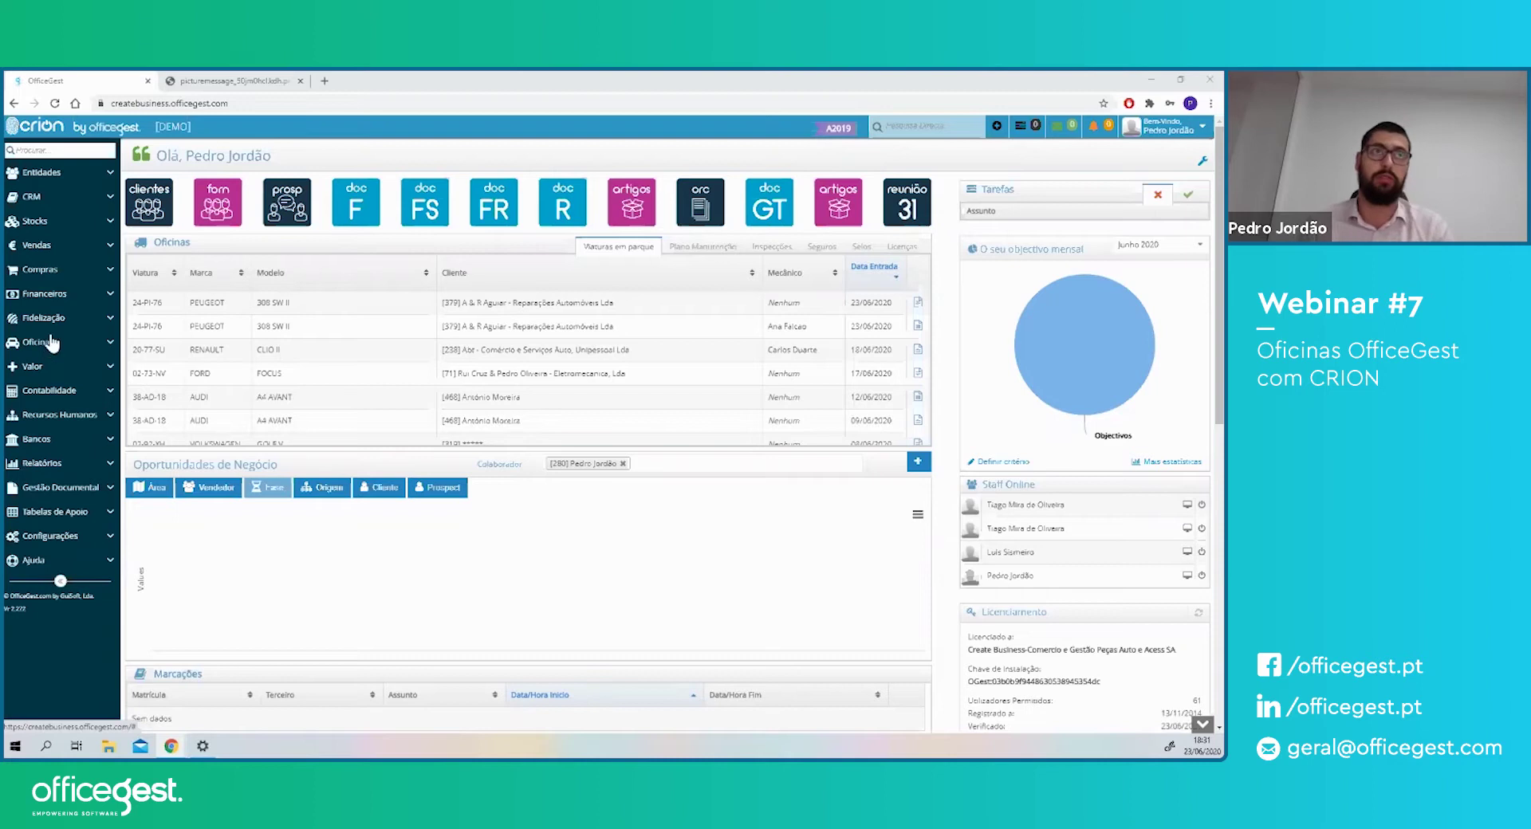
# - Open a blank new service order from Oficinas > Ordens de serviço
pyautogui.click(46, 344)
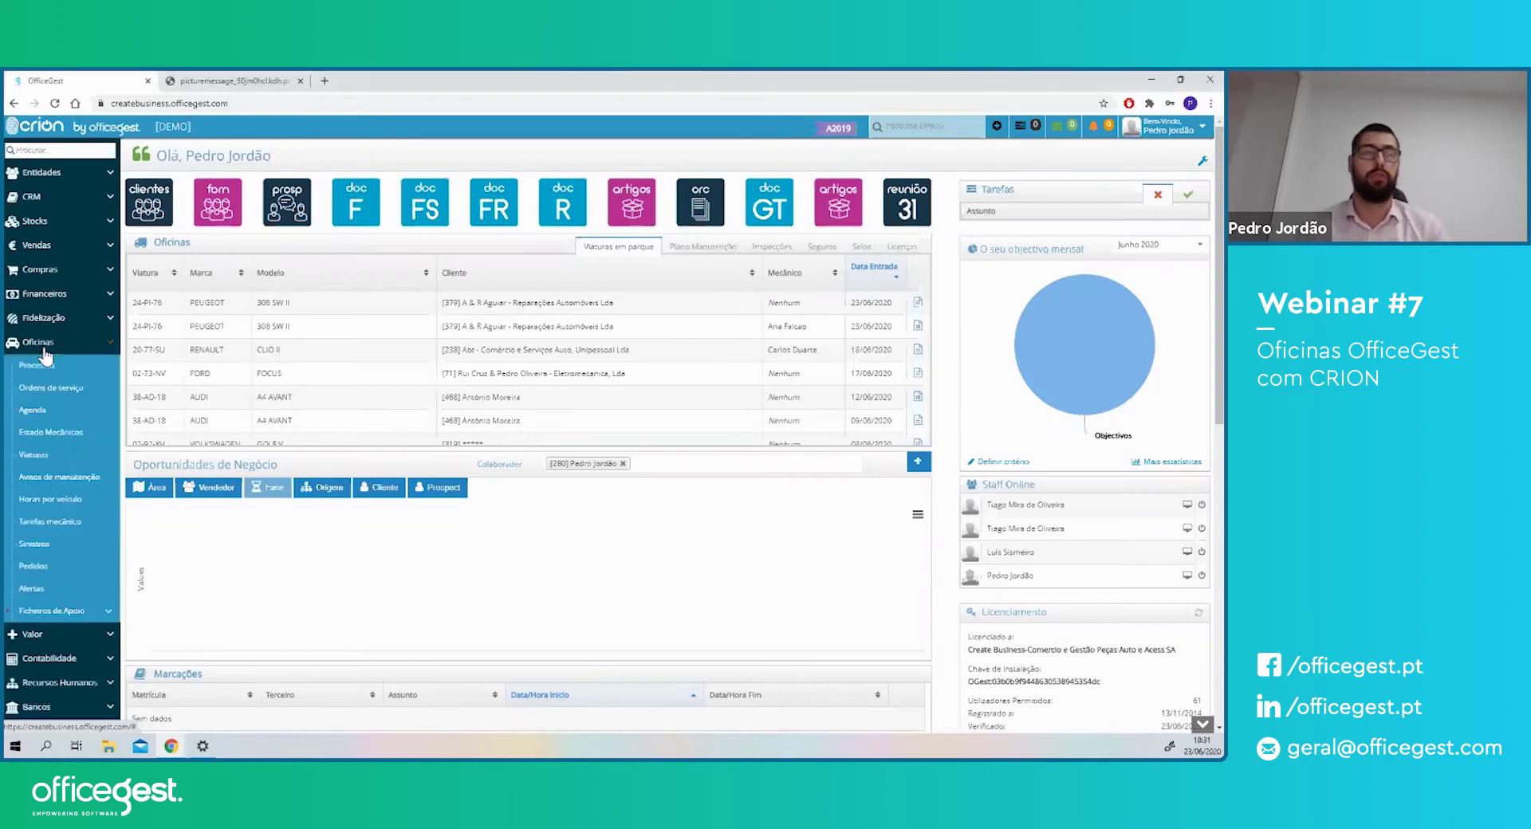
pyautogui.click(57, 391)
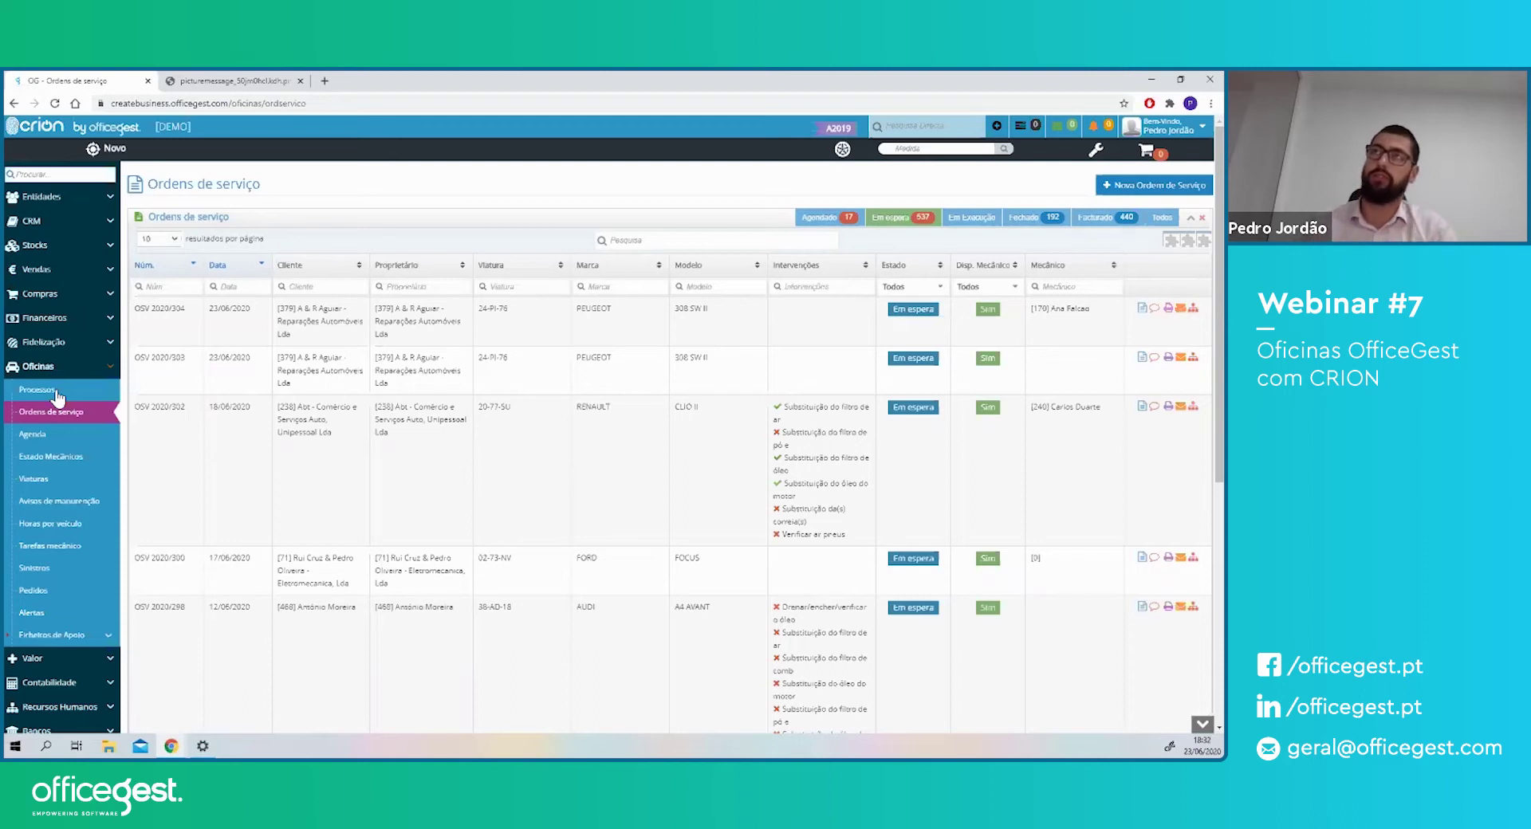
pyautogui.click(1137, 193)
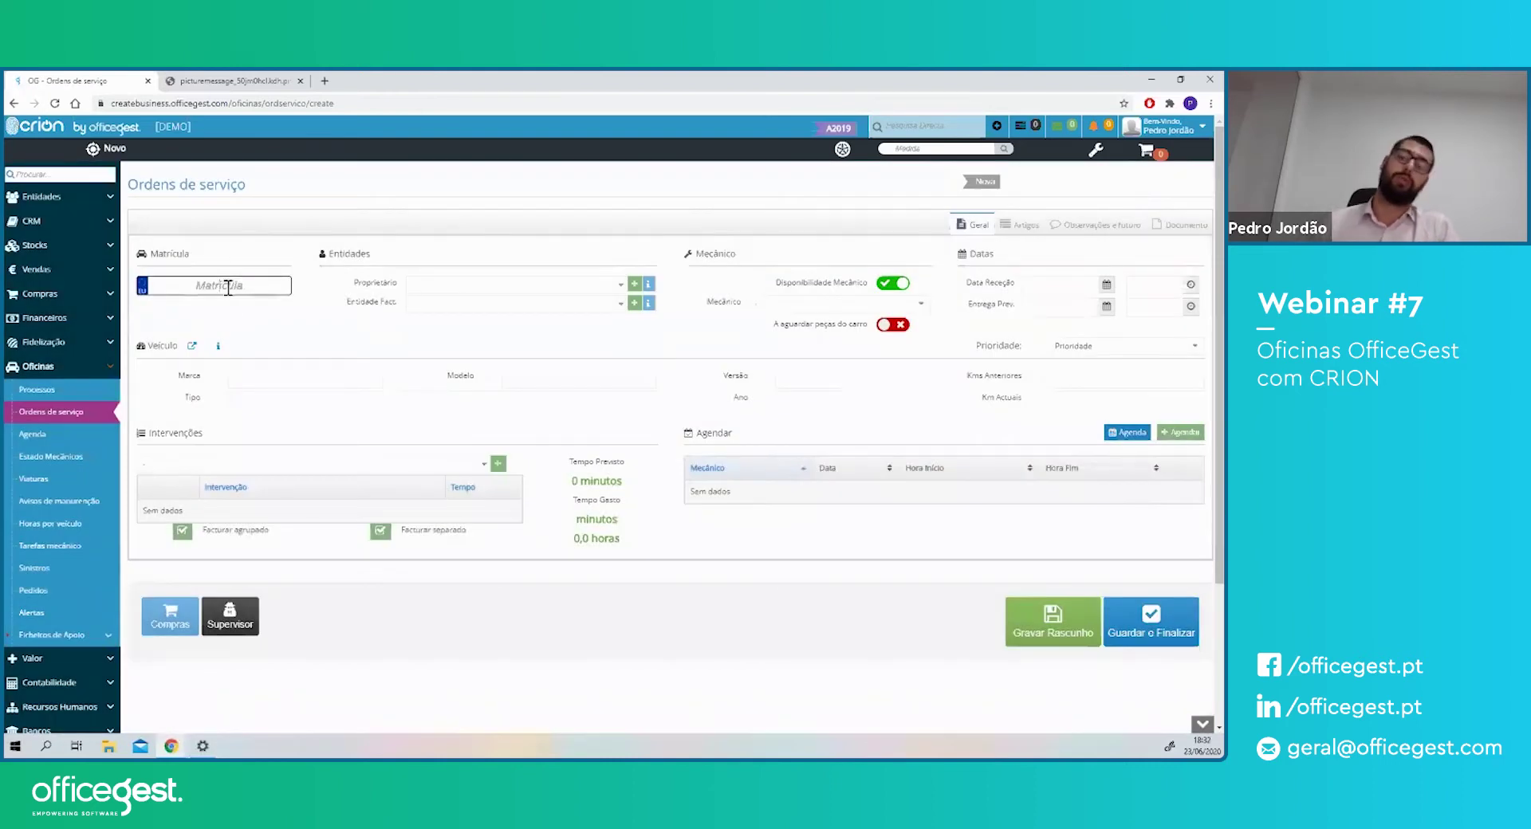
pyautogui.write('24')
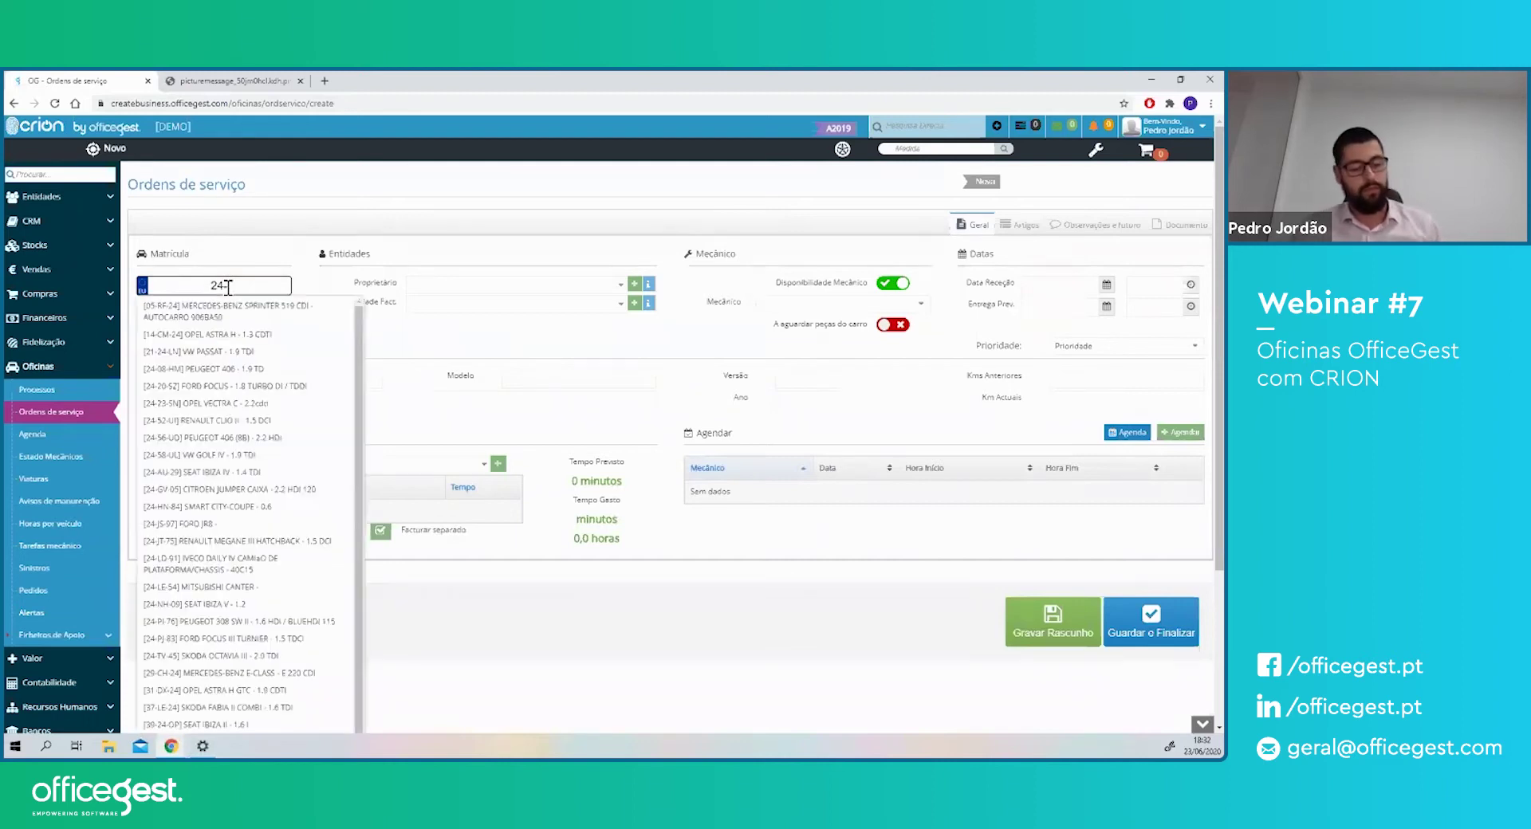
pyautogui.write('-PJ76')
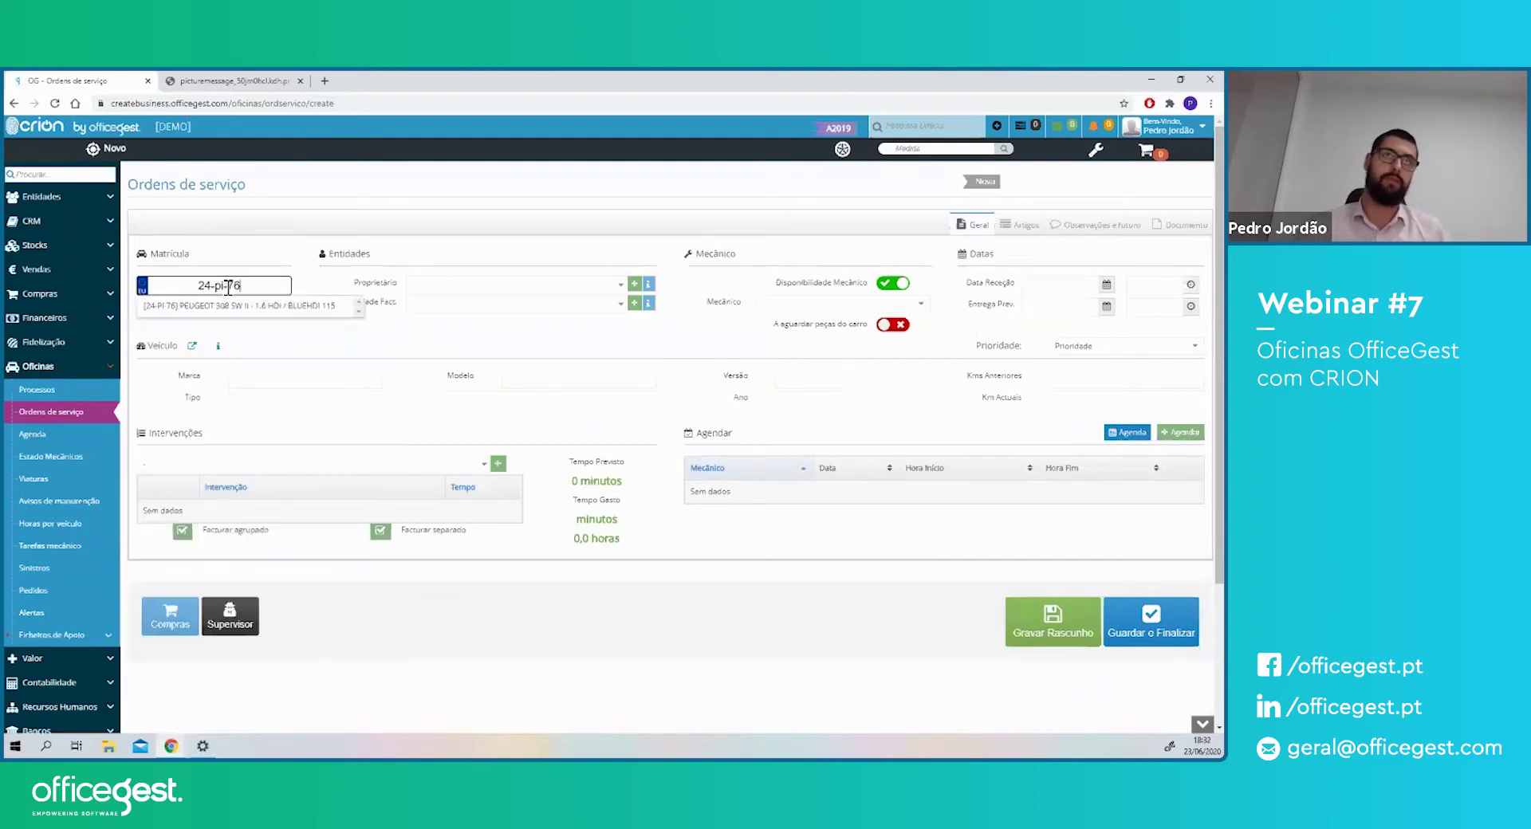
pyautogui.press('Return')
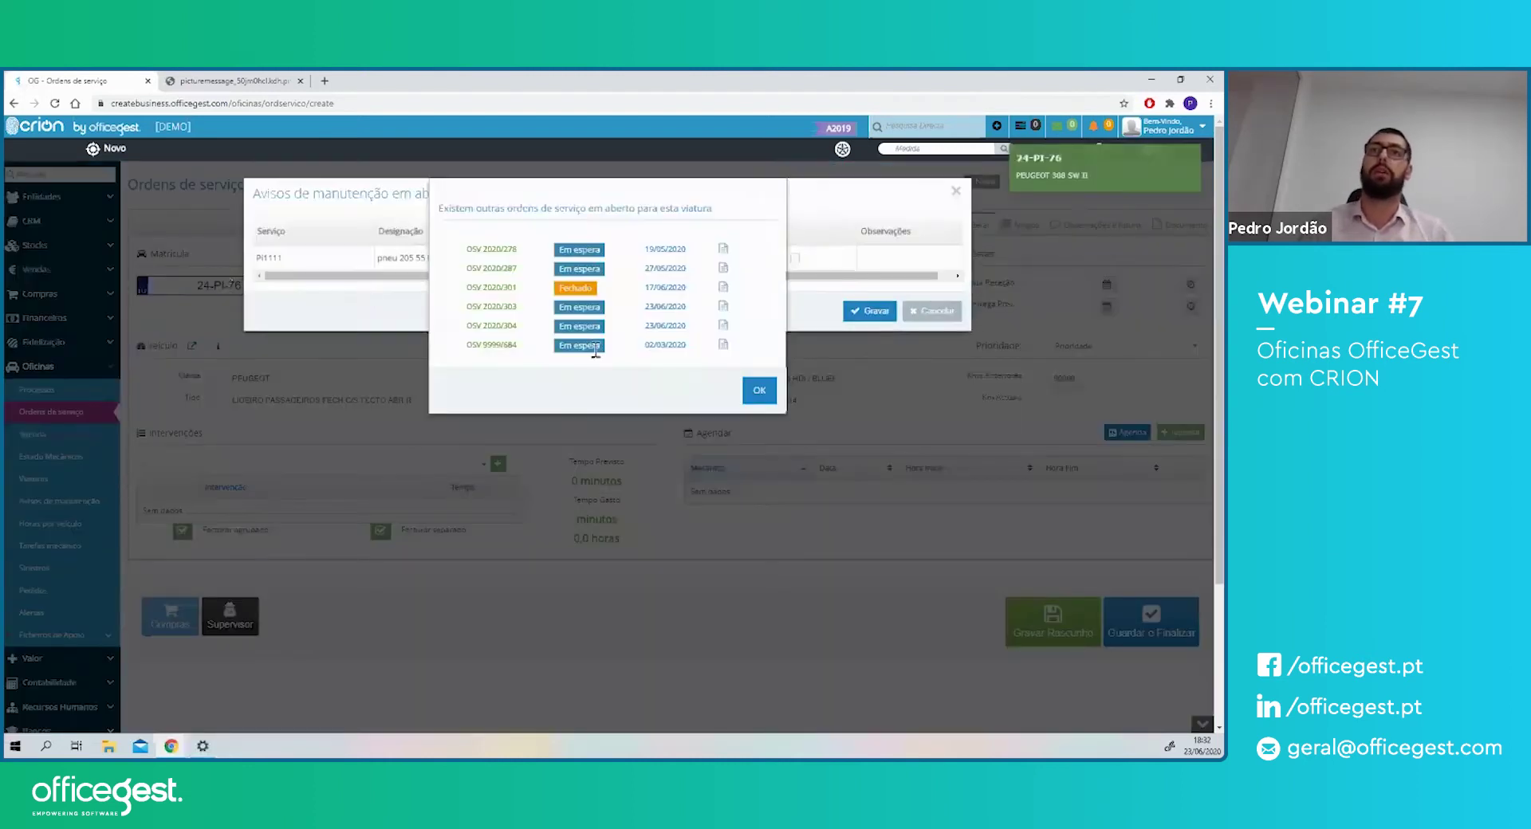
pyautogui.click(758, 391)
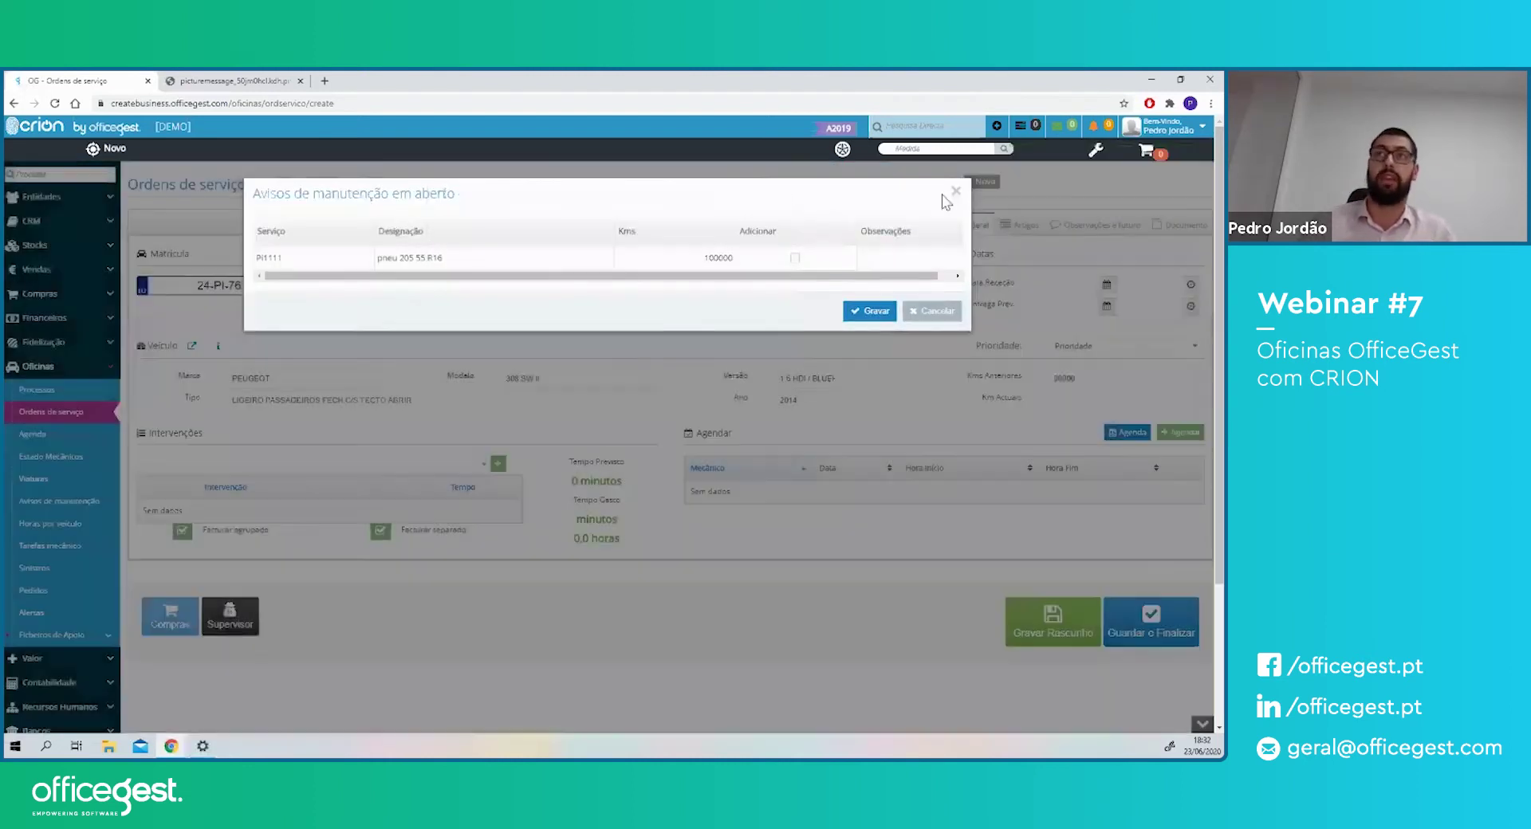
pyautogui.click(953, 191)
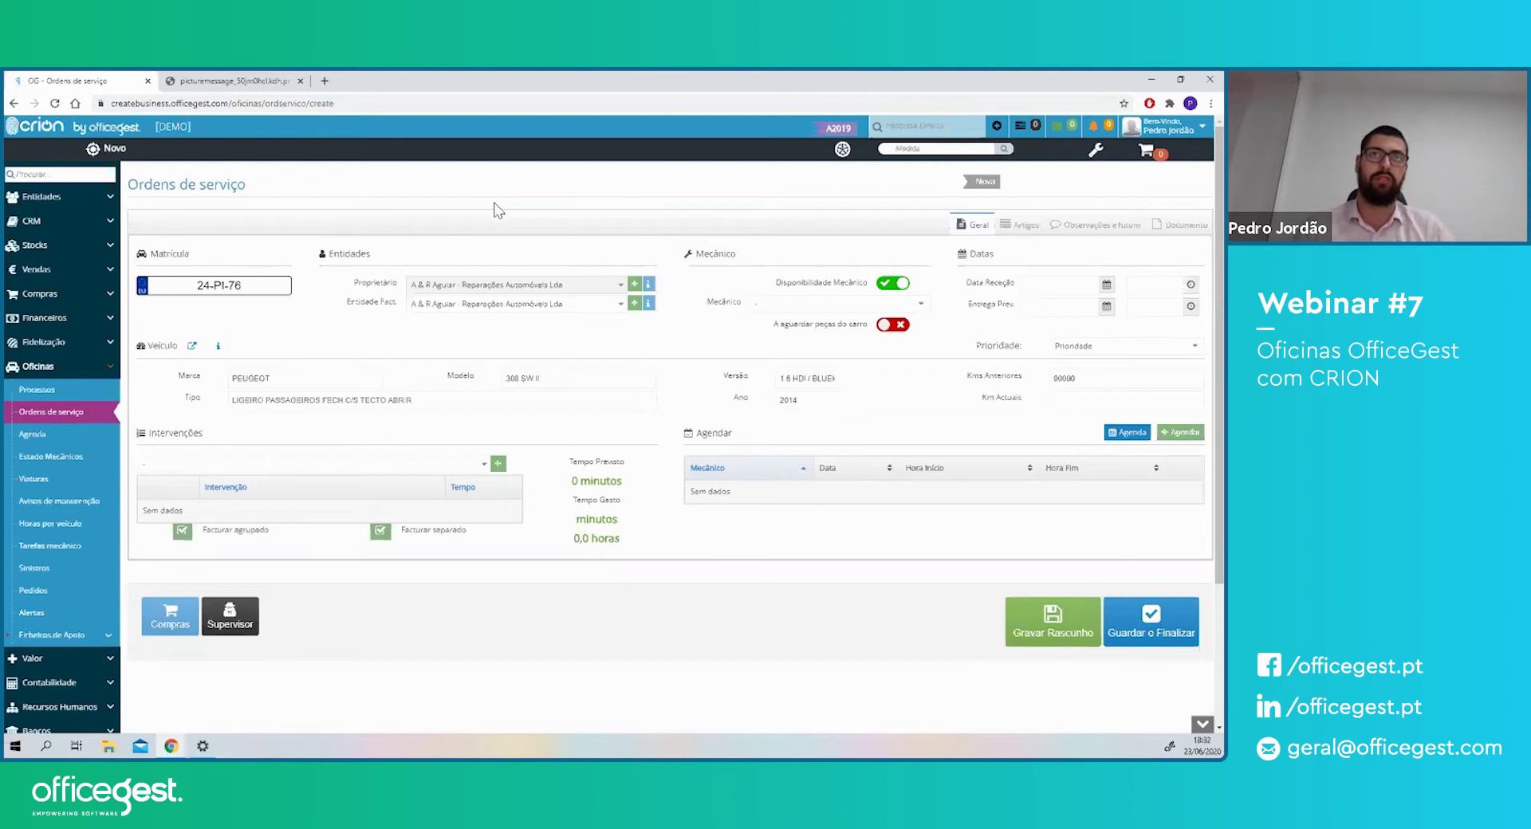
pyautogui.moveTo(366, 282); pyautogui.dragTo(396, 303)
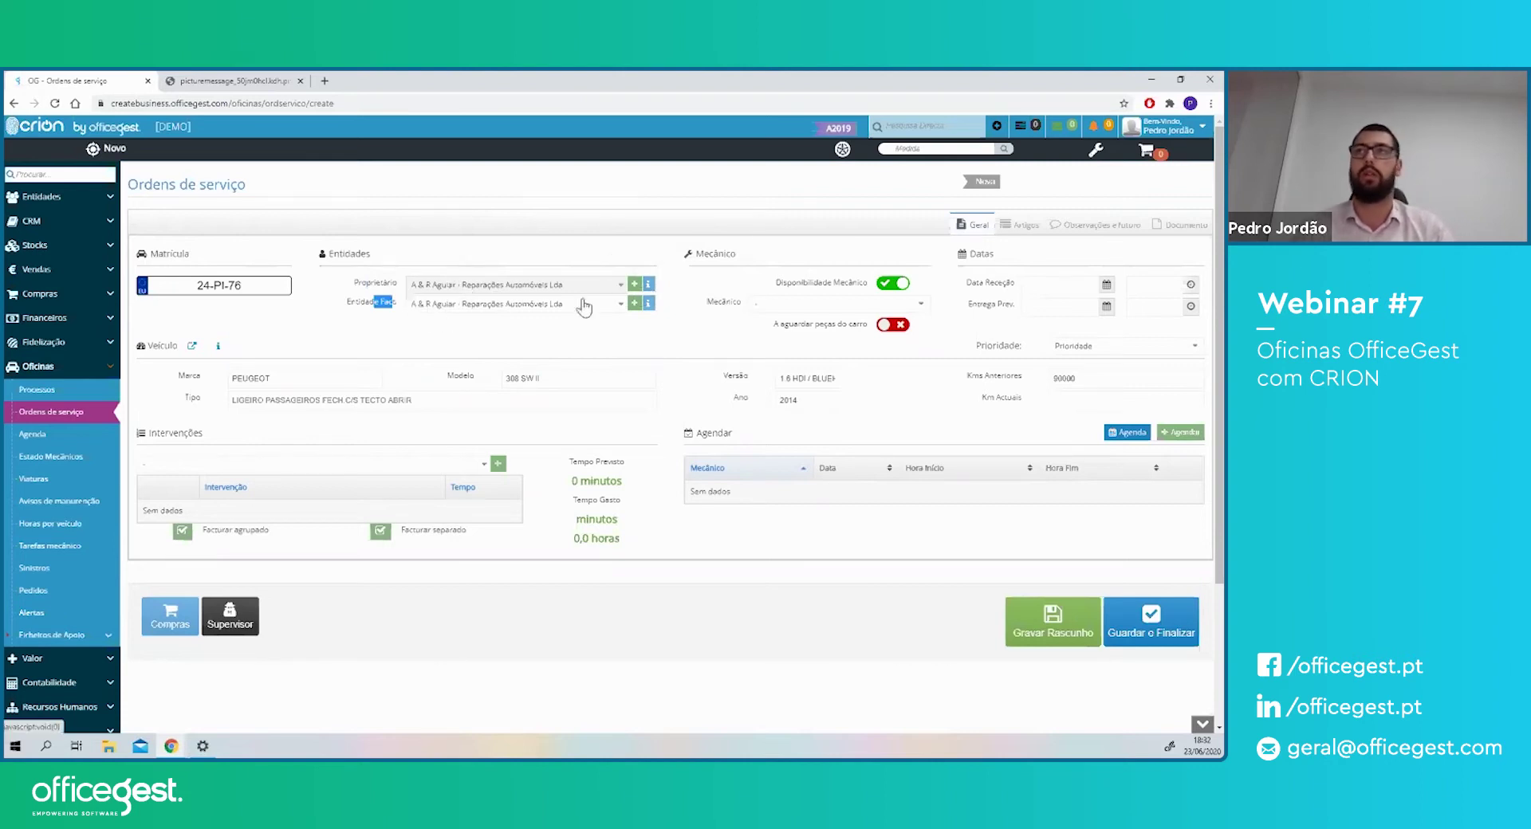
pyautogui.moveTo(159, 433); pyautogui.dragTo(185, 431)
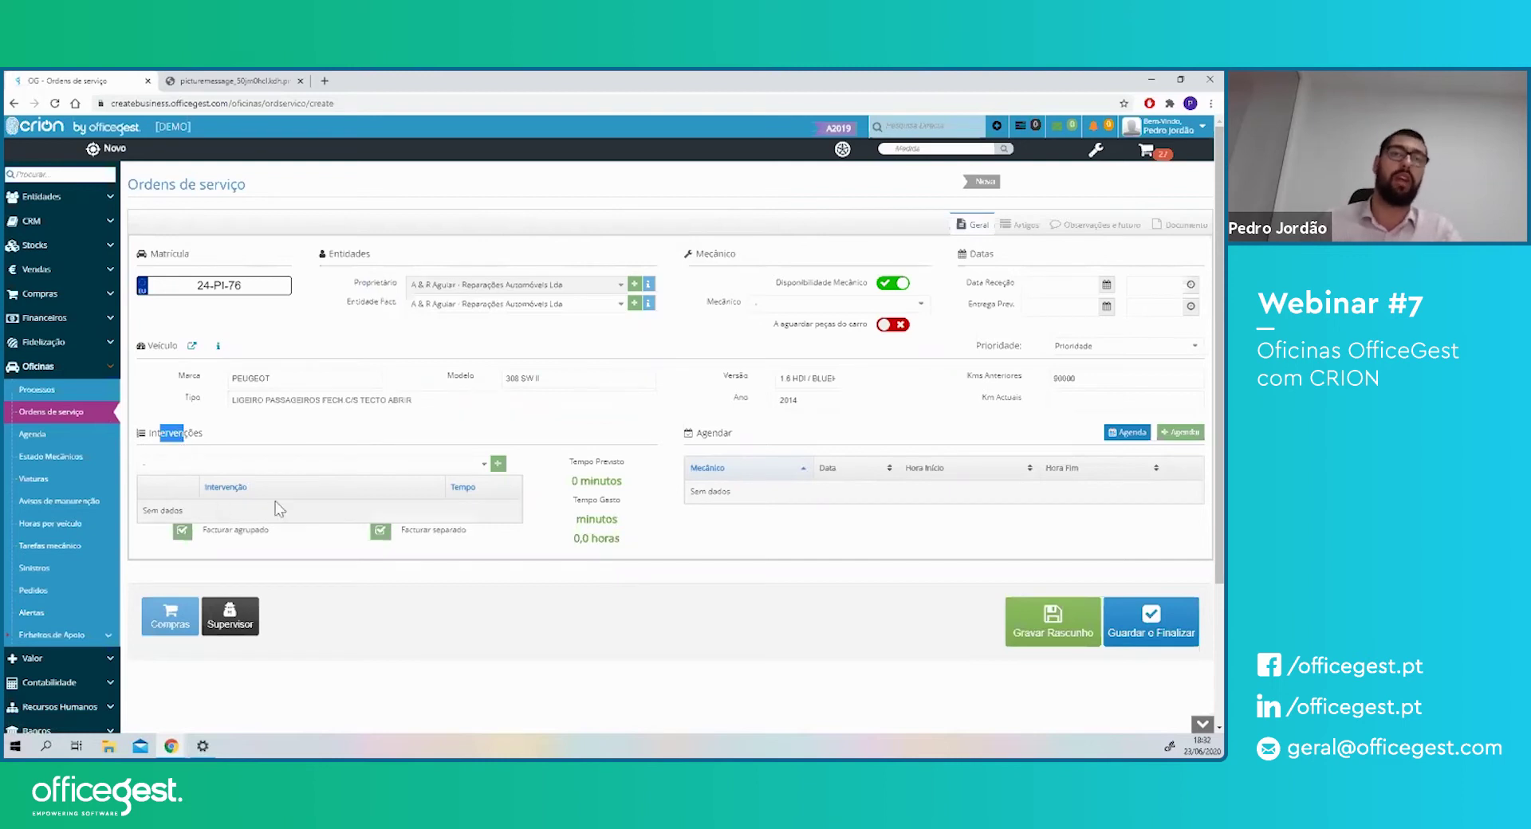
# - Open the New Intervention form from the Intervenções section
pyautogui.click(478, 465)
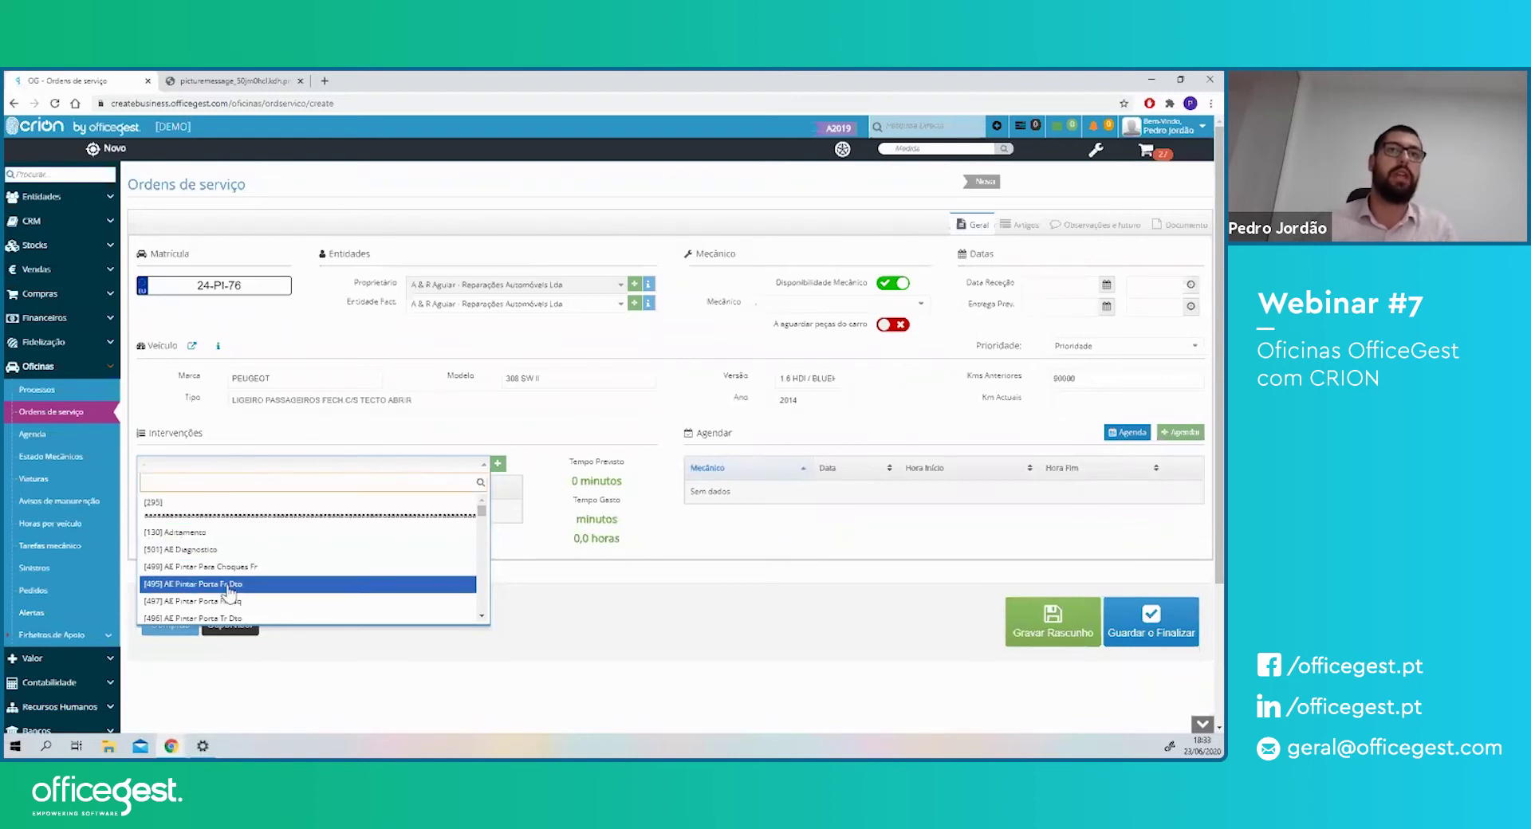
pyautogui.click(329, 449)
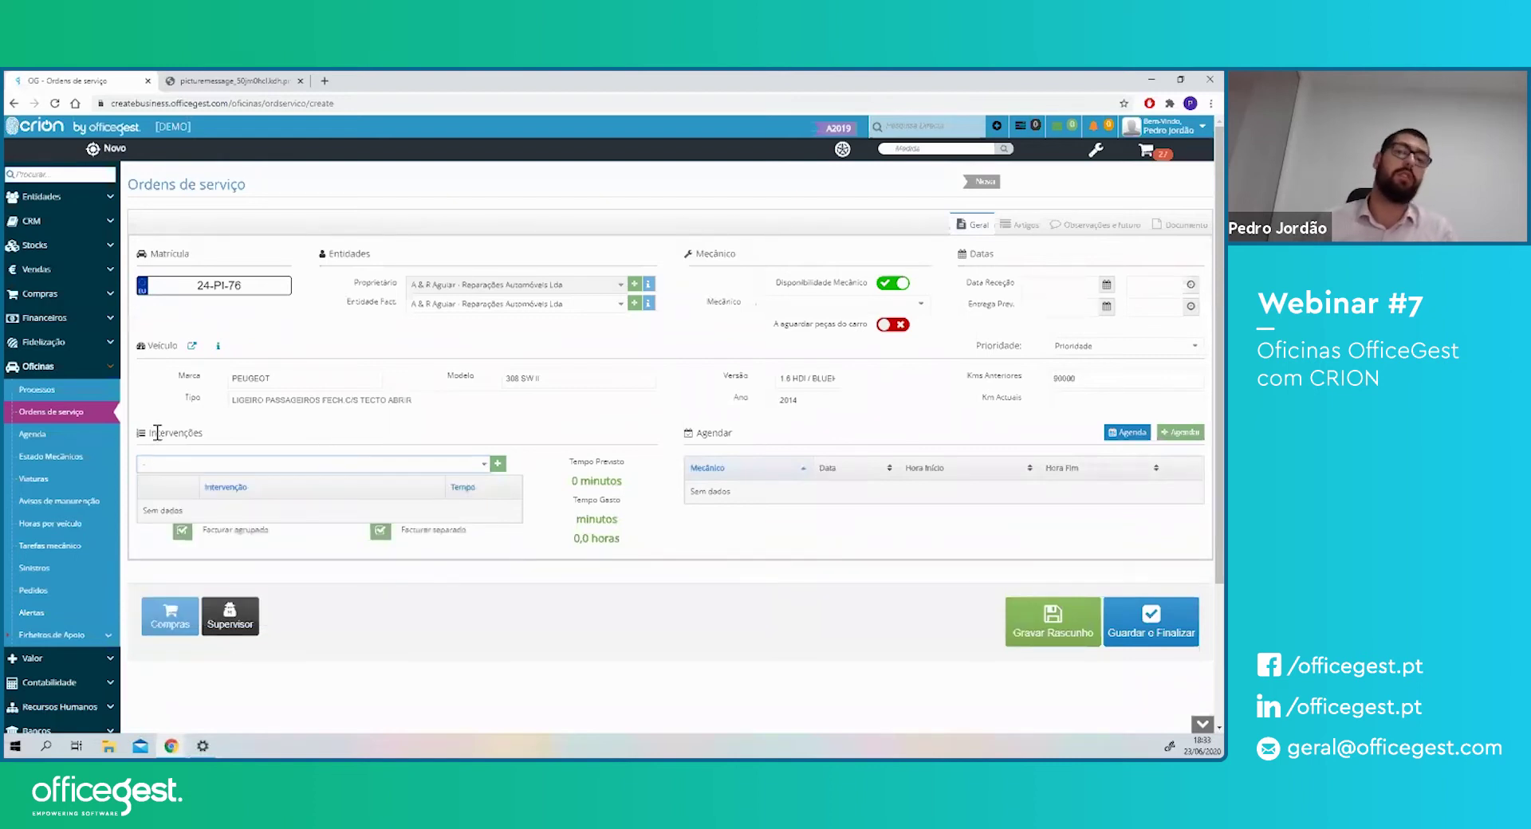
pyautogui.click(498, 465)
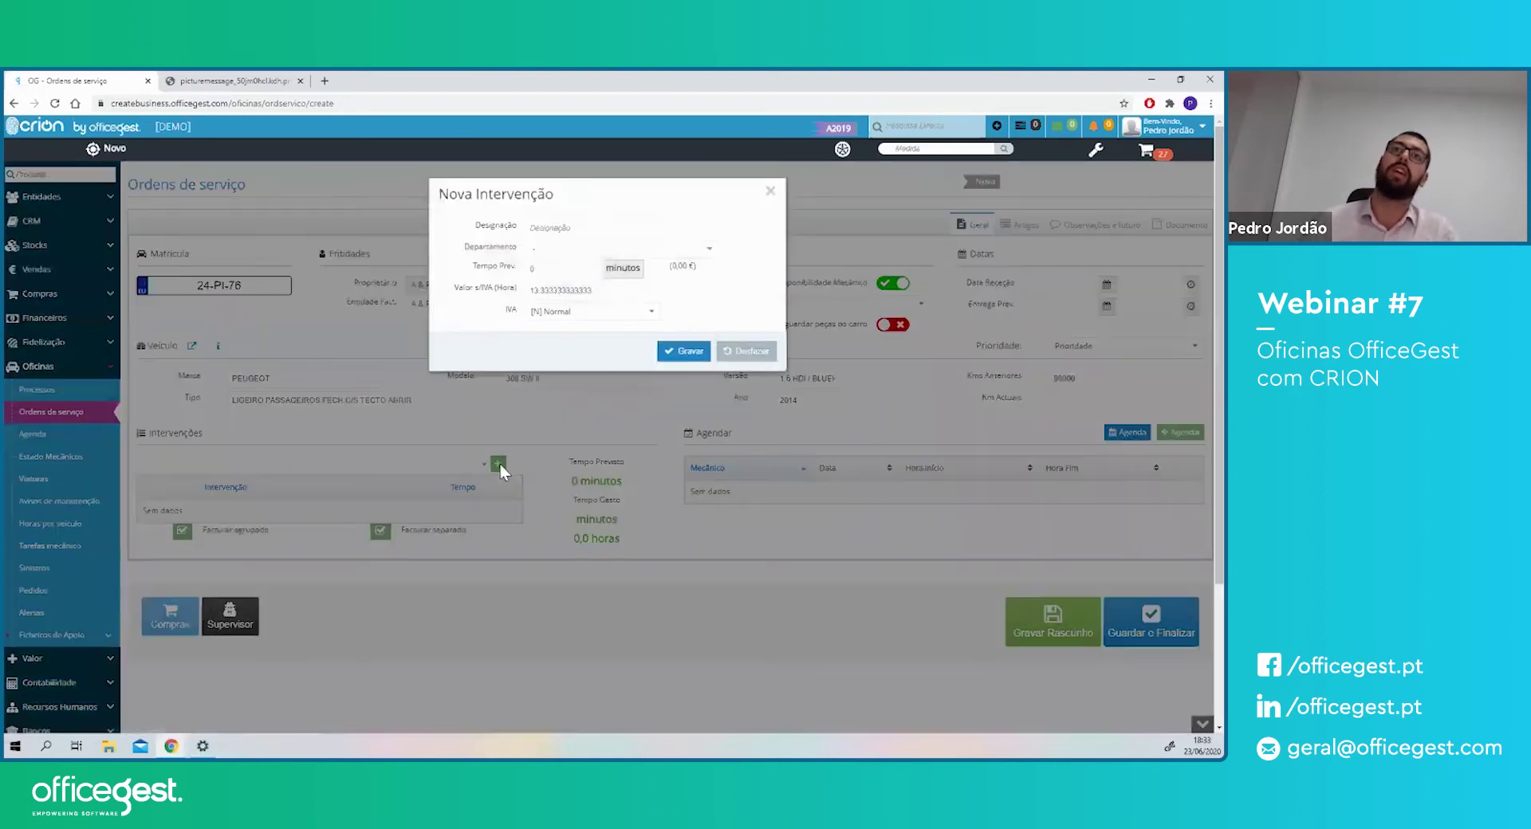
# - Add intervention 'Alinhamento direção' with a 30-minute estimated time and save it
pyautogui.click(545, 229)
pyautogui.write('Alinhamento Da d')
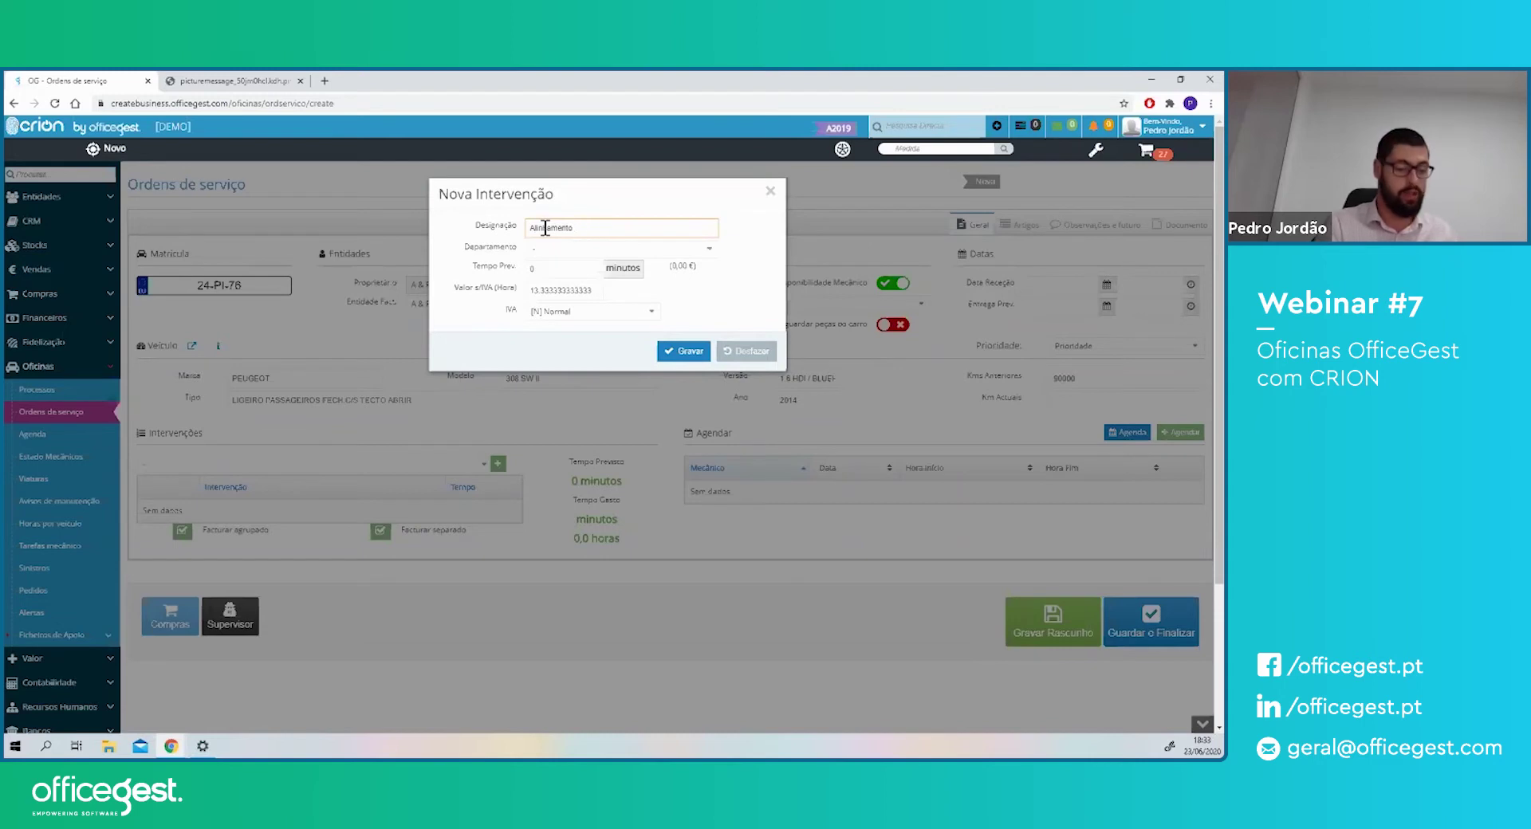
pyautogui.write('reção')
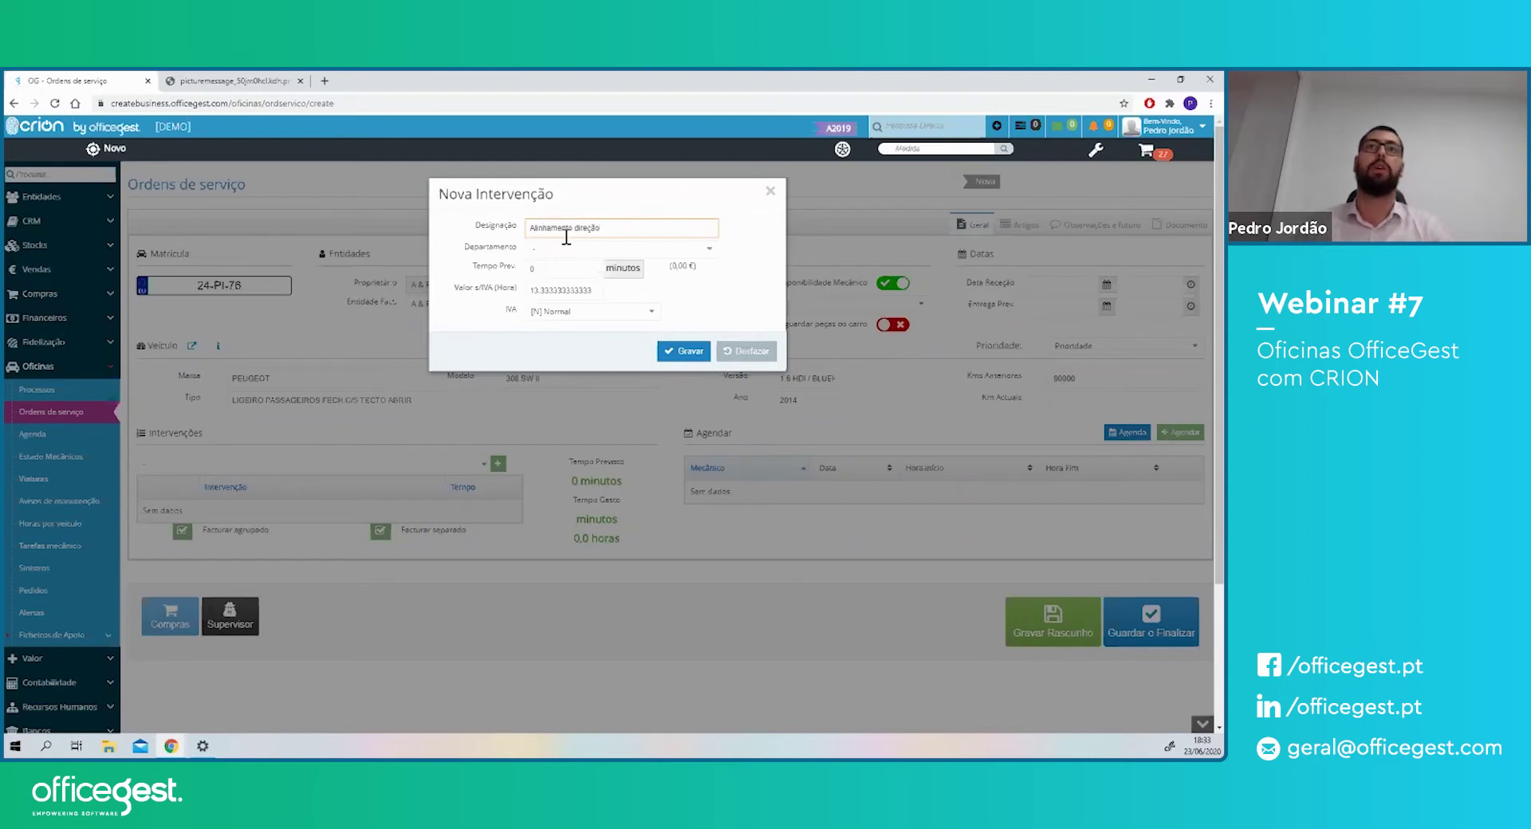
pyautogui.click(550, 267)
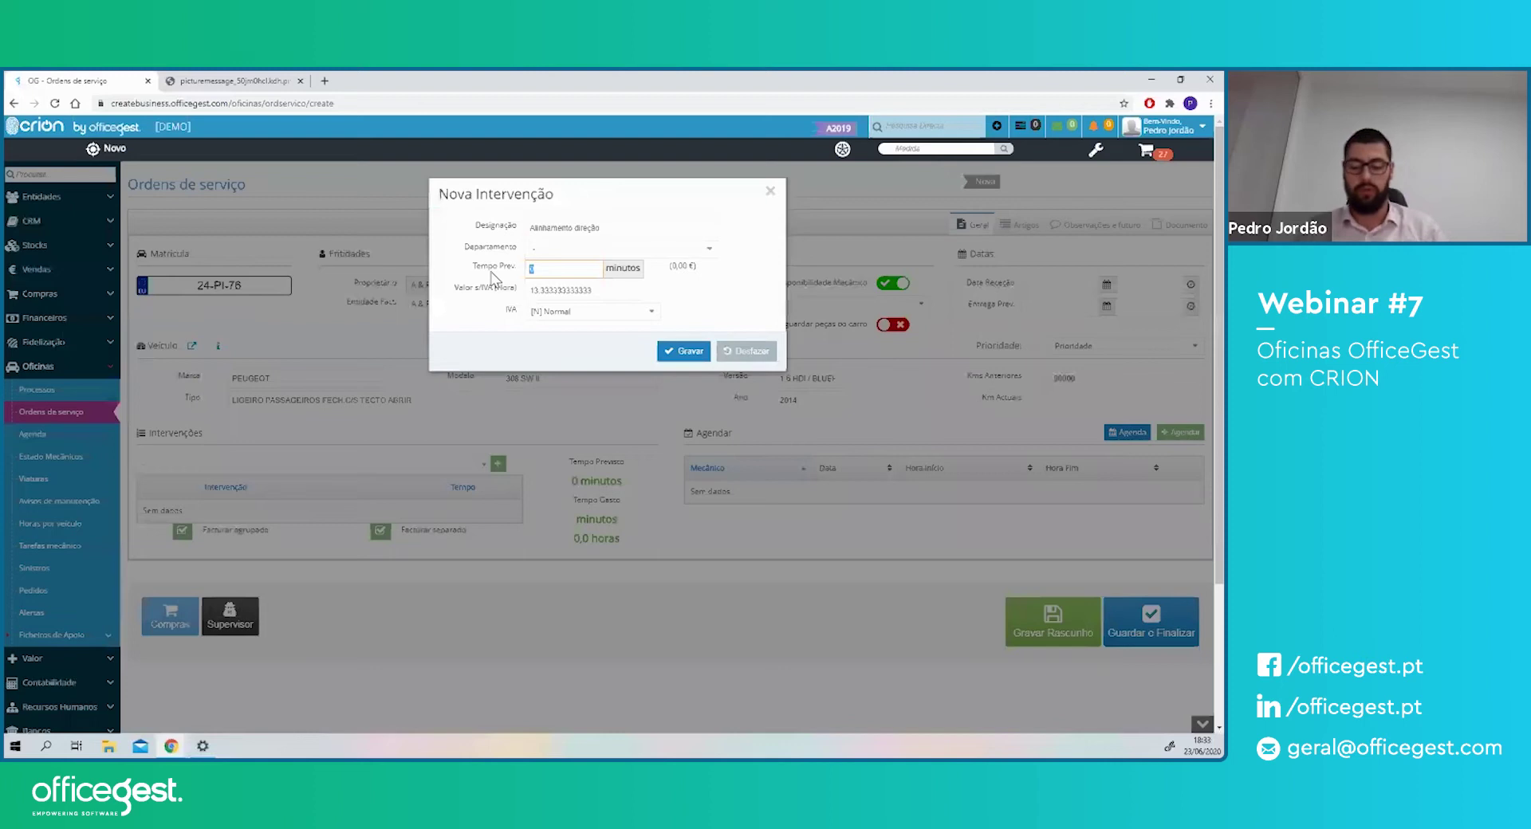
pyautogui.write('30')
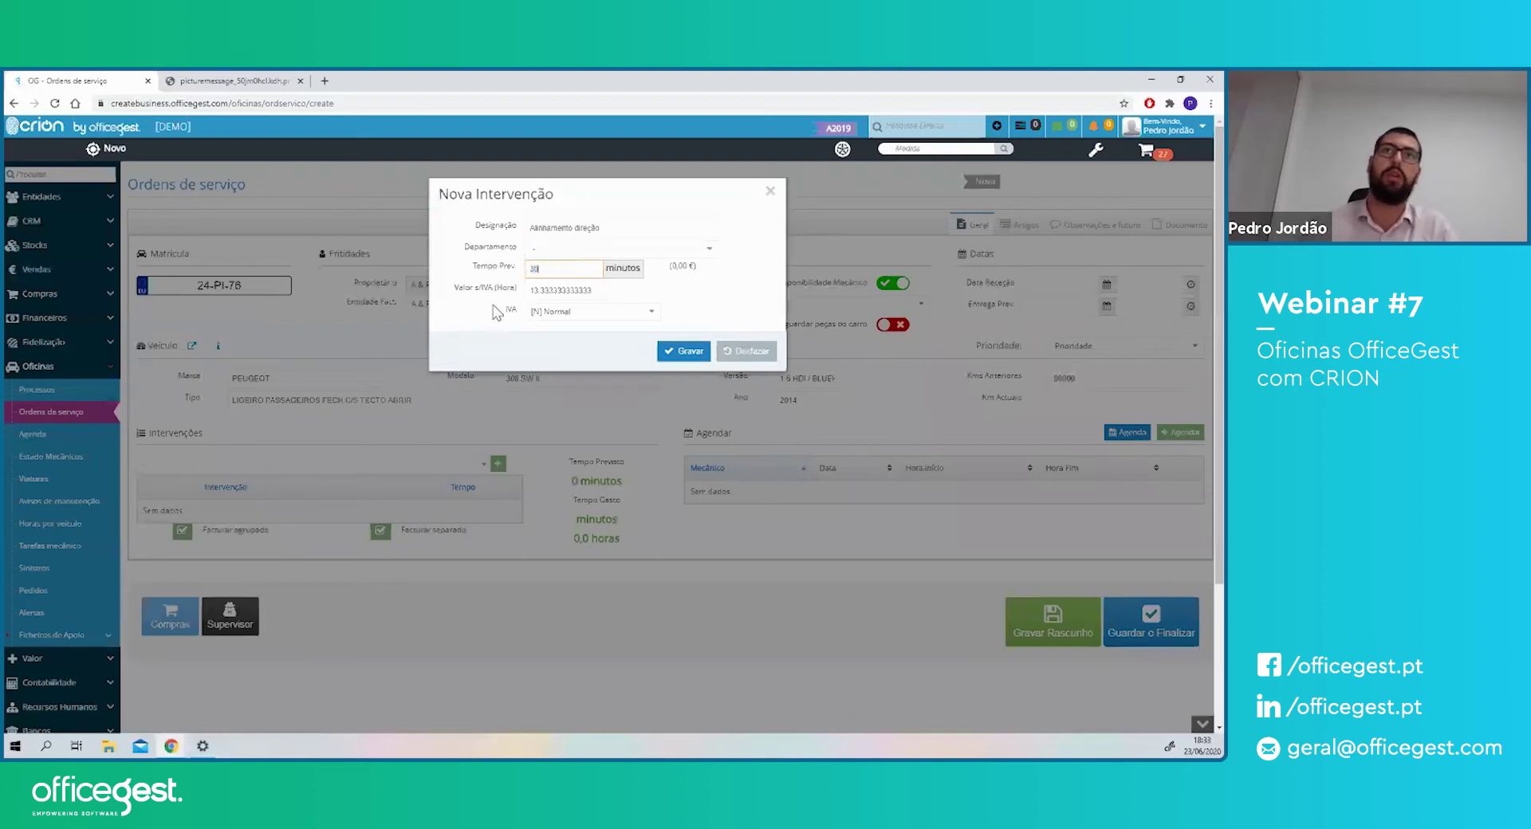
pyautogui.click(514, 288)
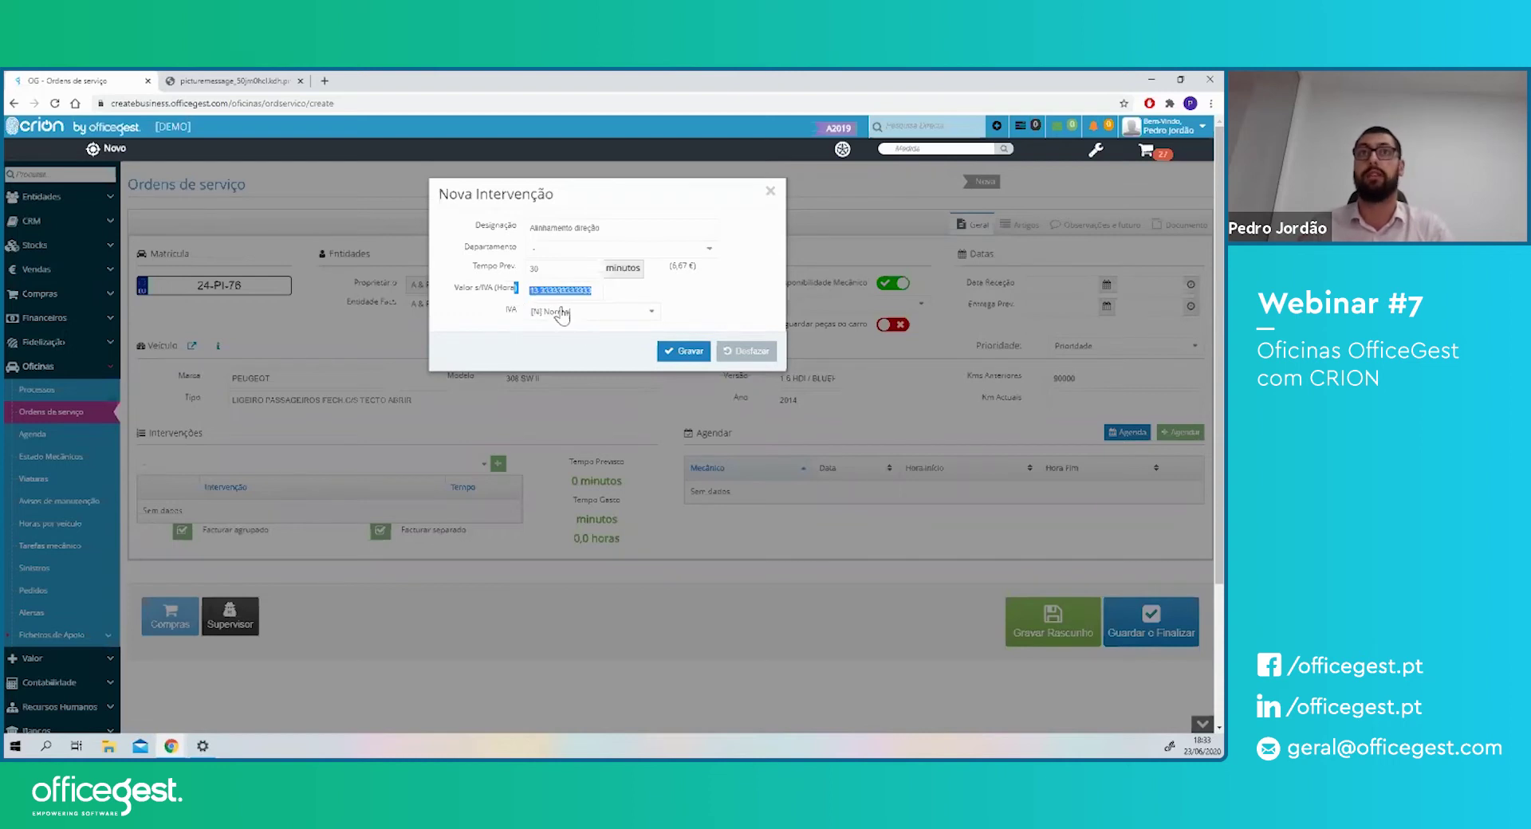
pyautogui.click(680, 352)
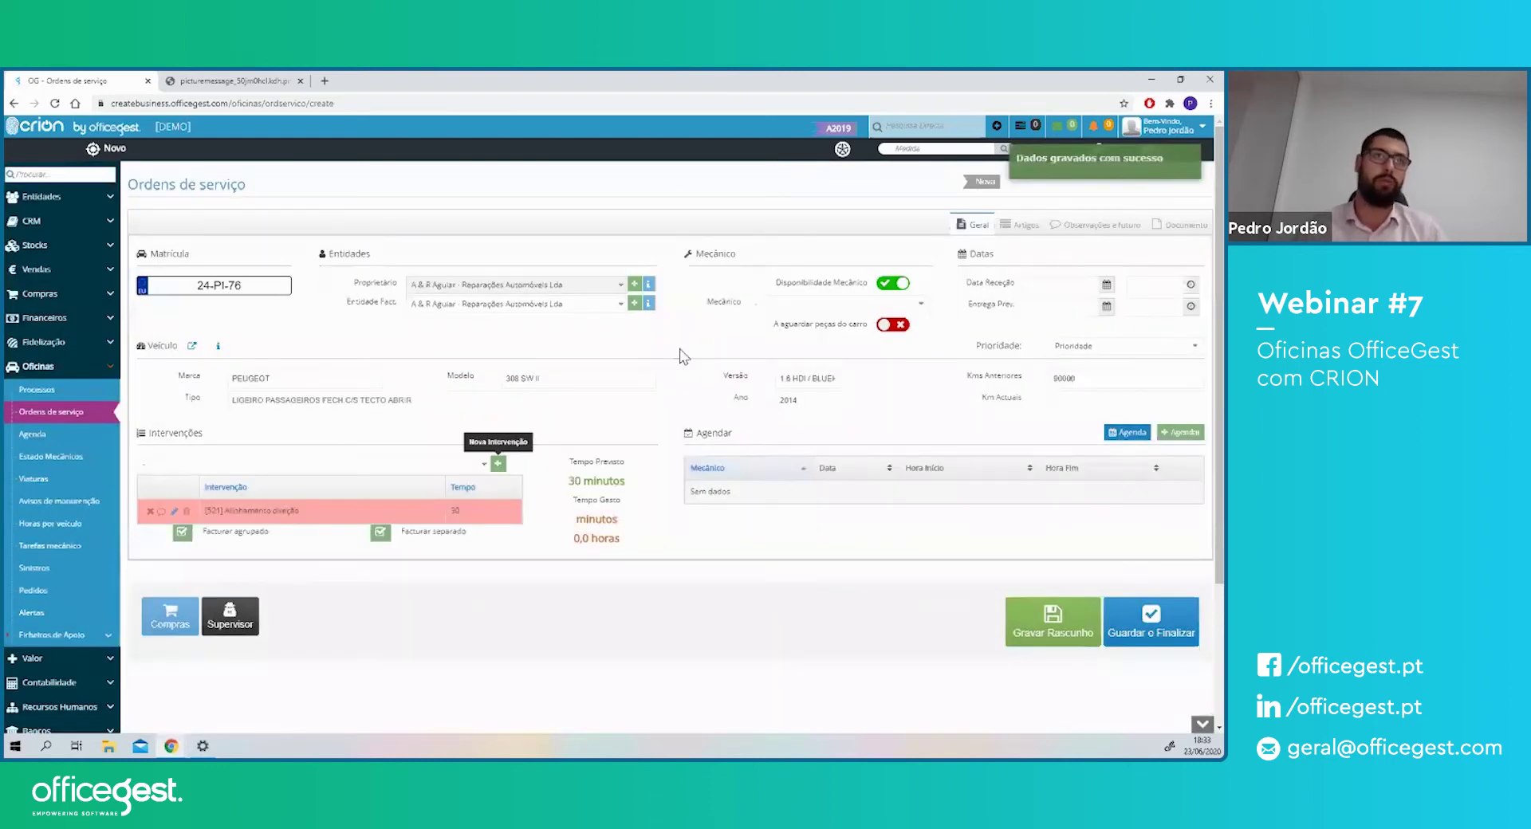
# - Assign mechanic pedro to the service order
pyautogui.moveTo(156, 436); pyautogui.dragTo(183, 436)
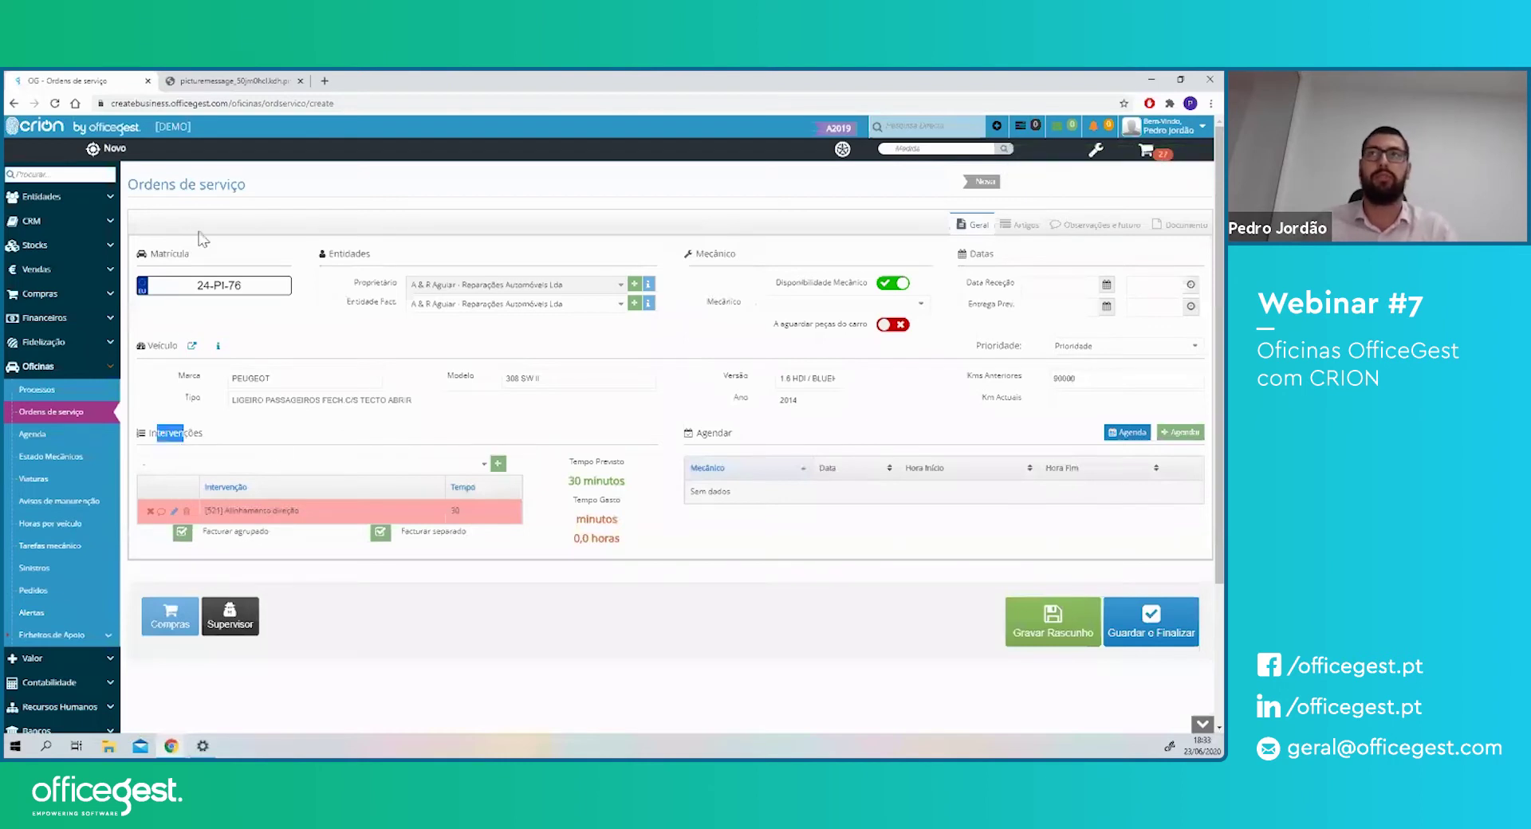
pyautogui.click(776, 308)
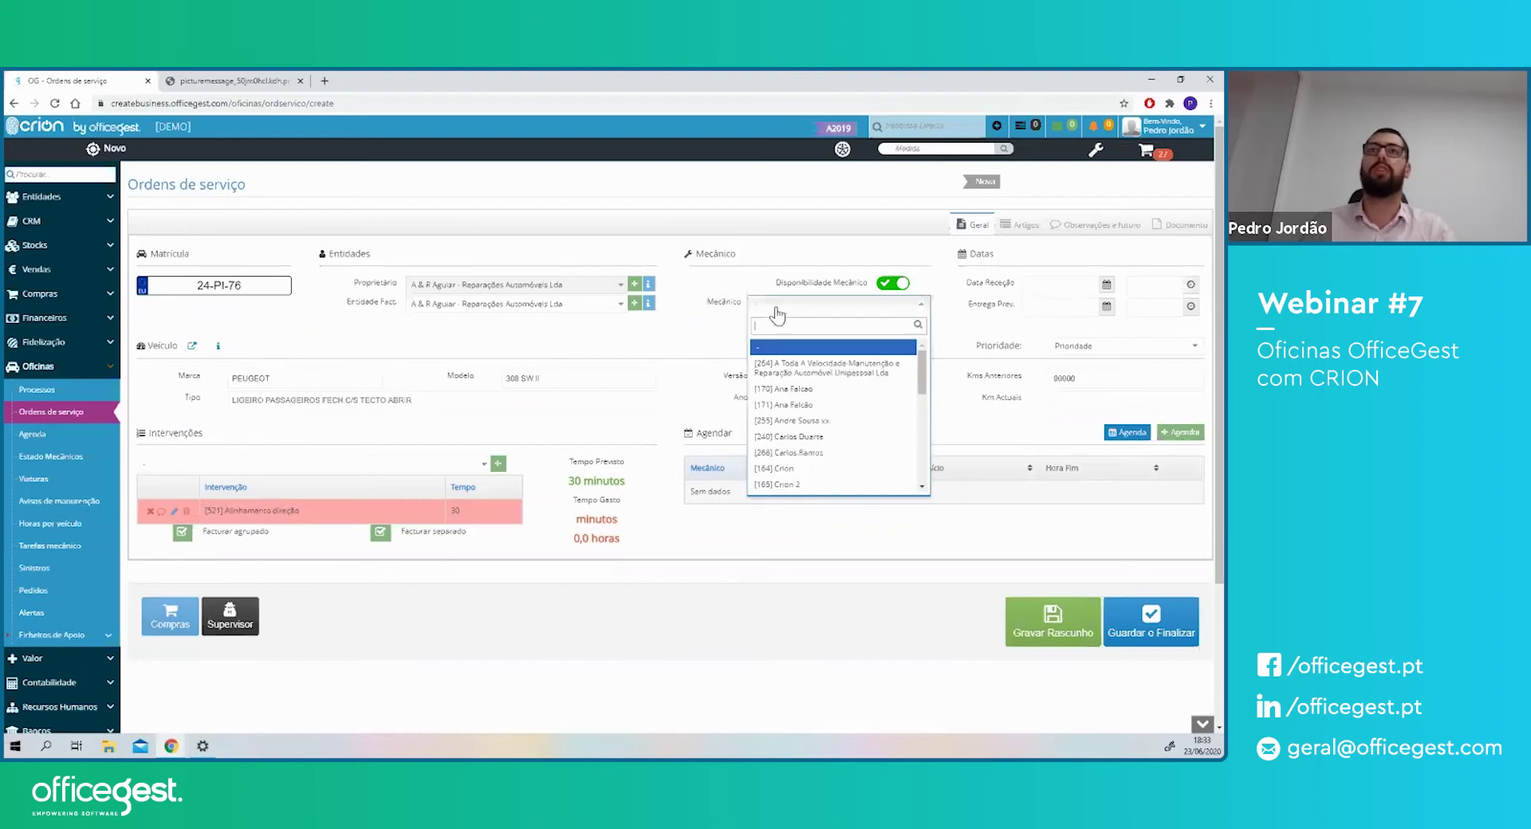
pyautogui.click(718, 303)
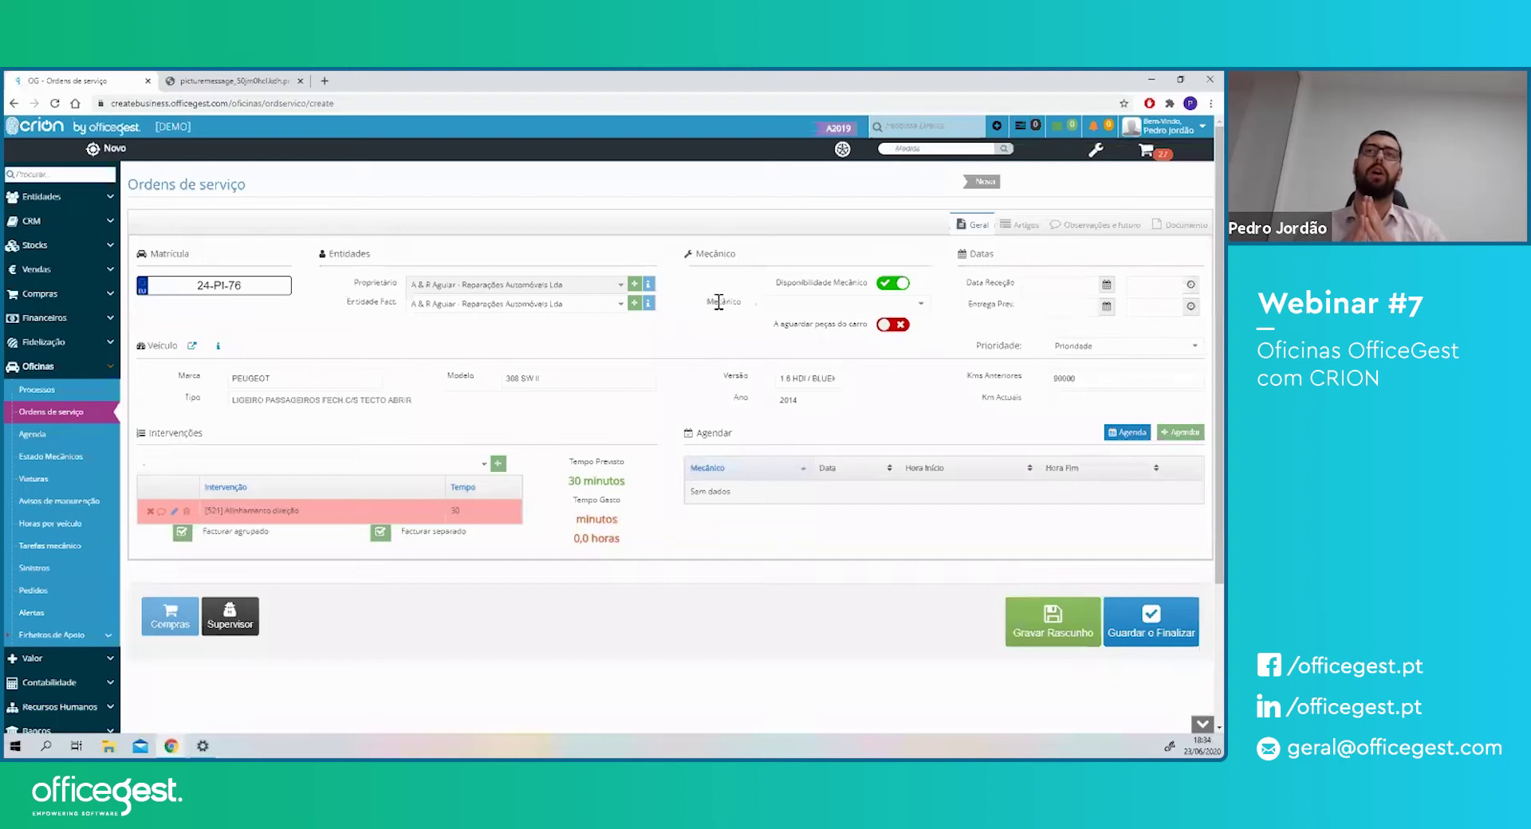
pyautogui.click(766, 306)
pyautogui.write('pedro')
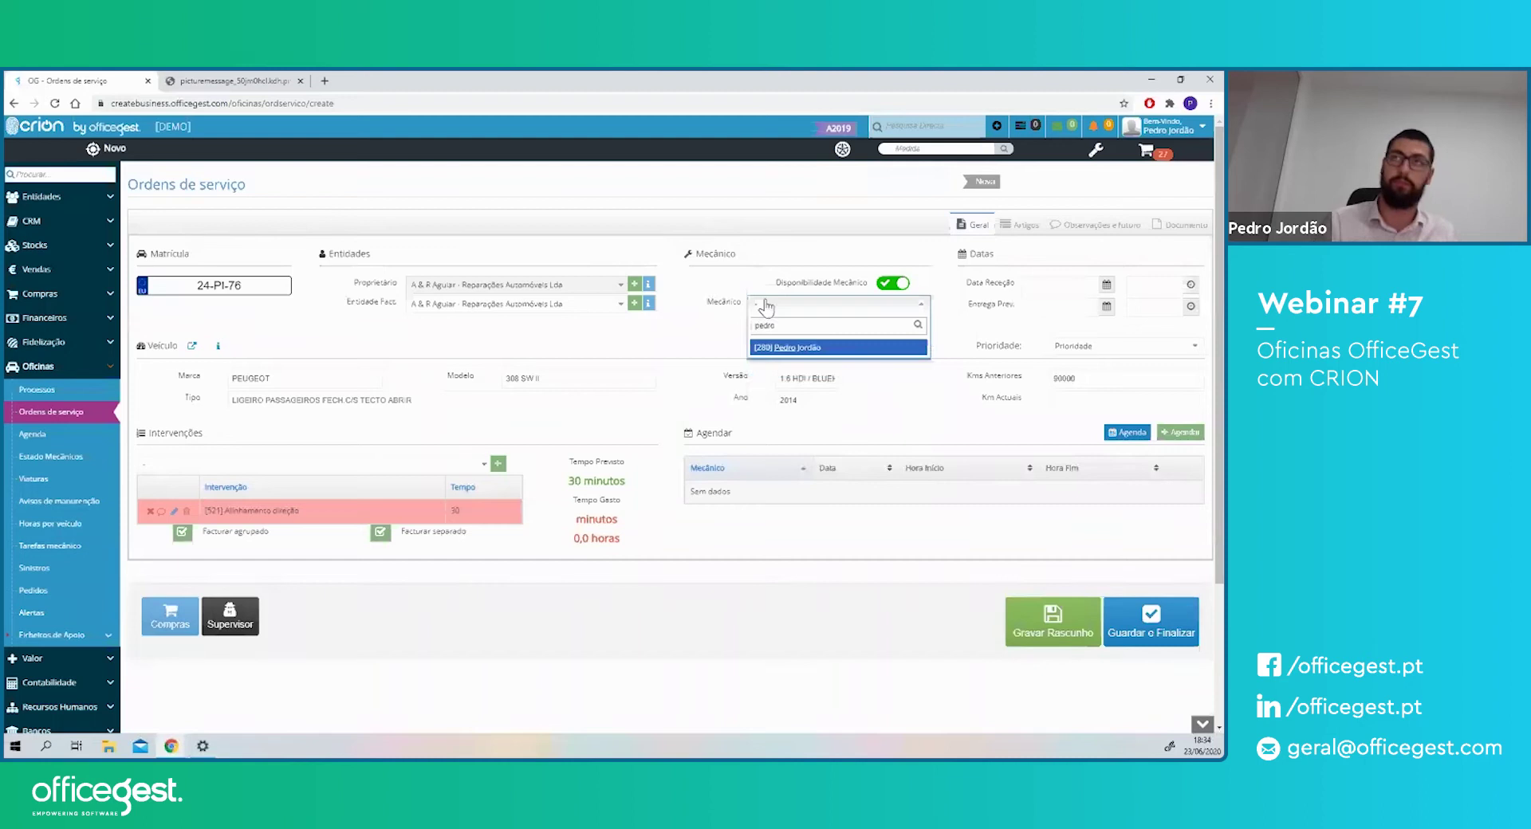
pyautogui.press('Return')
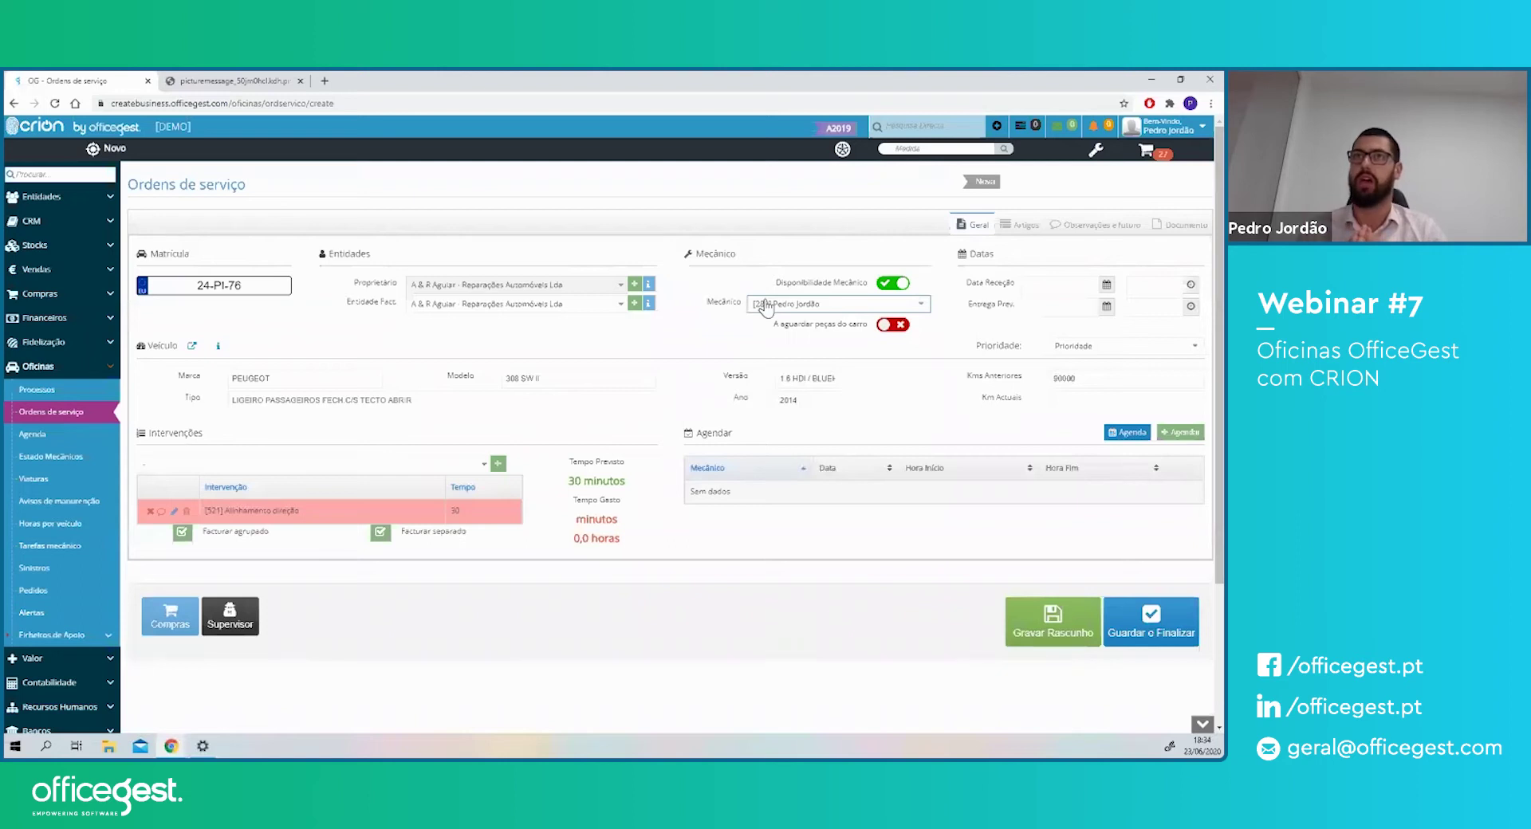
# - Record 90000 as the current mileage and open the Artigos tab
pyautogui.click(968, 280)
pyautogui.doubleClick(982, 303)
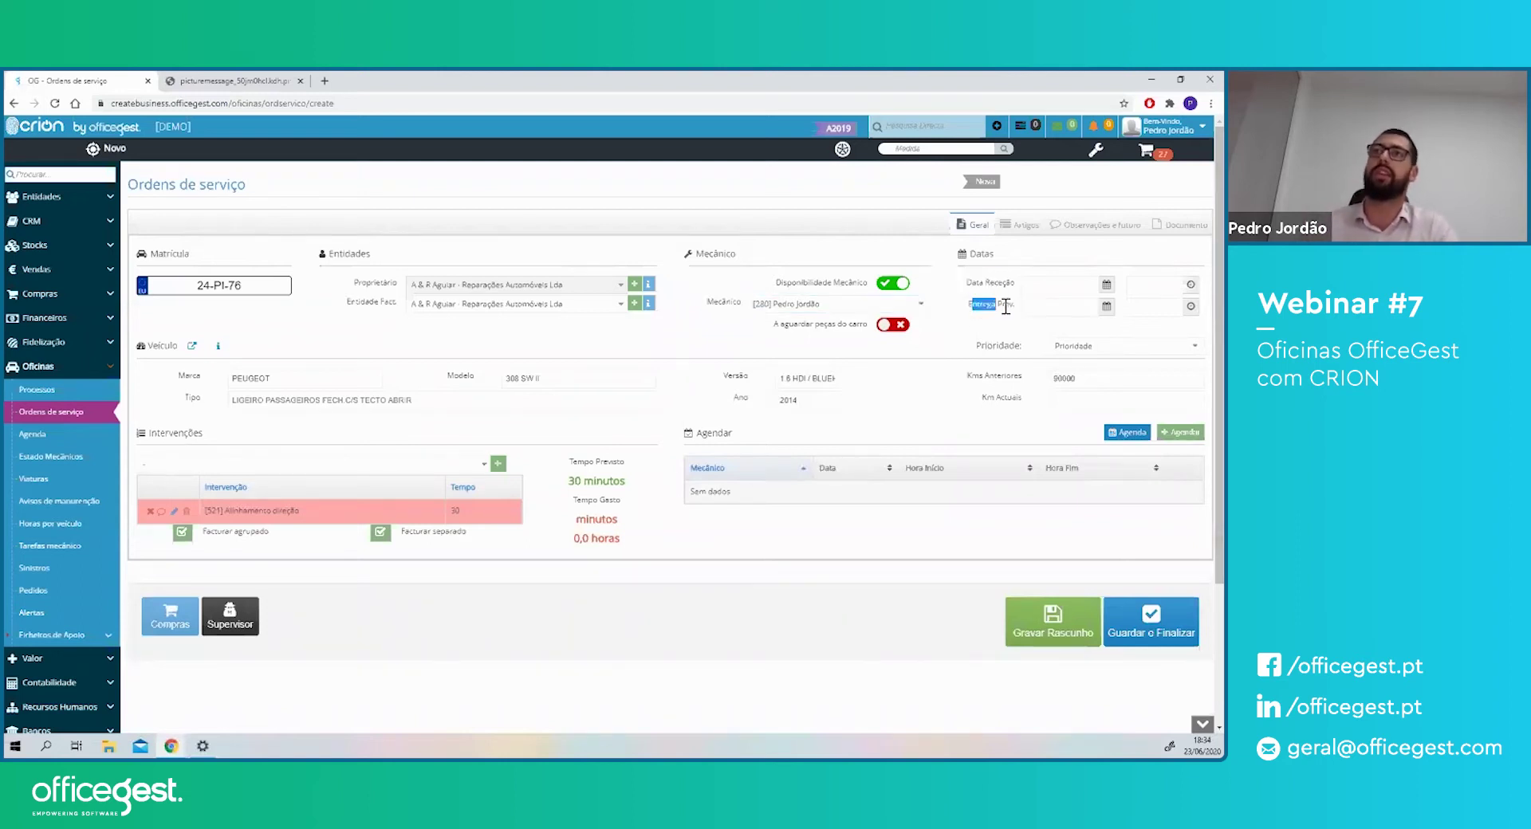
pyautogui.doubleClick(1014, 399)
pyautogui.click(1091, 397)
pyautogui.write('90000')
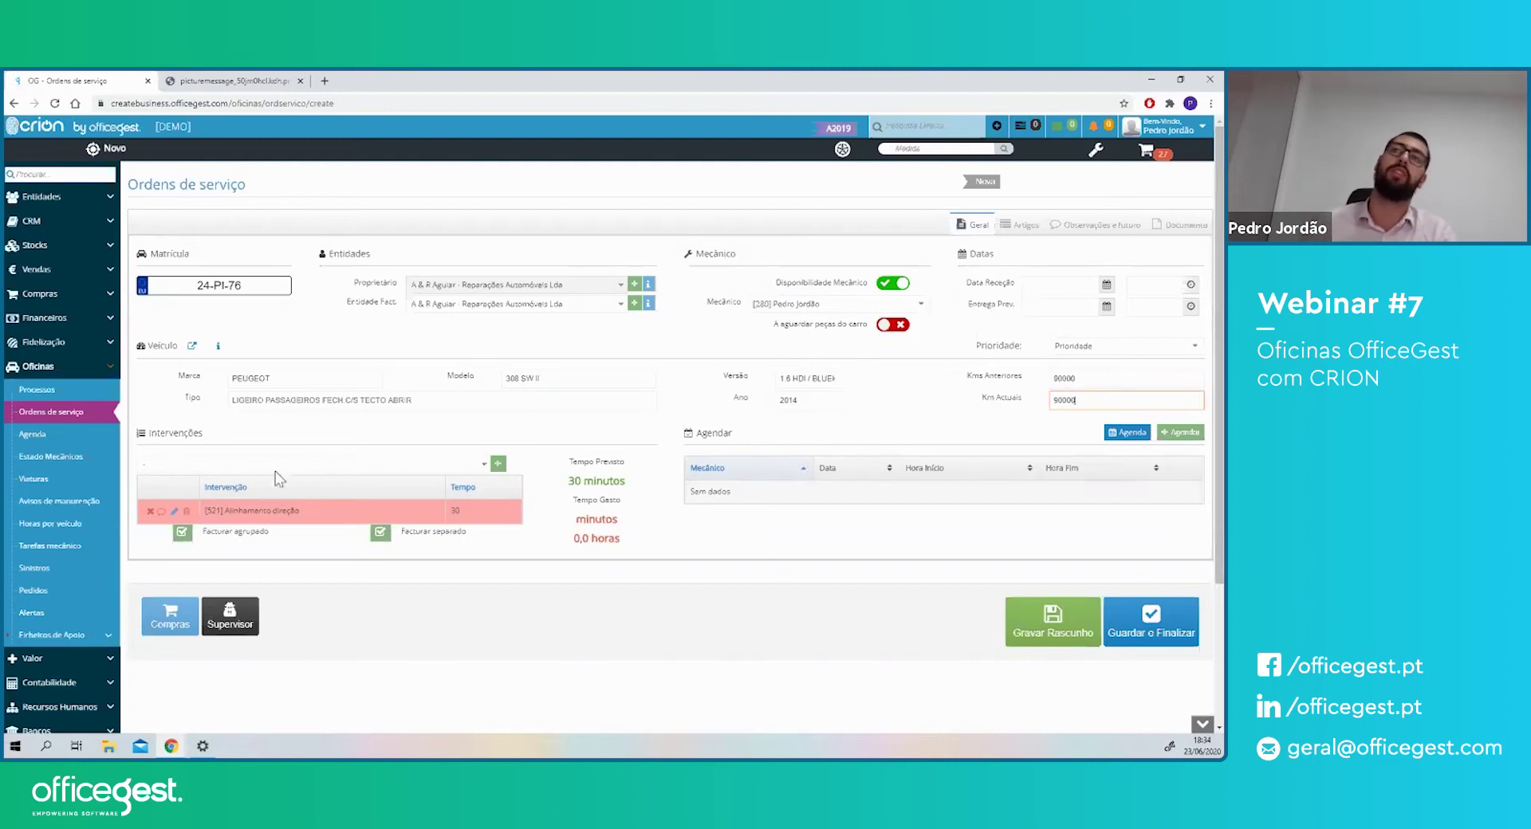
pyautogui.click(1022, 227)
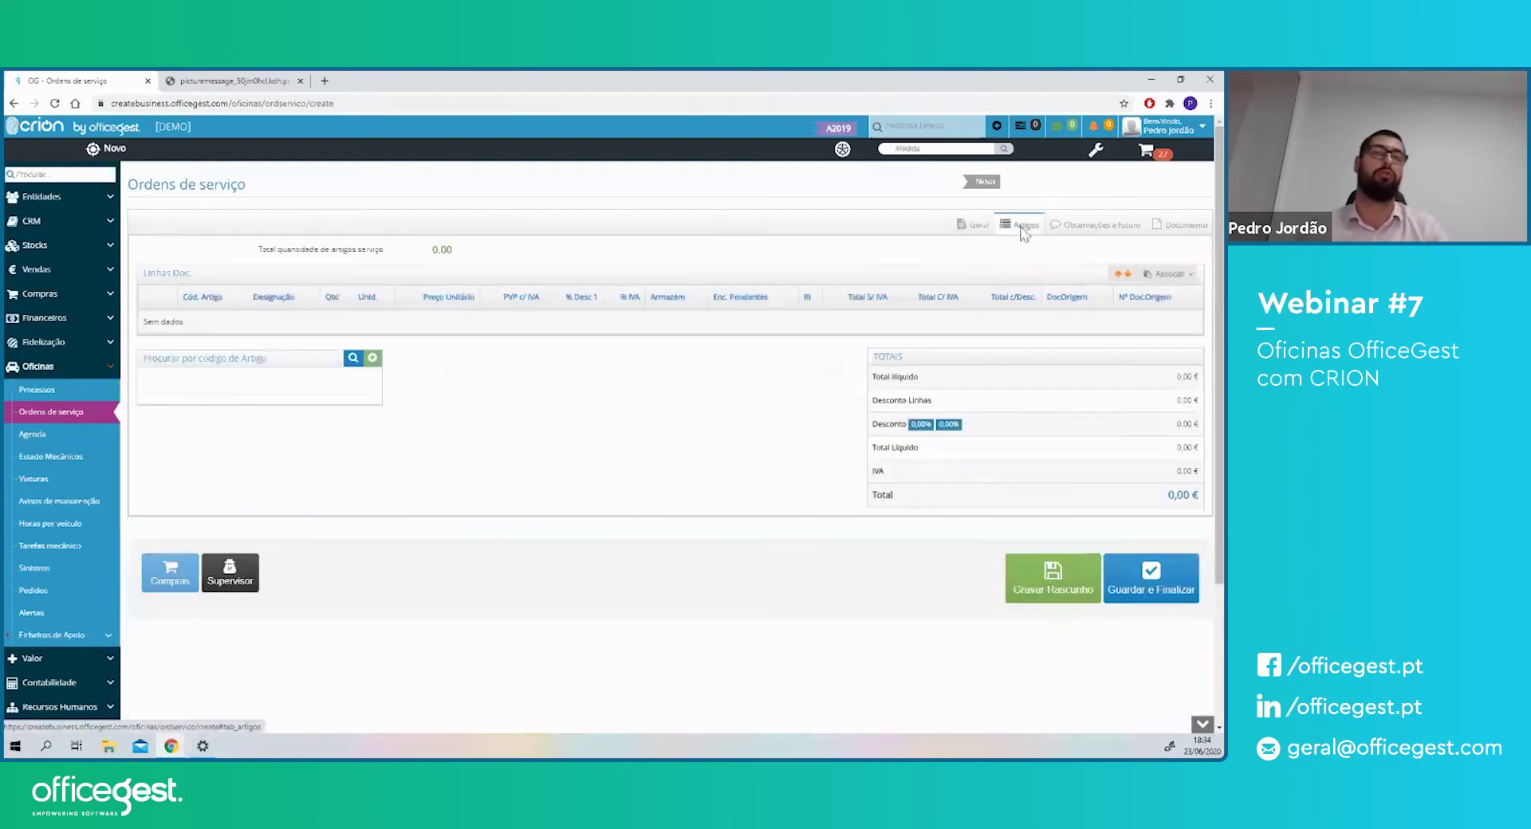
# - Add the teste article as an order line, then open the Observações e futuro tab
pyautogui.click(190, 385)
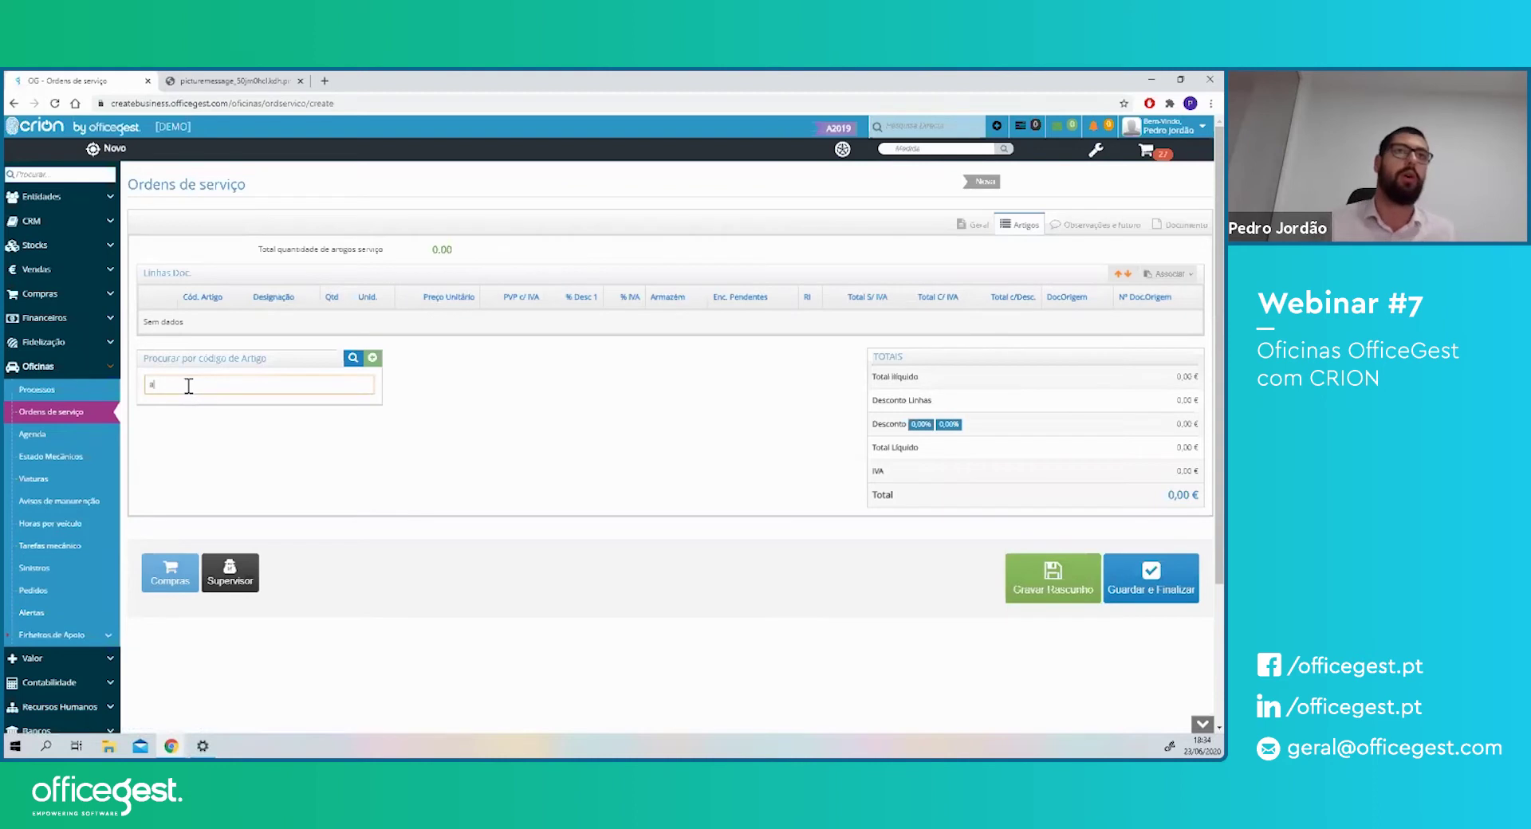
pyautogui.write('a')
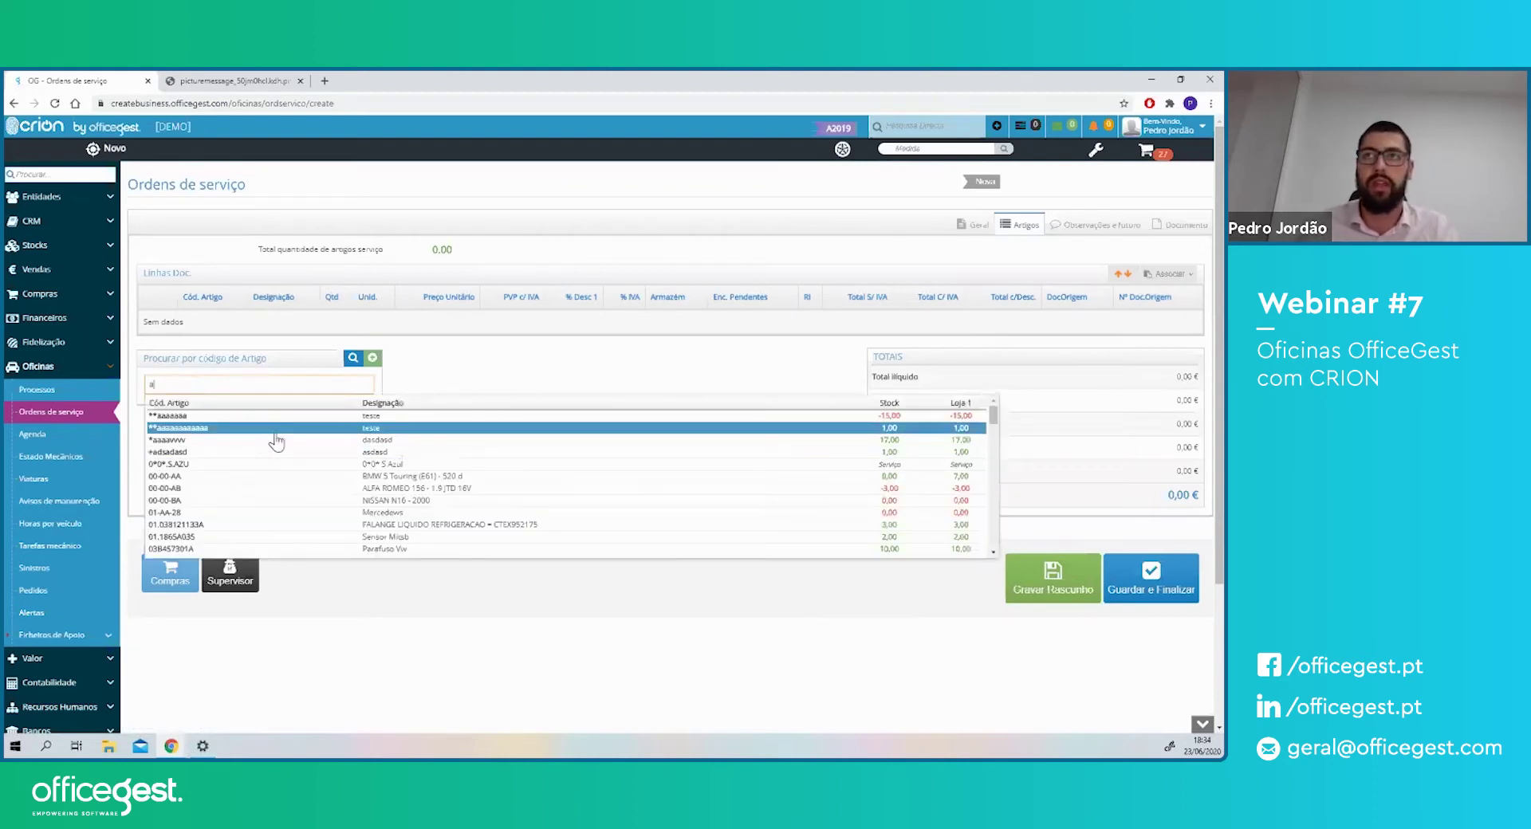
pyautogui.click(279, 441)
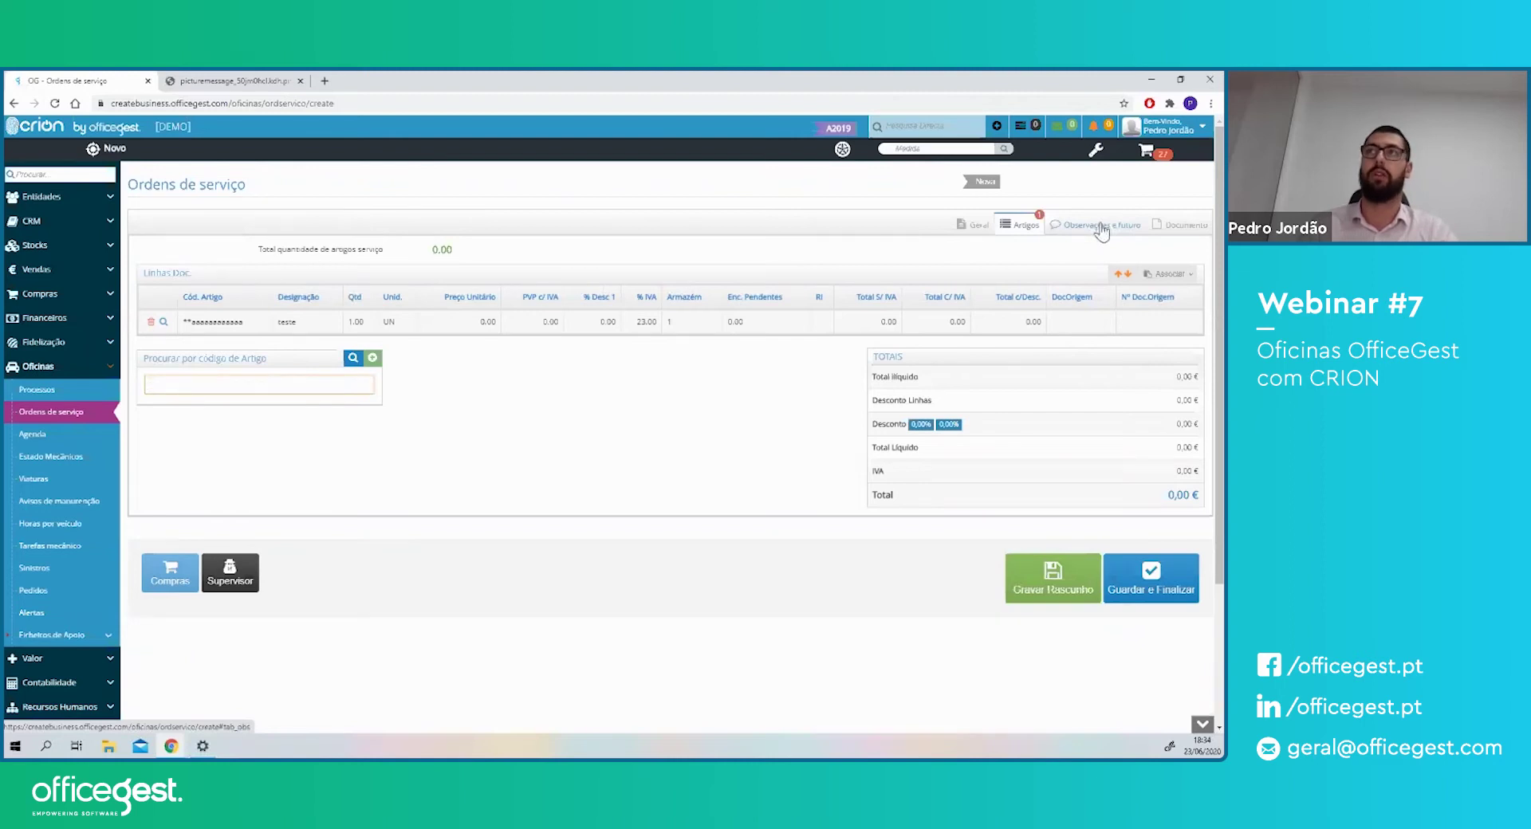
pyautogui.click(1102, 228)
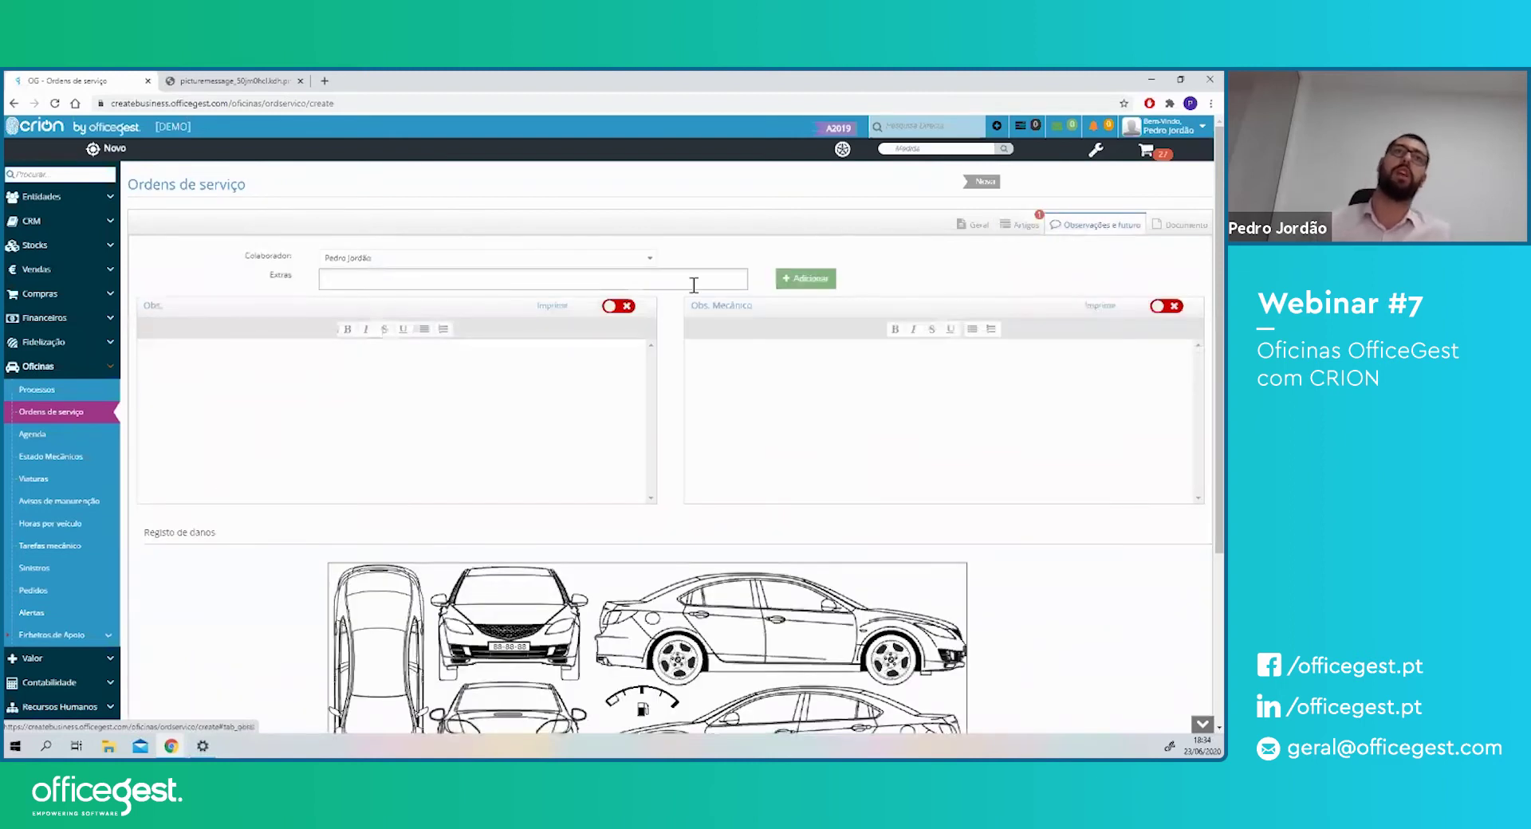
# - Enter mechanic note 'Ter cuidado com o motor' and draw red damage marks on the car diagram
pyautogui.click(213, 390)
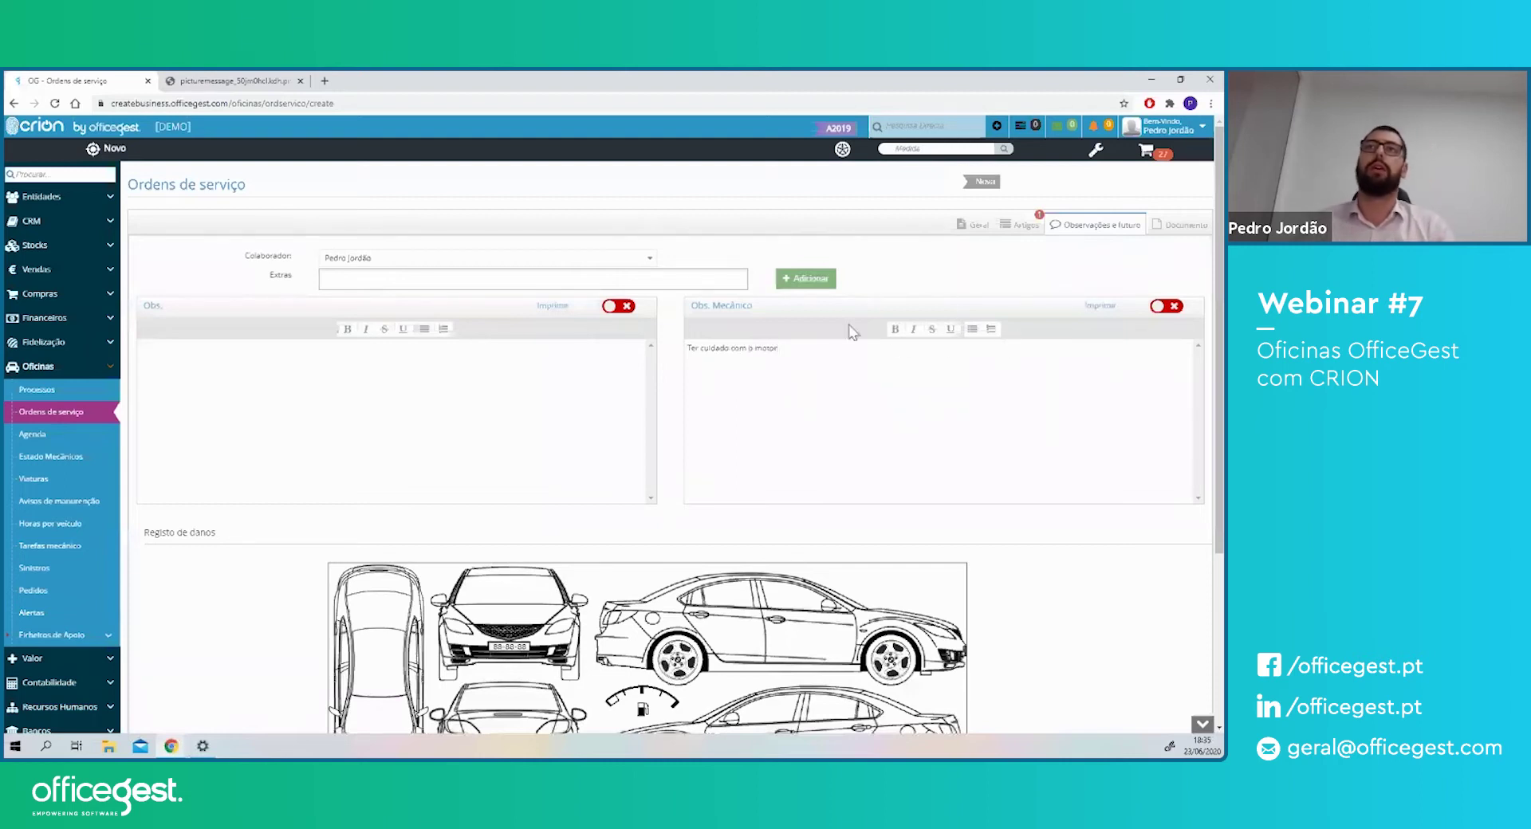
pyautogui.scroll(-1, 658, 504)
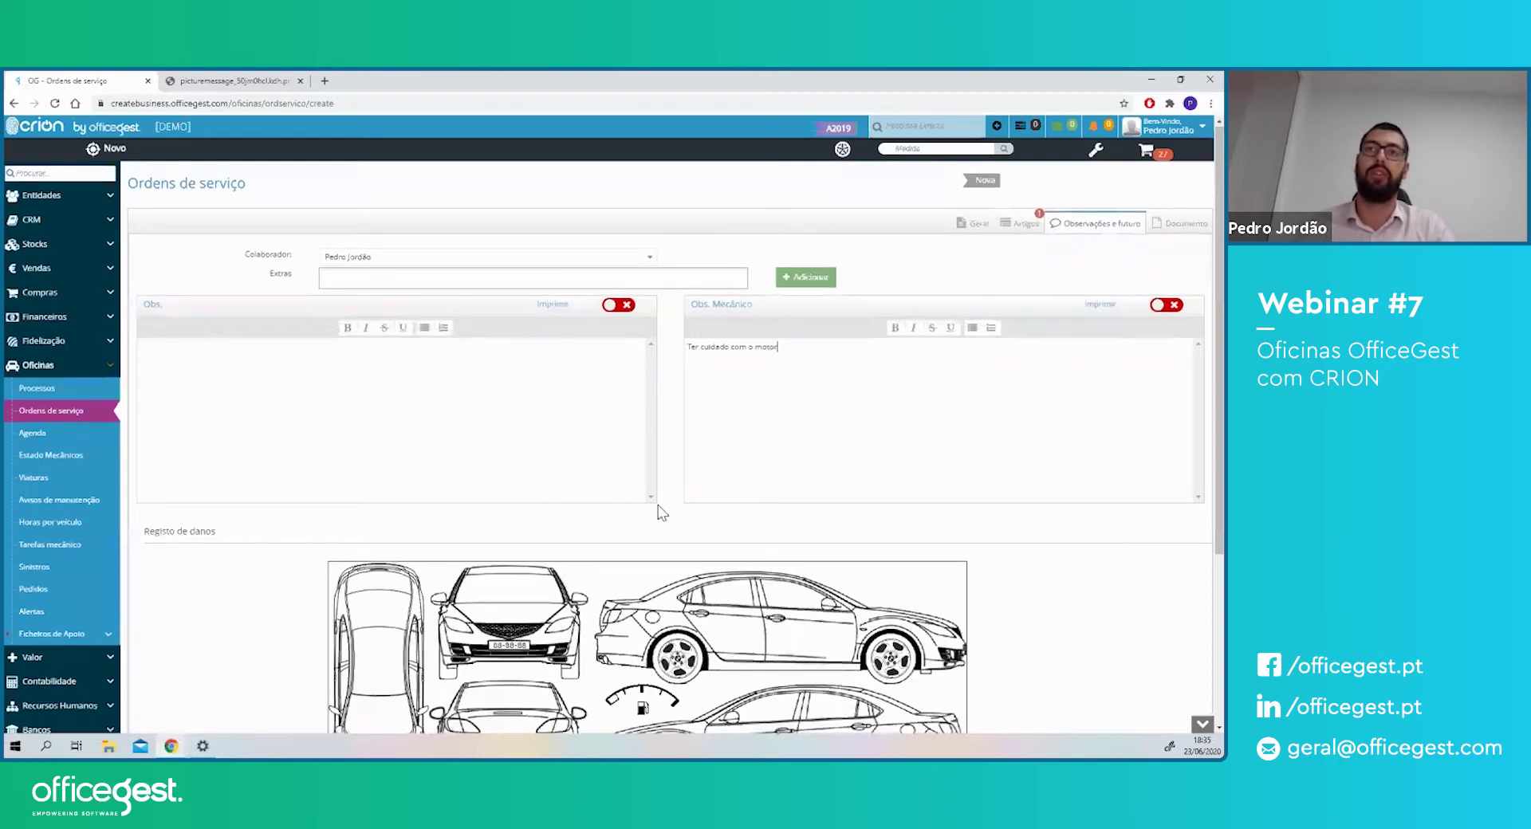
pyautogui.scroll(-3, 657, 512)
pyautogui.moveTo(774, 442); pyautogui.dragTo(674, 464)
pyautogui.moveTo(710, 442); pyautogui.dragTo(756, 472)
pyautogui.moveTo(631, 486); pyautogui.dragTo(642, 500)
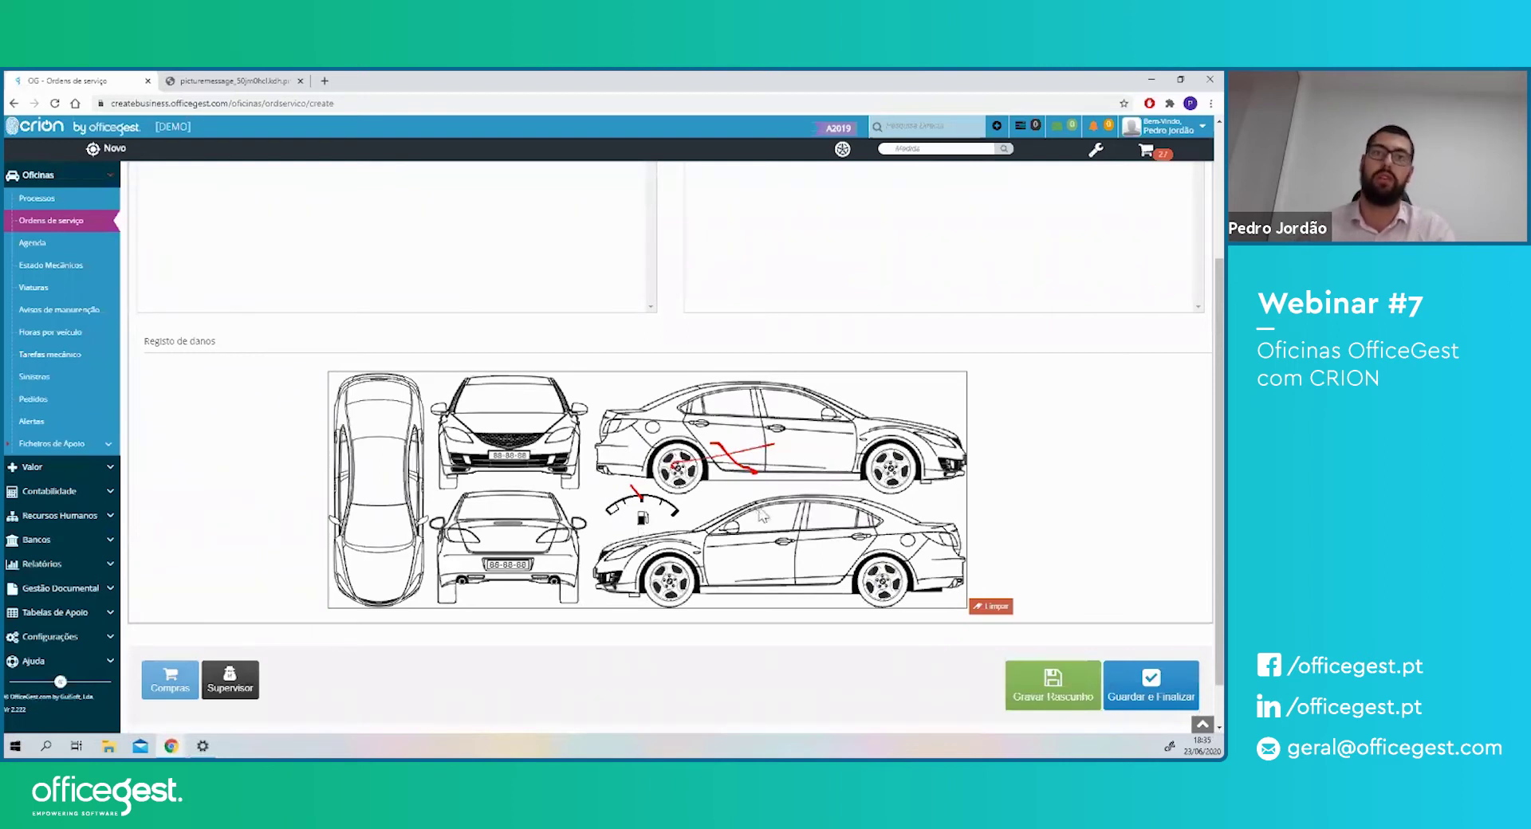
# - Save and finalize the service order
pyautogui.scroll(3, 824, 440)
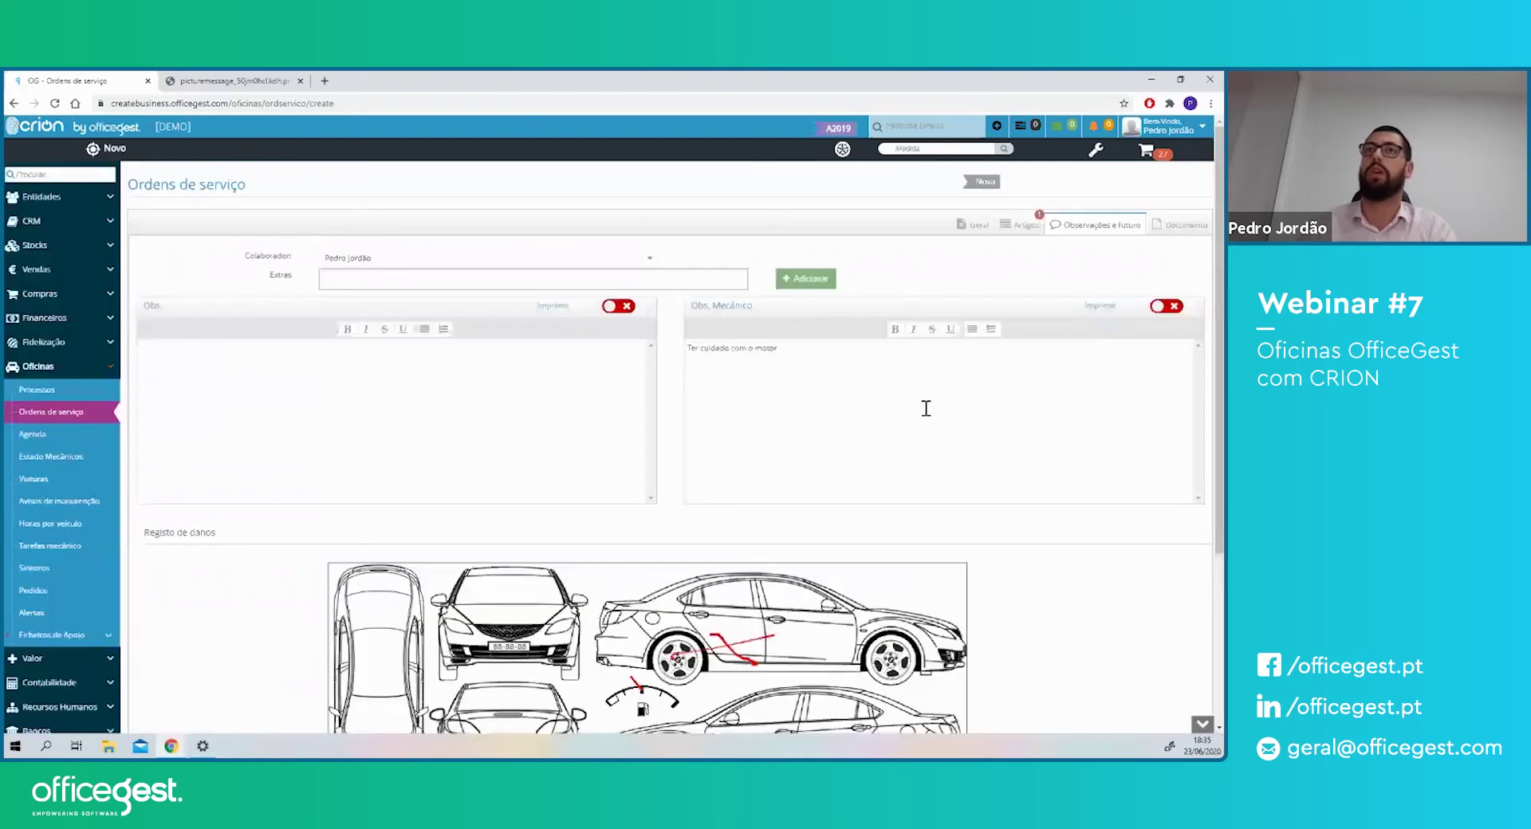
pyautogui.scroll(-3, 1136, 279)
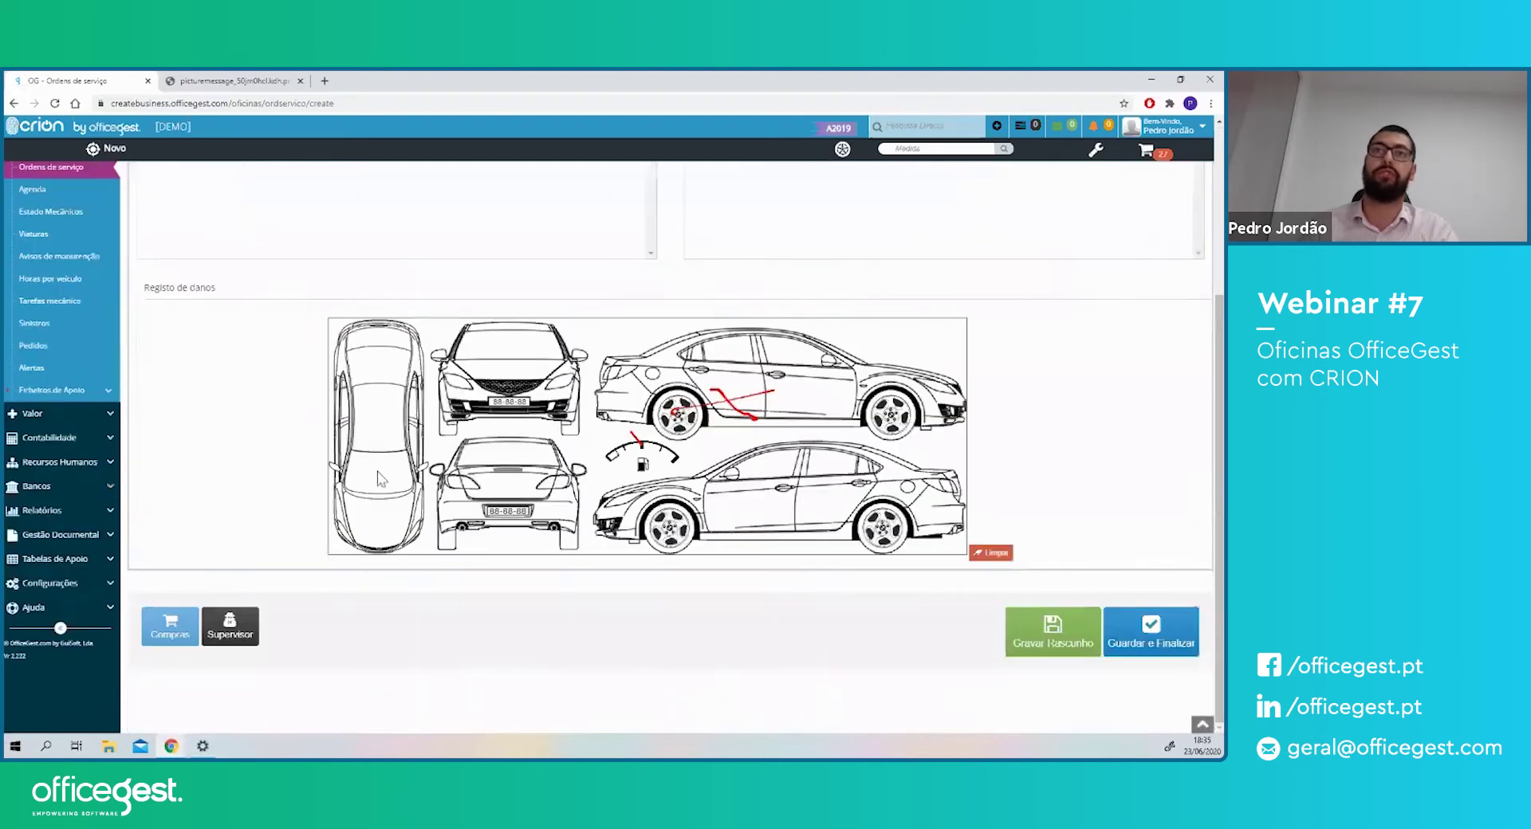
pyautogui.click(1151, 632)
pyautogui.click(756, 234)
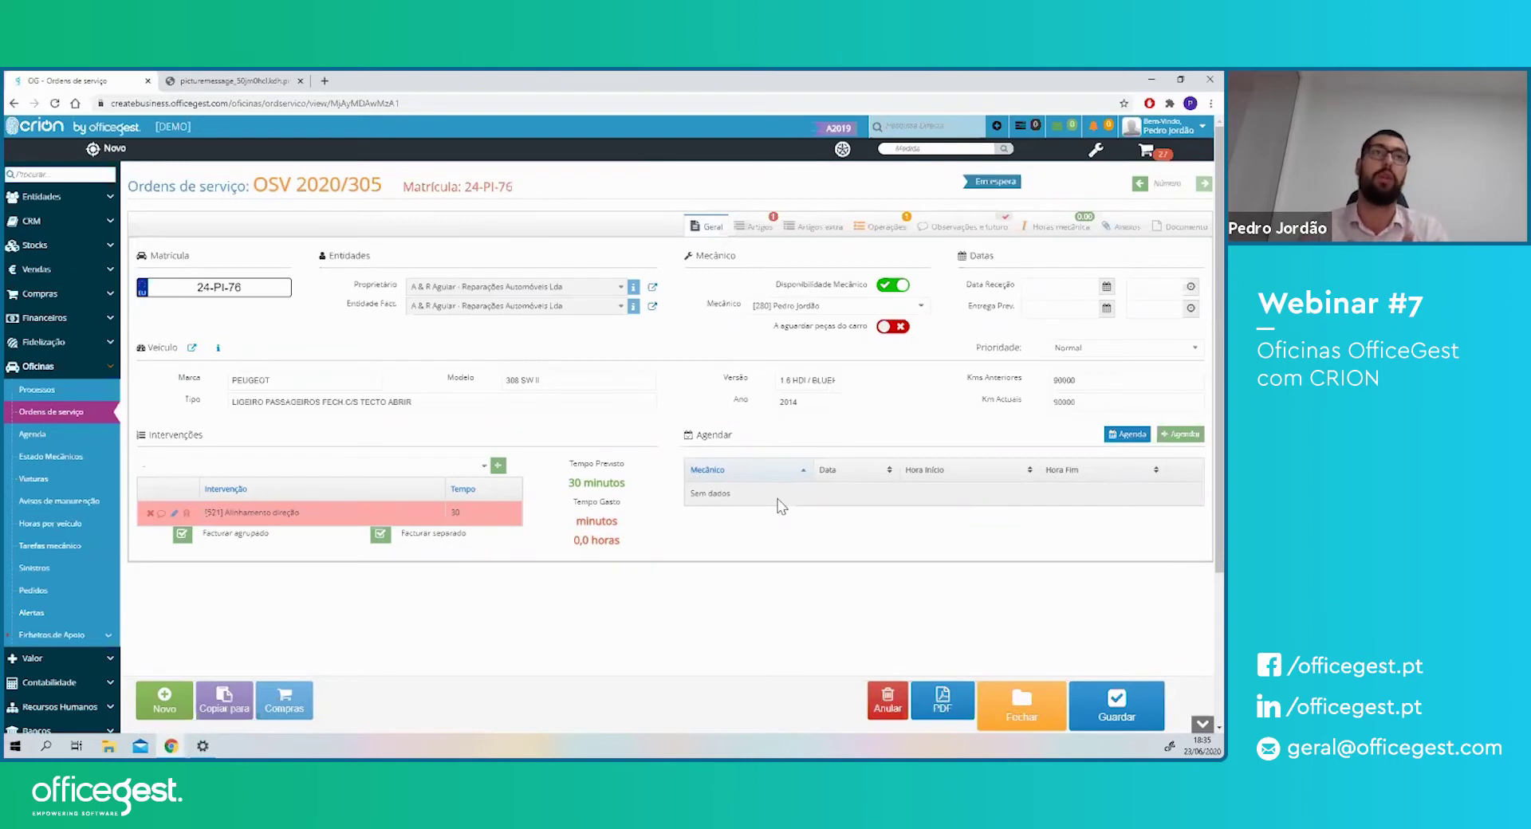
# - Open Compras > Factura Fornecedor in a new browser tab
pyautogui.click(67, 294)
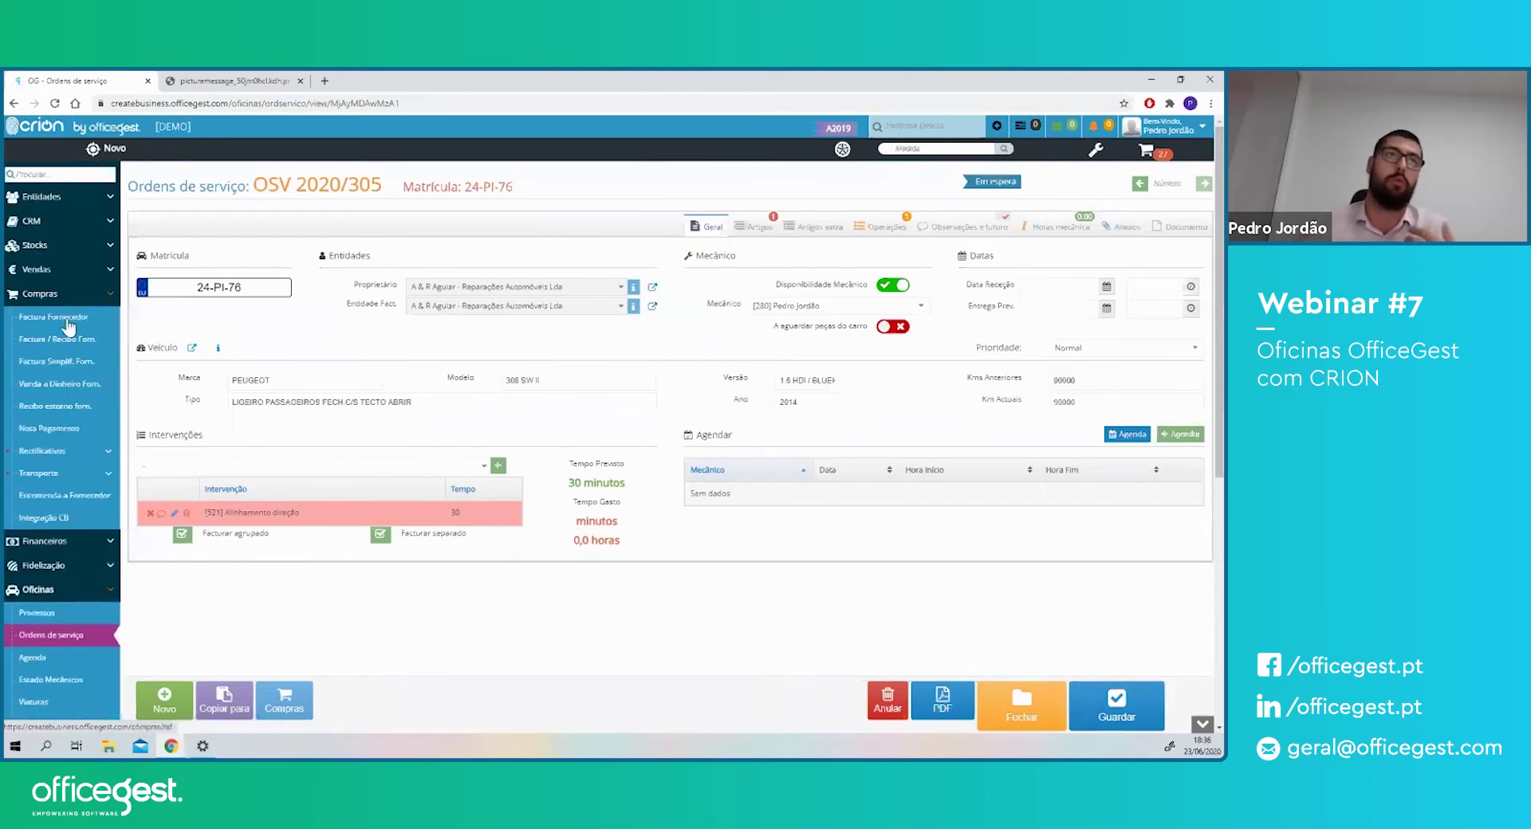
pyautogui.rightClick(62, 318)
pyautogui.click(95, 317)
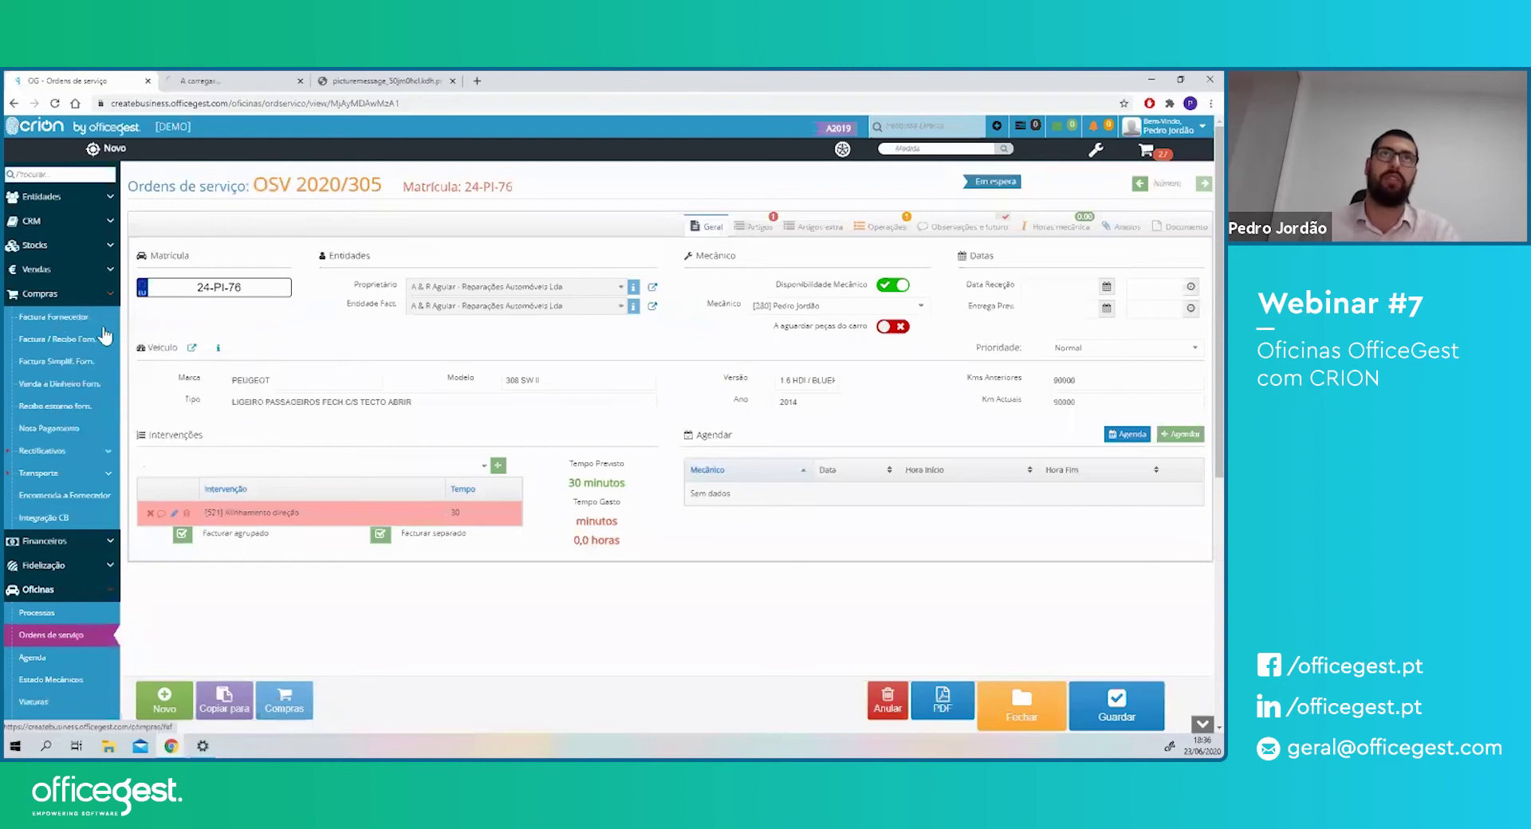
pyautogui.click(206, 79)
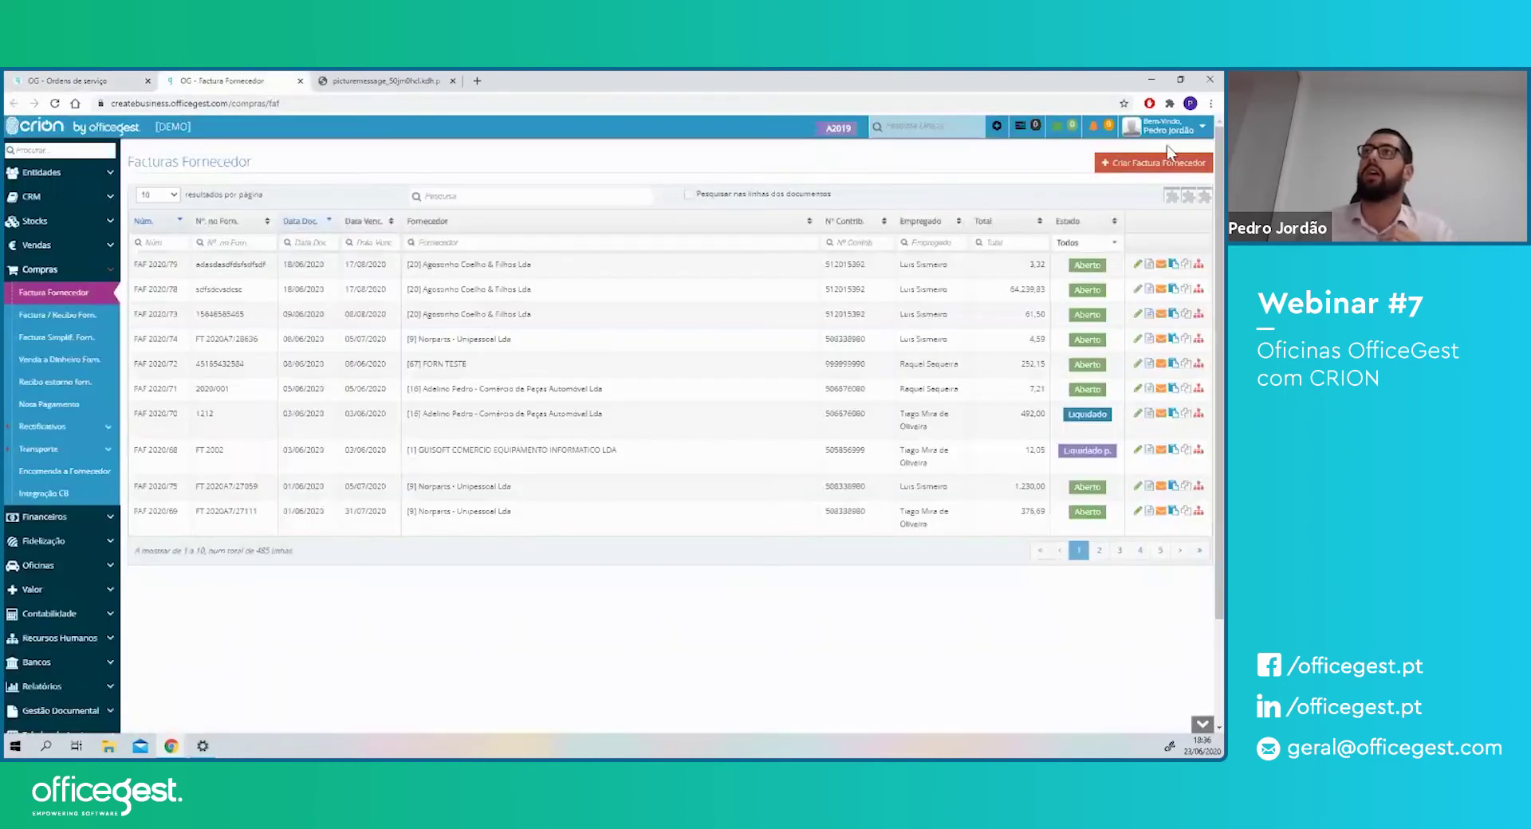
# - Start a new supplier invoice, choose the supplier, and add the Pastilhas Lucas article
pyautogui.click(1170, 164)
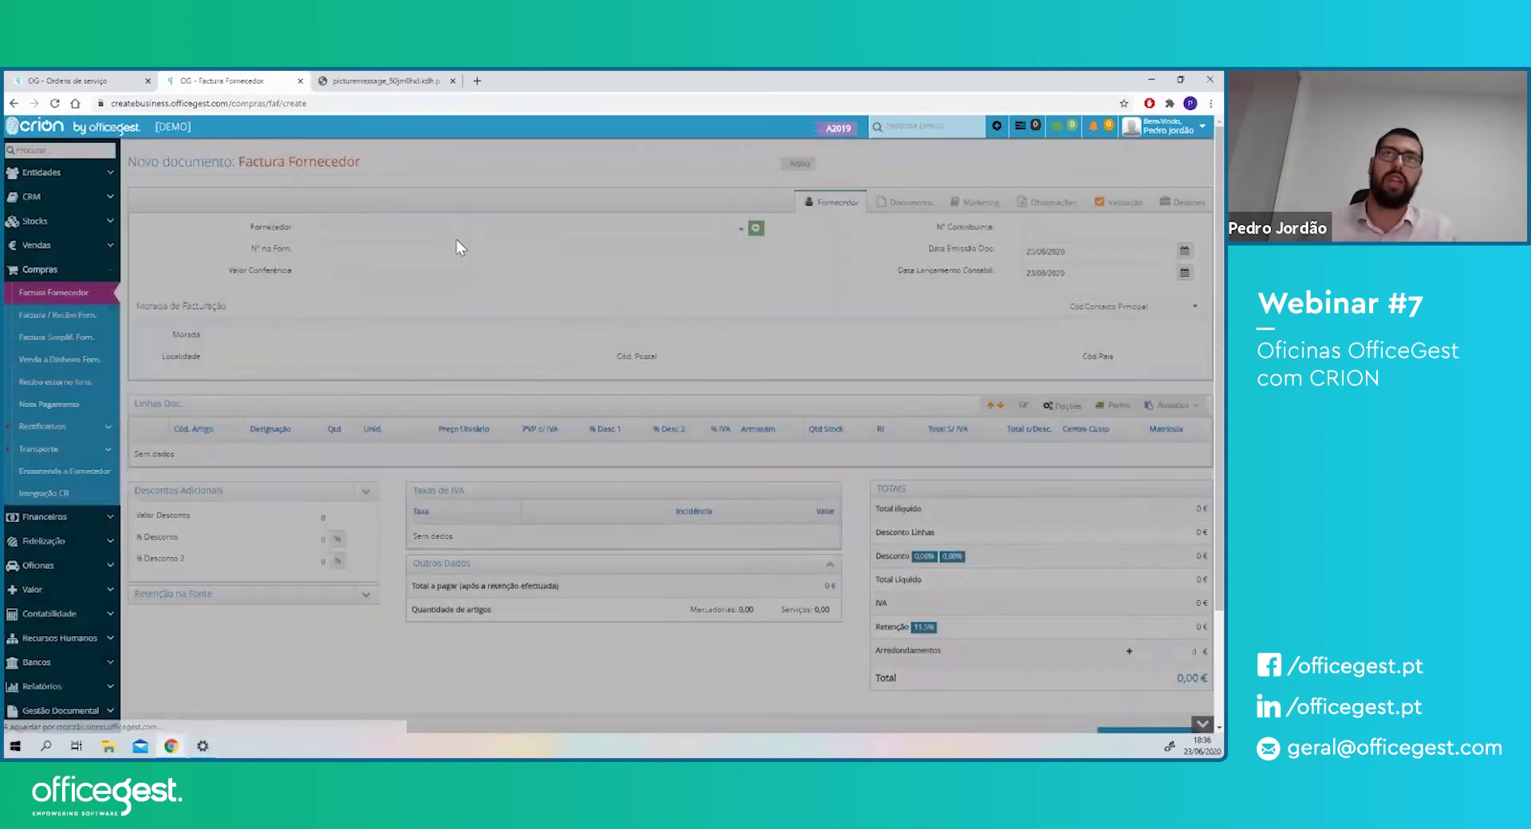
pyautogui.click(456, 232)
pyautogui.click(413, 284)
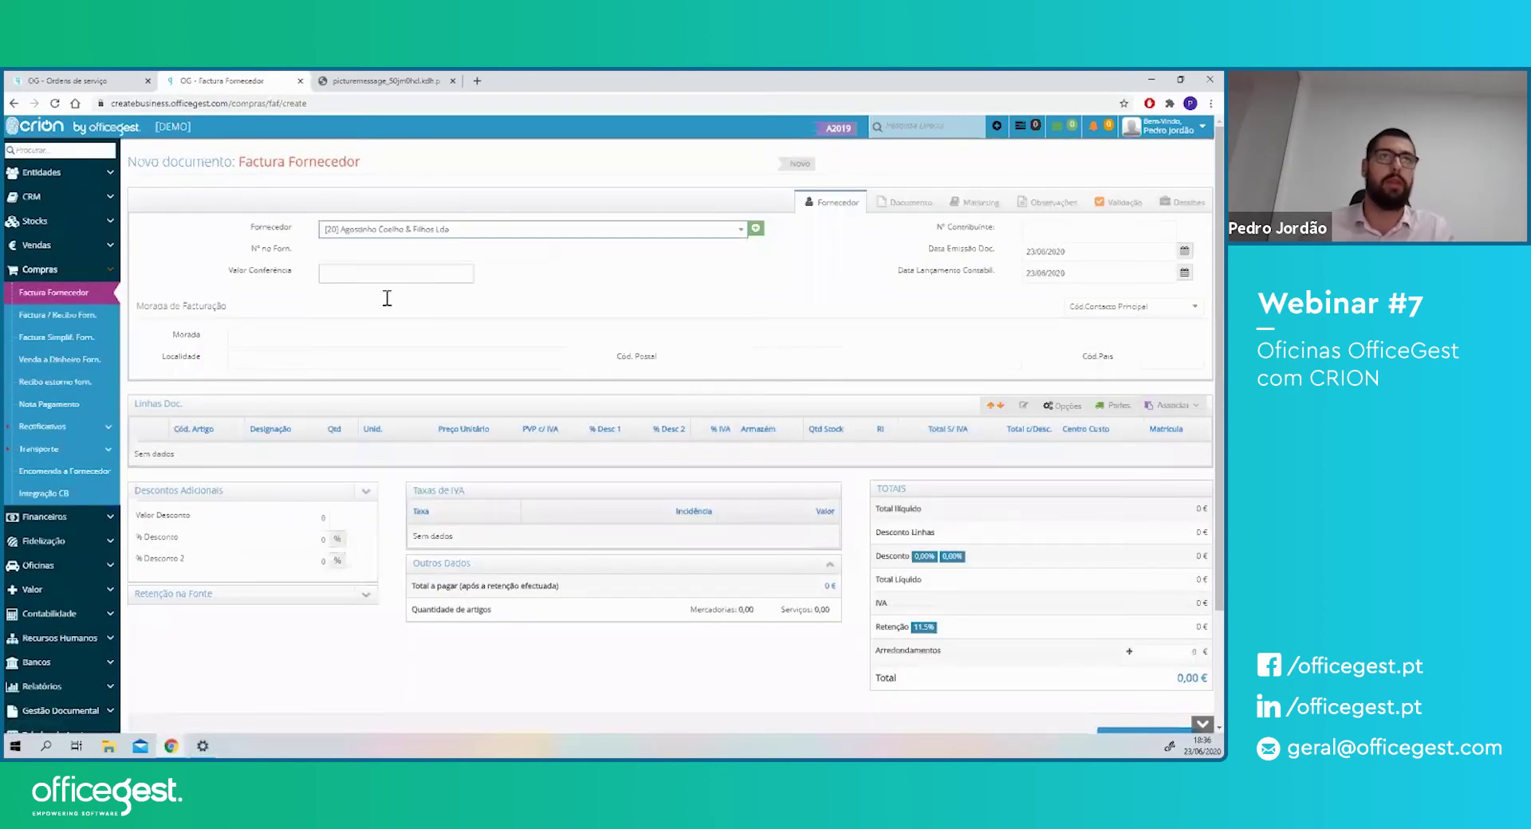
pyautogui.click(182, 507)
pyautogui.write('te')
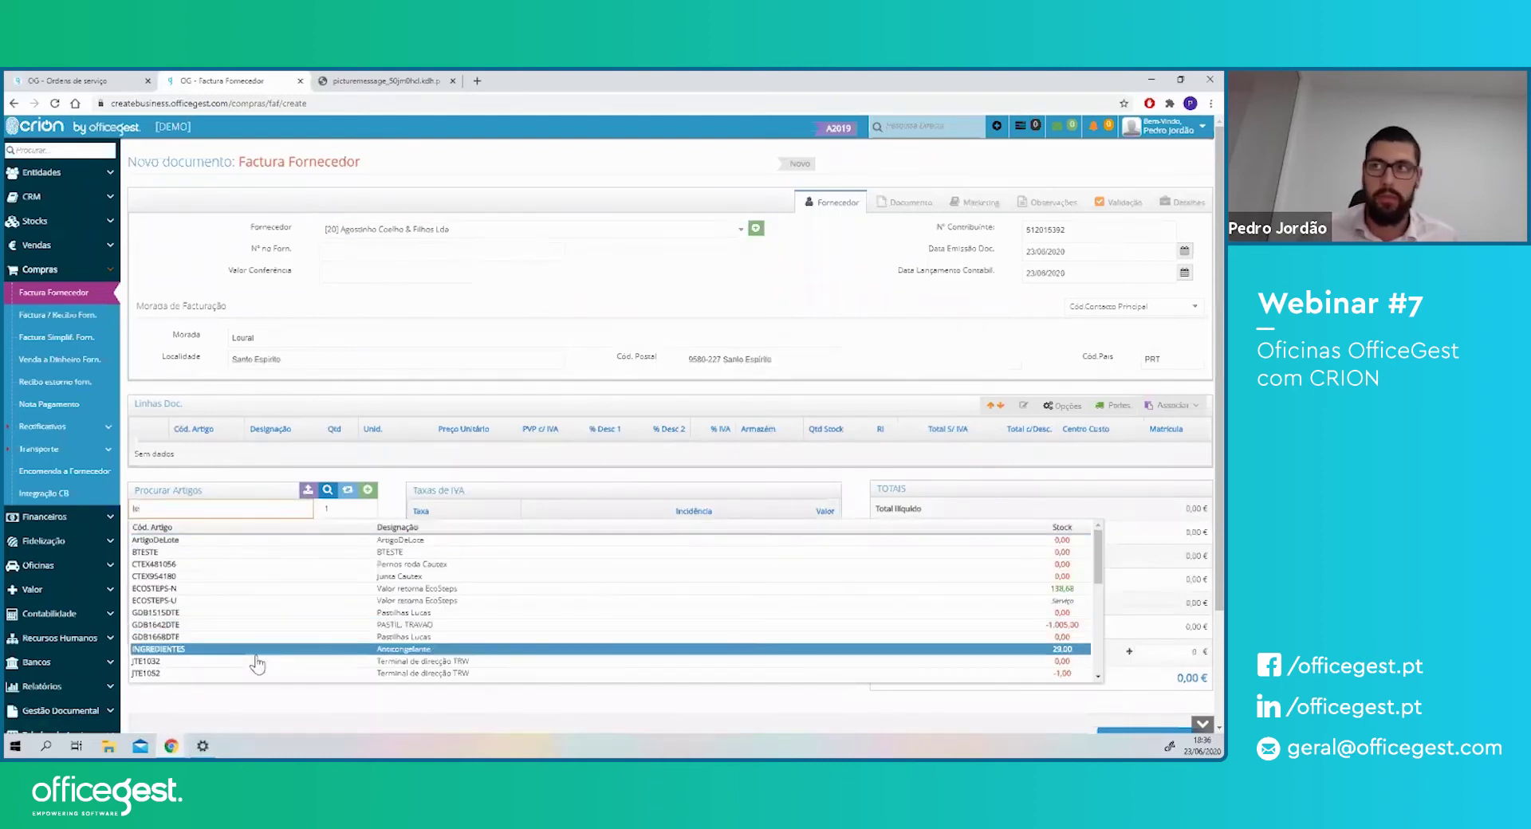
pyautogui.click(263, 643)
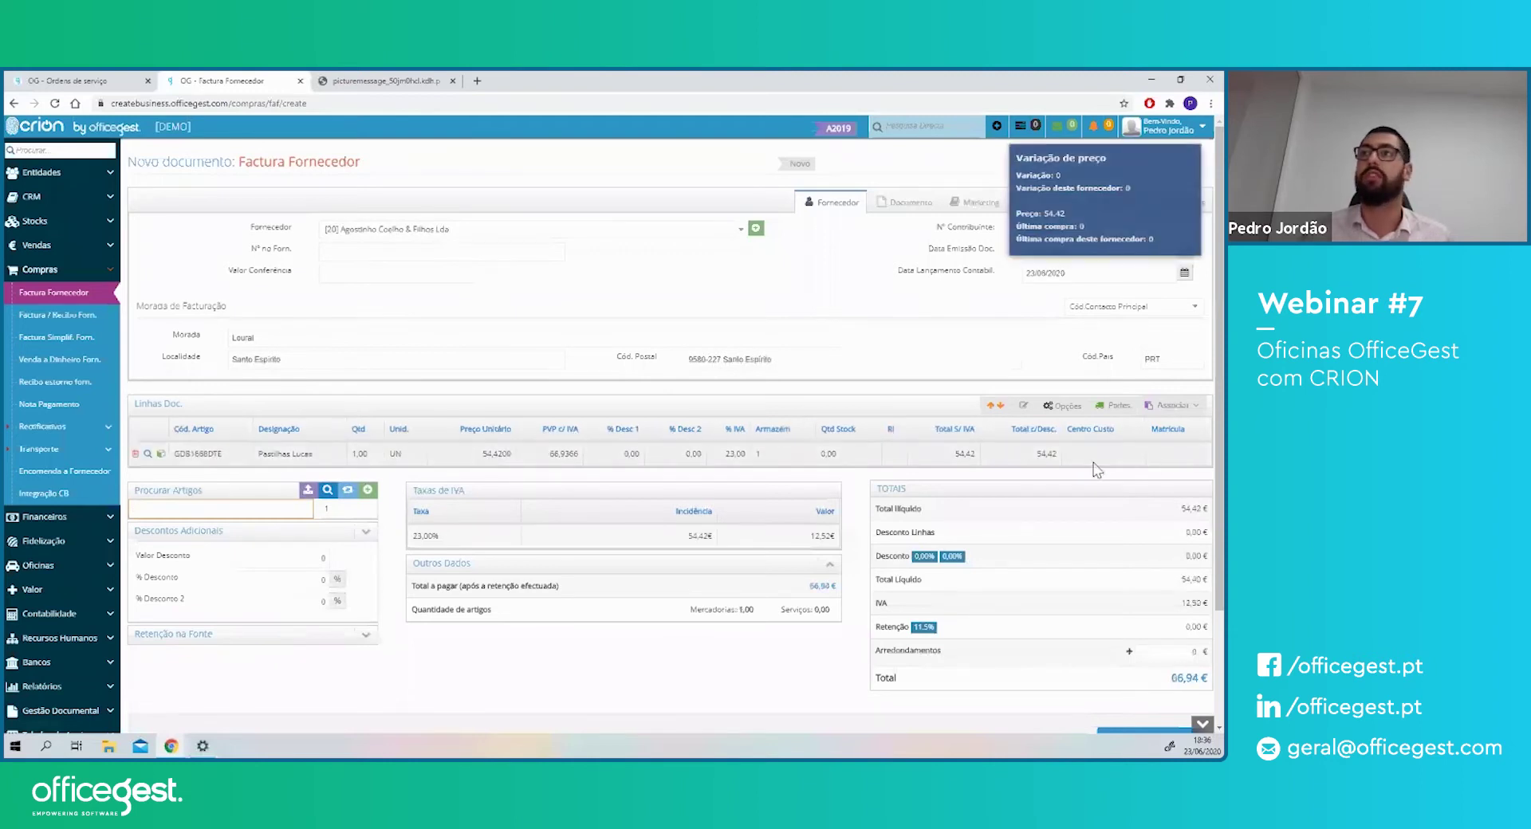
pyautogui.click(1166, 456)
pyautogui.write('24')
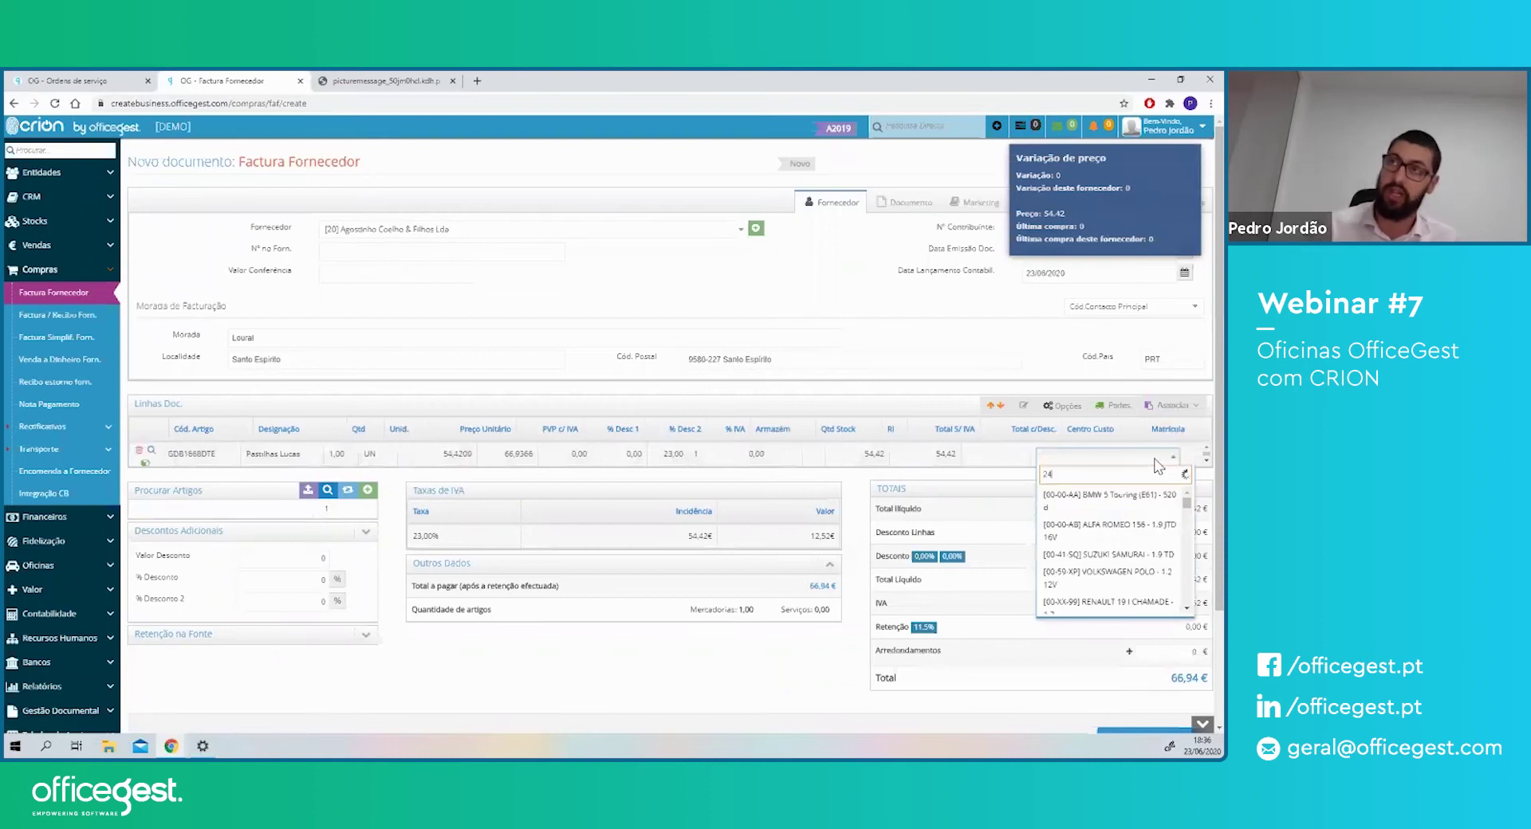
pyautogui.write('-pi-')
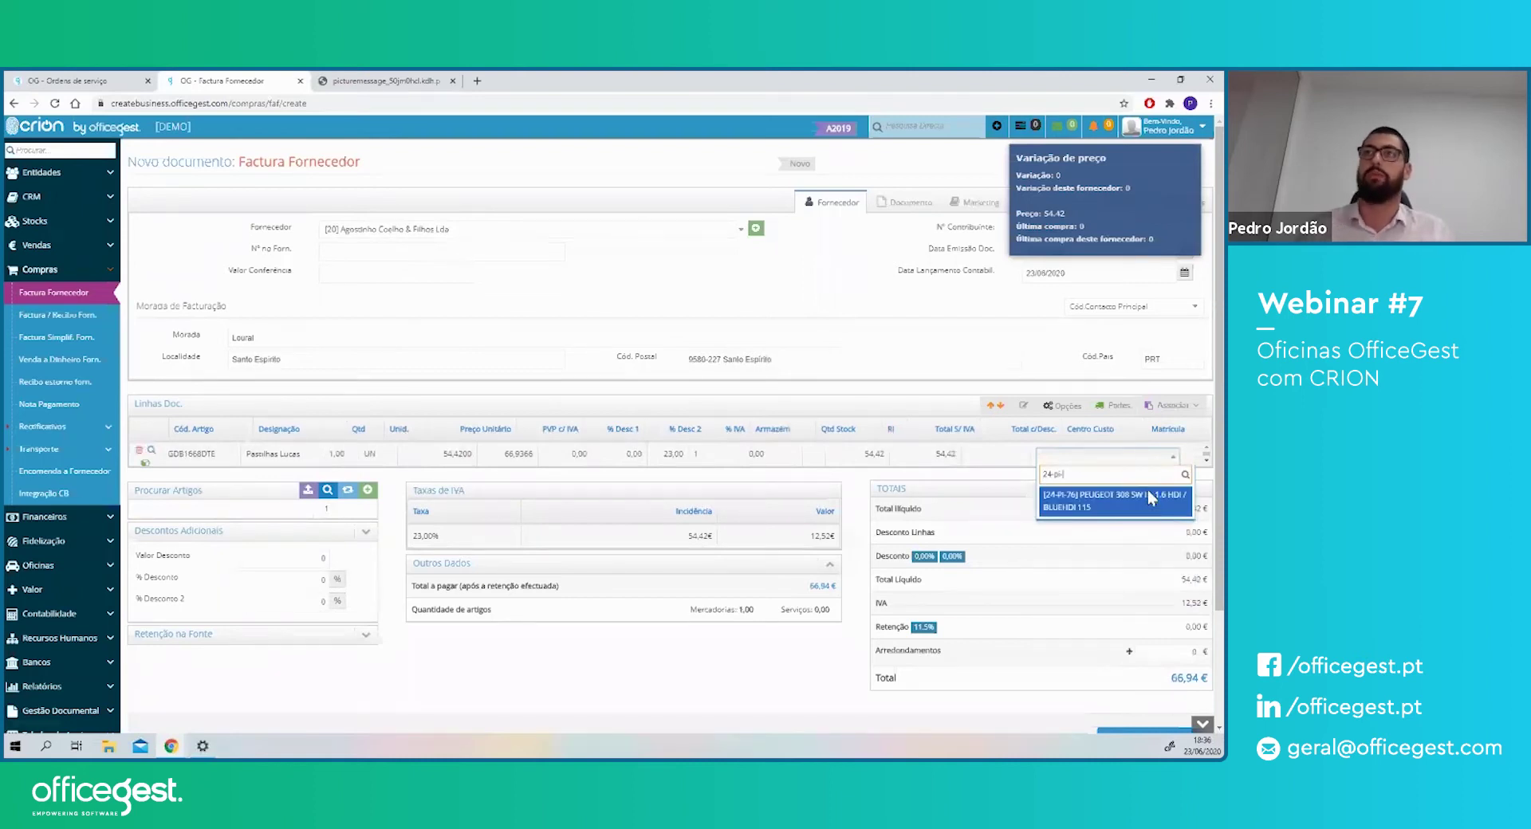
pyautogui.click(1148, 496)
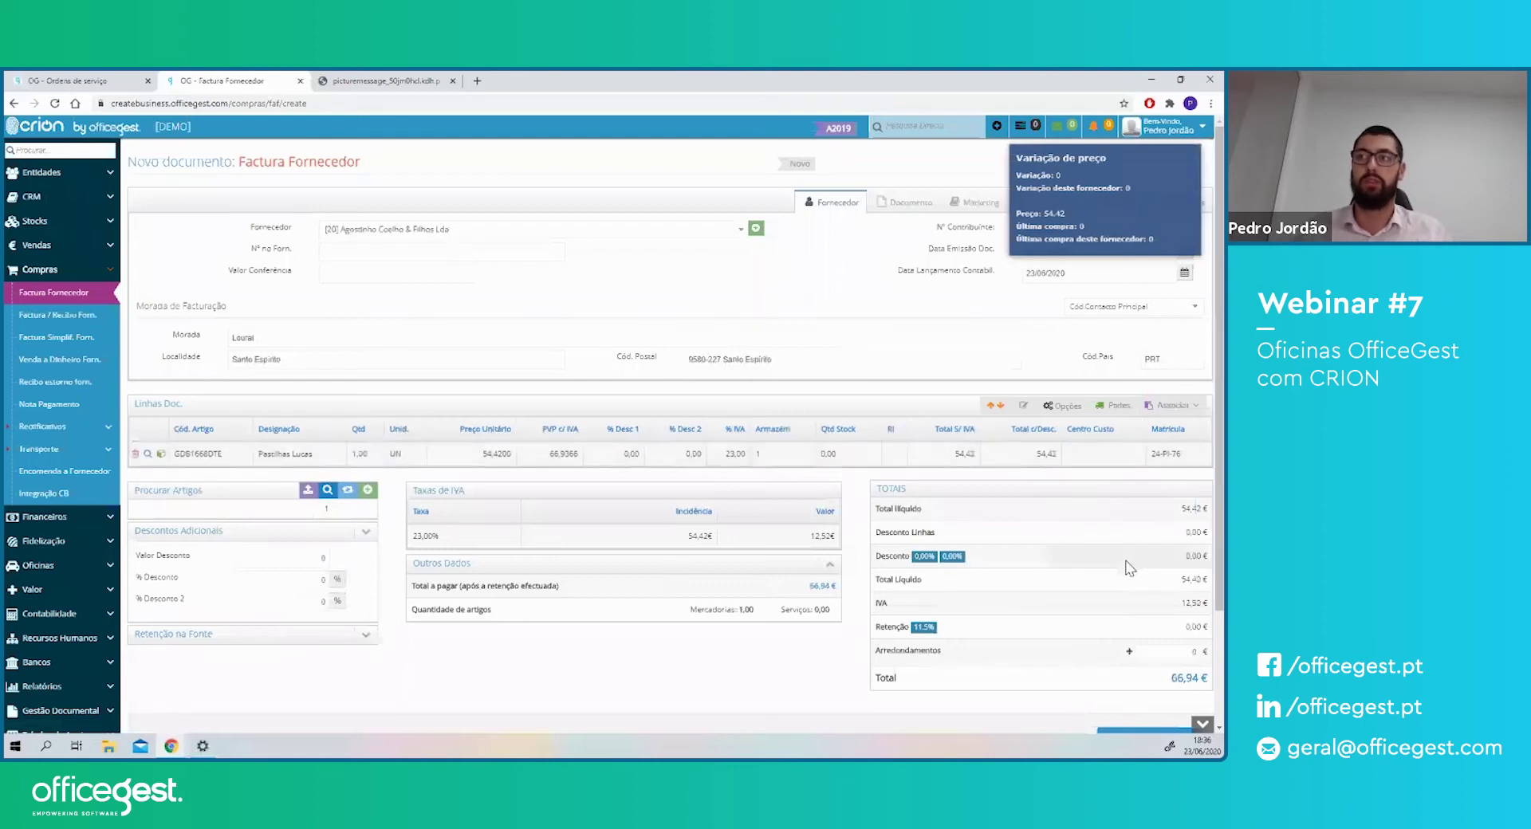
pyautogui.scroll(-3, 1129, 567)
pyautogui.scroll(3, 496, 438)
pyautogui.click(349, 251)
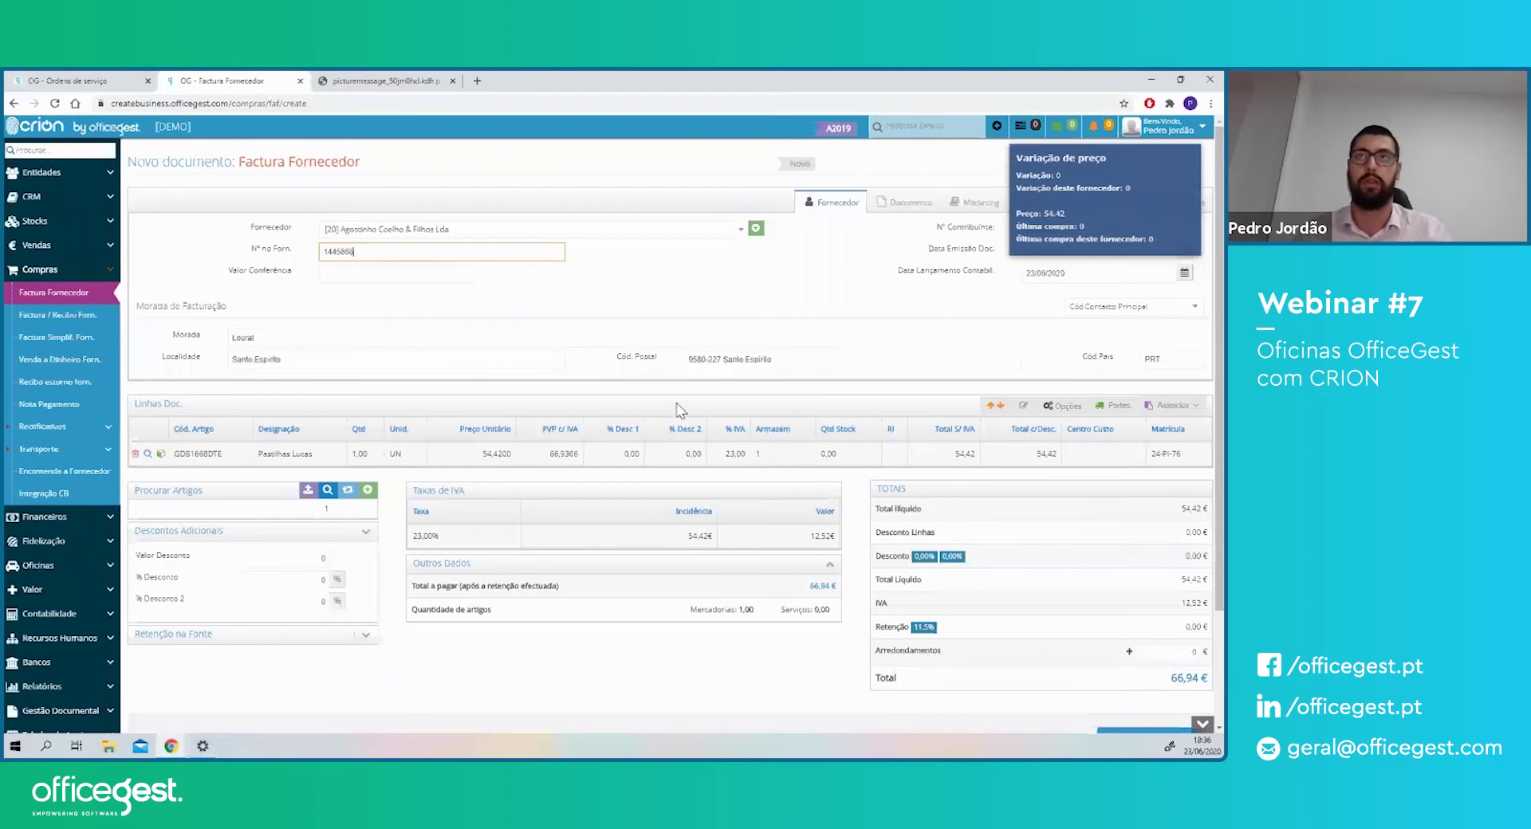
pyautogui.scroll(-2, 1160, 642)
pyautogui.click(1150, 637)
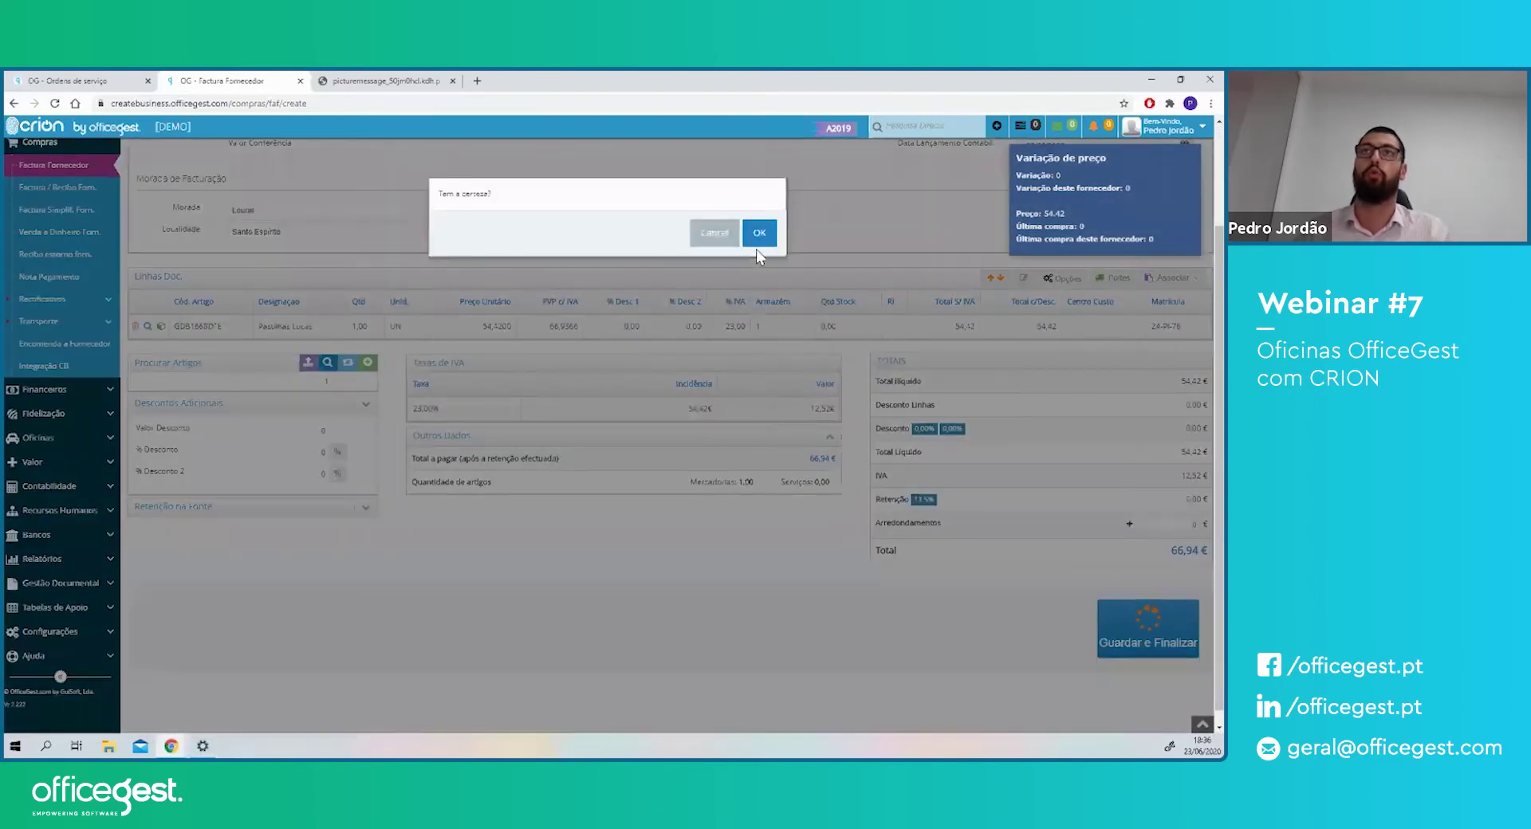
pyautogui.click(757, 239)
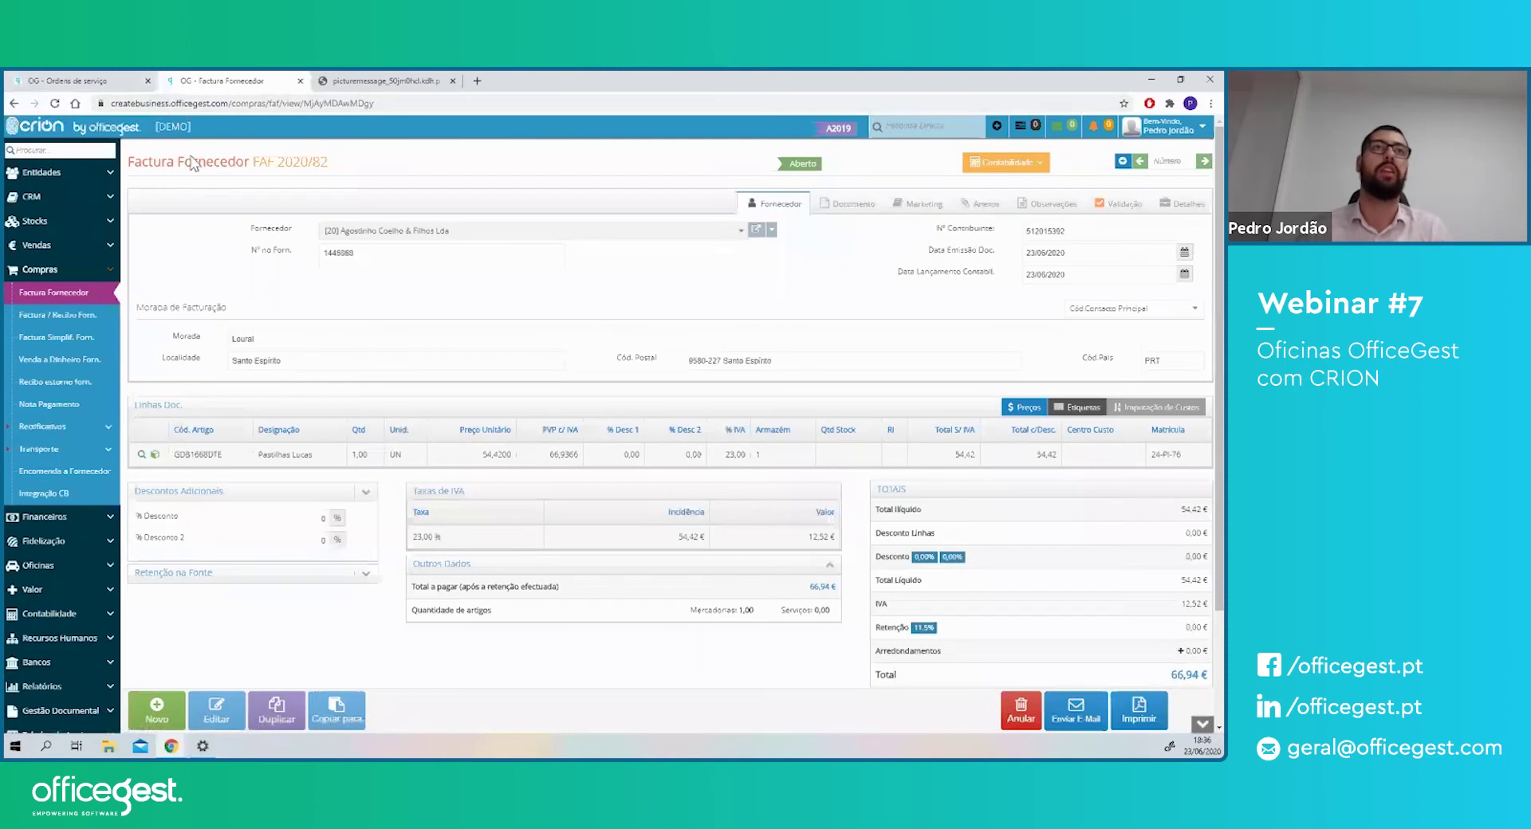
pyautogui.moveTo(177, 161); pyautogui.dragTo(259, 162)
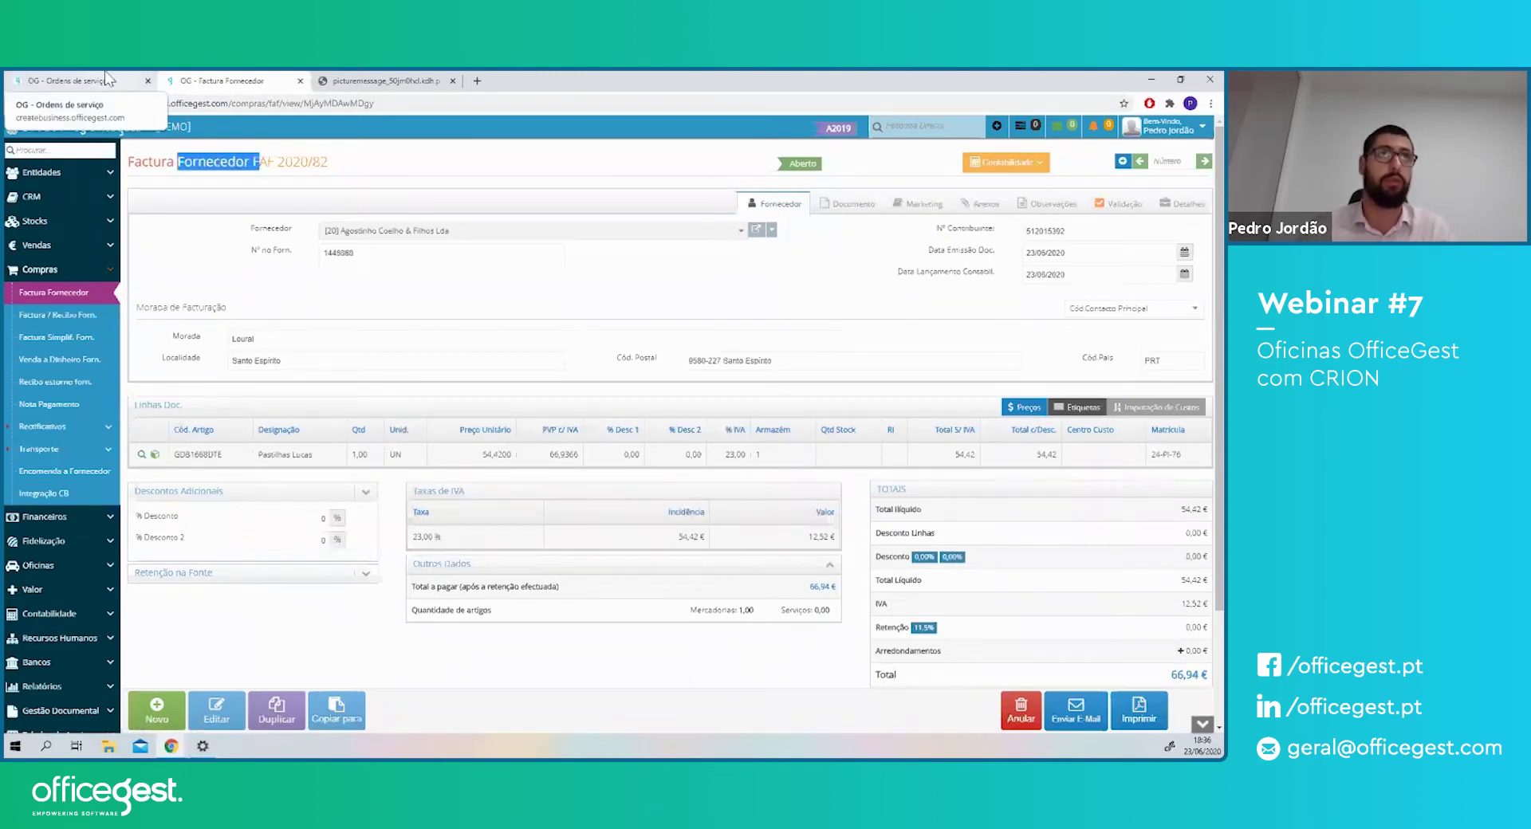
pyautogui.click(106, 79)
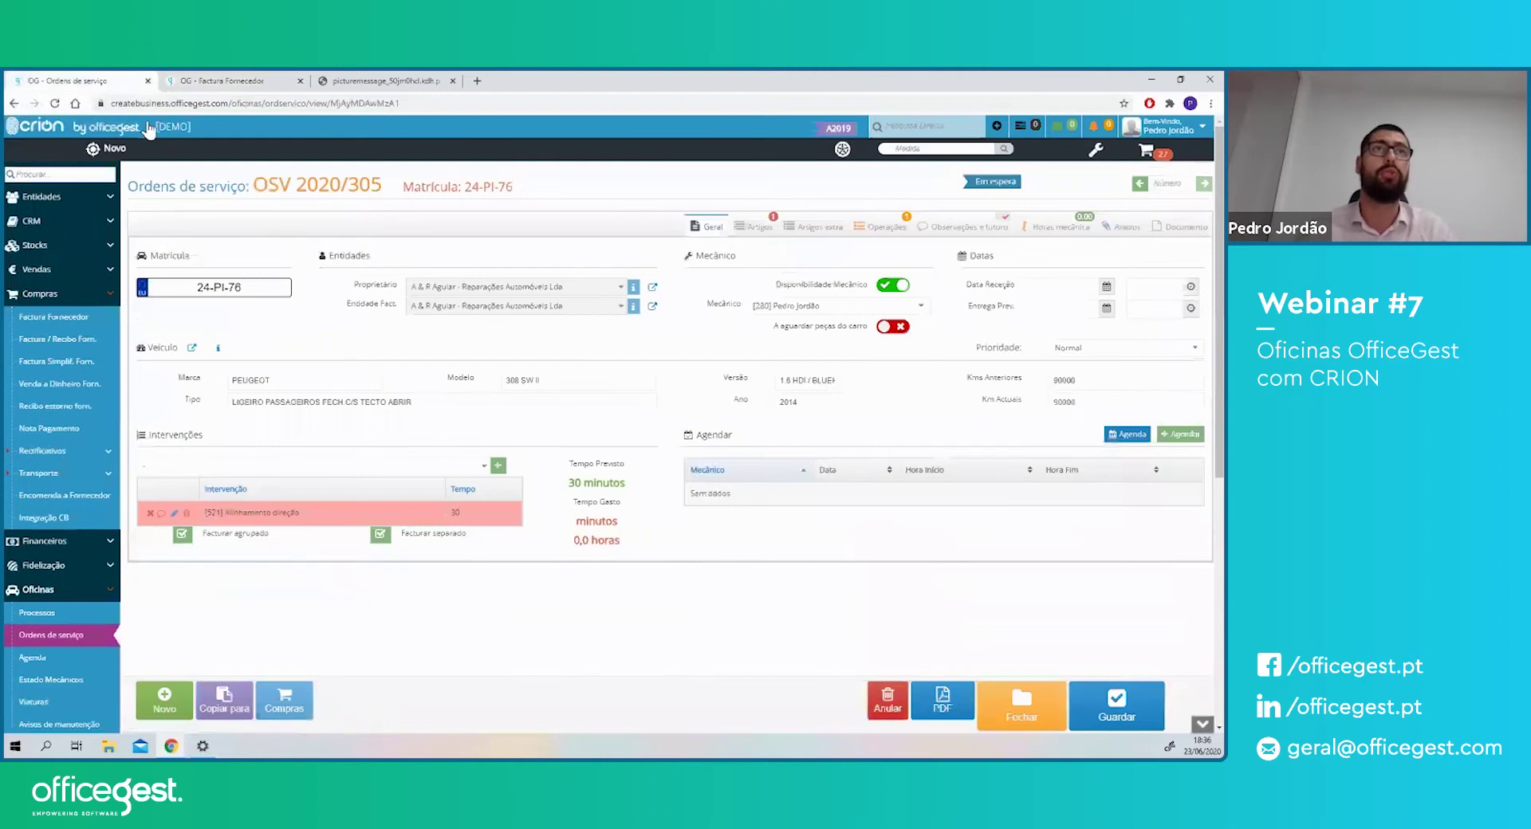
# - Reload the order, remove the teste article, and link the Pastilhas Lucas purchase
pyautogui.click(287, 105)
pyautogui.press('Return')
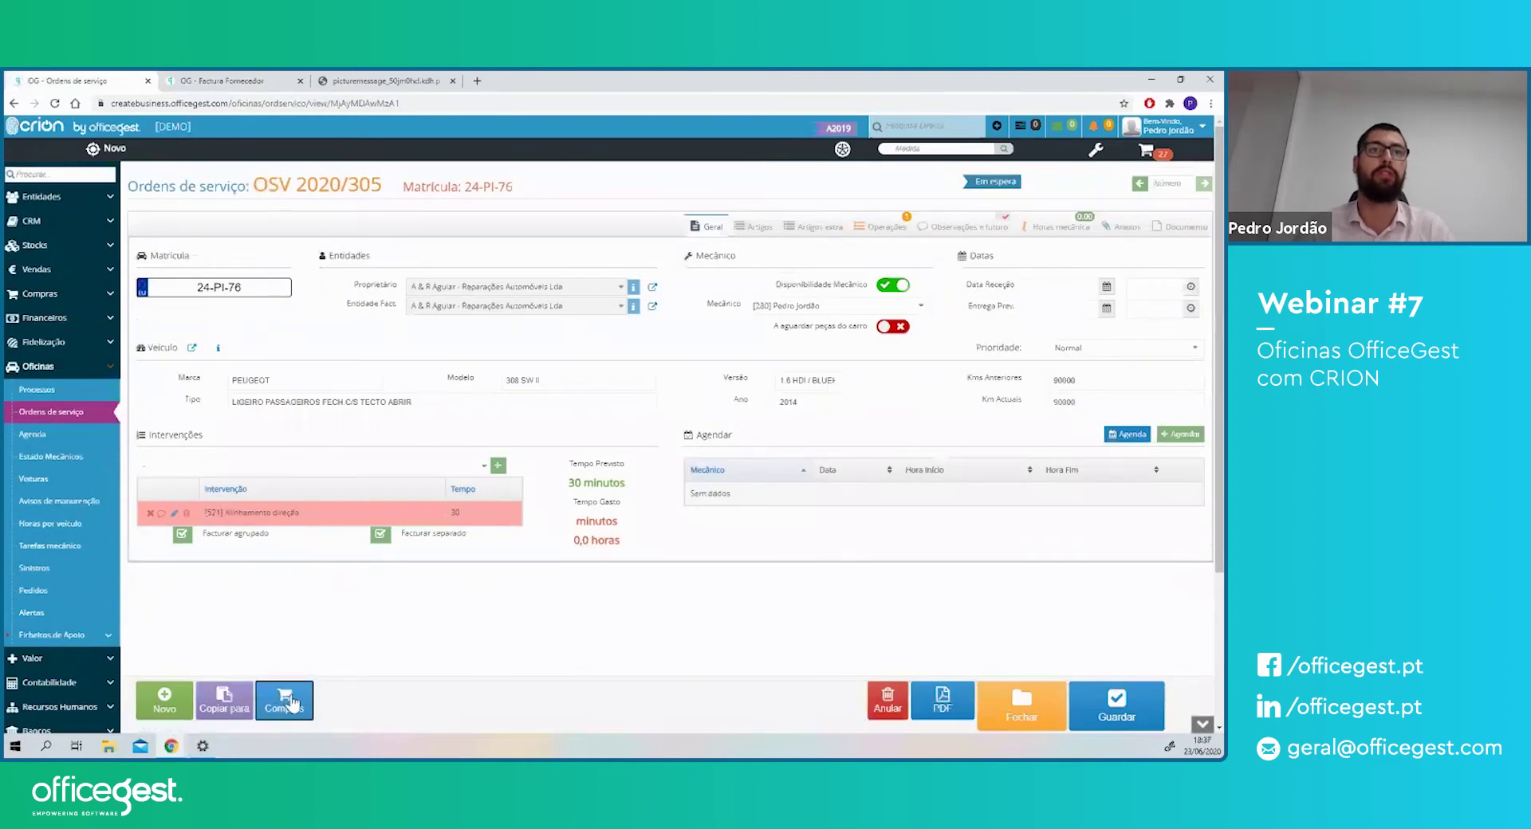
pyautogui.click(291, 702)
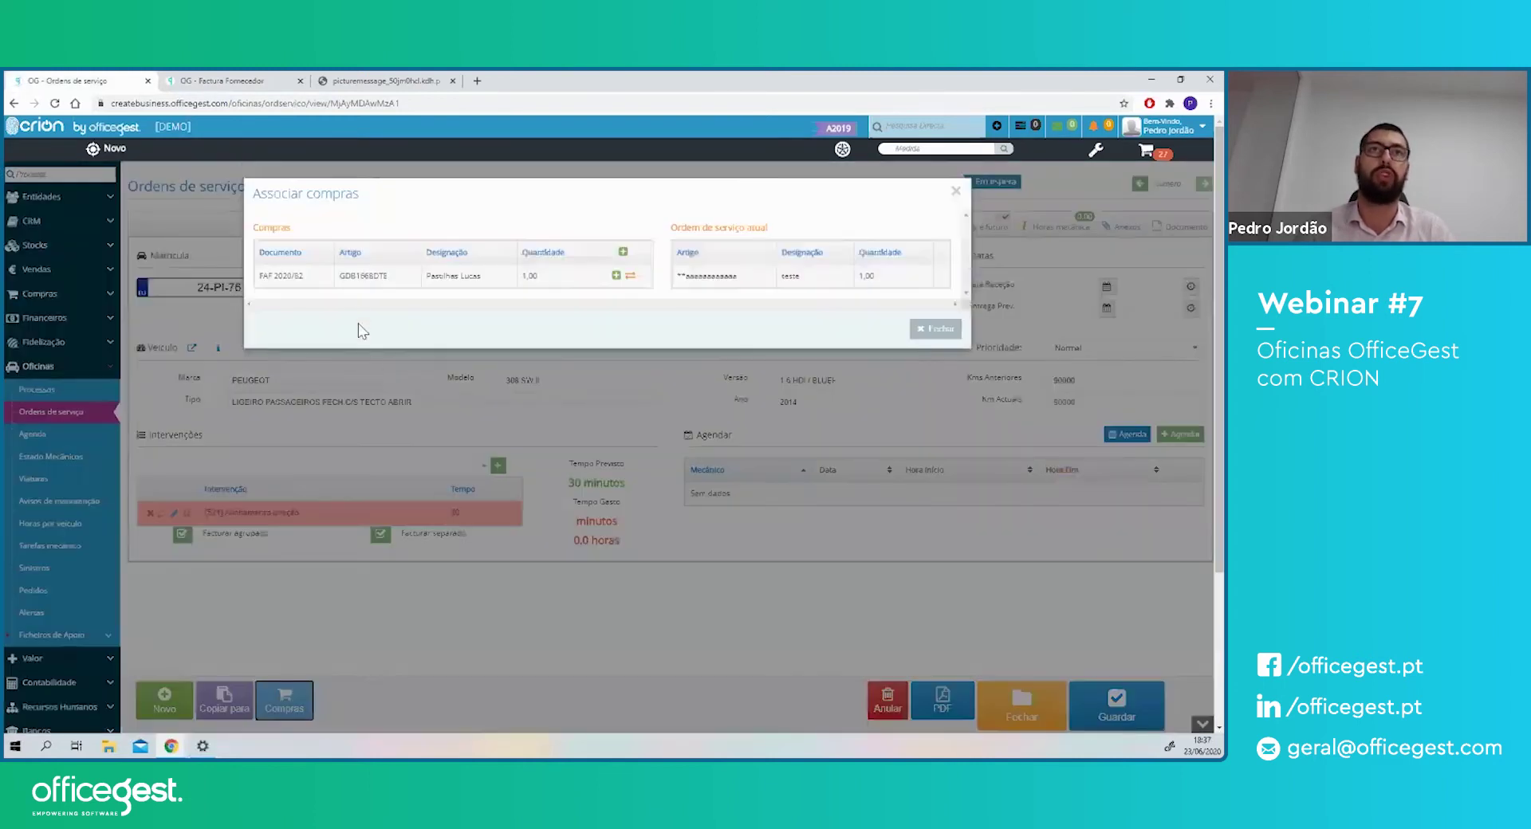
pyautogui.moveTo(441, 276); pyautogui.dragTo(481, 279)
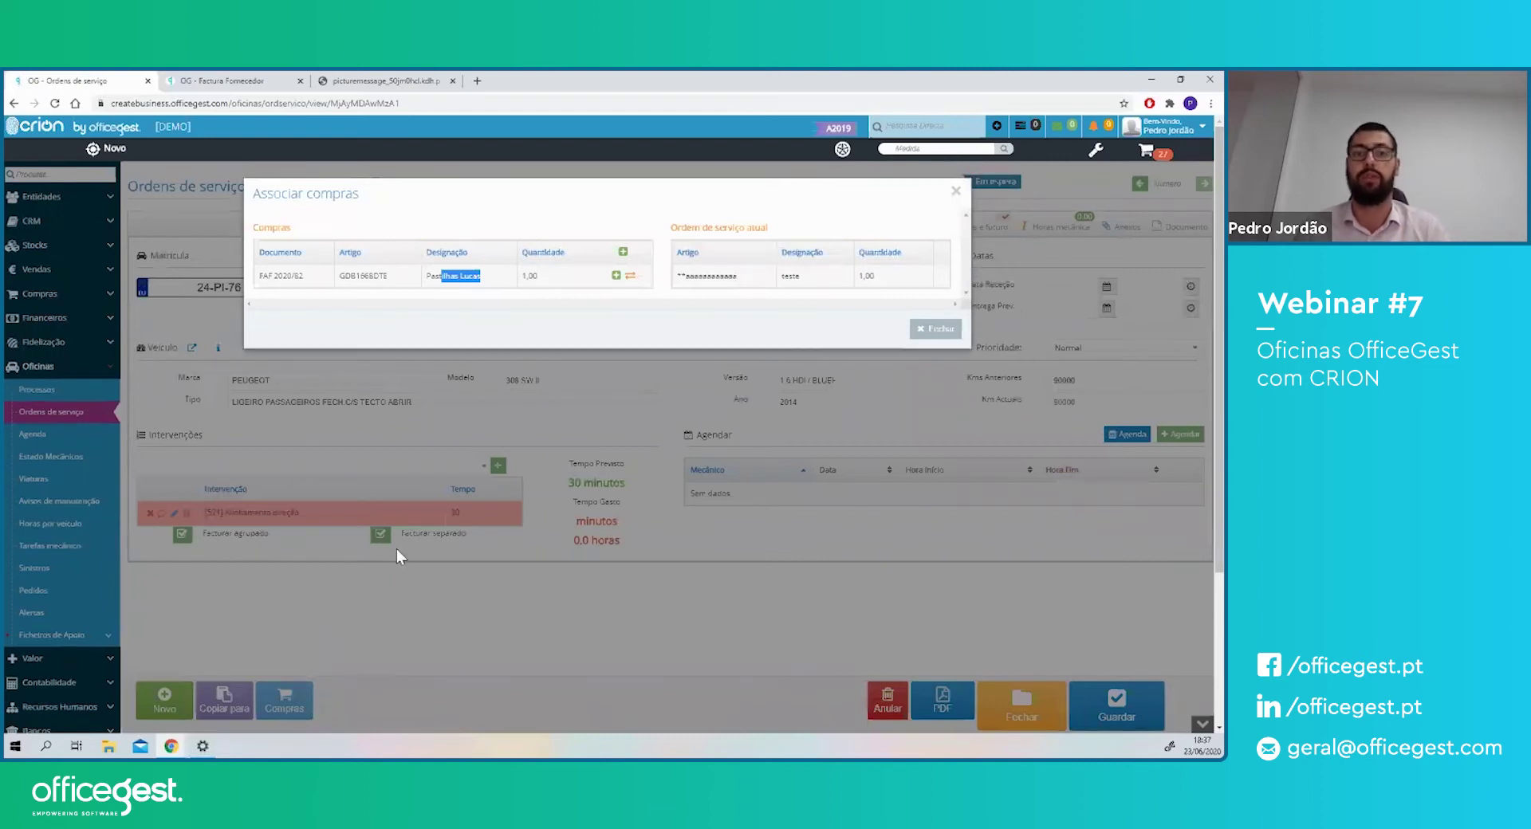
pyautogui.click(630, 276)
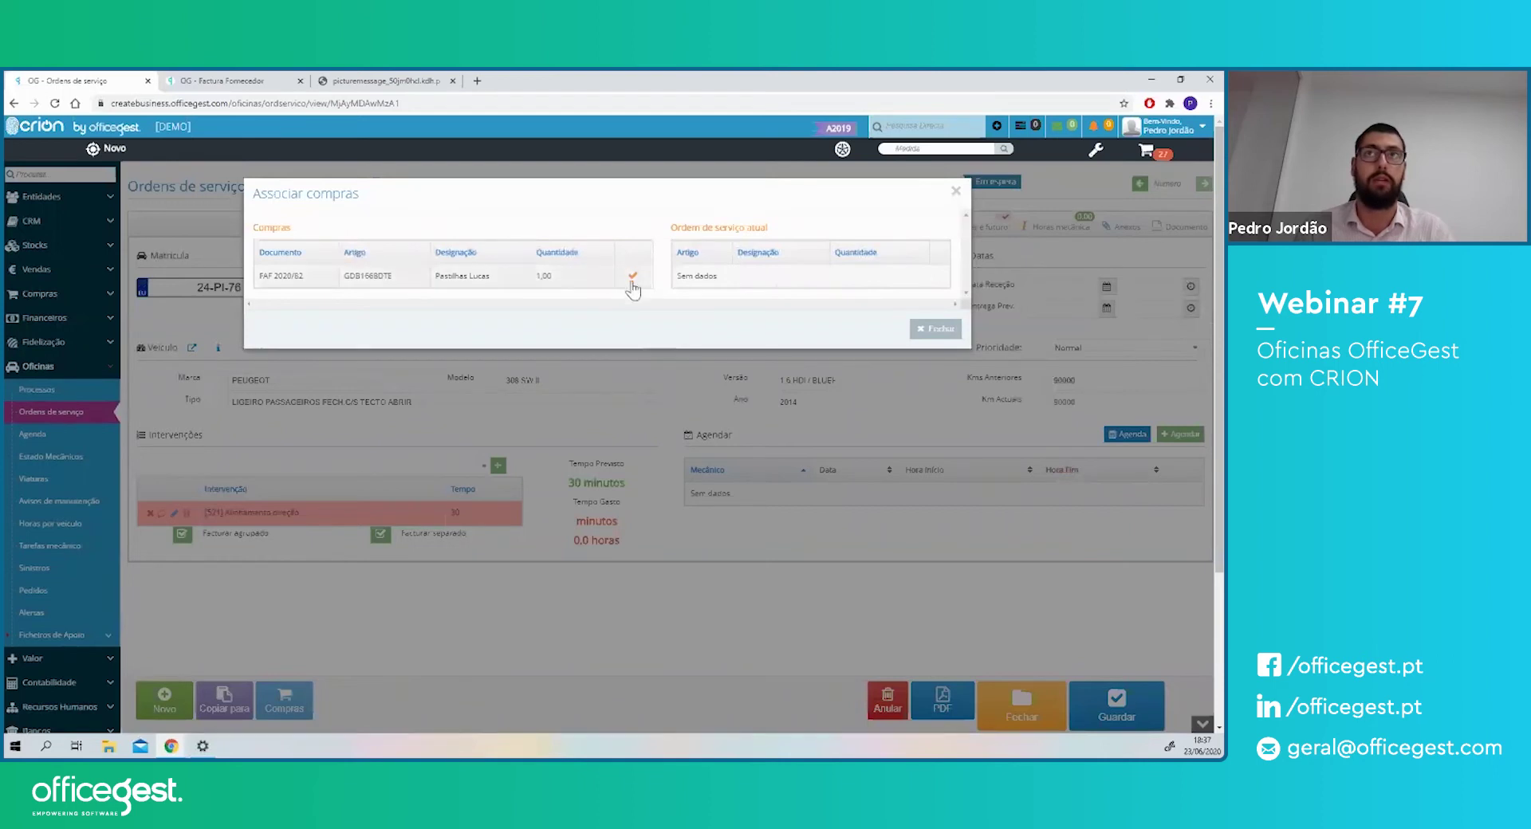
pyautogui.click(632, 277)
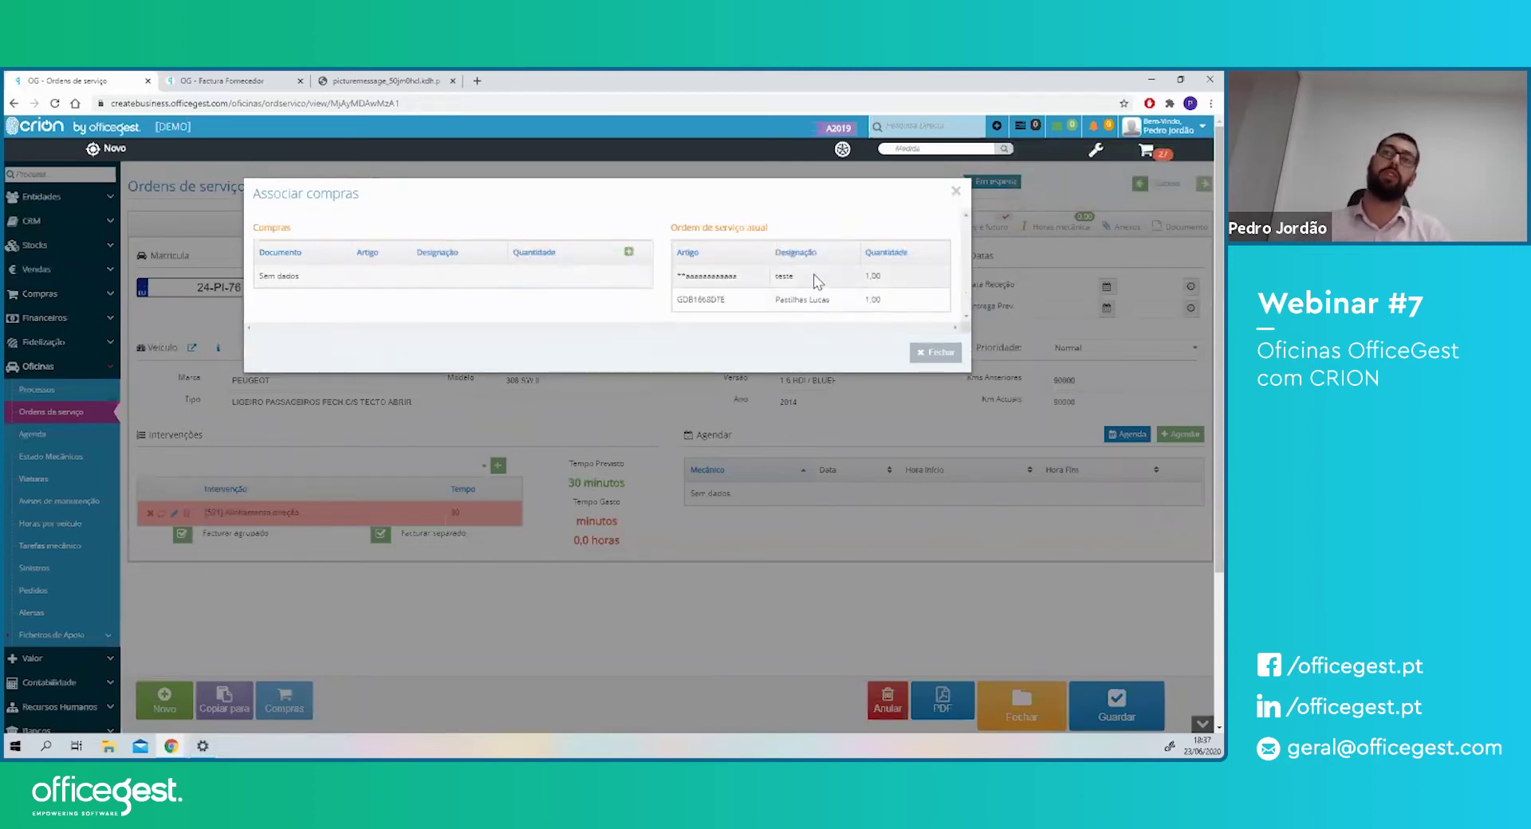
pyautogui.click(921, 352)
# - Check the article lines totalling 80,32 € and save the service order
pyautogui.click(821, 227)
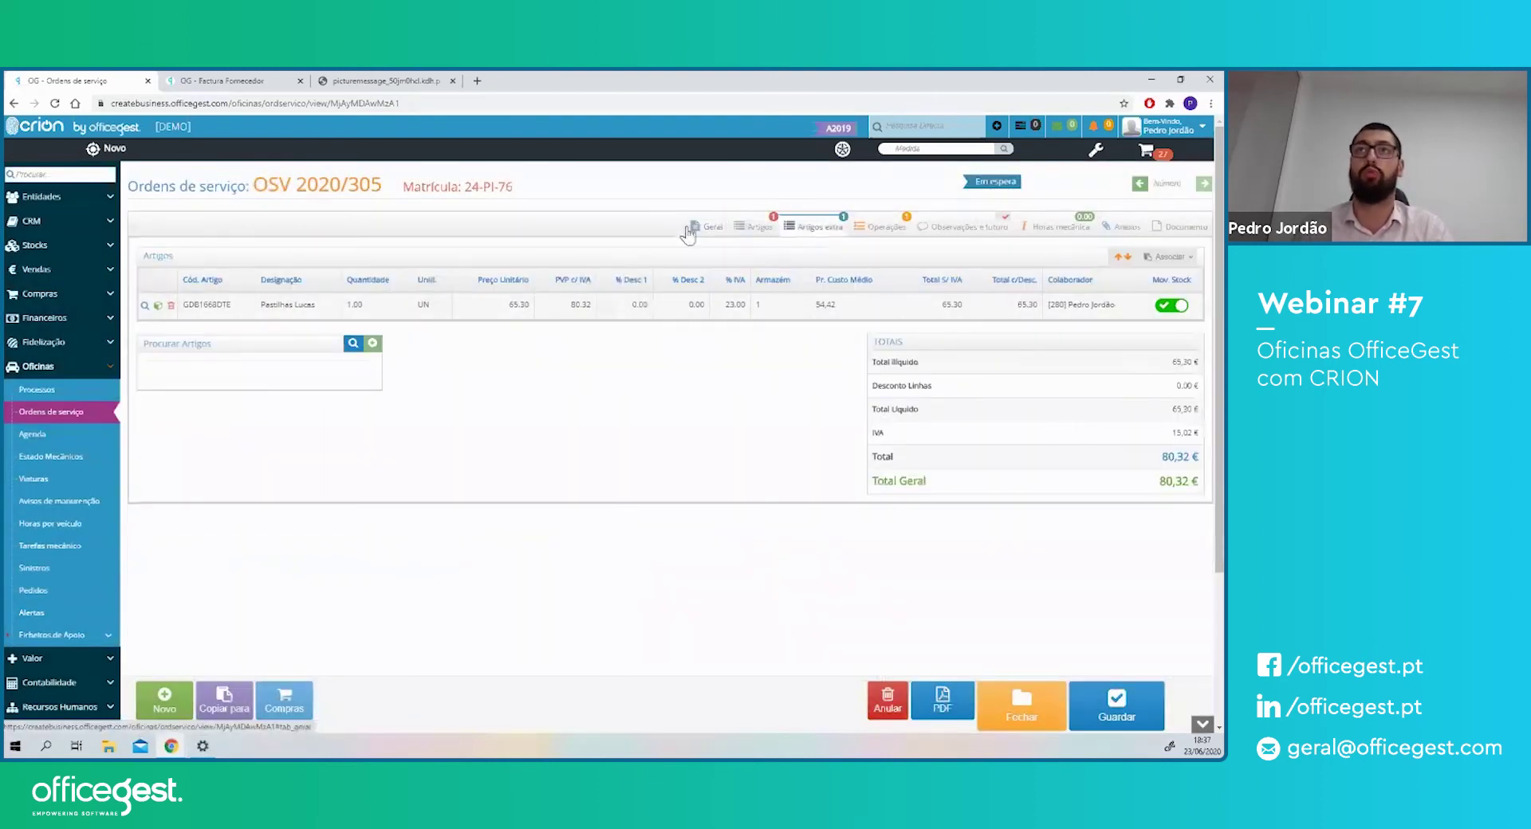
pyautogui.click(756, 230)
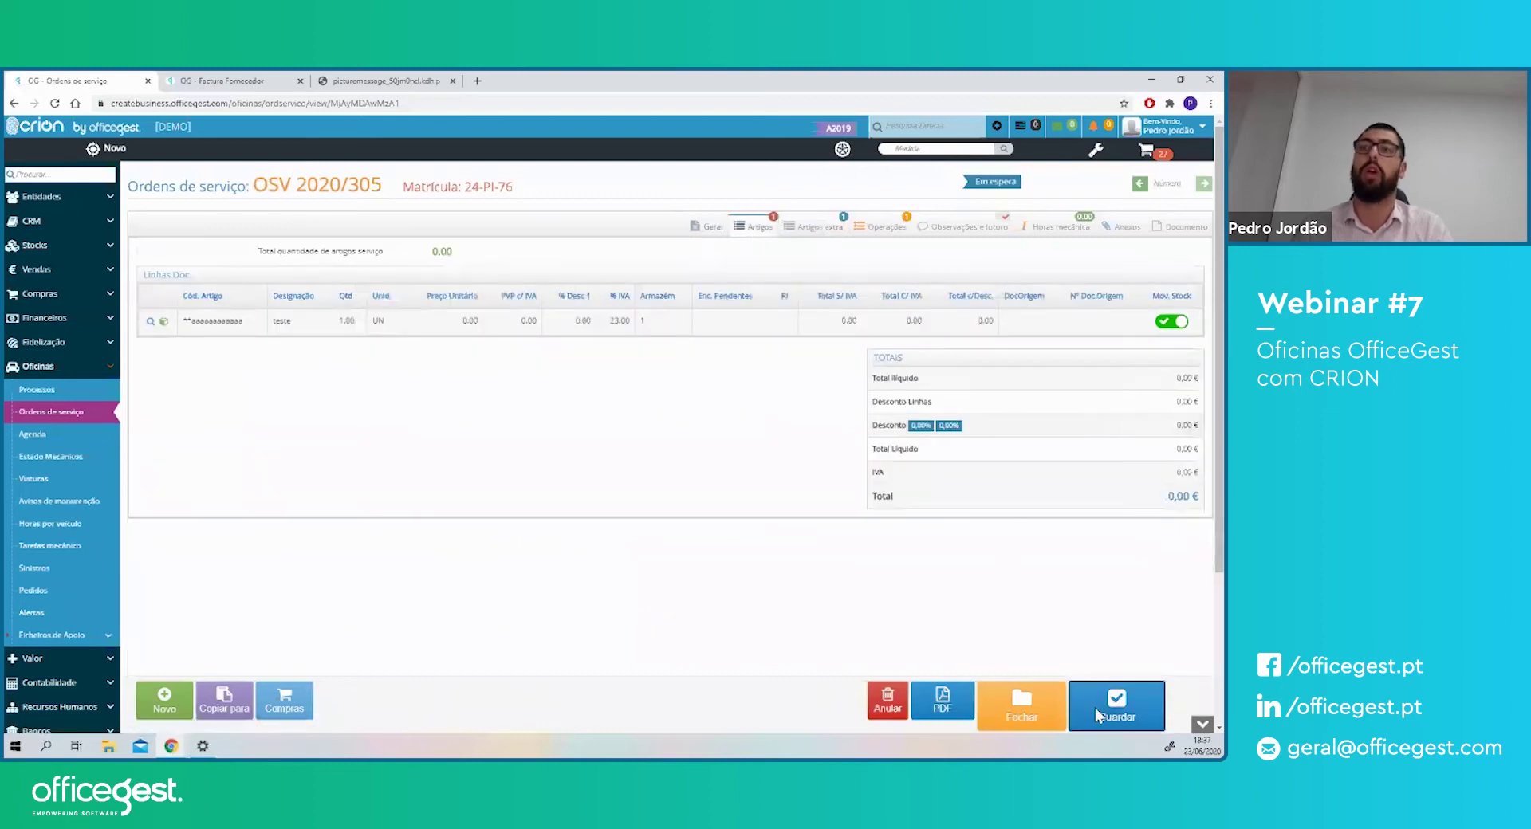
pyautogui.click(1094, 707)
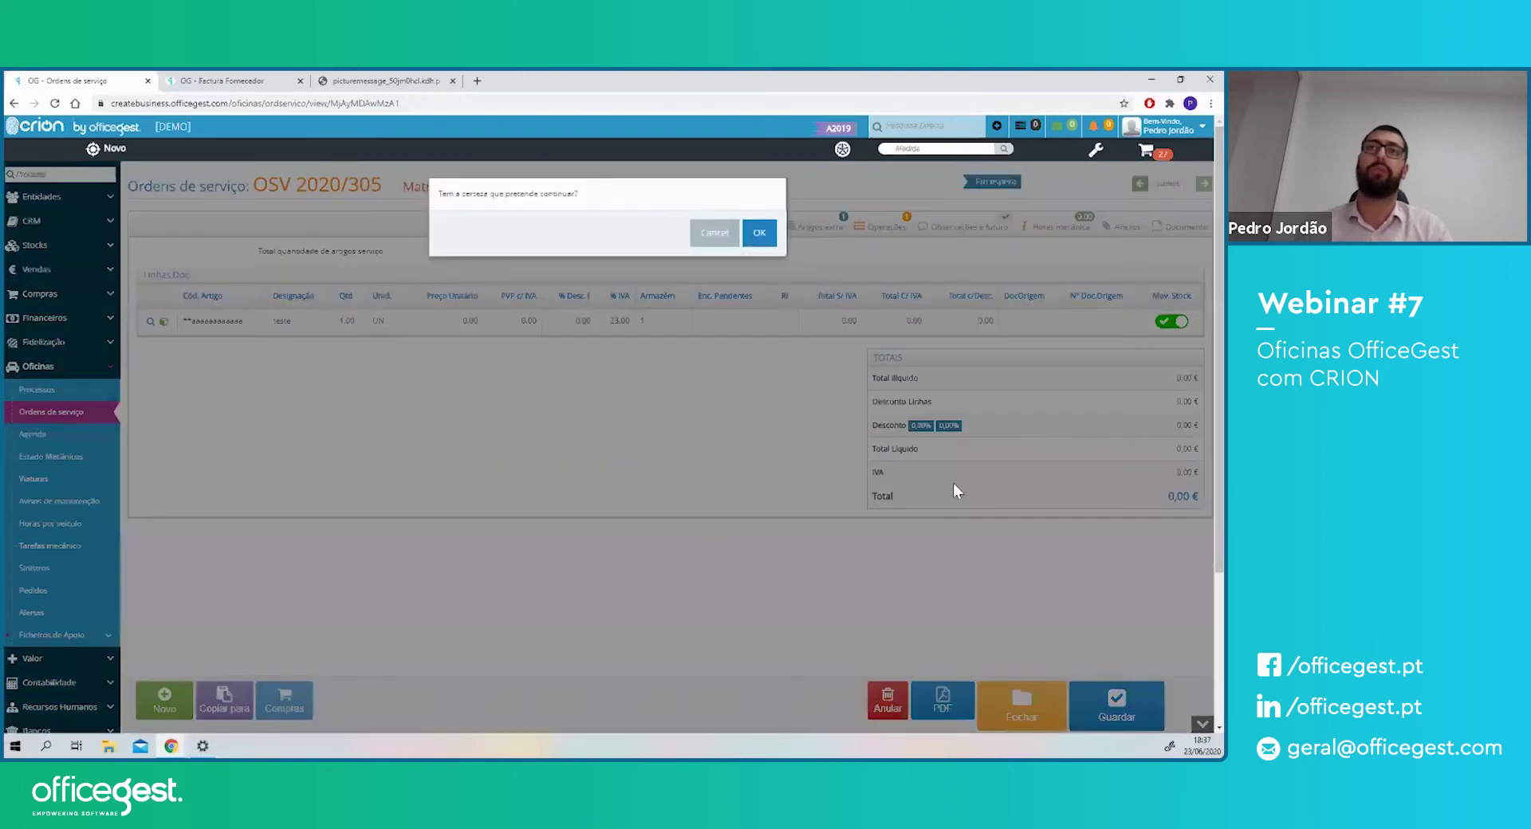
pyautogui.click(759, 233)
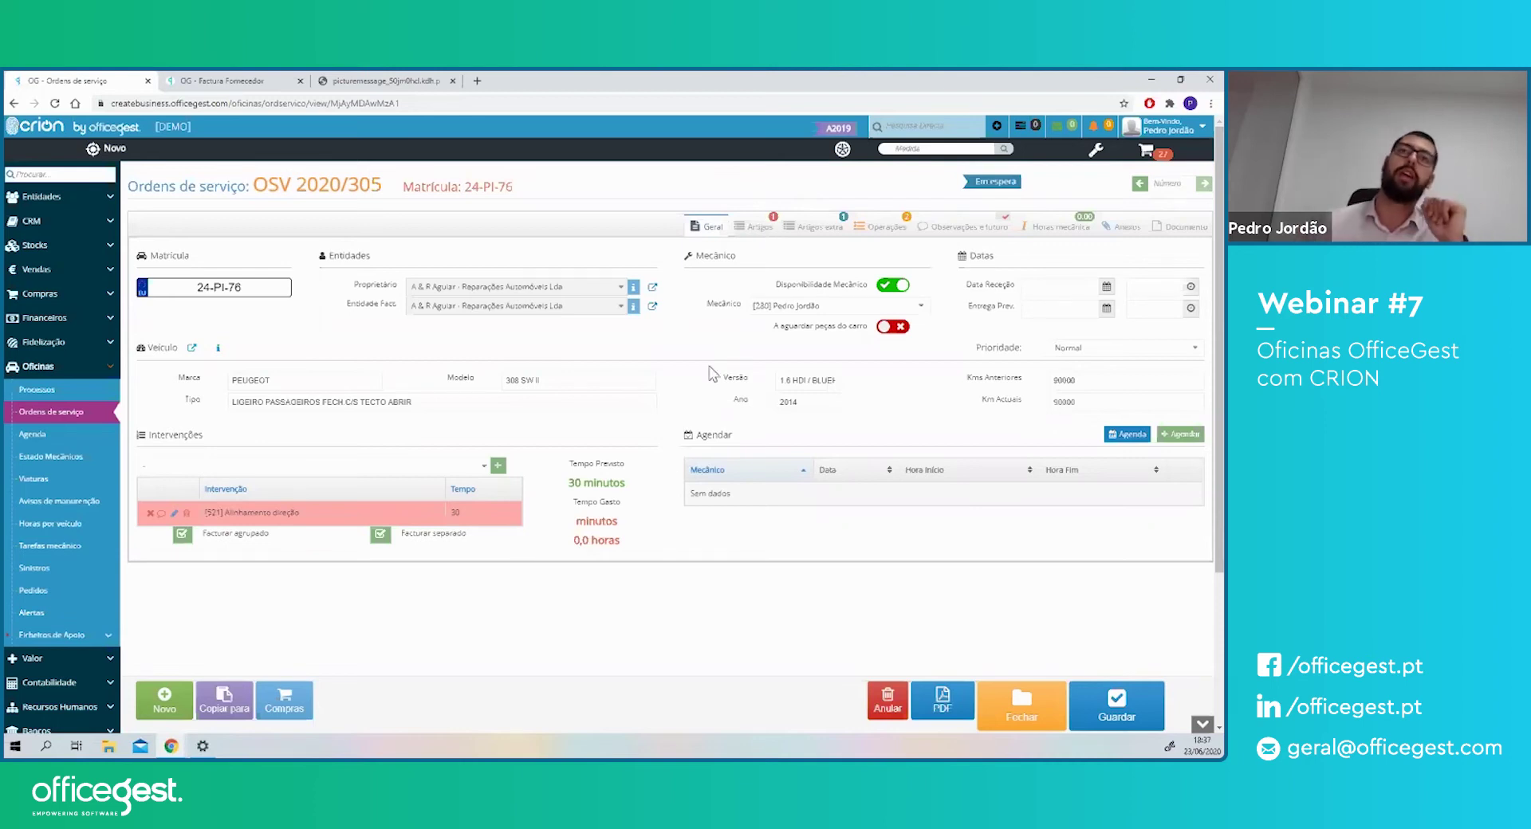
pyautogui.click(52, 391)
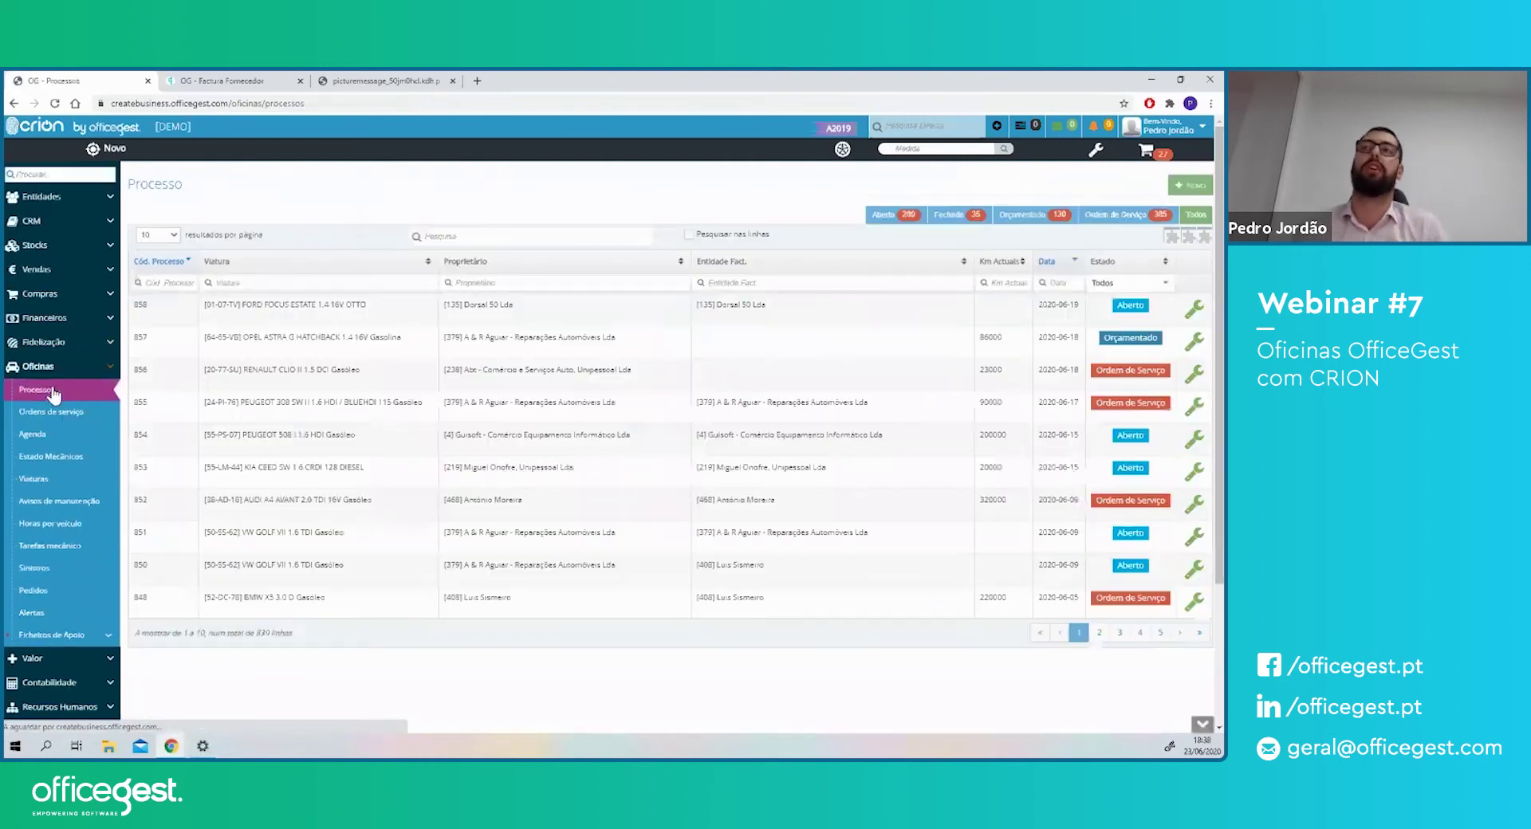
pyautogui.click(1193, 375)
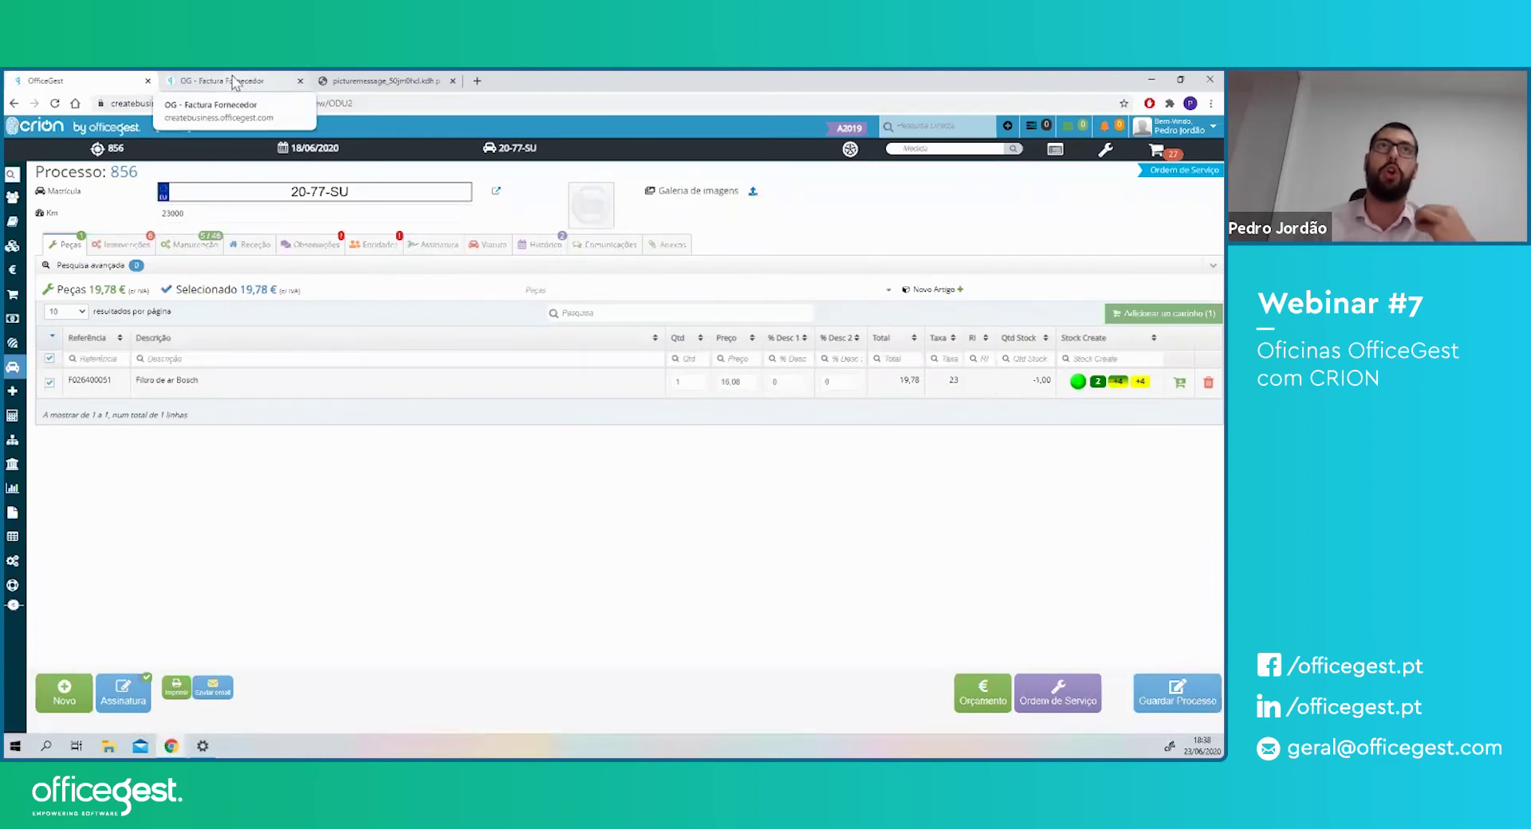
pyautogui.moveTo(13, 368)
pyautogui.click(56, 412)
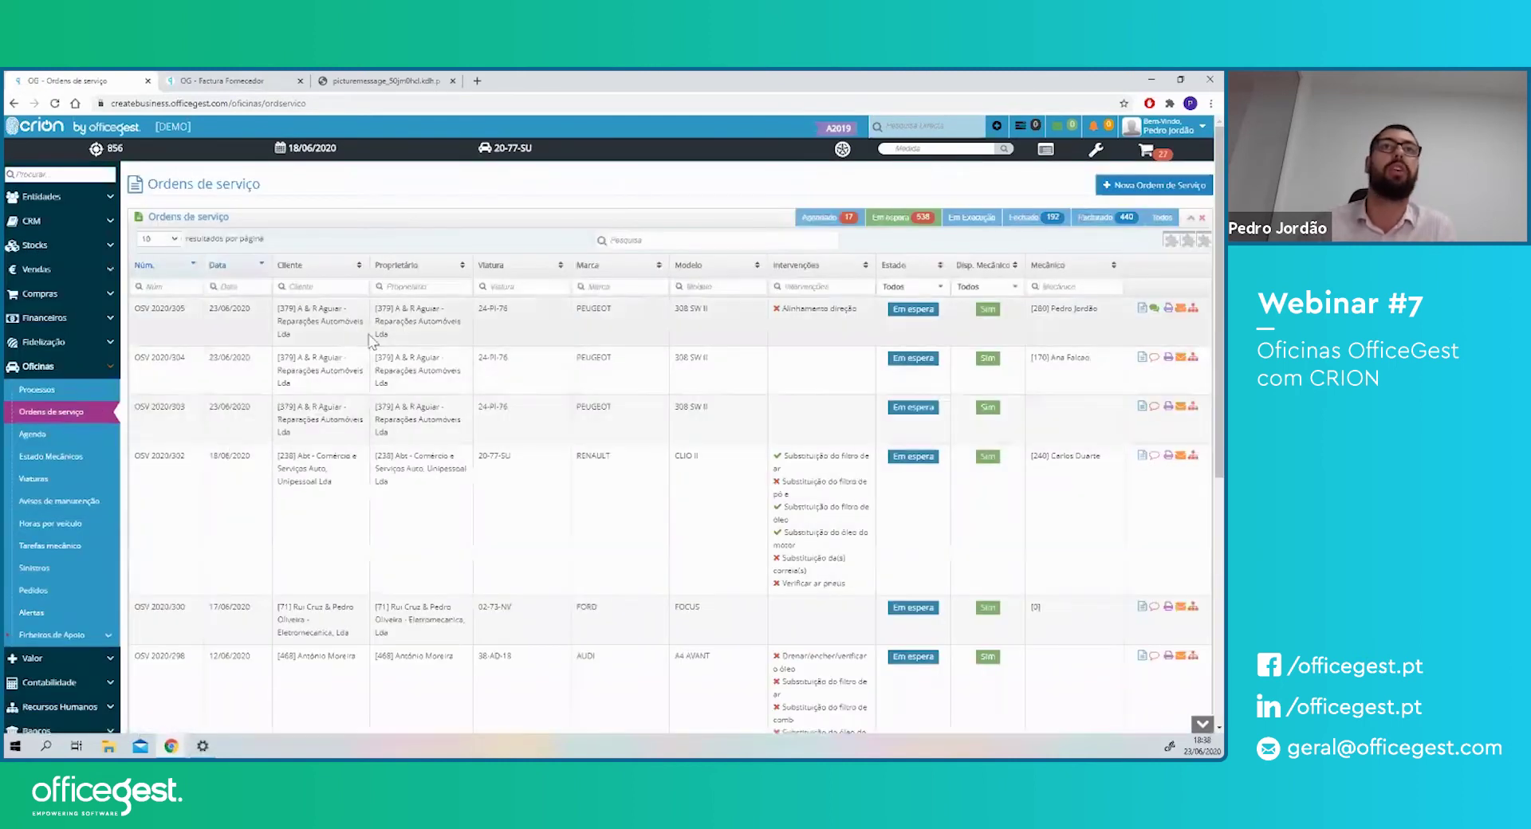
pyautogui.click(338, 327)
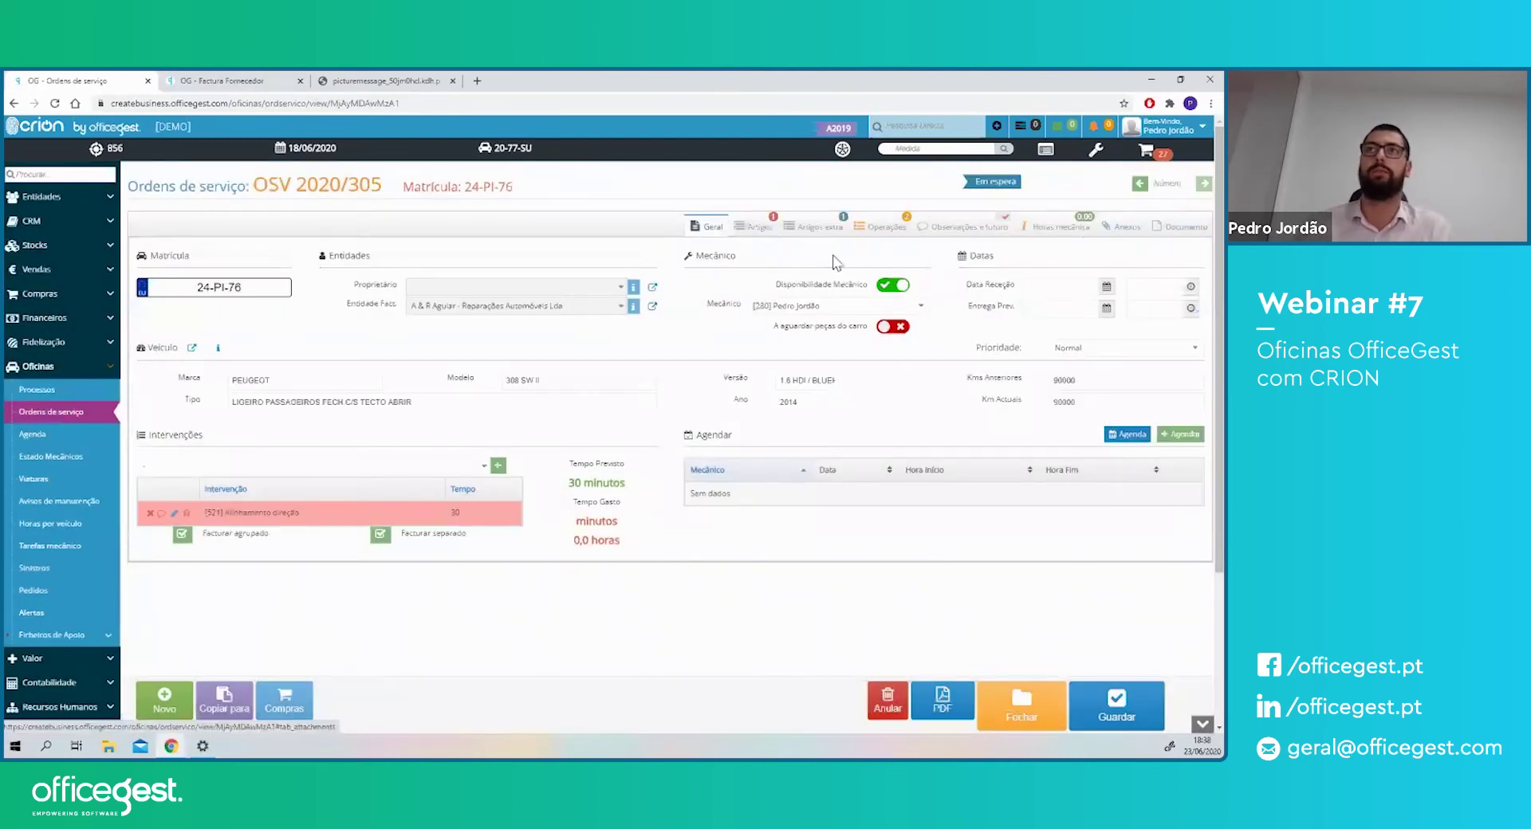
# - Review the extra articles, cancel linking a quotation, and view the Observações e futuro tab
pyautogui.click(812, 228)
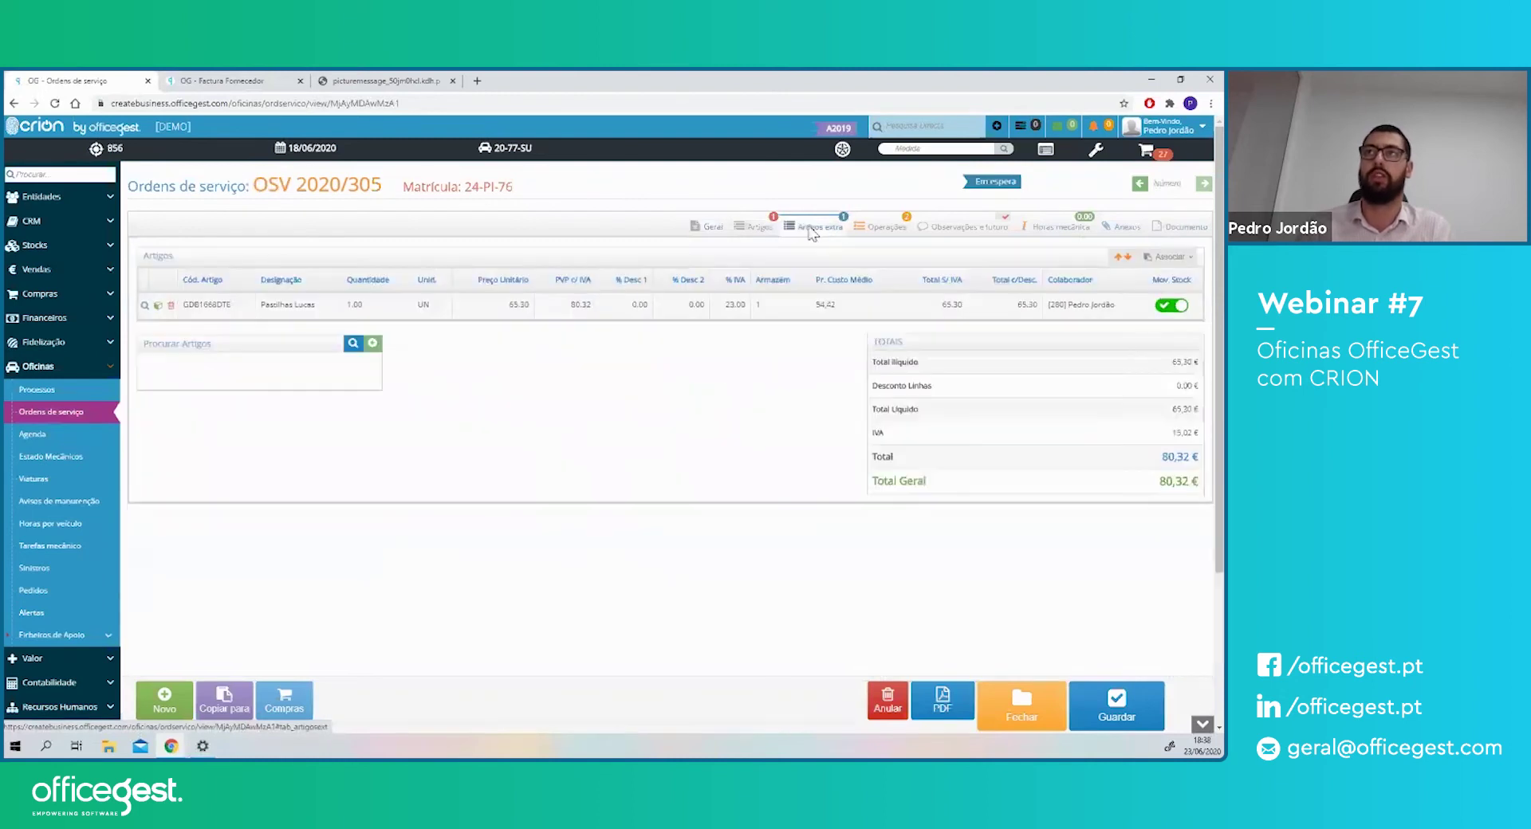
pyautogui.click(1168, 256)
pyautogui.click(1169, 300)
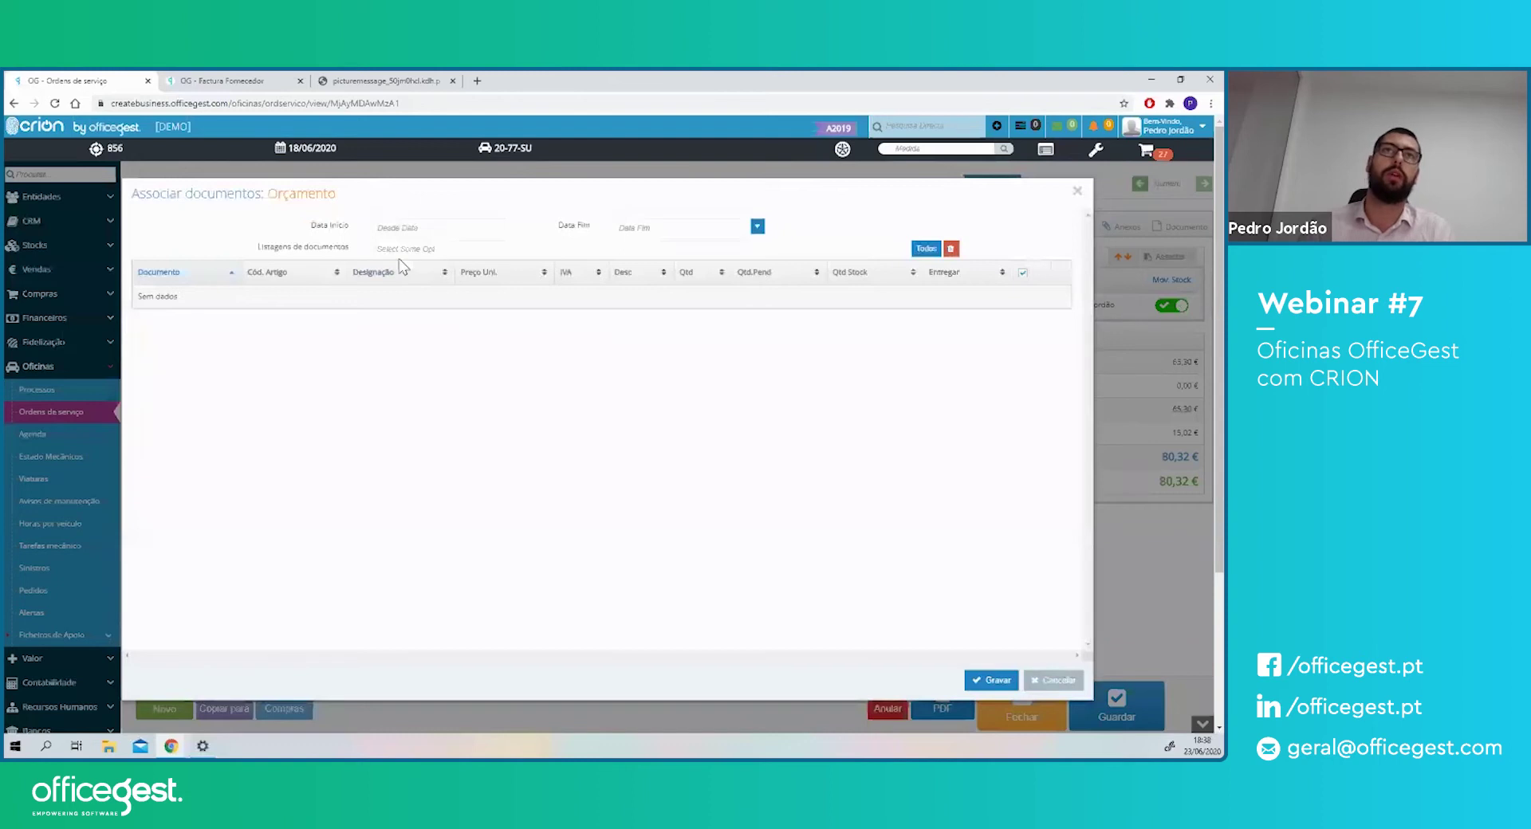
pyautogui.click(401, 248)
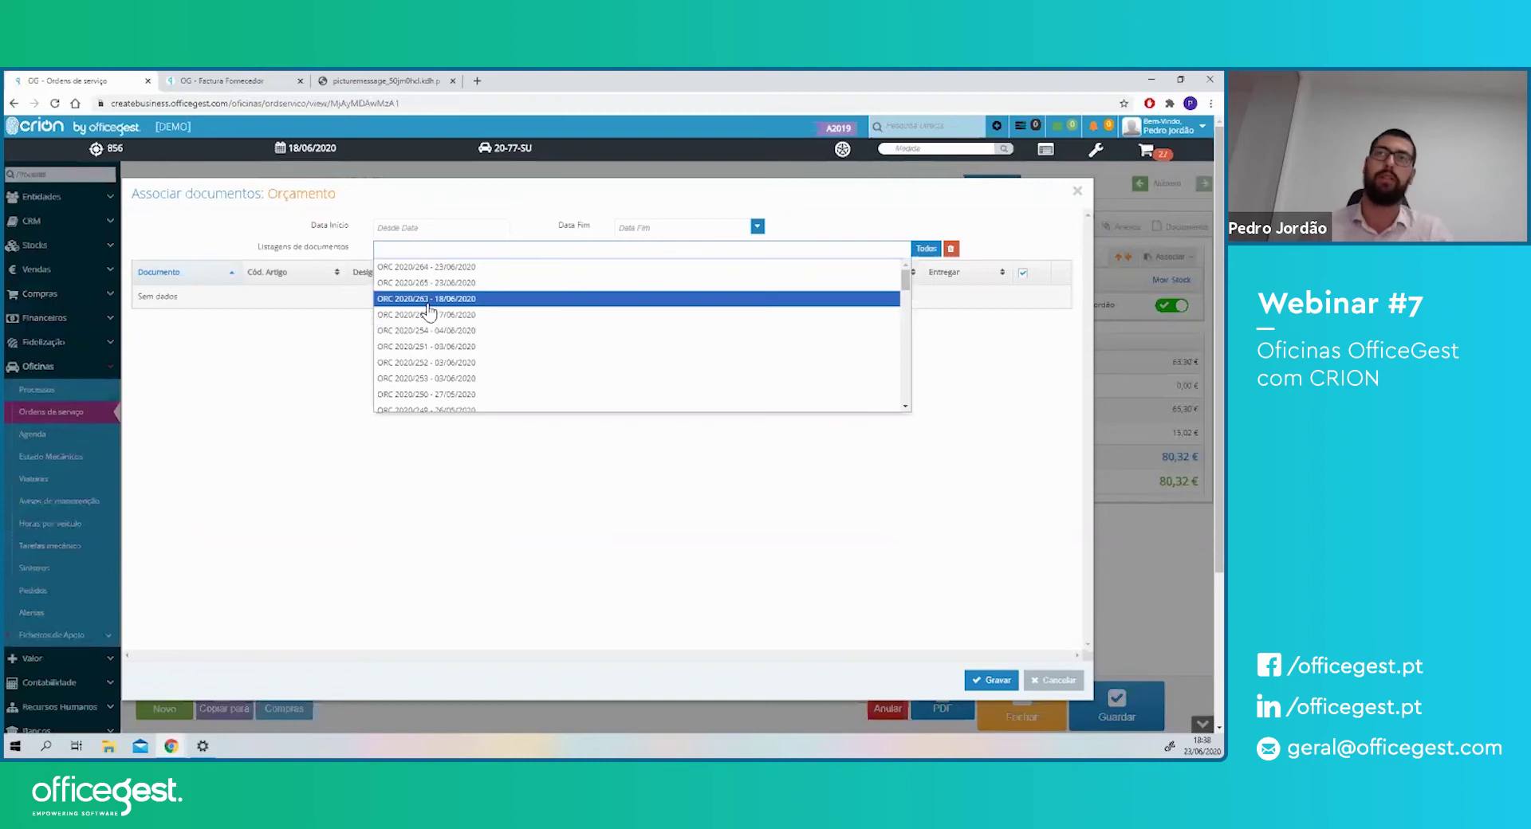
pyautogui.click(1076, 192)
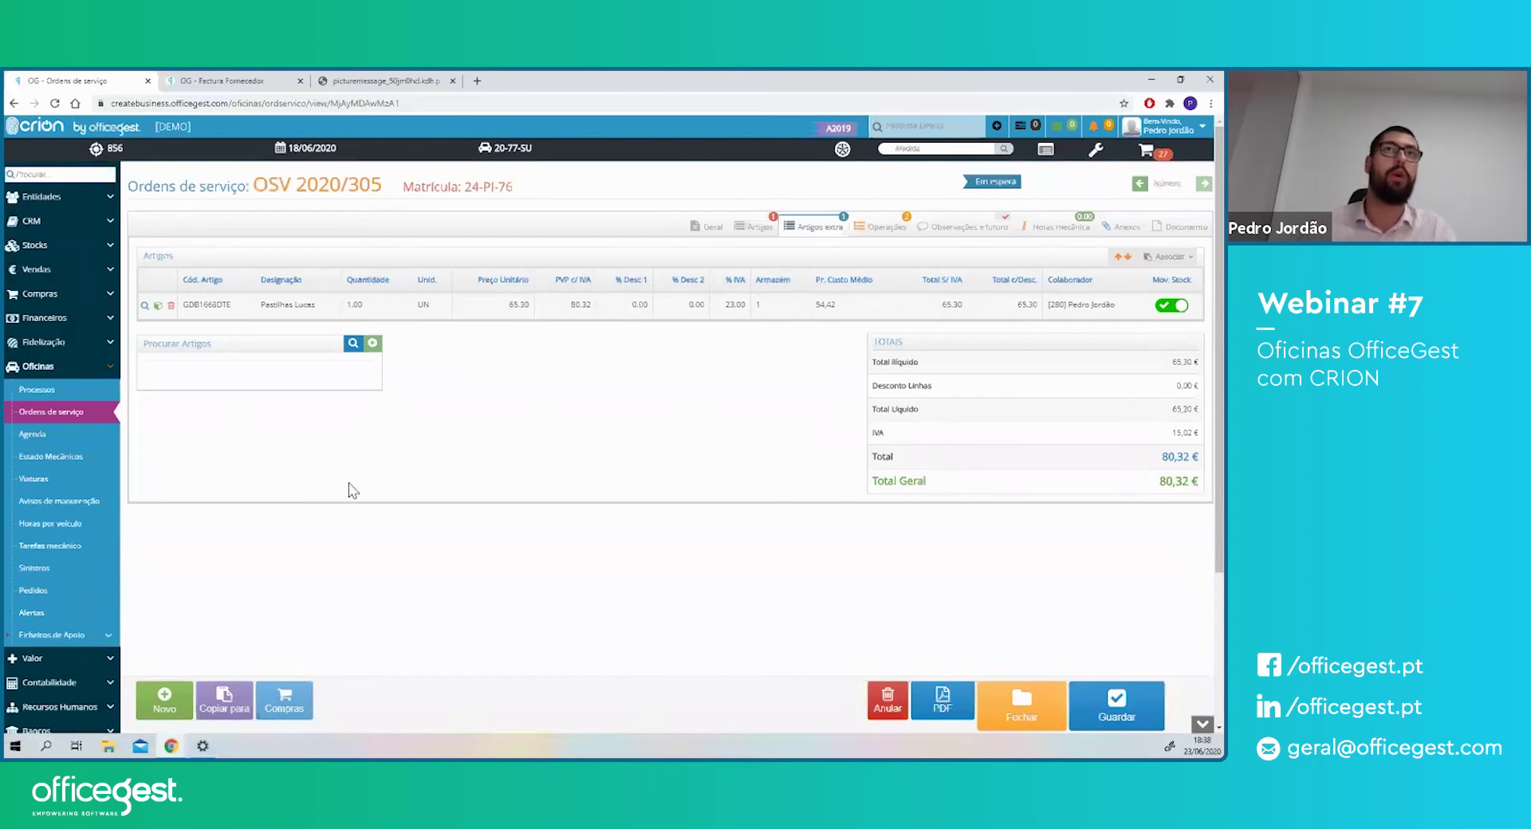
pyautogui.moveTo(410, 104); pyautogui.dragTo(237, 106)
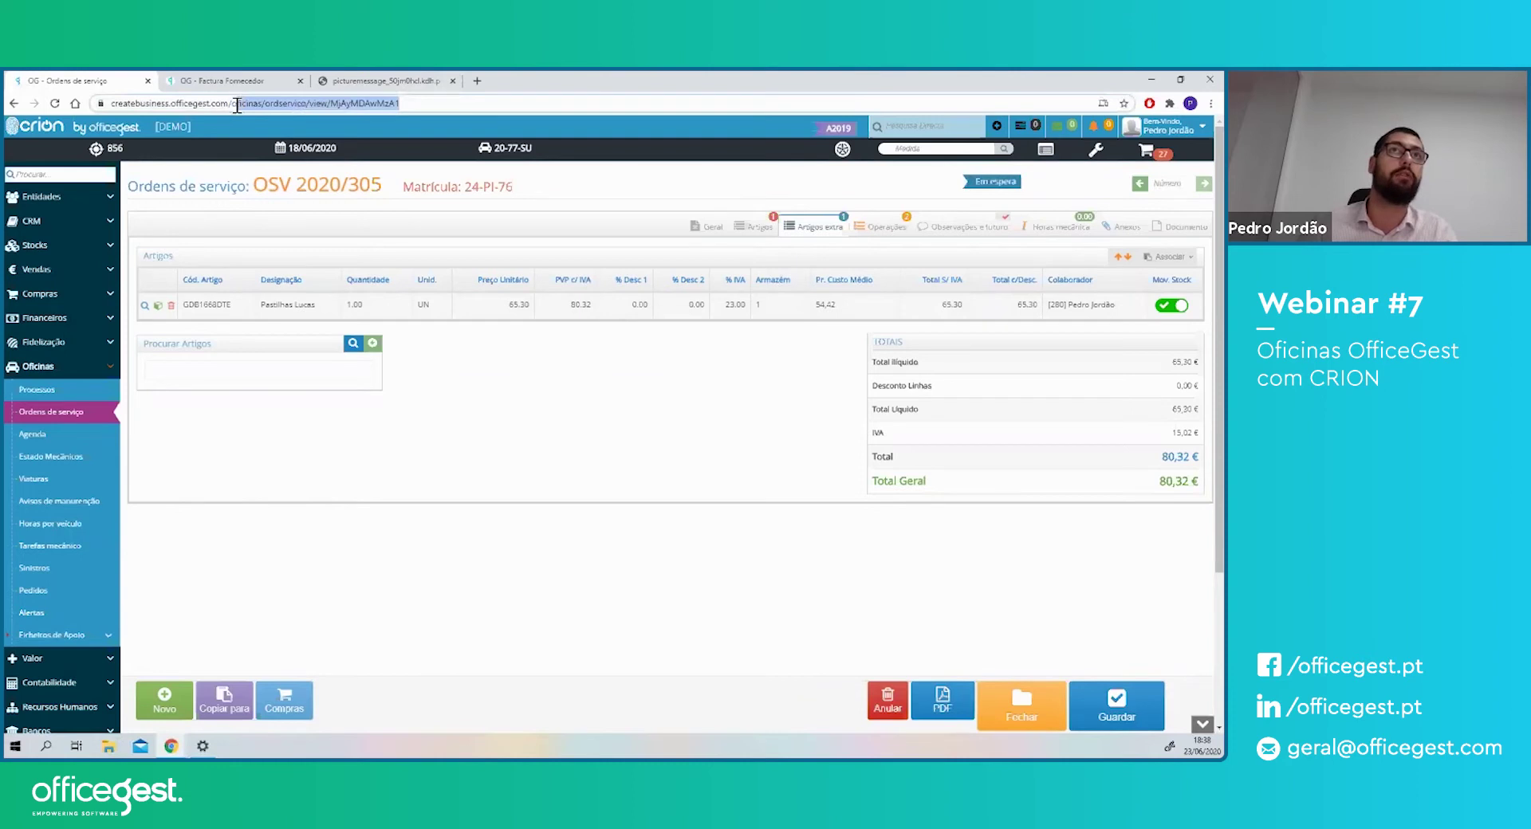
pyautogui.click(931, 232)
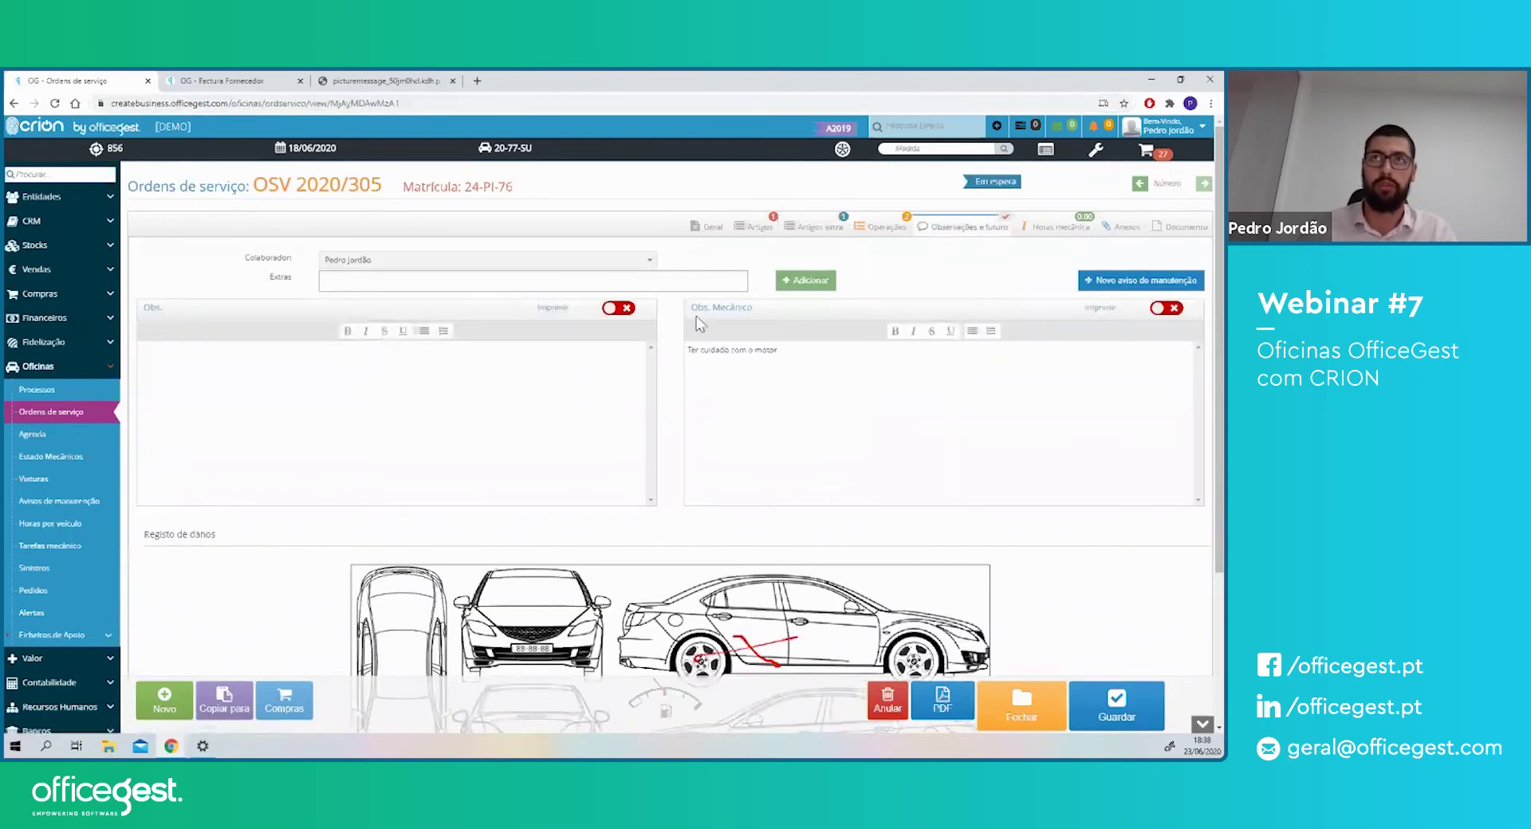
# - Replace the page path in the address bar to load the /mecanico page
pyautogui.moveTo(698, 307); pyautogui.dragTo(752, 307)
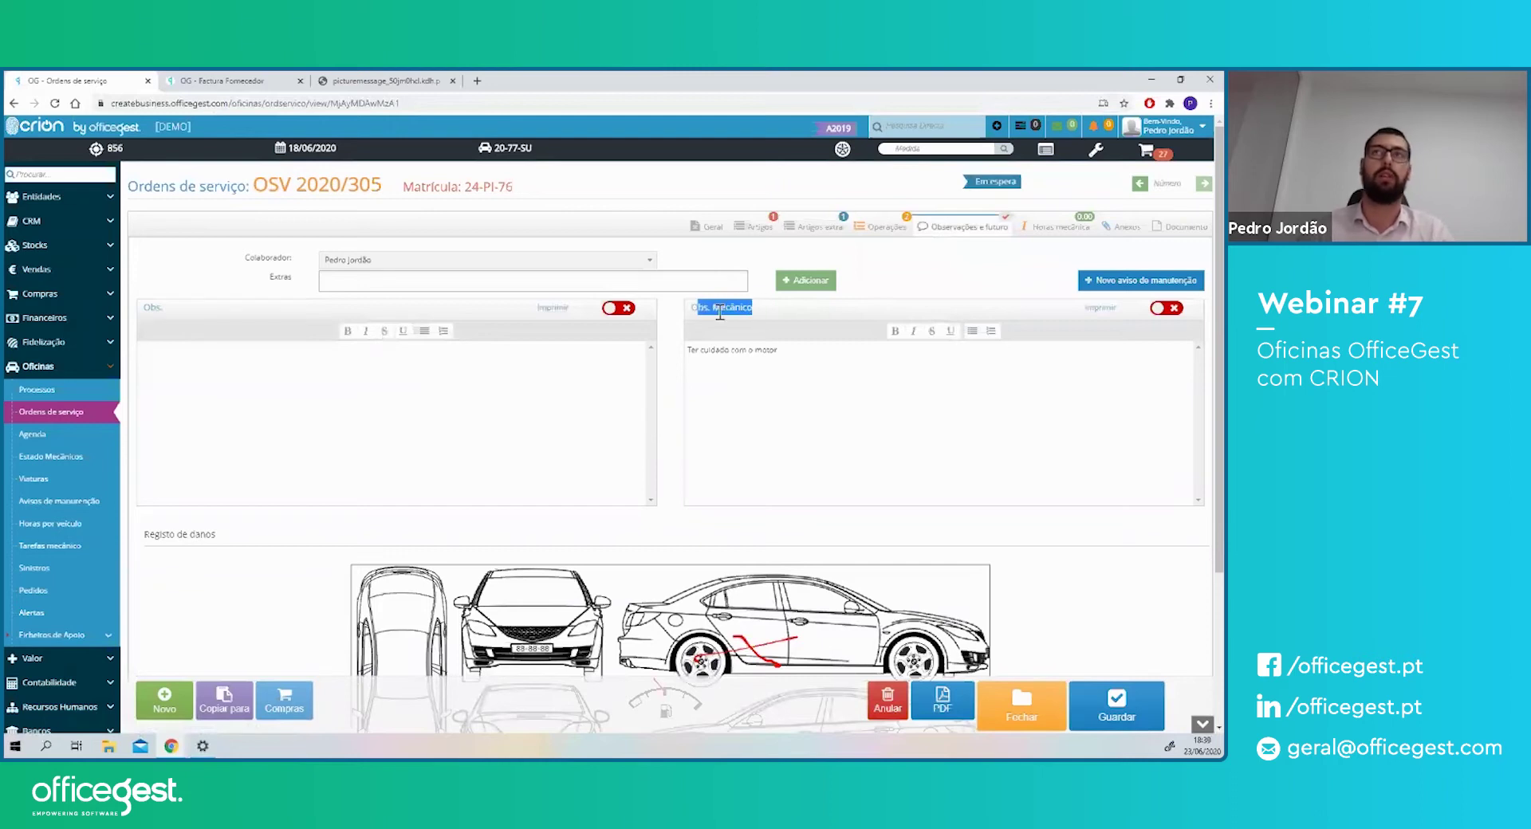
pyautogui.moveTo(408, 105); pyautogui.dragTo(232, 106)
pyautogui.write('mecanioc')
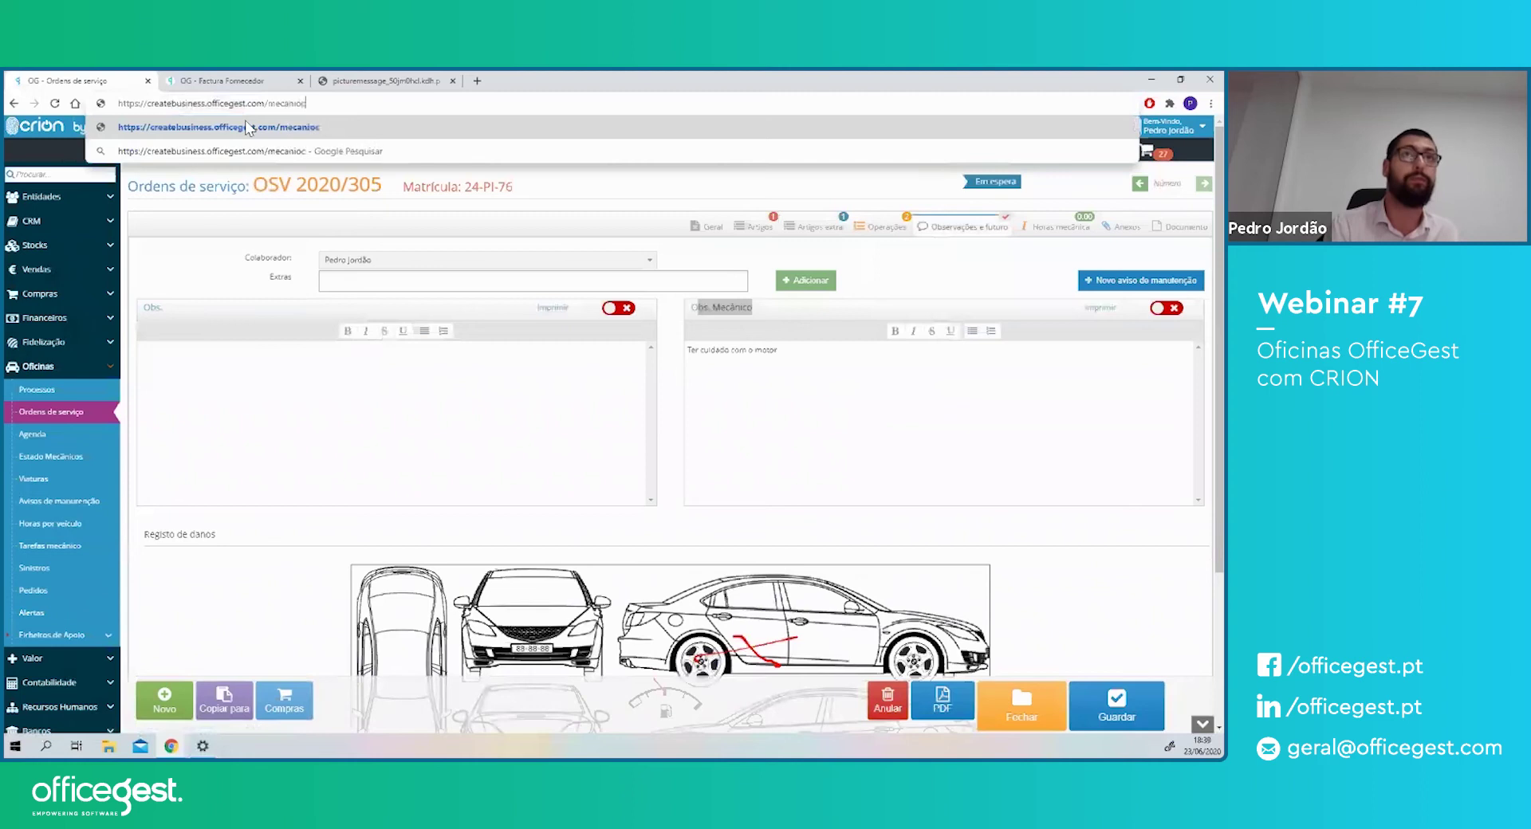
pyautogui.press('BackSpace')
pyautogui.press('BackSpace')
pyautogui.write('co')
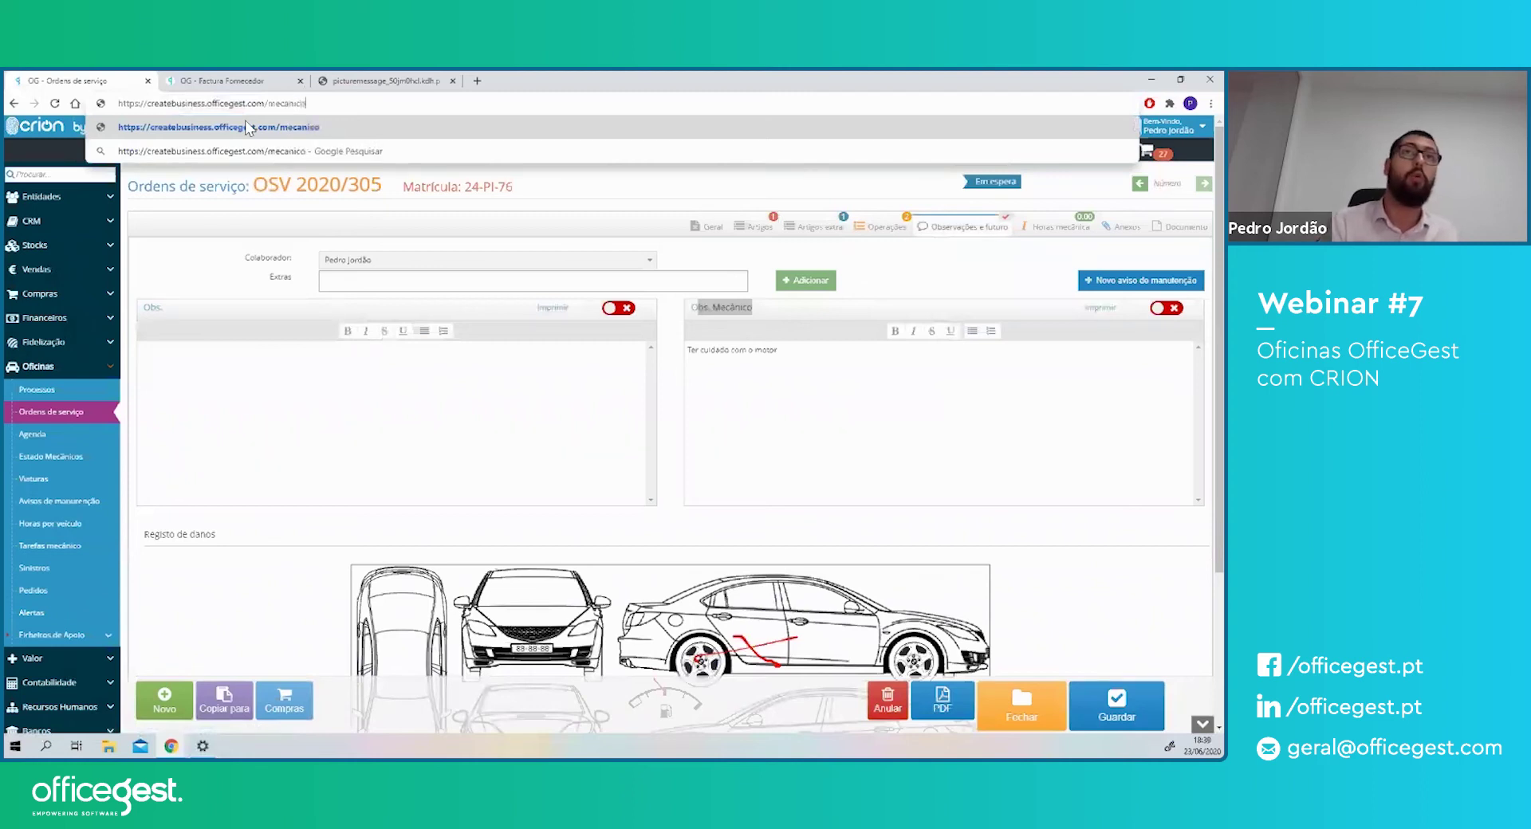
pyautogui.press('Return')
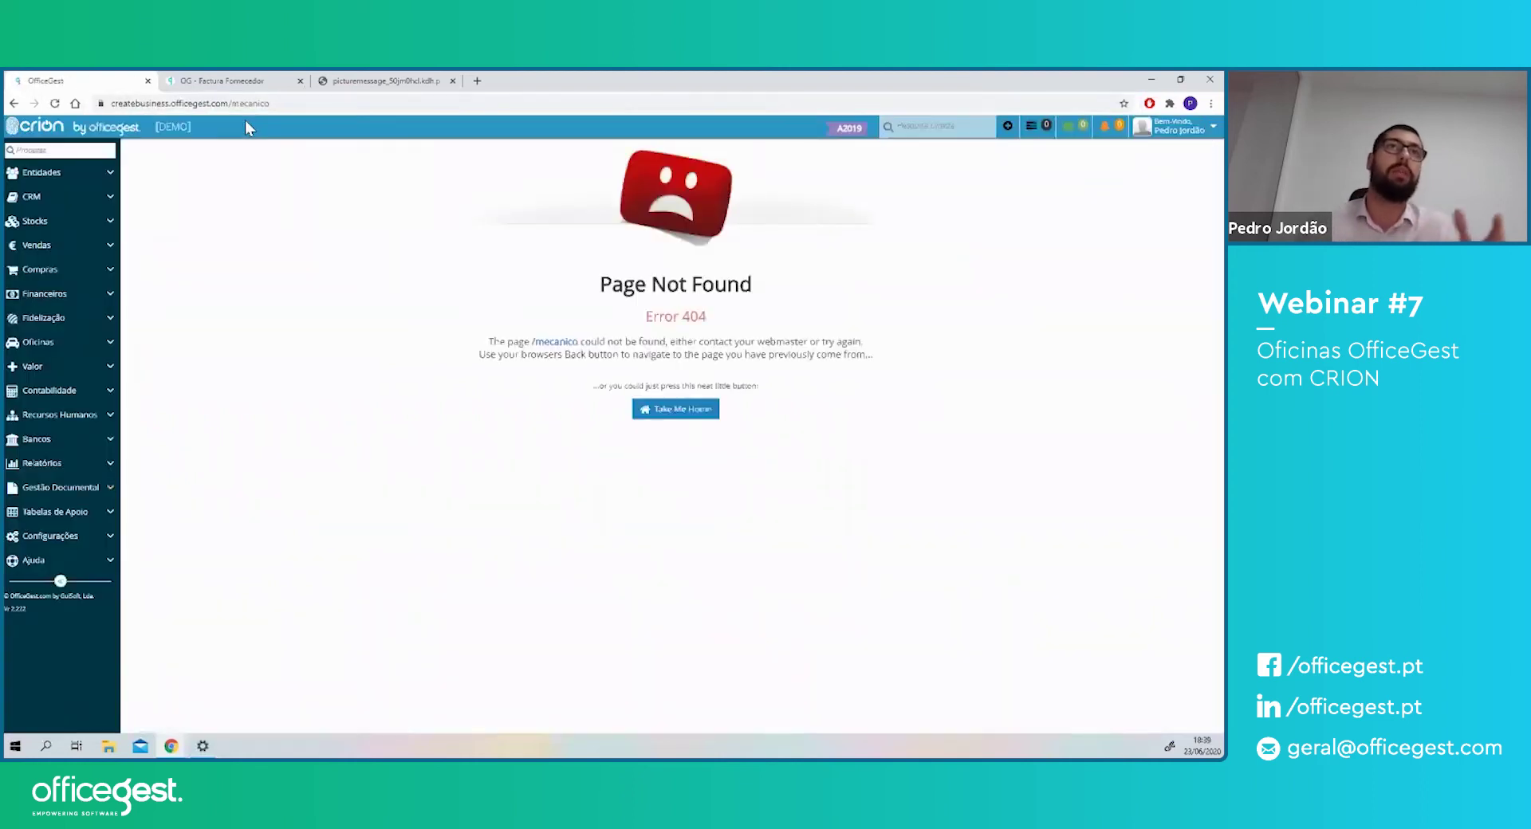
# - Correct the address to /mecanicos, then sign out to the area-selection screen
pyautogui.click(283, 104)
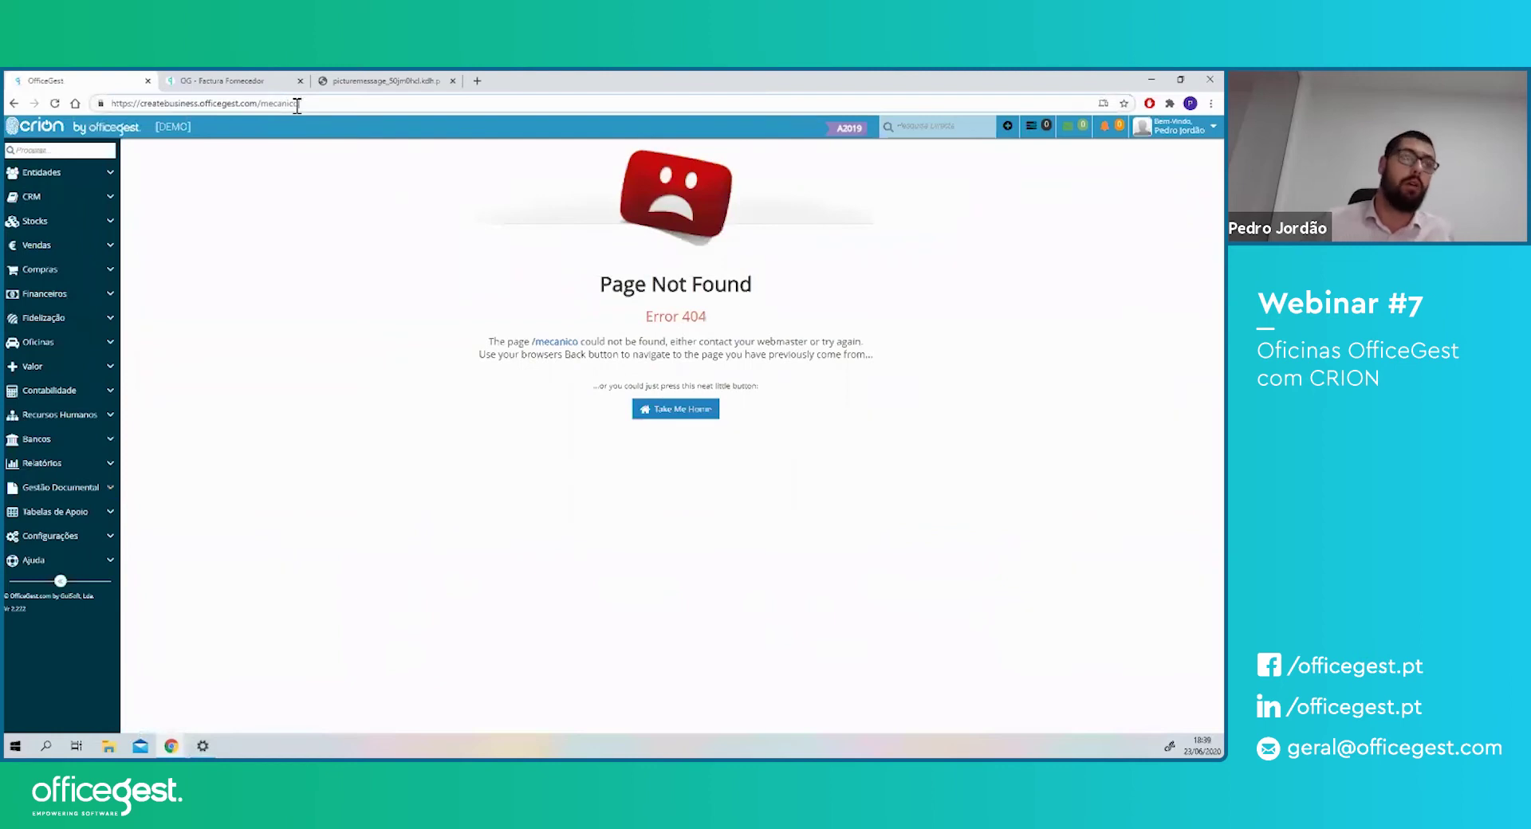
pyautogui.write('s')
pyautogui.press('Return')
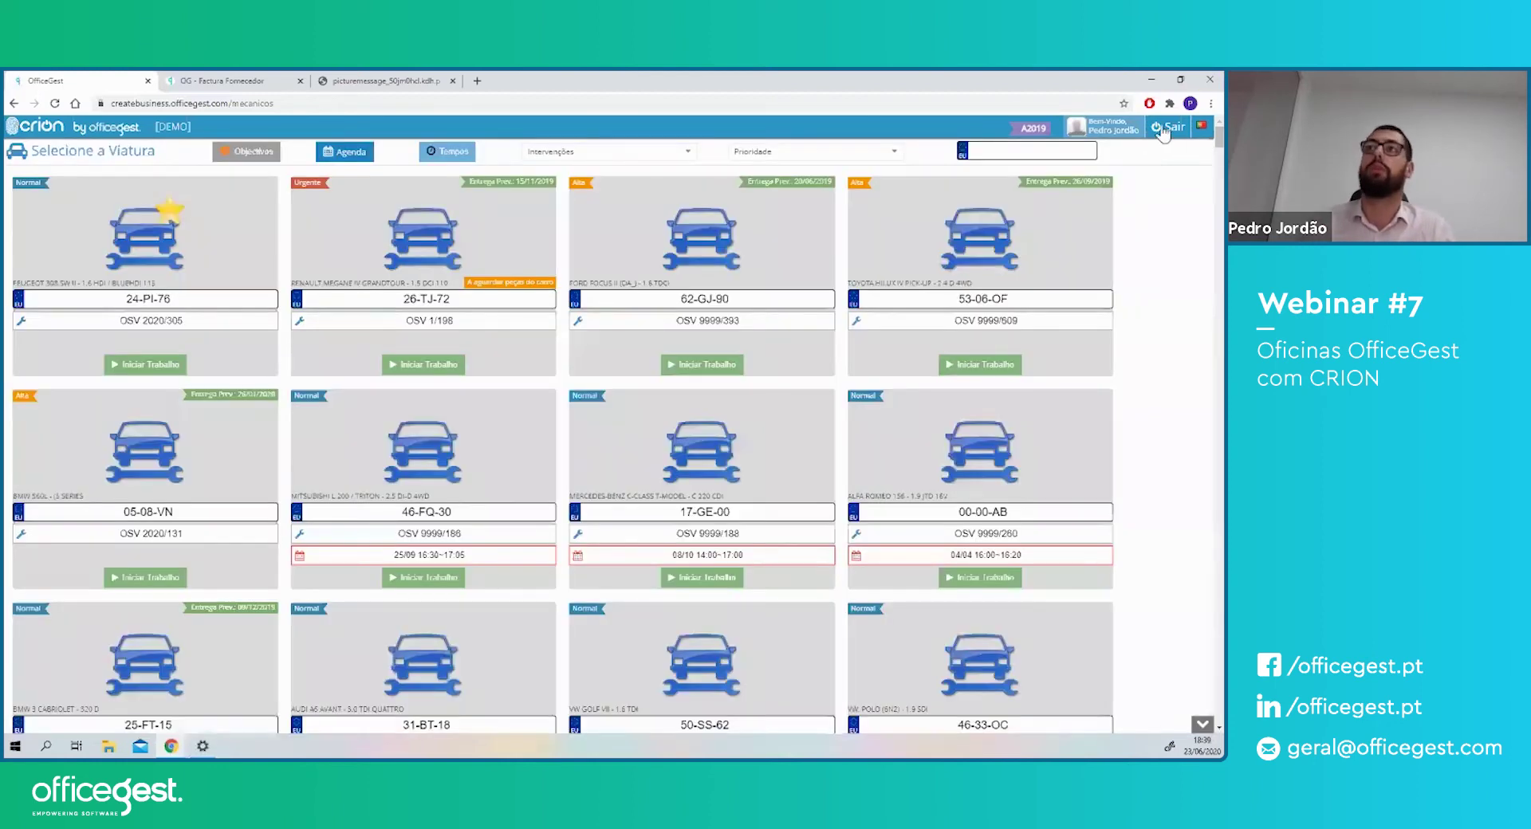
pyautogui.click(1161, 129)
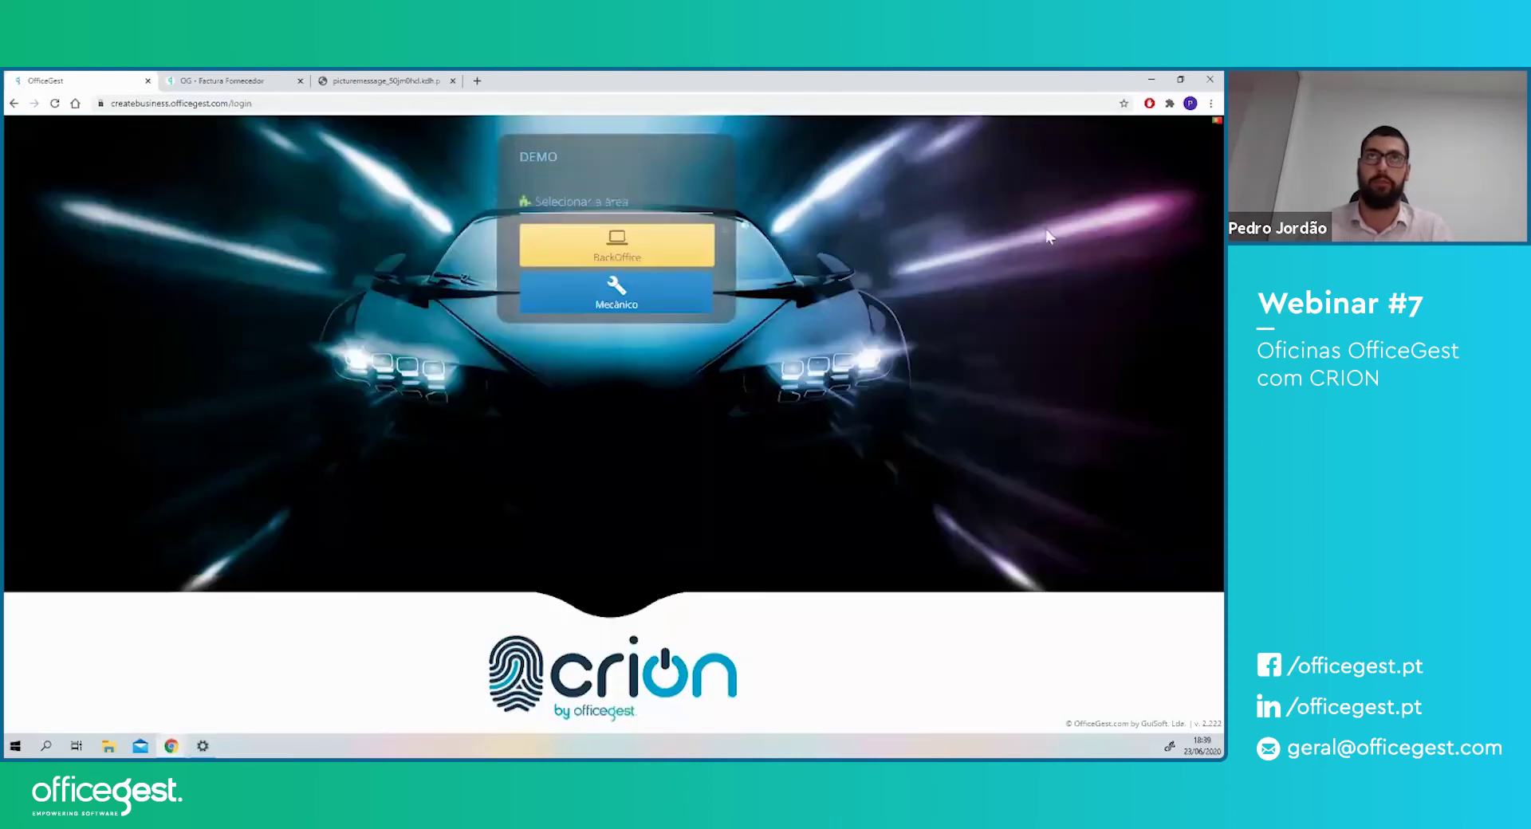
# - Sign into the Mecânico area with the demo username and password
pyautogui.click(630, 305)
pyautogui.write('d')
pyautogui.press('Tab')
pyautogui.write('demo')
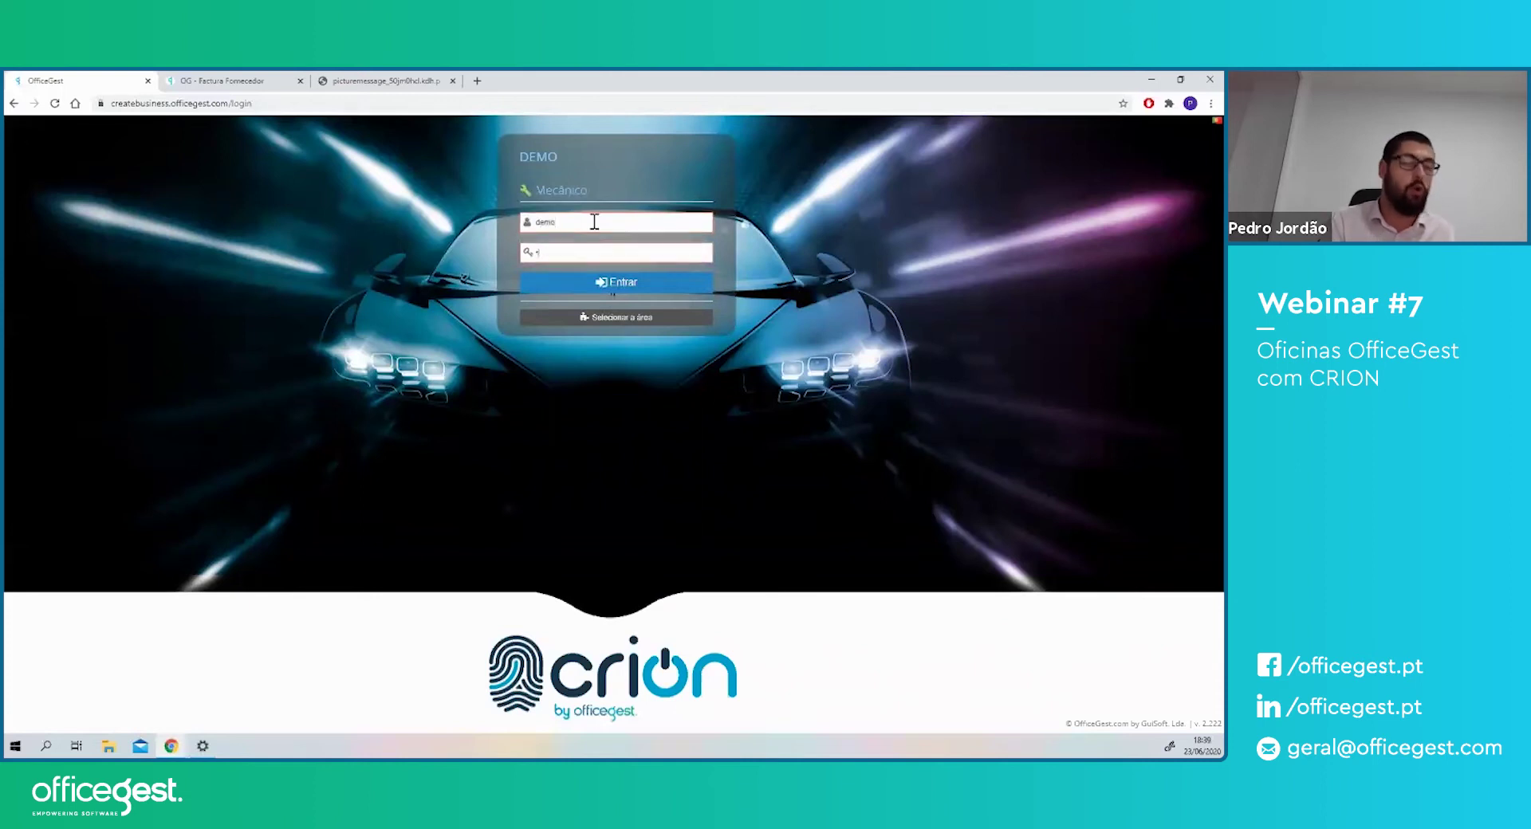
pyautogui.press('Return')
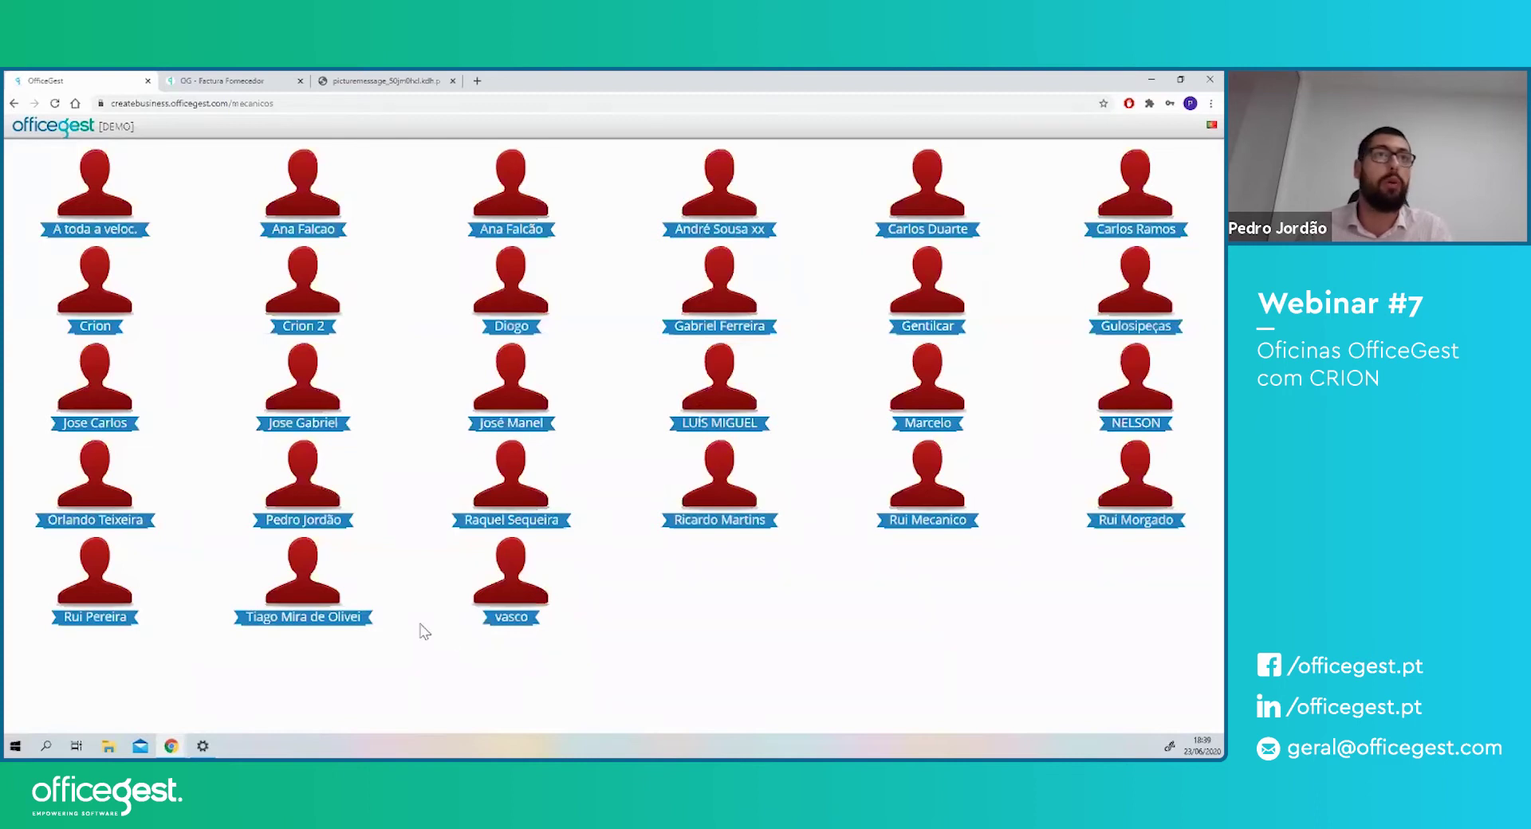
# - Select the mechanic's profile and confirm the four-digit PIN
pyautogui.click(304, 497)
pyautogui.click(575, 403)
pyautogui.click(615, 403)
pyautogui.click(656, 402)
pyautogui.click(579, 439)
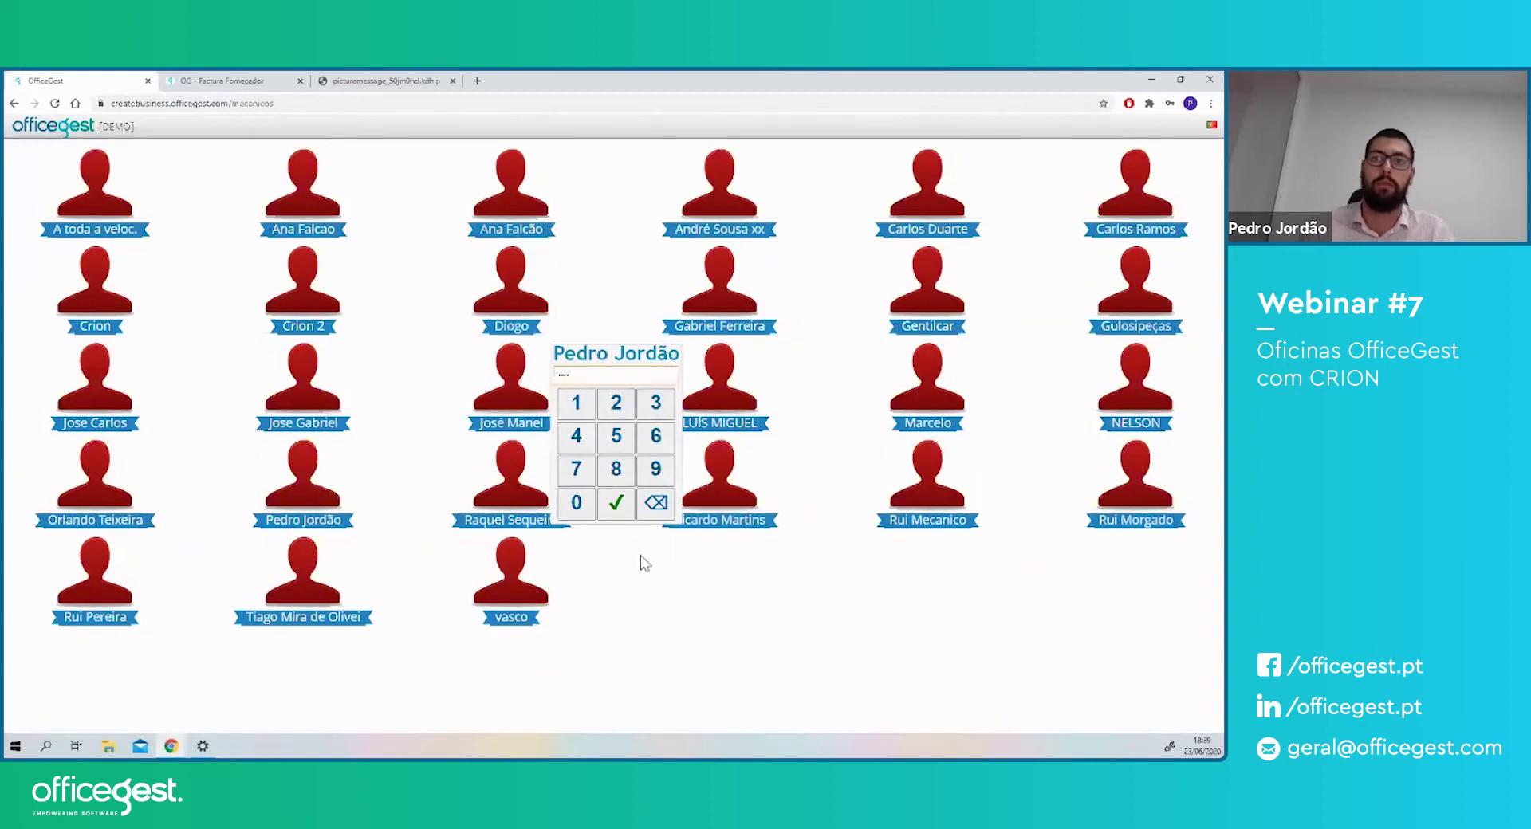
pyautogui.click(615, 504)
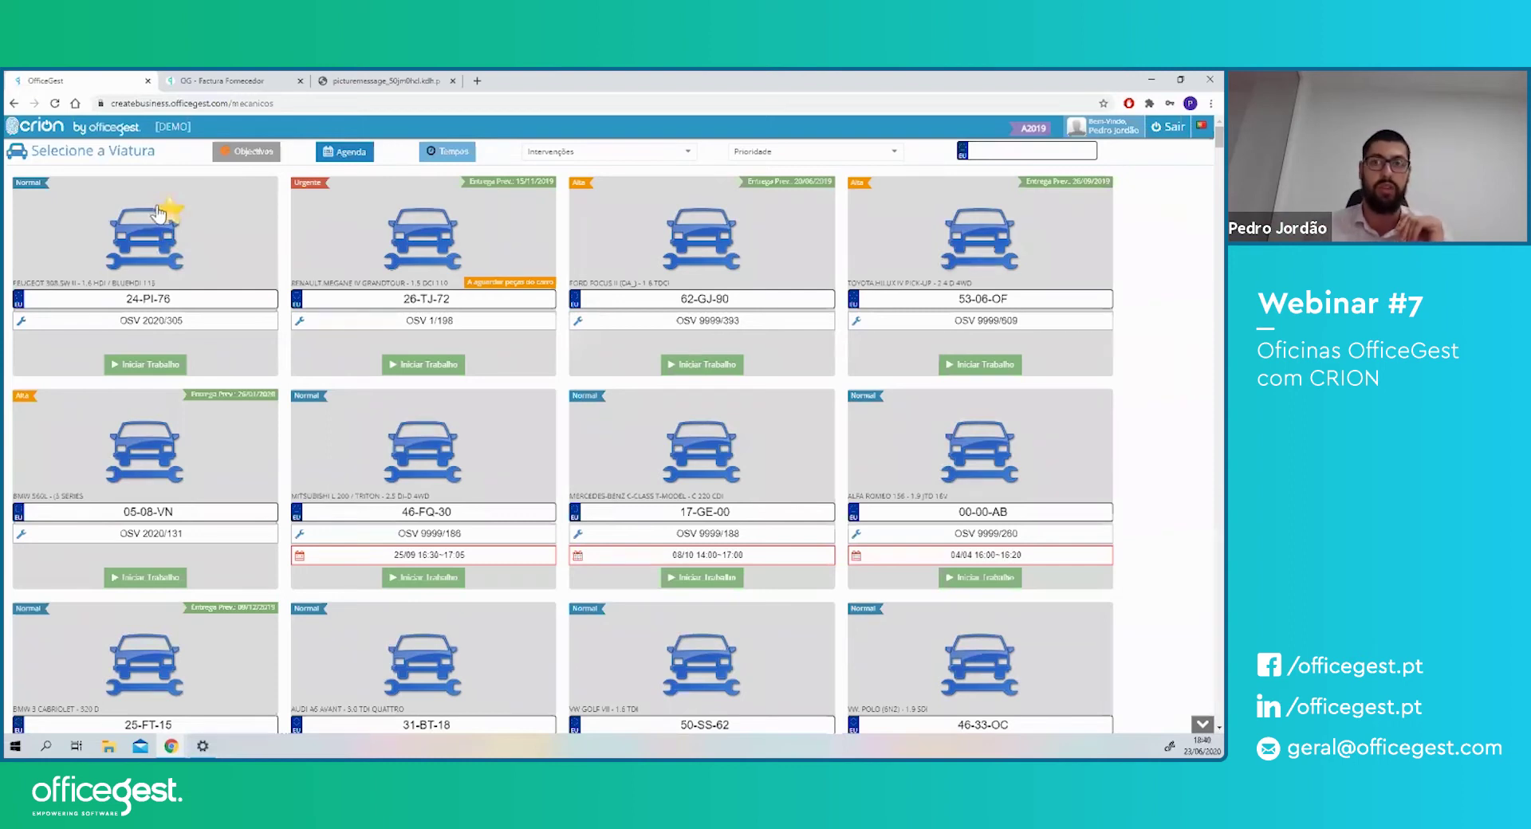
pyautogui.click(158, 226)
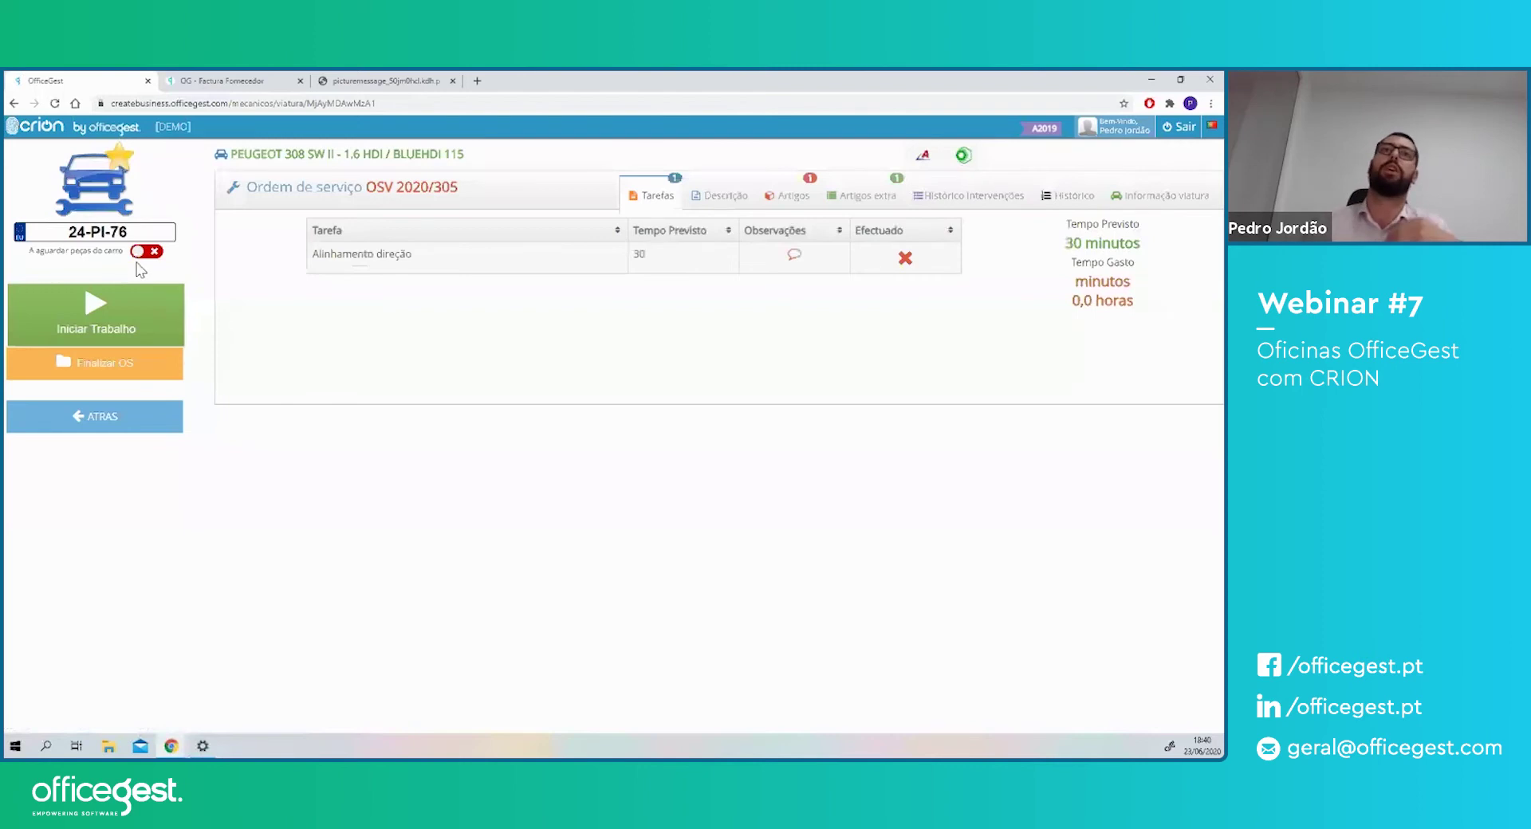
pyautogui.moveTo(331, 255); pyautogui.dragTo(397, 257)
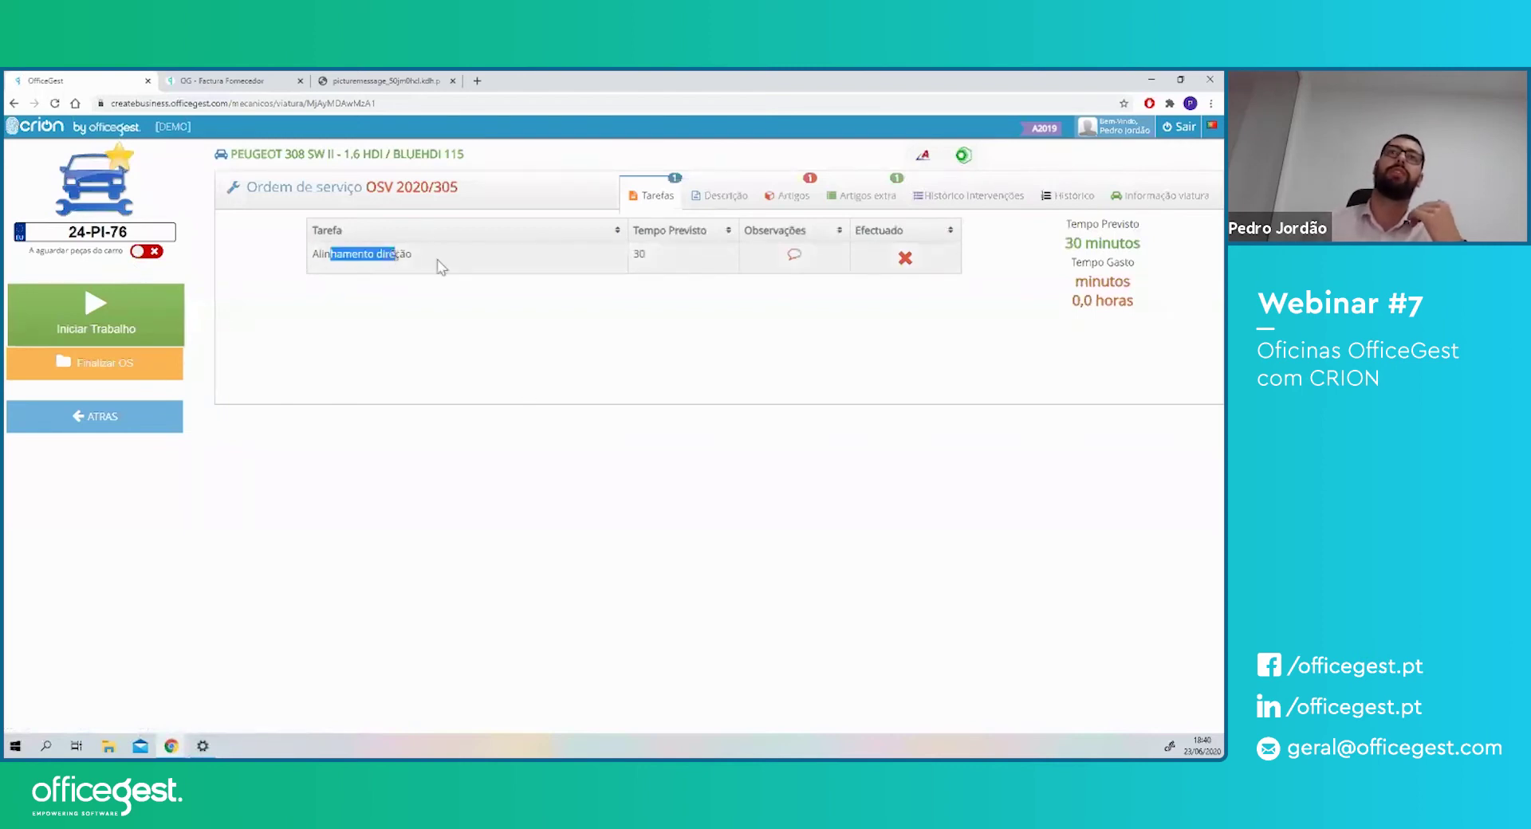
pyautogui.click(790, 197)
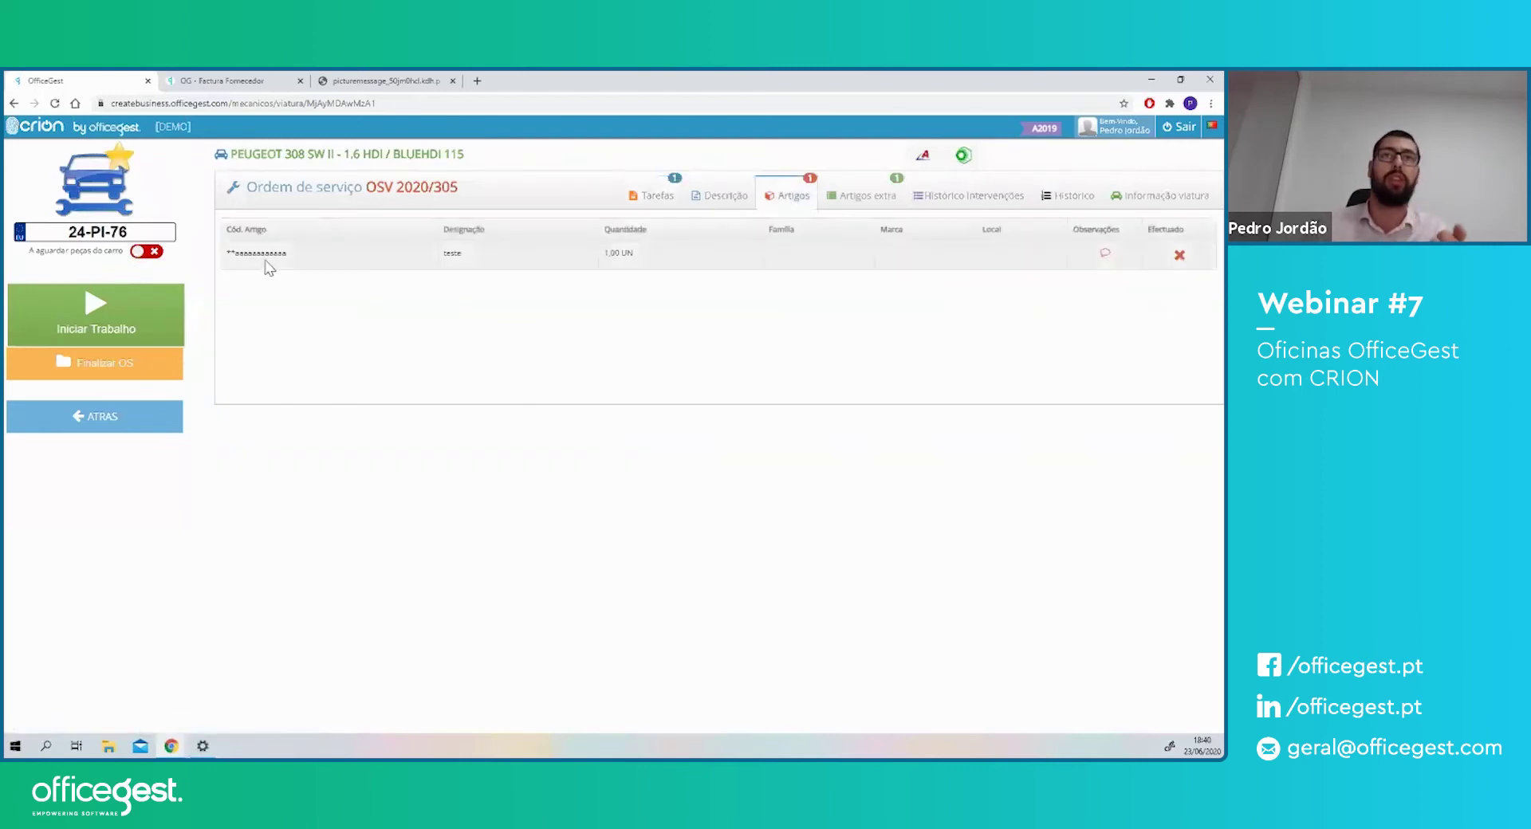
pyautogui.click(852, 199)
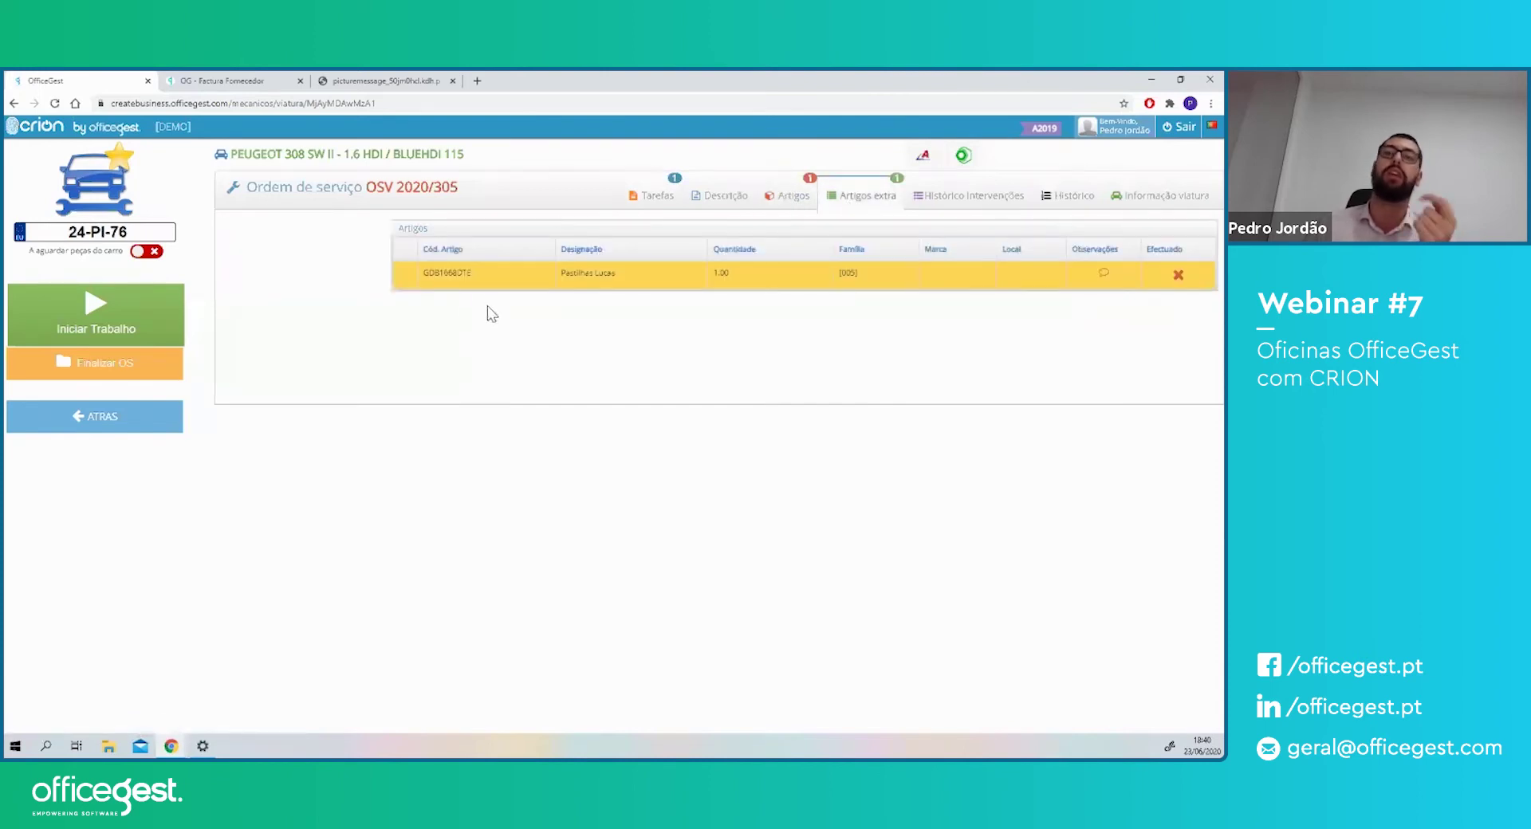
pyautogui.click(727, 206)
pyautogui.click(63, 322)
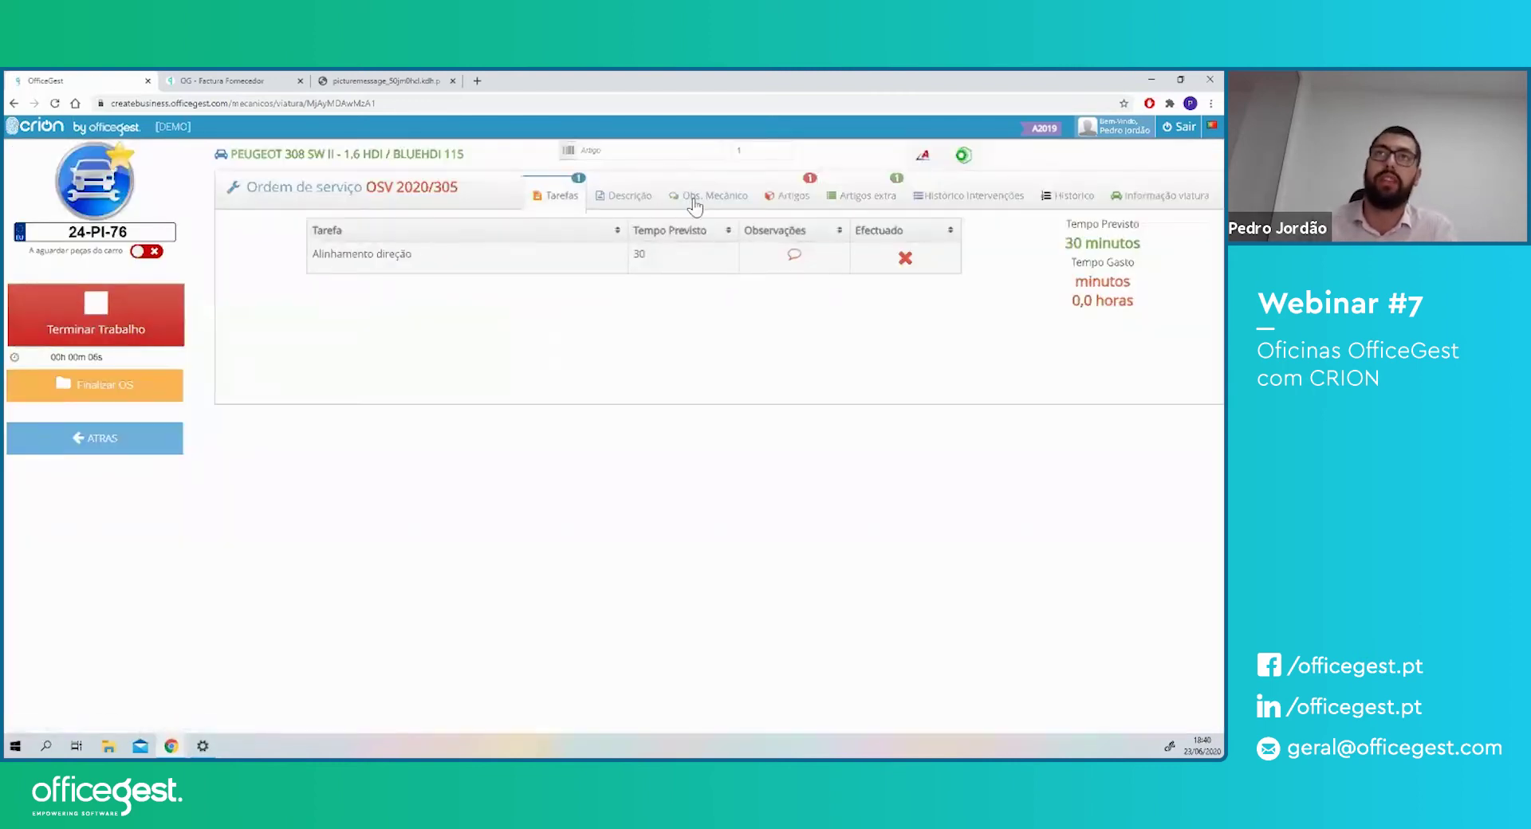
# - Review the mechanic's note in the Obs. Mecânico tab
pyautogui.click(695, 204)
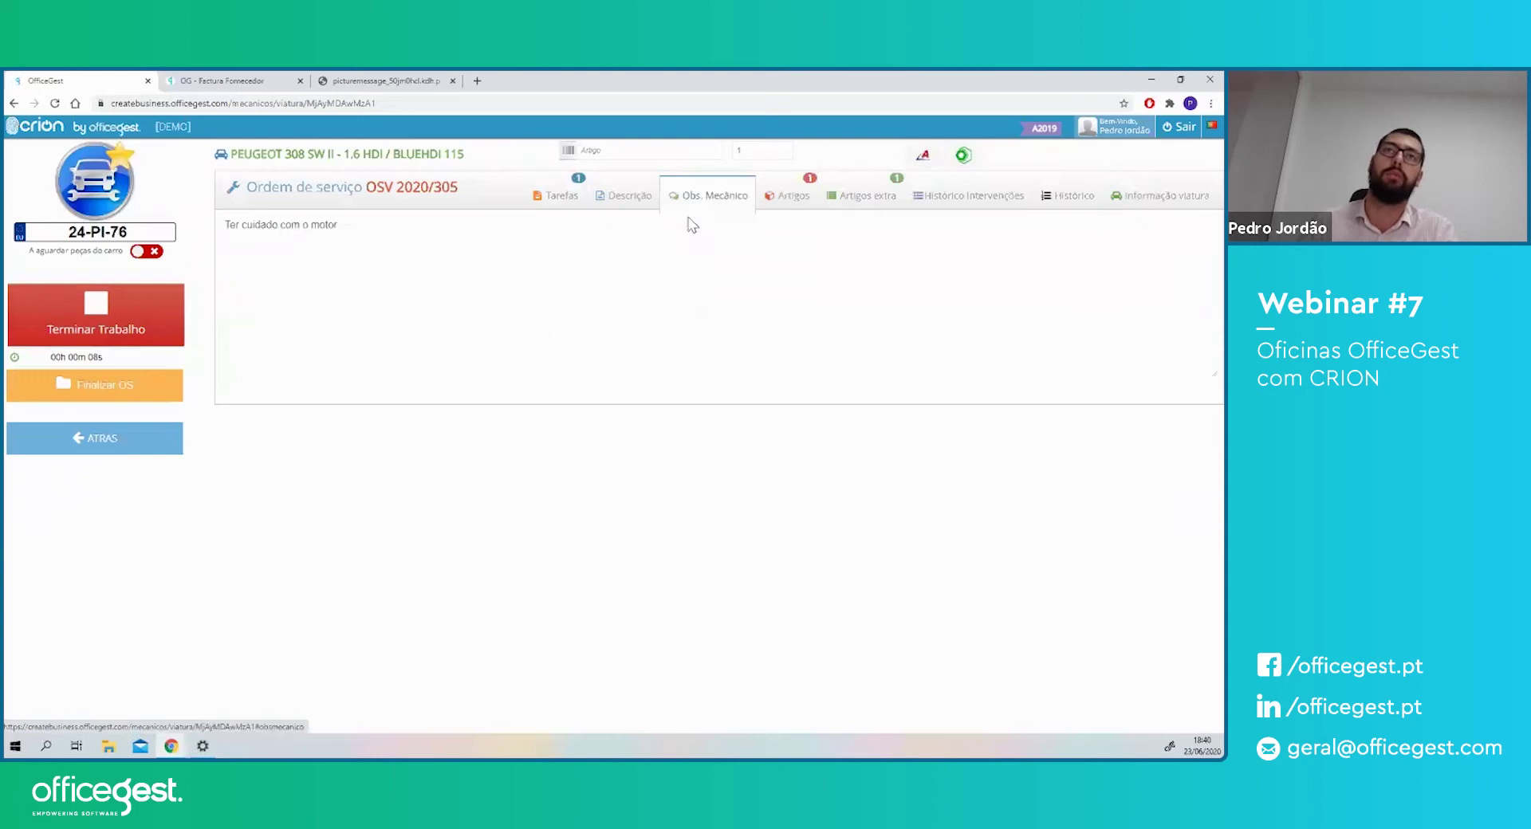
pyautogui.moveTo(351, 227); pyautogui.dragTo(229, 227)
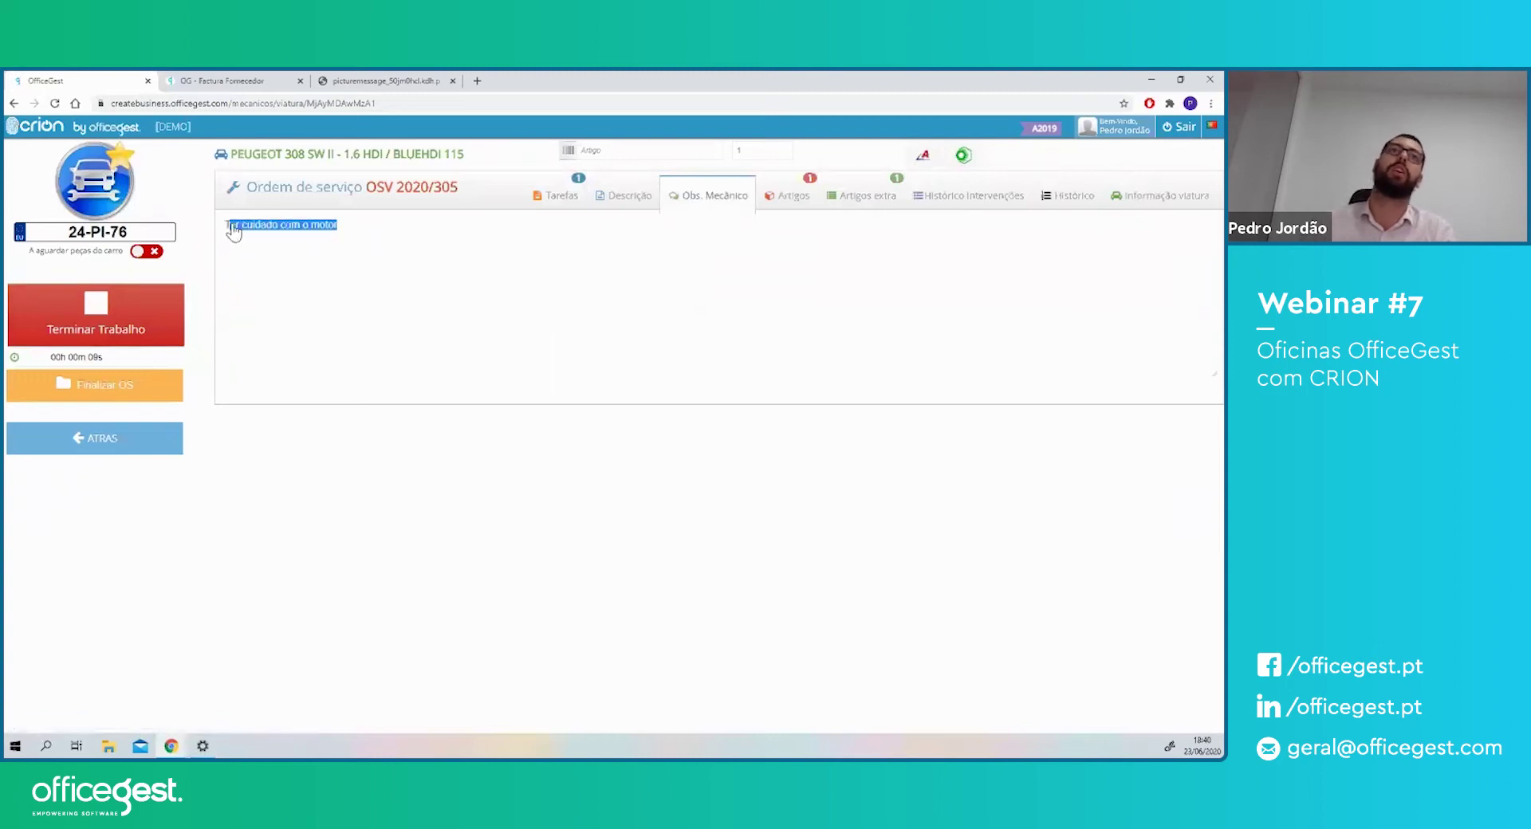
pyautogui.click(359, 562)
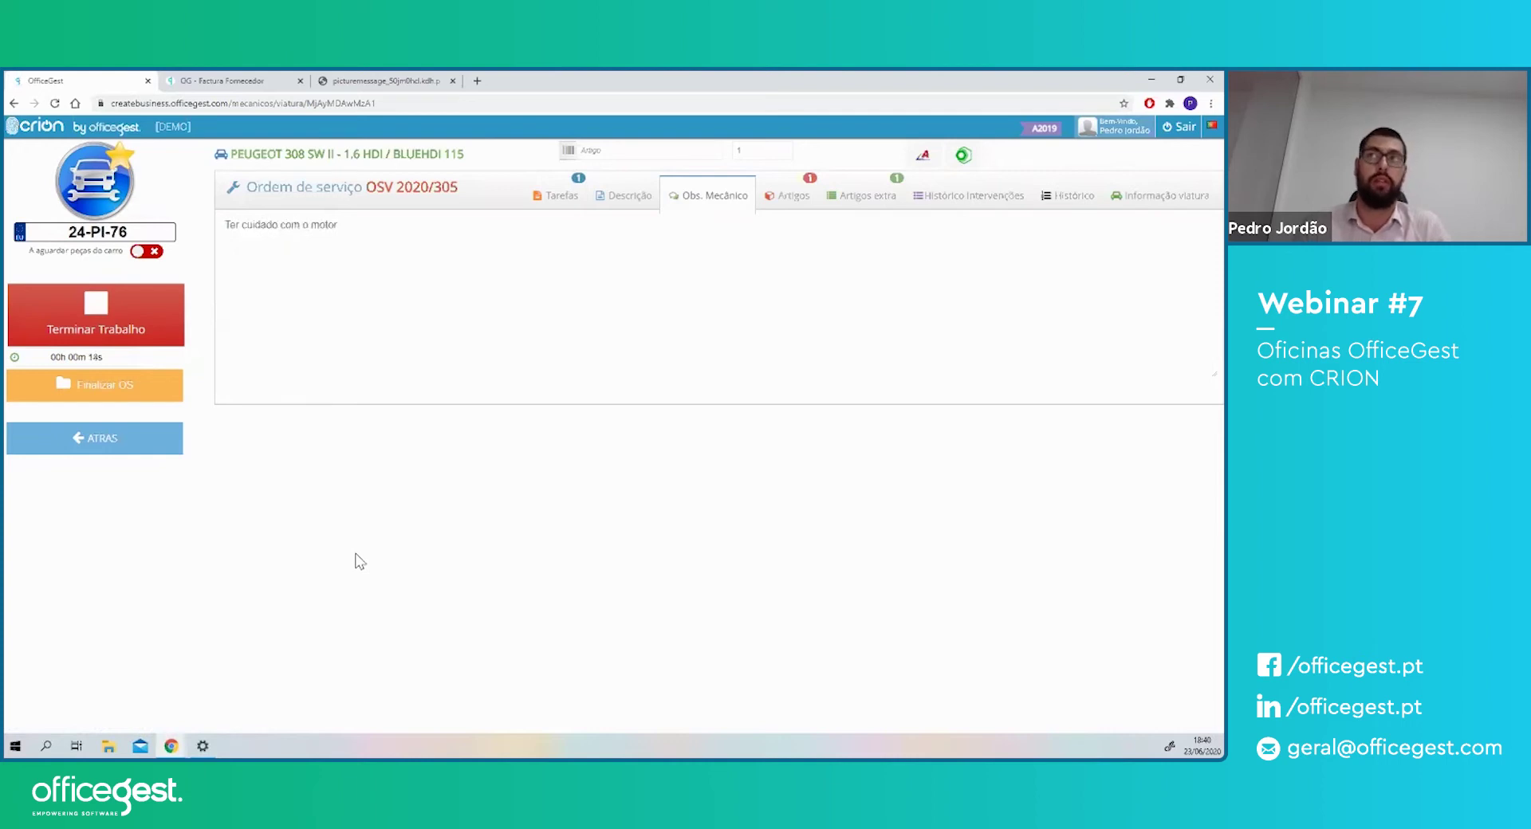
# - Tick Efectuado for the Alinhamento direção task and the Pastilhas Lucas extra article
pyautogui.click(558, 196)
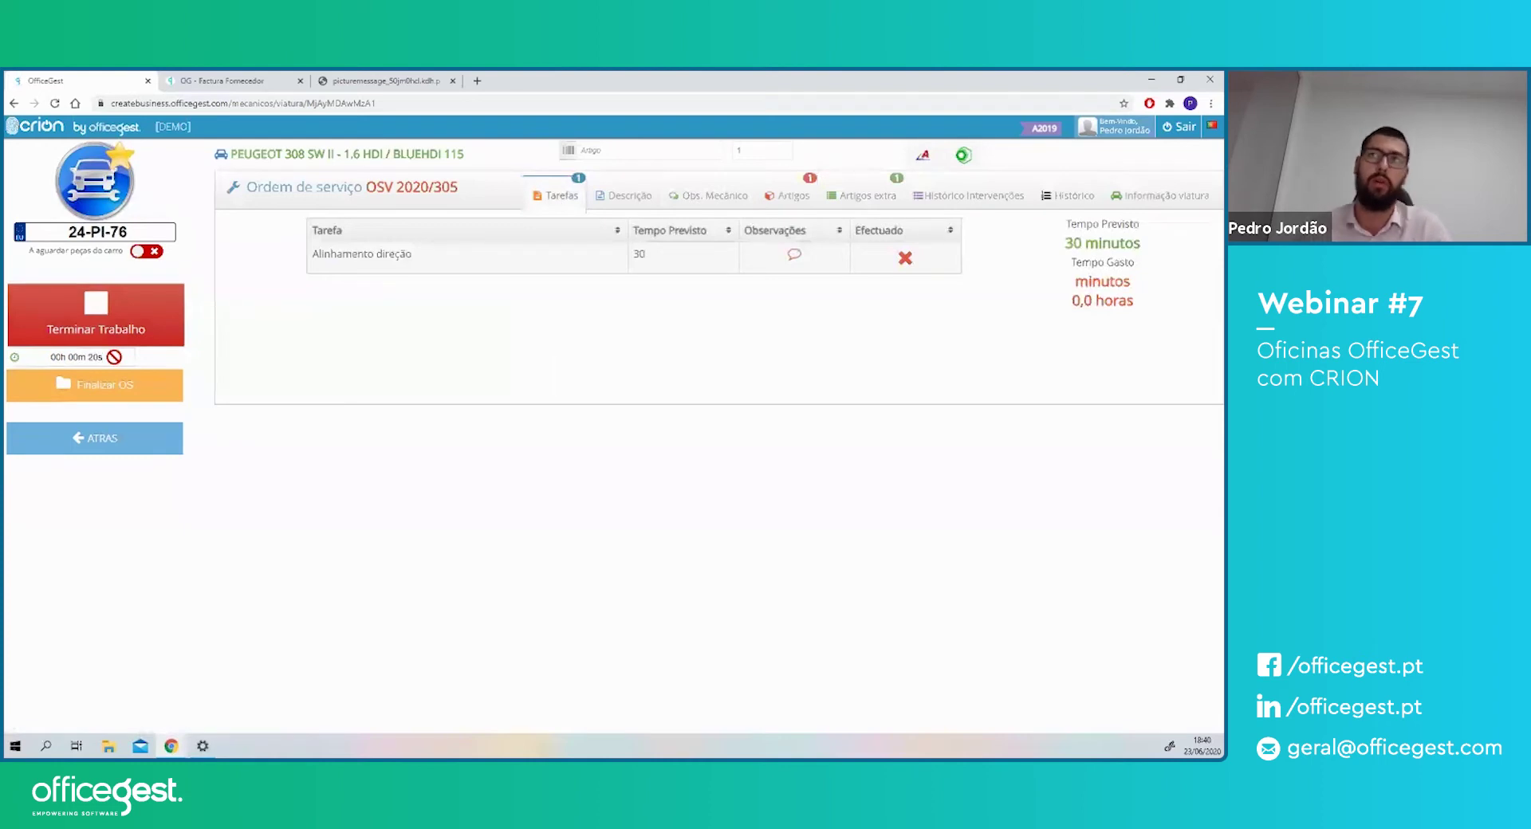
pyautogui.click(905, 257)
pyautogui.click(791, 195)
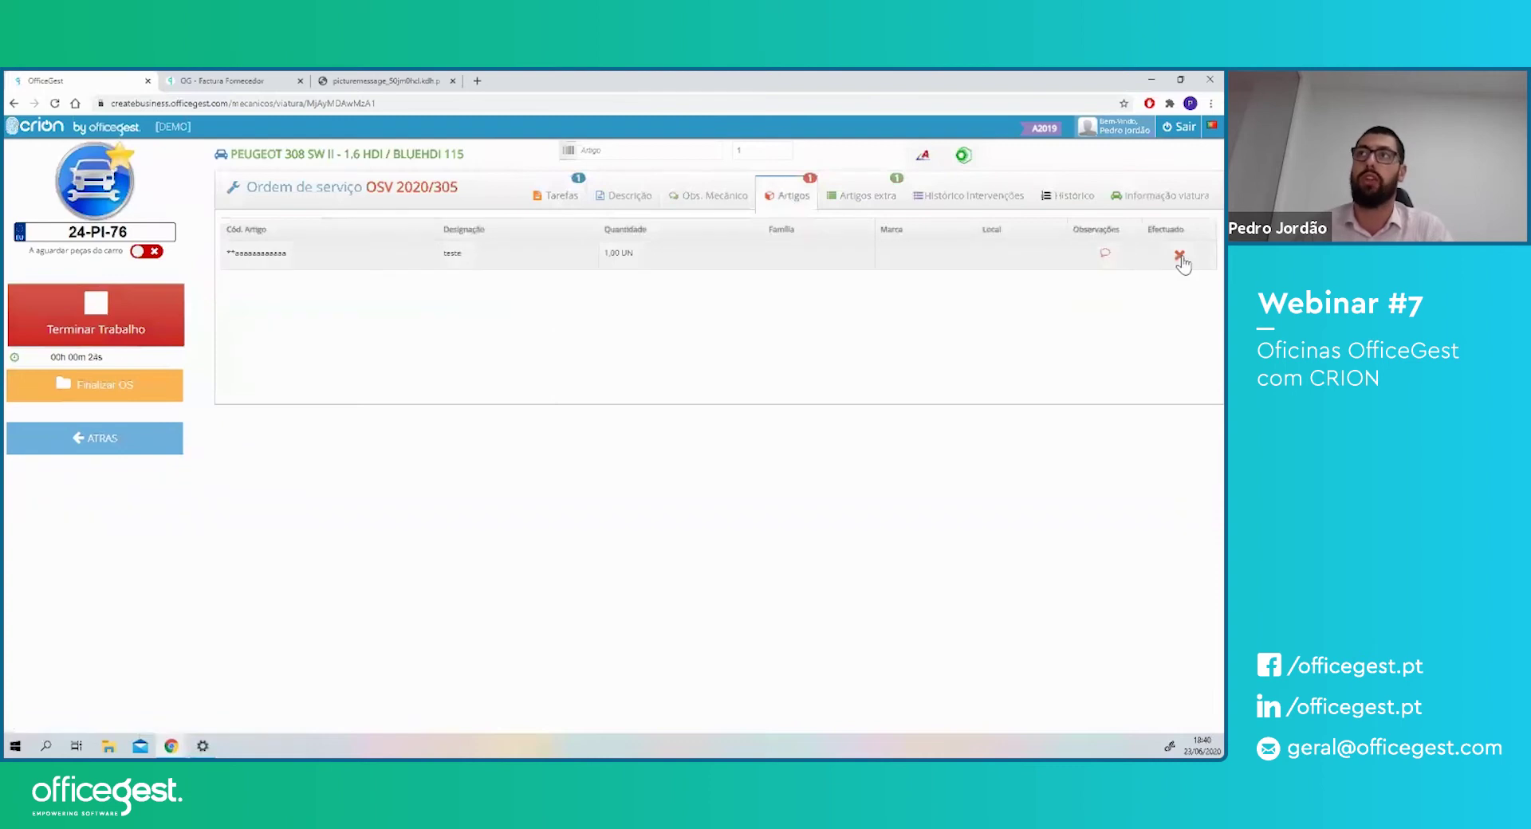
pyautogui.click(869, 197)
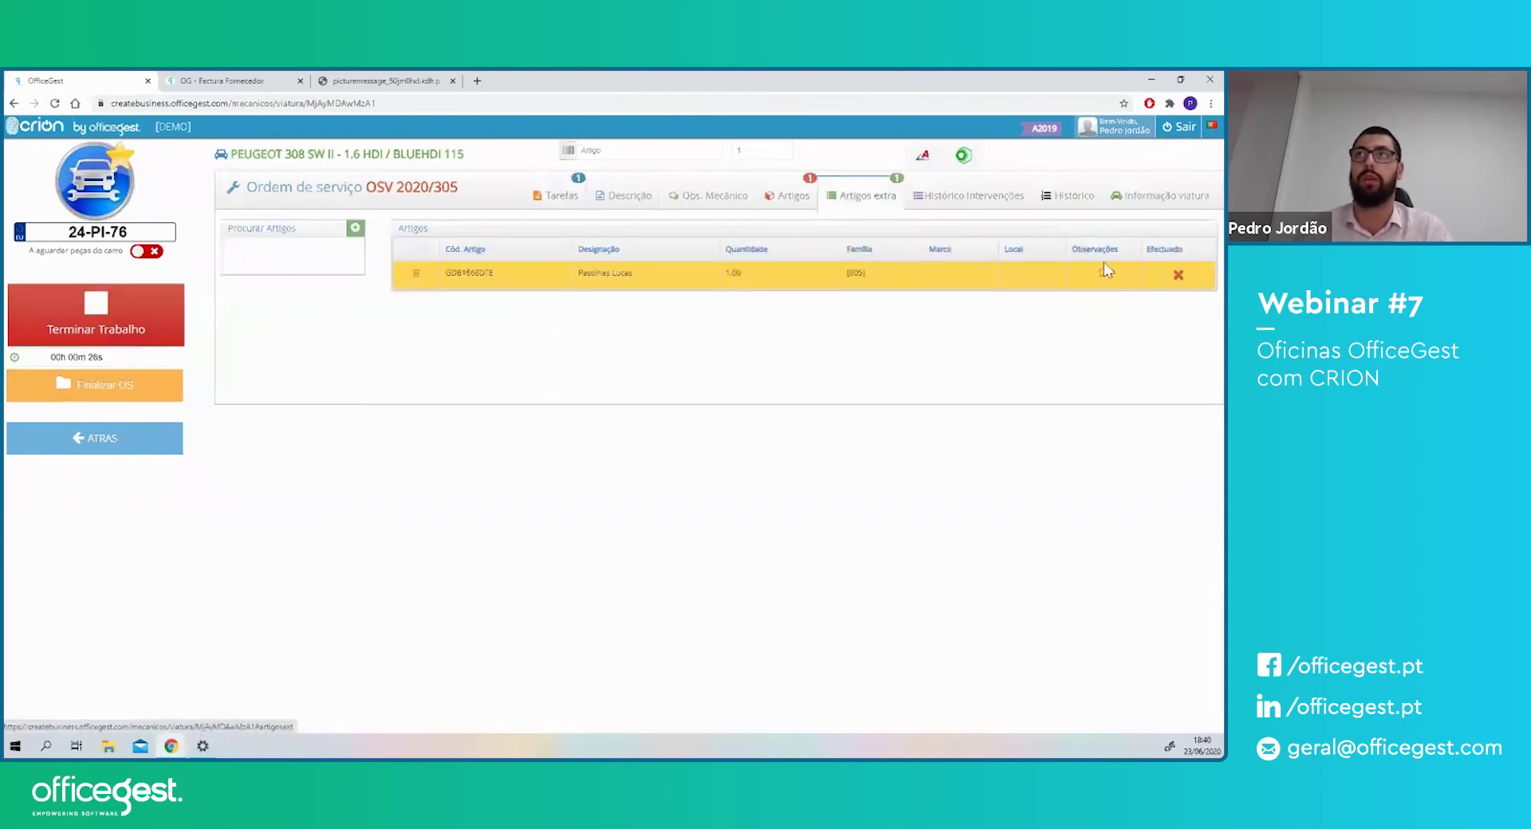
pyautogui.click(1183, 272)
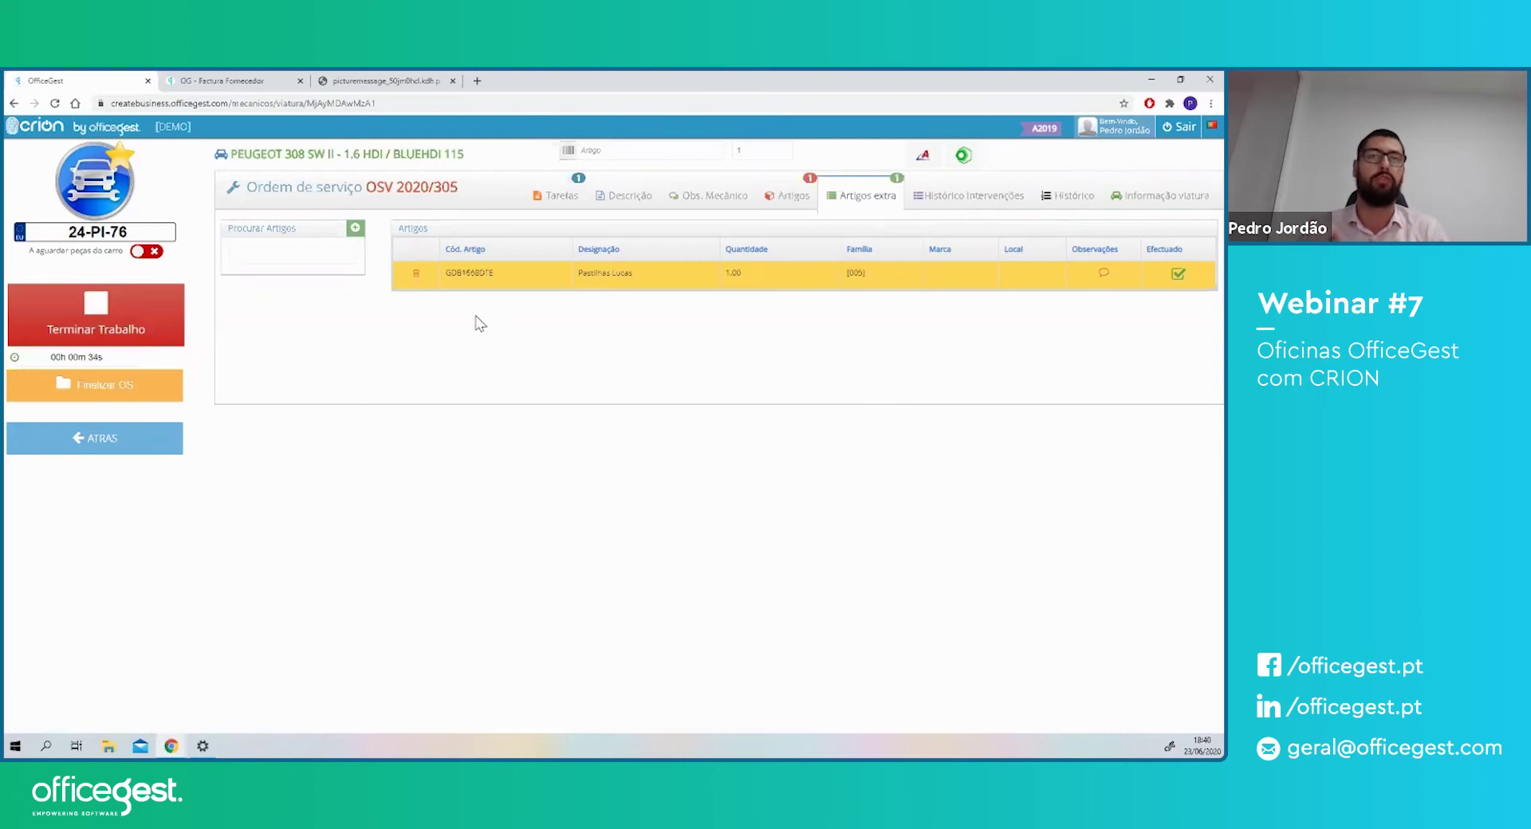
pyautogui.moveTo(61, 251); pyautogui.dragTo(94, 252)
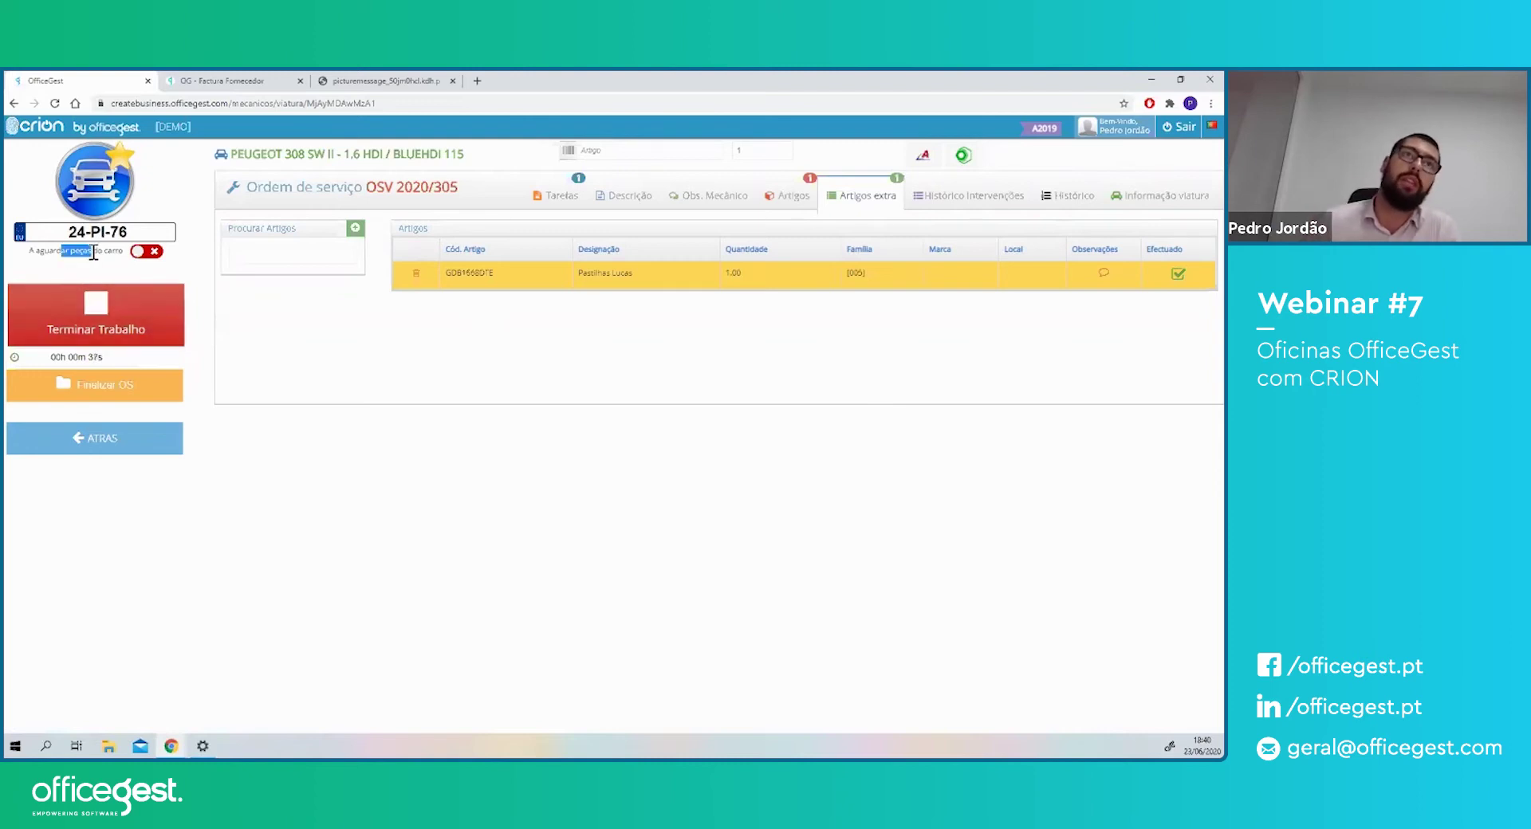
# - Switch on 'A aguardar peças do carro' and glance at the workshop board image
pyautogui.click(155, 253)
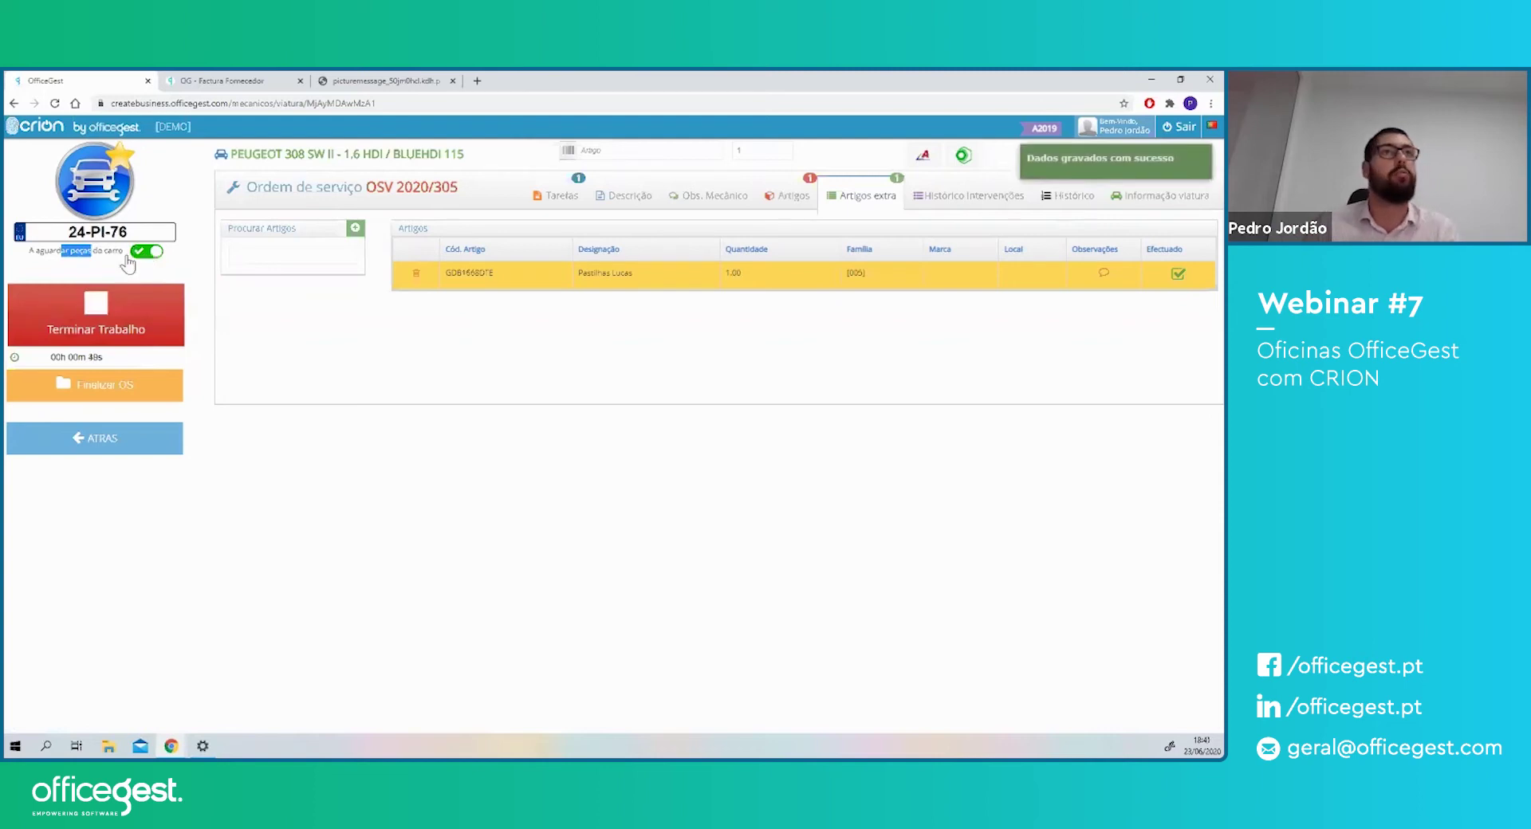
pyautogui.moveTo(49, 251); pyautogui.dragTo(114, 254)
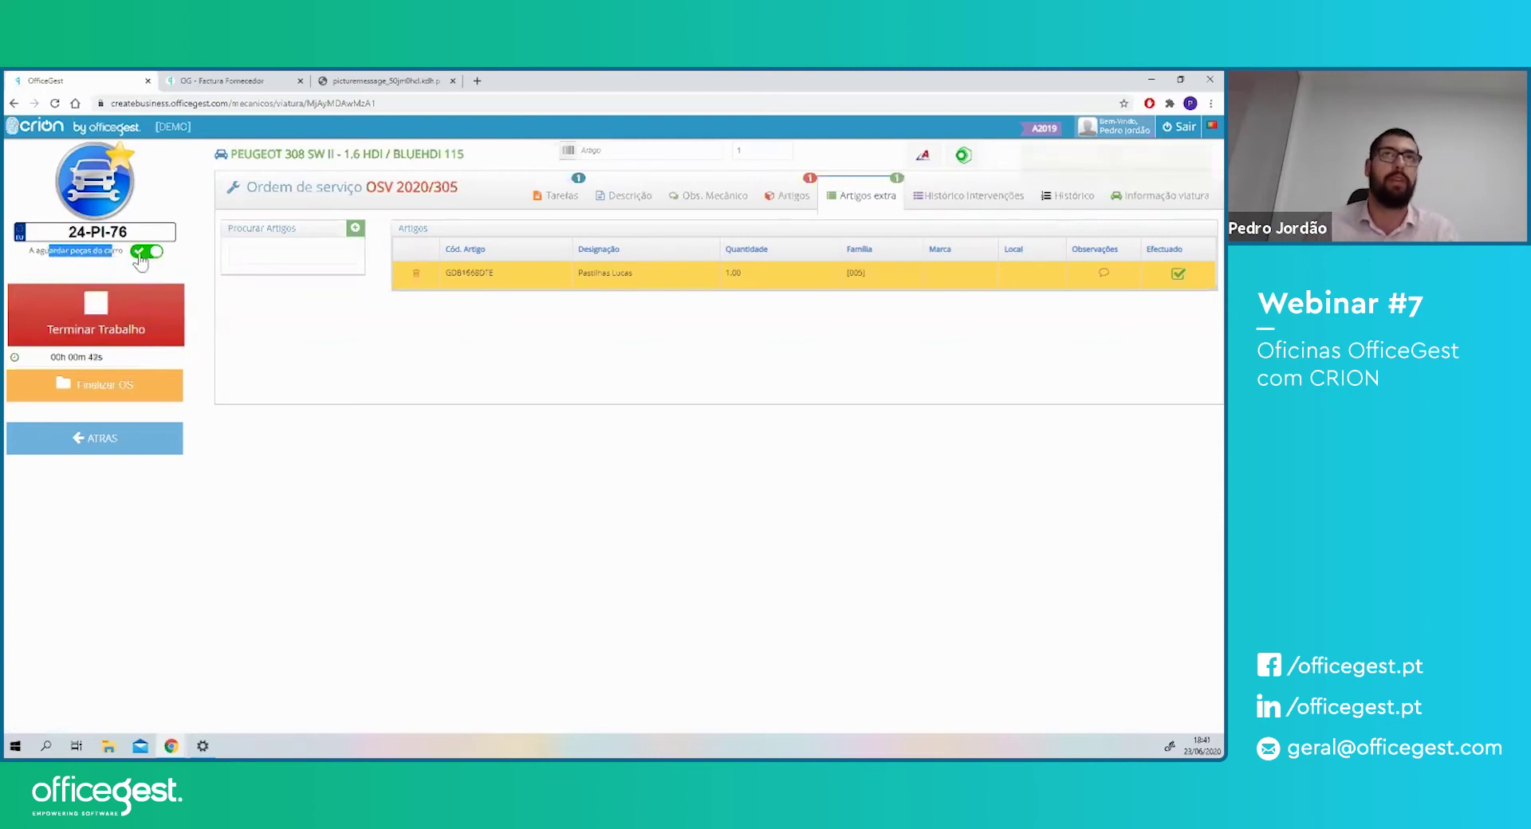
pyautogui.click(375, 81)
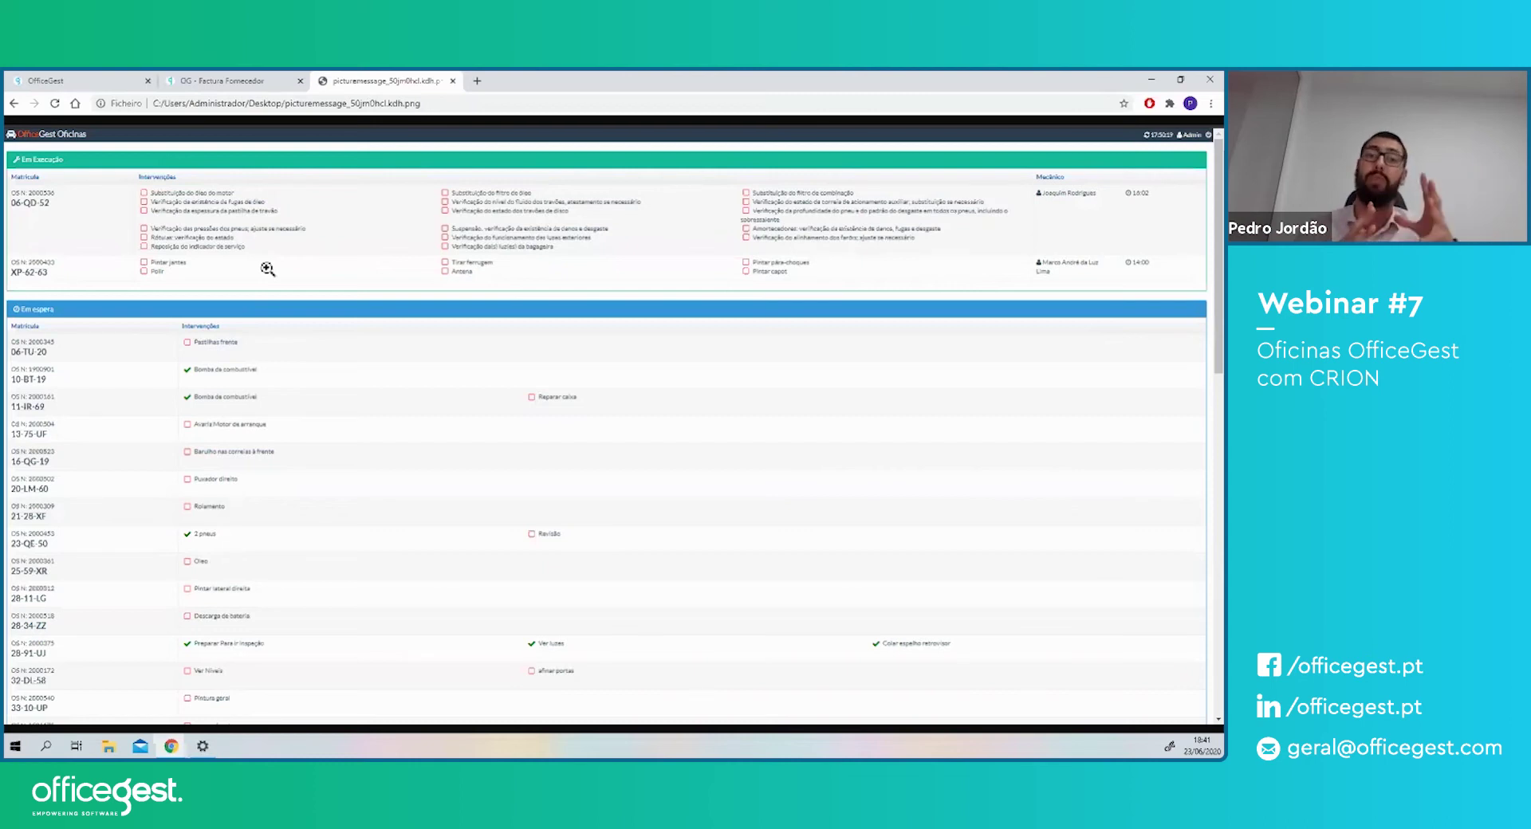
pyautogui.click(233, 80)
pyautogui.hotkey('ctrl', 'shift', 'Tab')
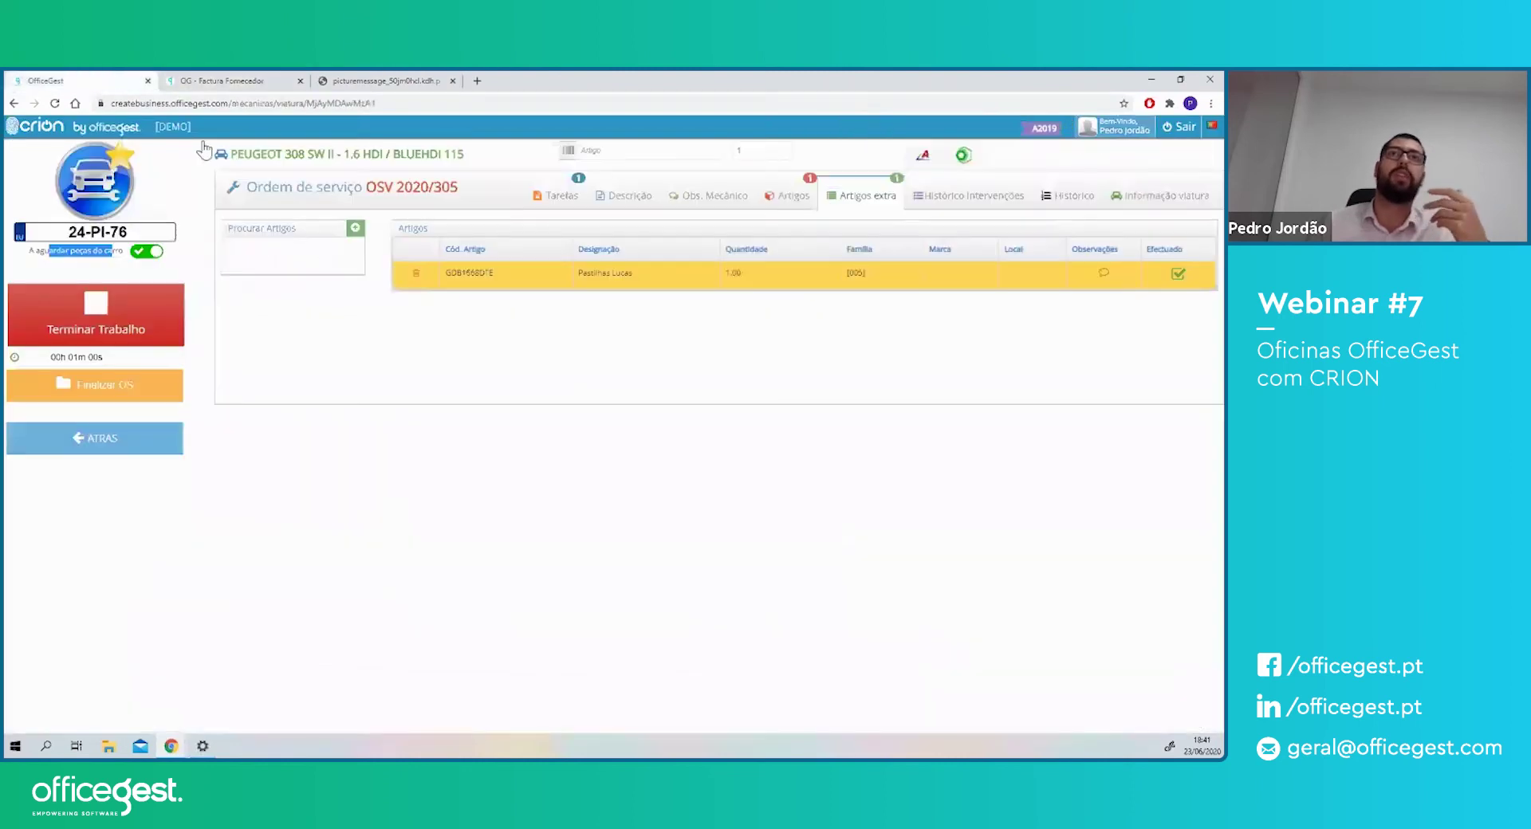
# - Show the saved mechanic note 'Ter cuidado com o motor' and trim the address's vehicle part
pyautogui.click(689, 204)
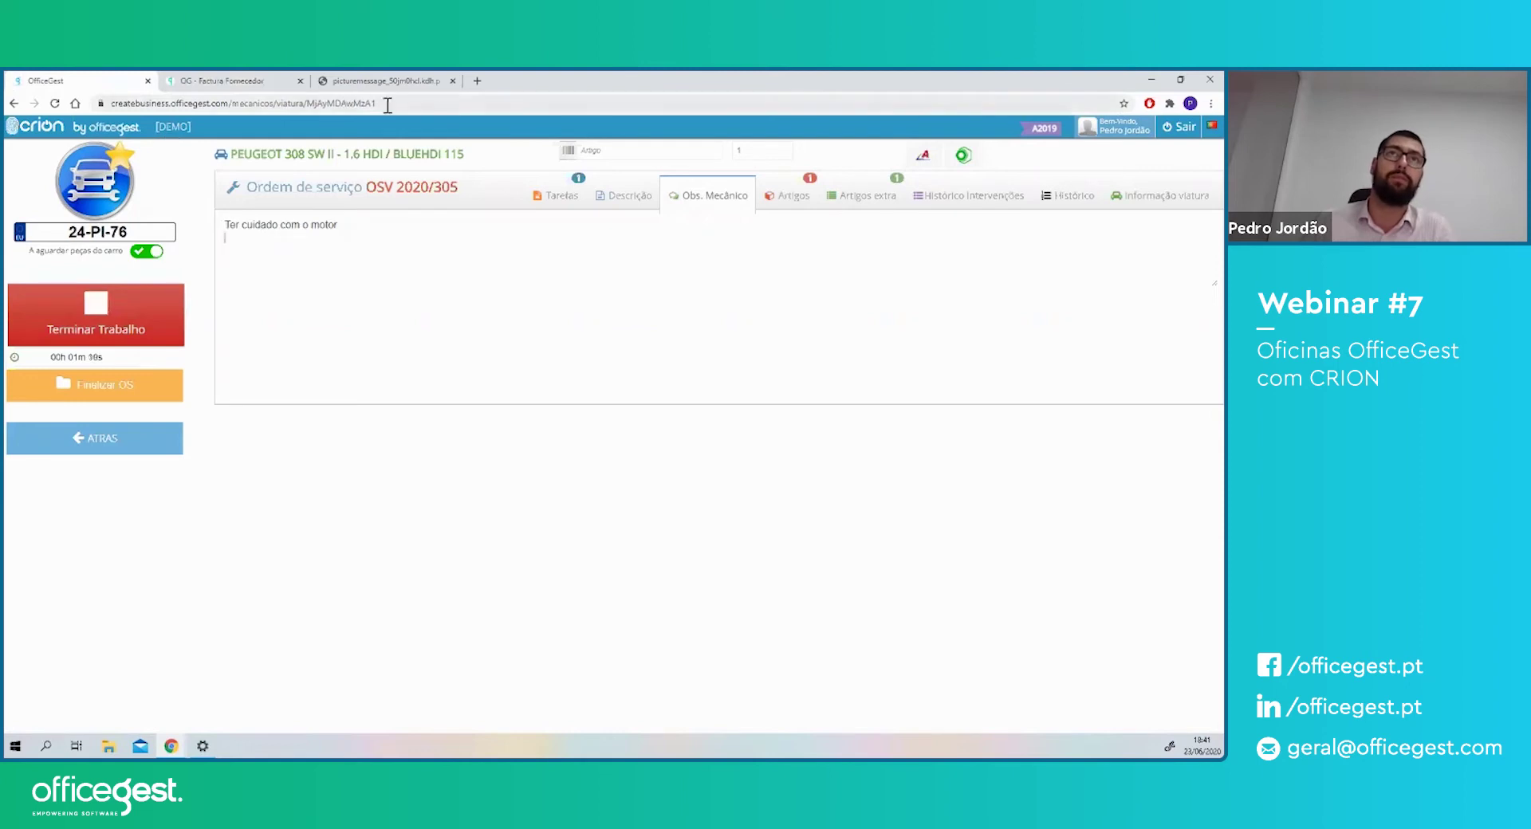
pyautogui.moveTo(387, 105); pyautogui.dragTo(234, 106)
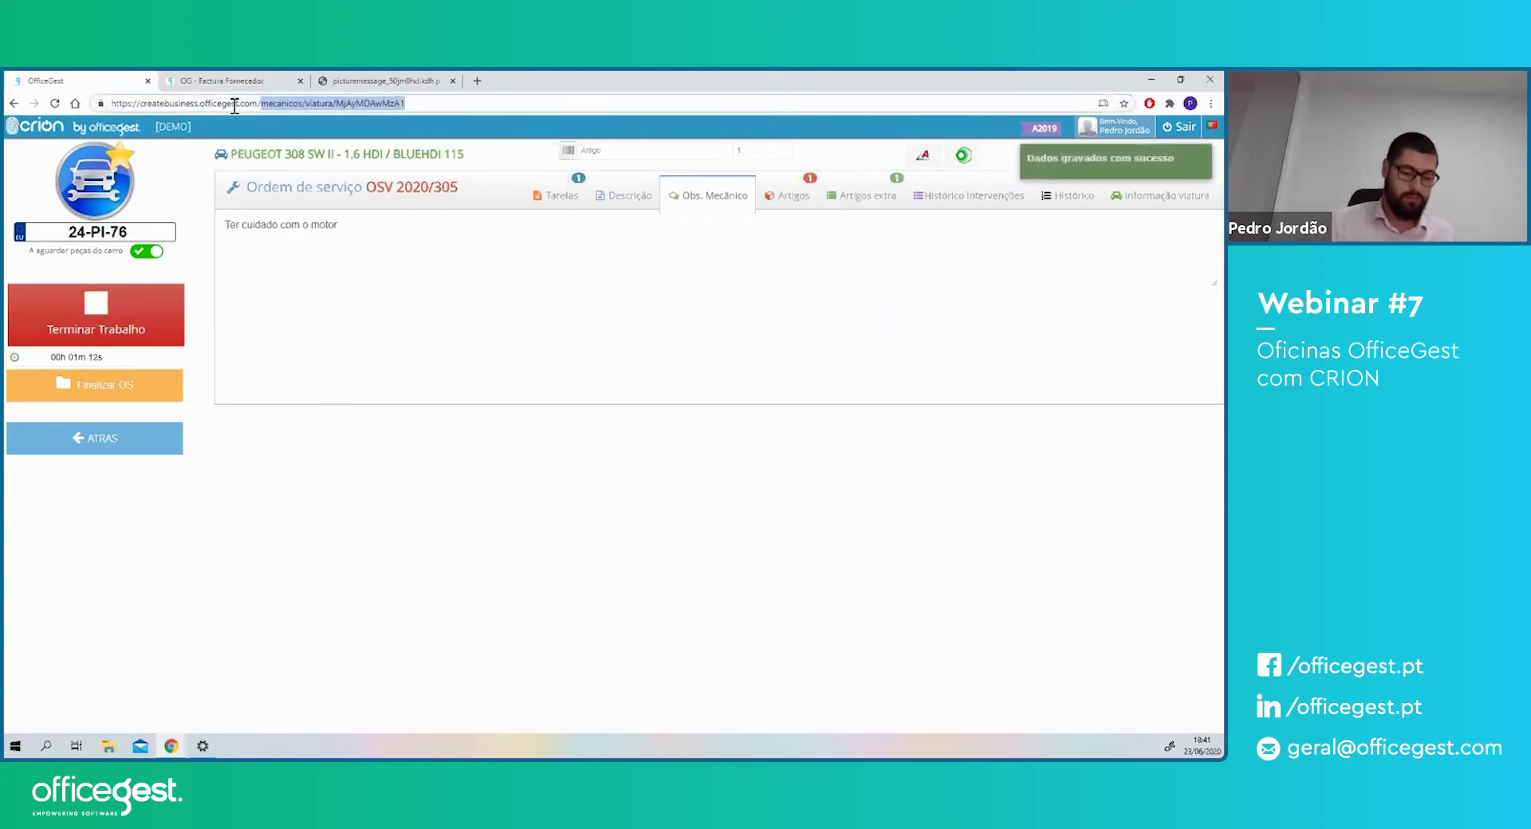
pyautogui.press('BackSpace')
# - Load the mecanicos vehicle board, then sign out and reload the login screen
pyautogui.press('Return')
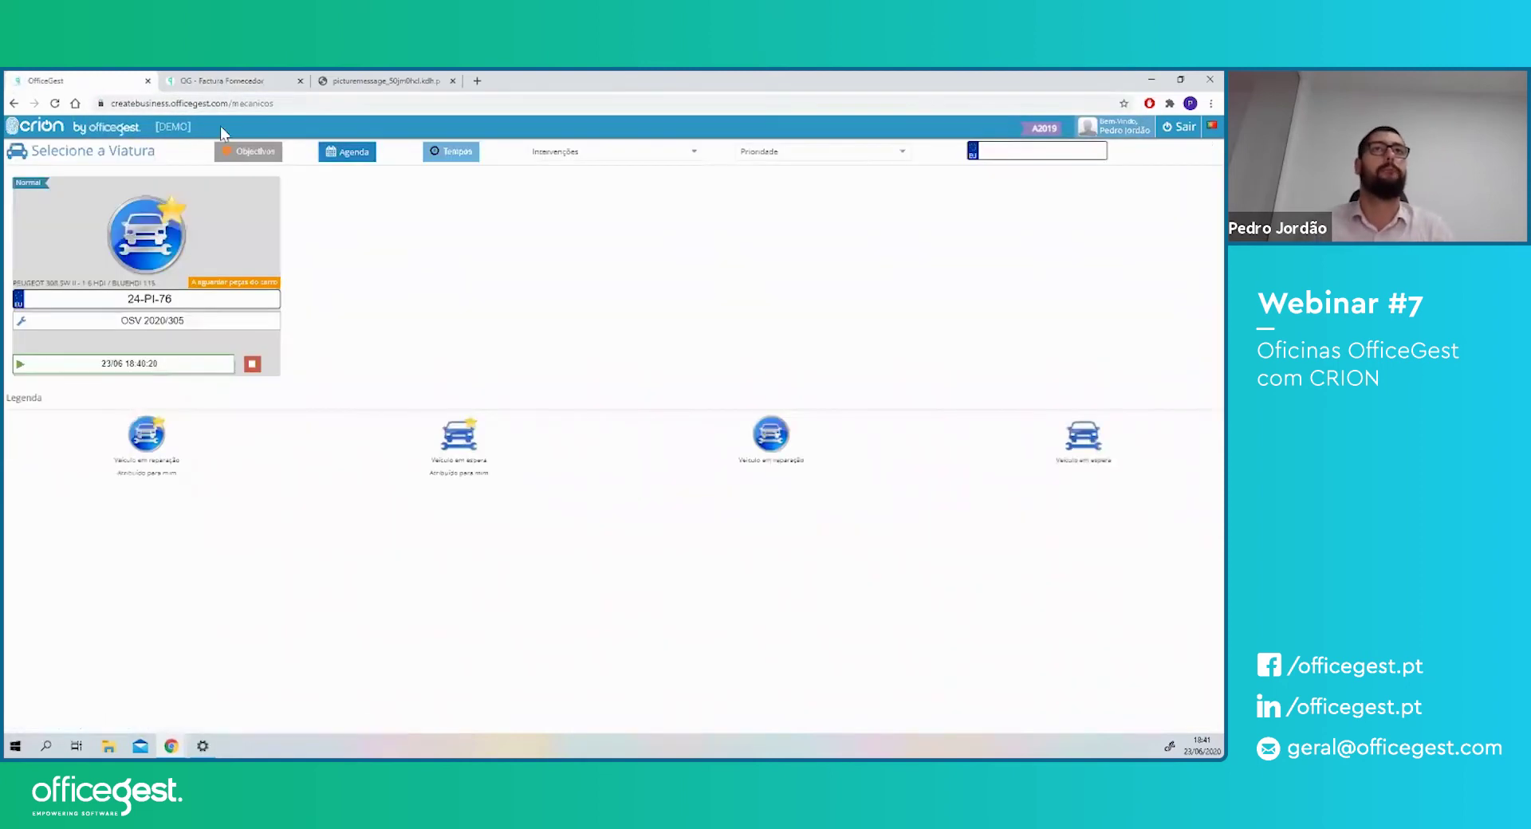
pyautogui.moveTo(275, 103); pyautogui.dragTo(230, 103)
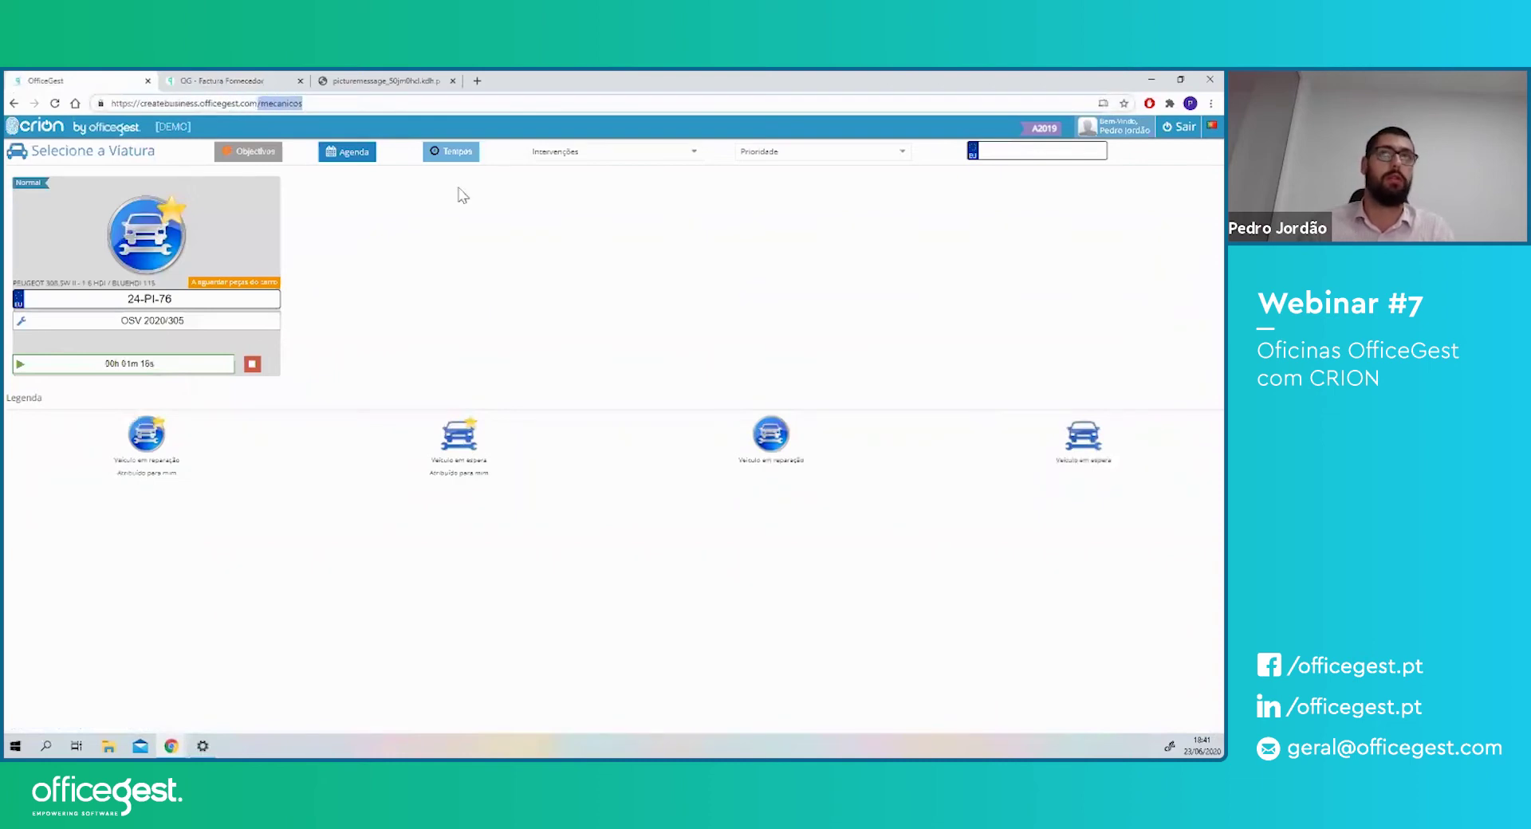
pyautogui.click(1185, 127)
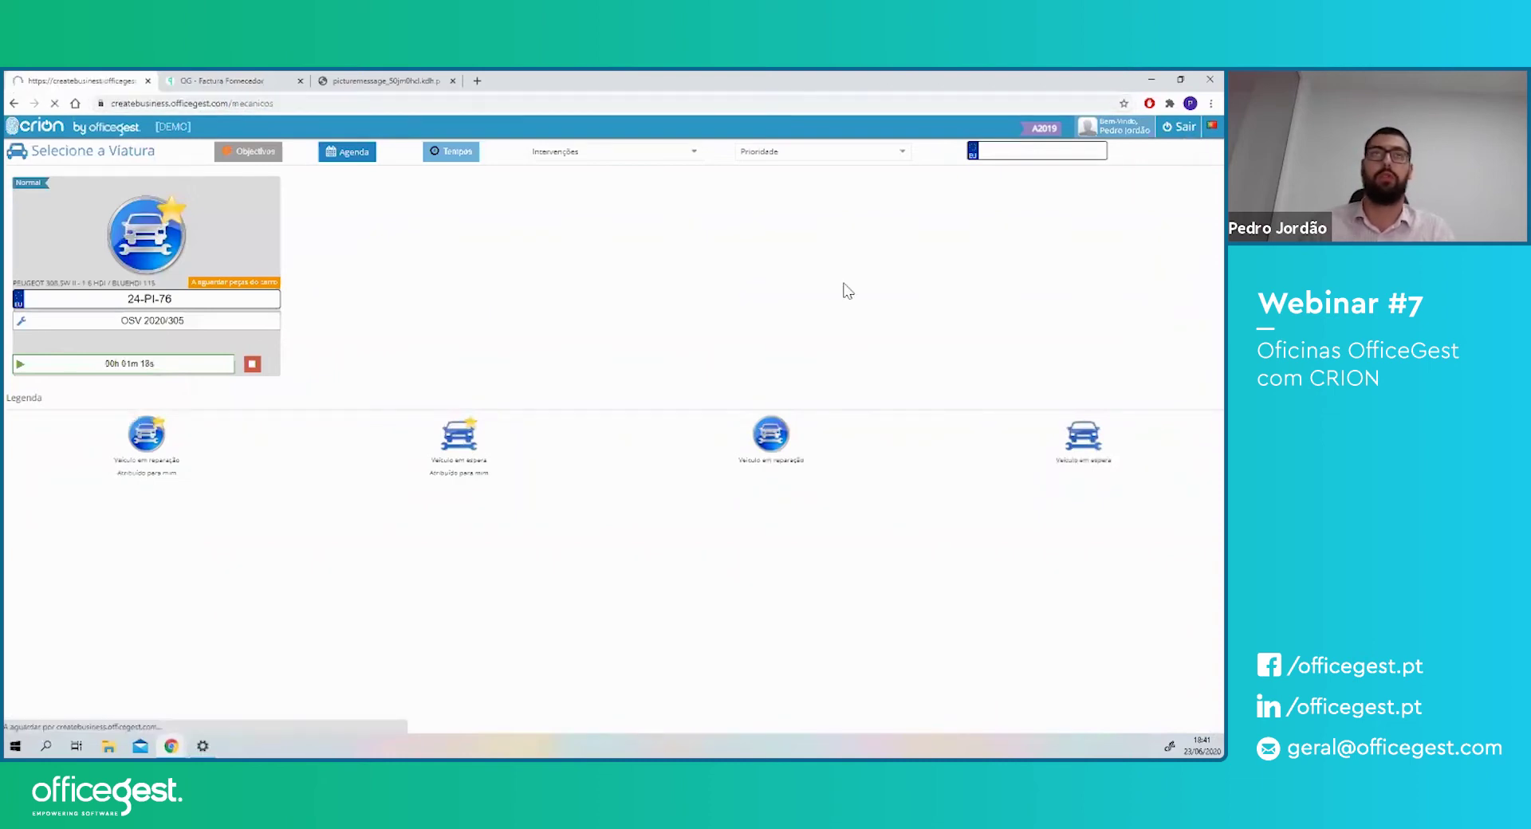
pyautogui.click(51, 130)
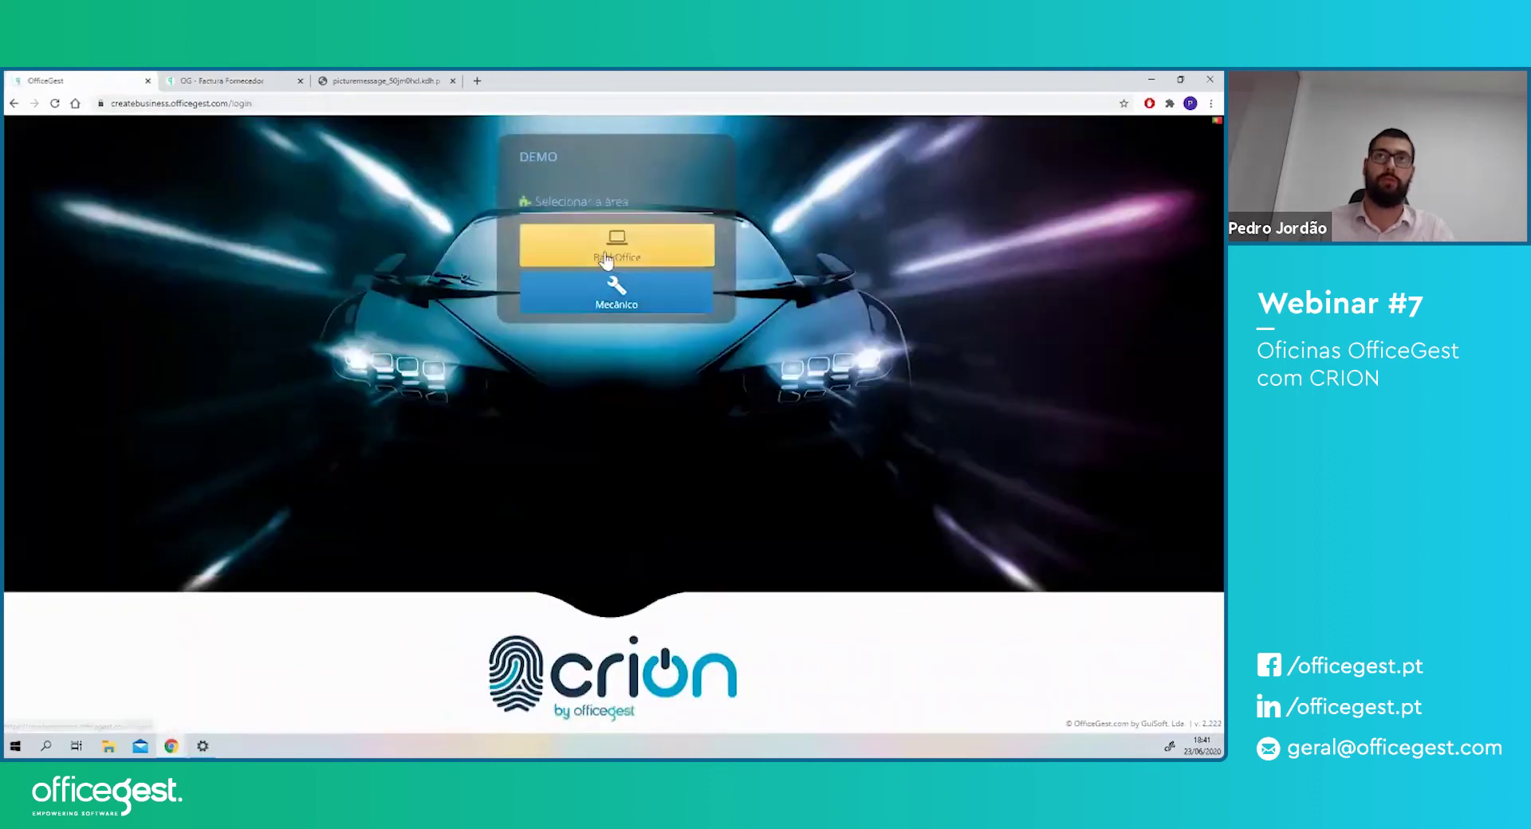
# - Sign in to the Back Office with the username and password
pyautogui.click(594, 221)
pyautogui.write('jordao')
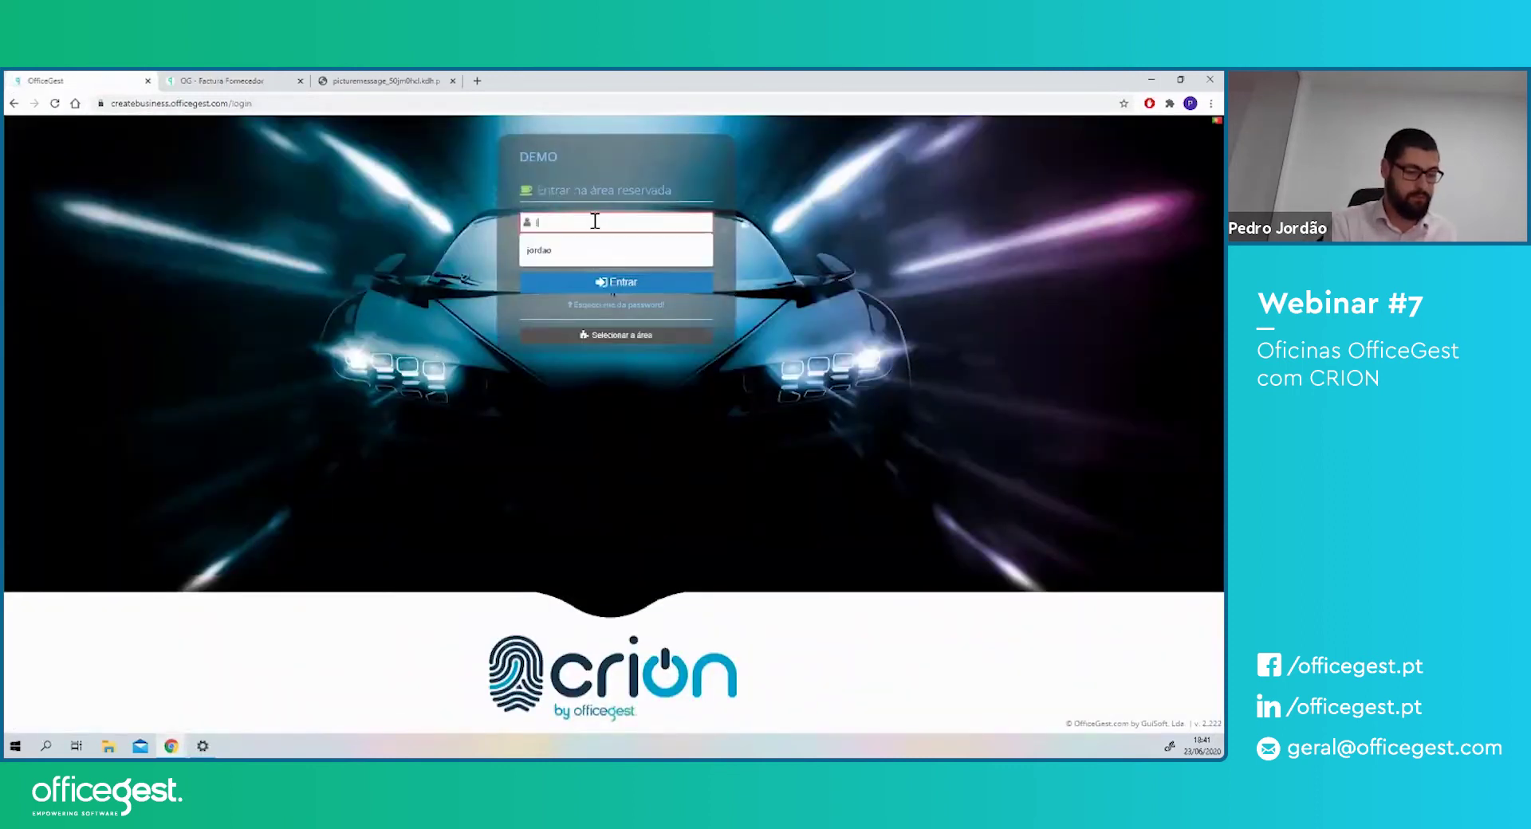
pyautogui.press('Tab')
pyautogui.write('••••')
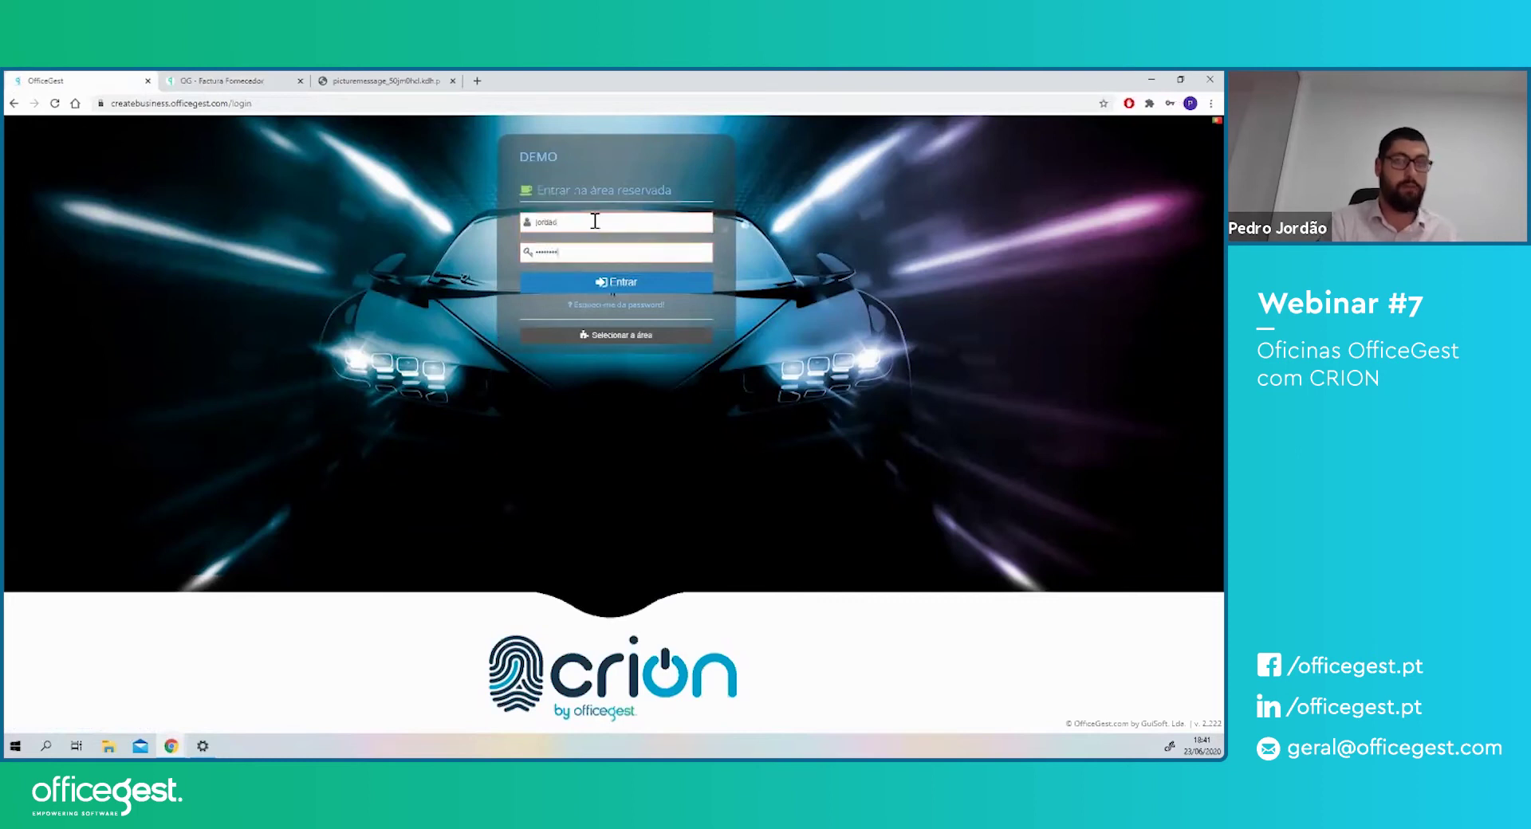
pyautogui.press('Return')
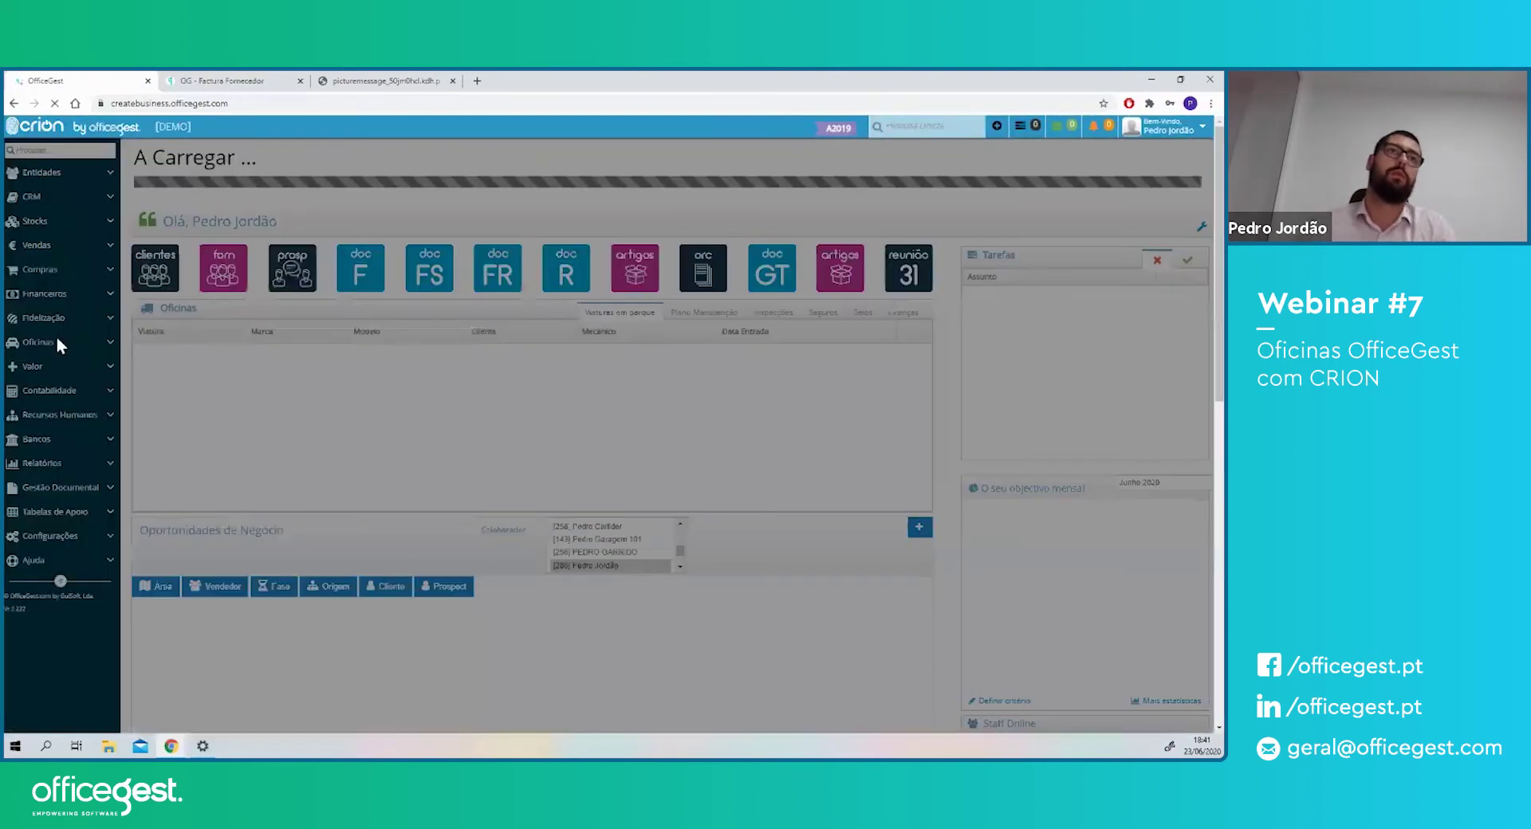
# - Open Oficinas > Ordens de serviço and briefly view OSV 2020/304
pyautogui.click(56, 341)
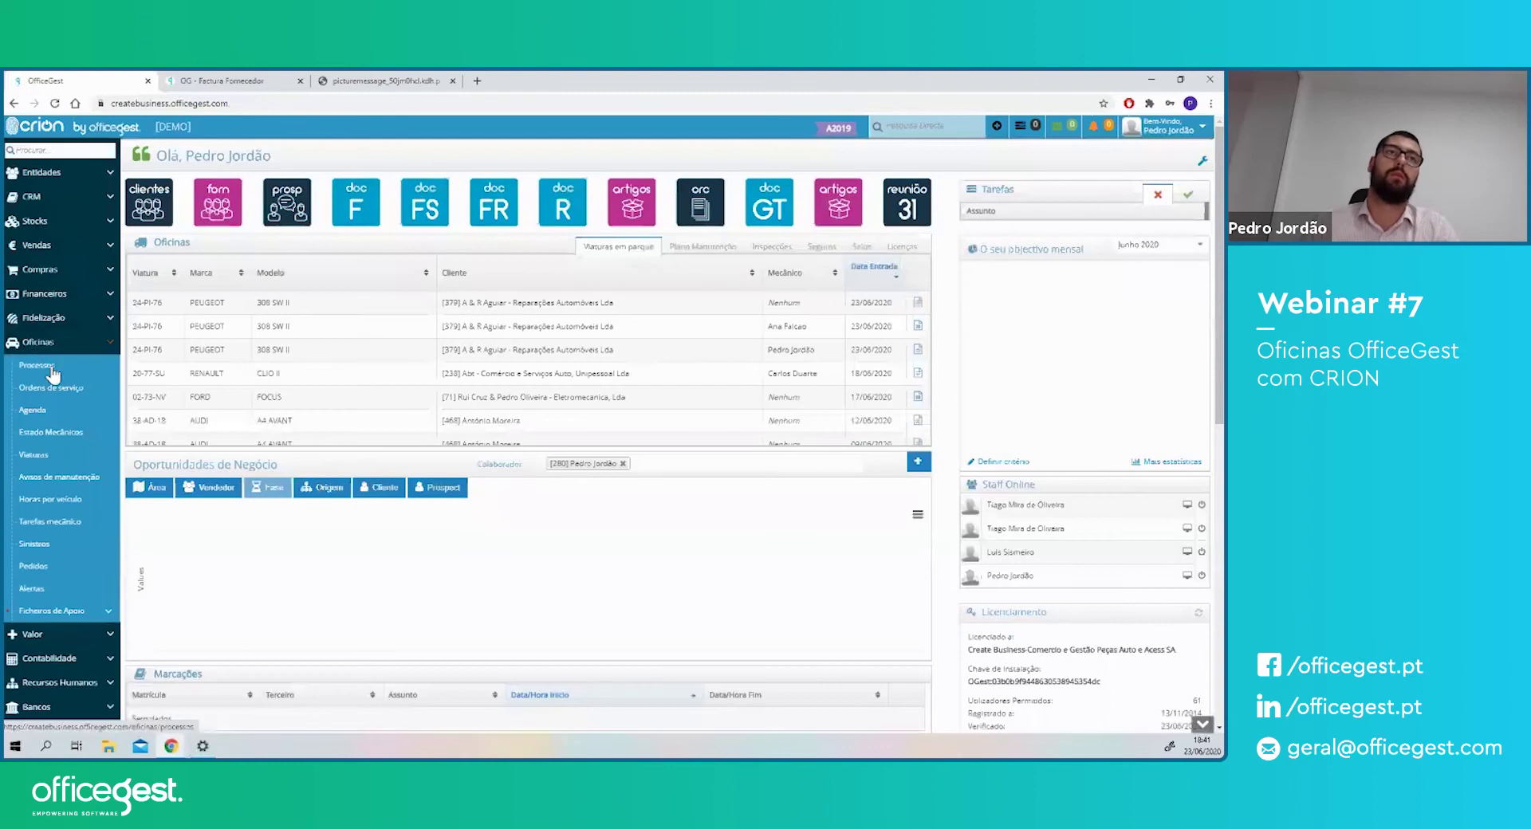
pyautogui.click(56, 389)
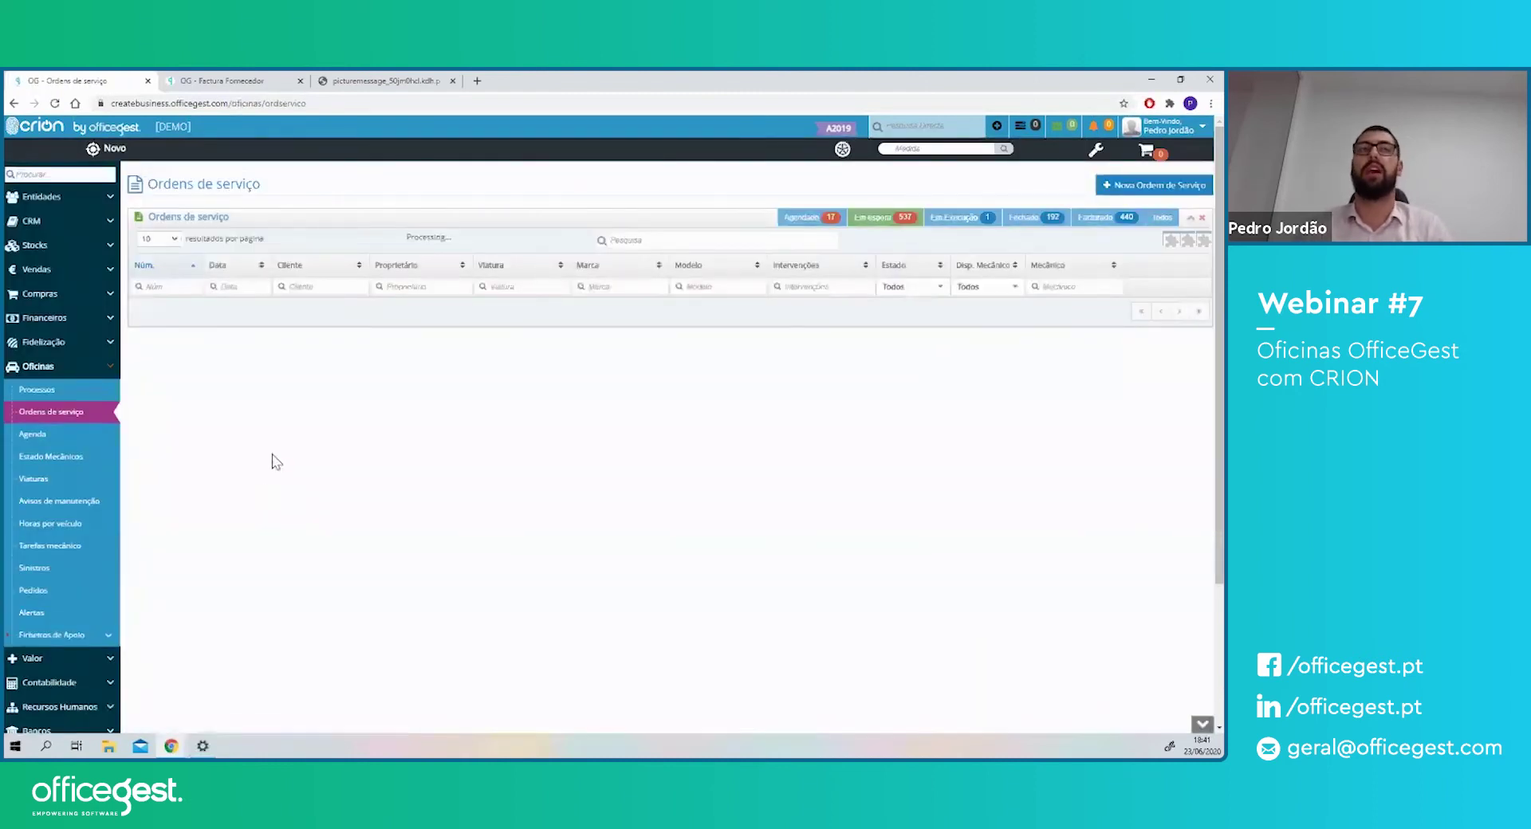
pyautogui.click(242, 318)
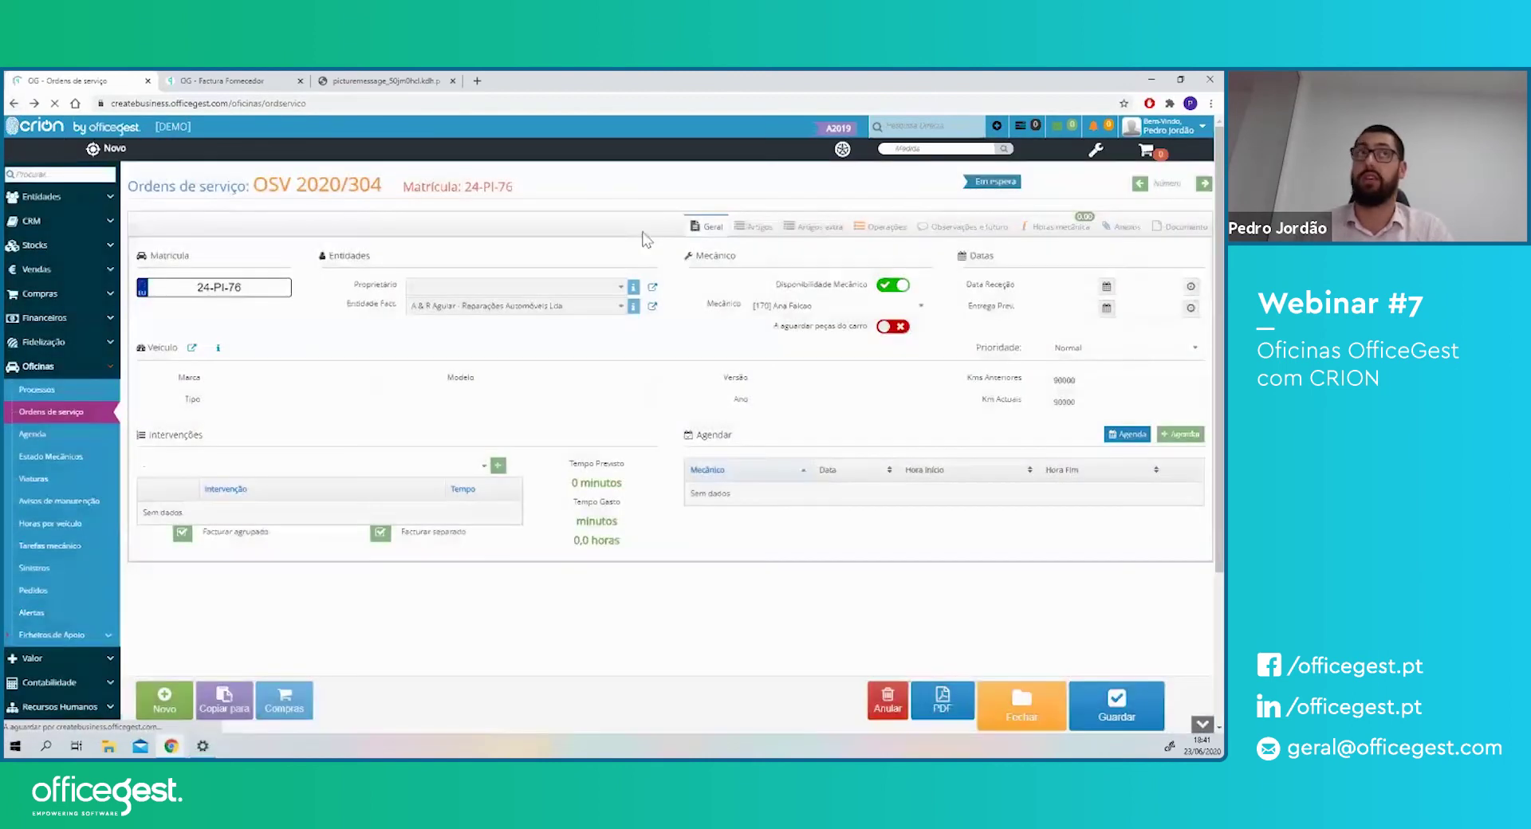
pyautogui.click(14, 103)
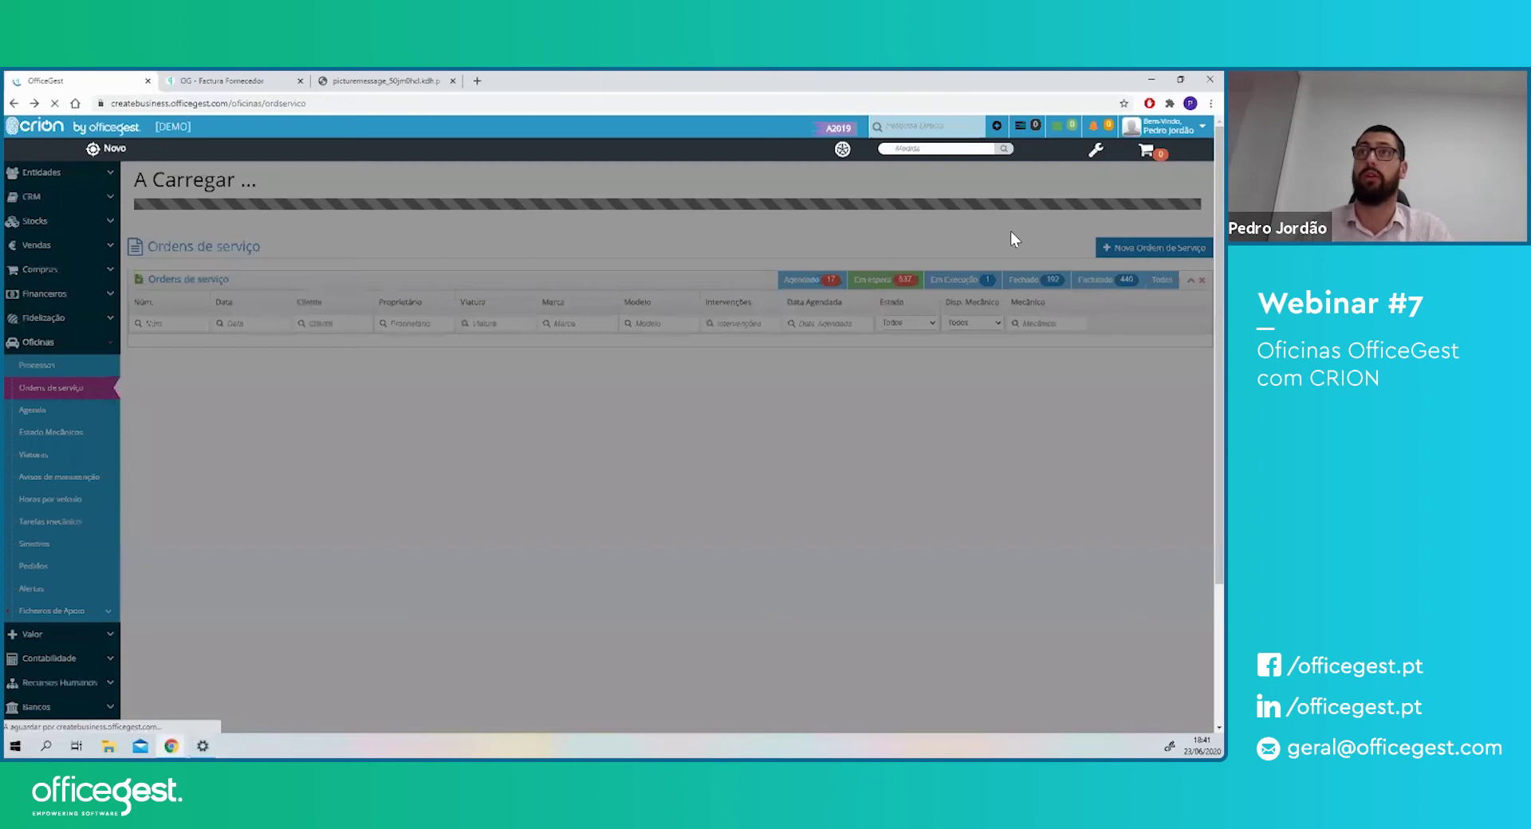
# - Check the mechanics' status overview, then filter Em Execução and open OSV 2020/305
pyautogui.click(961, 217)
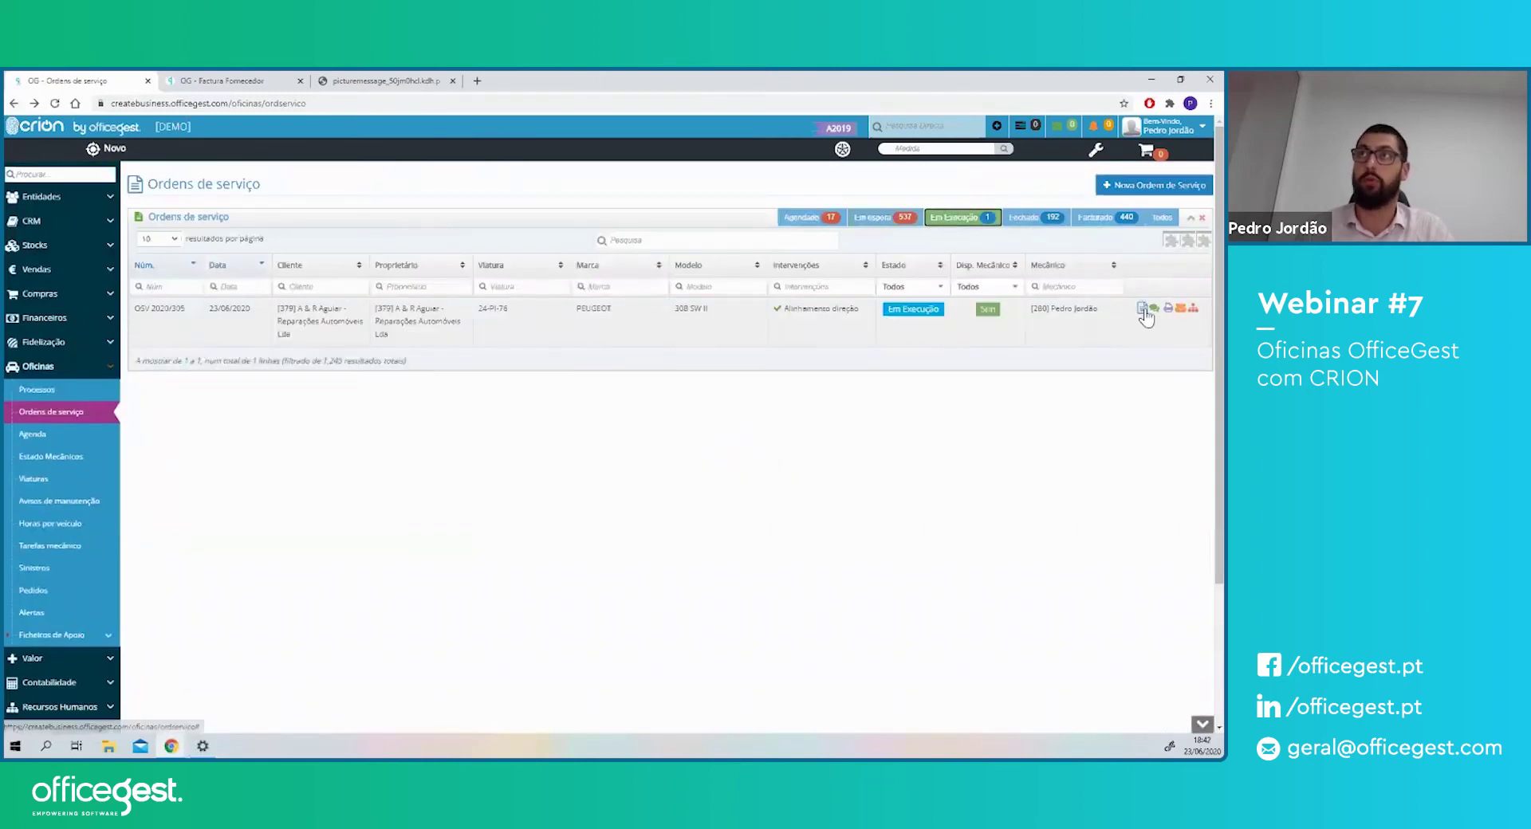
pyautogui.click(74, 459)
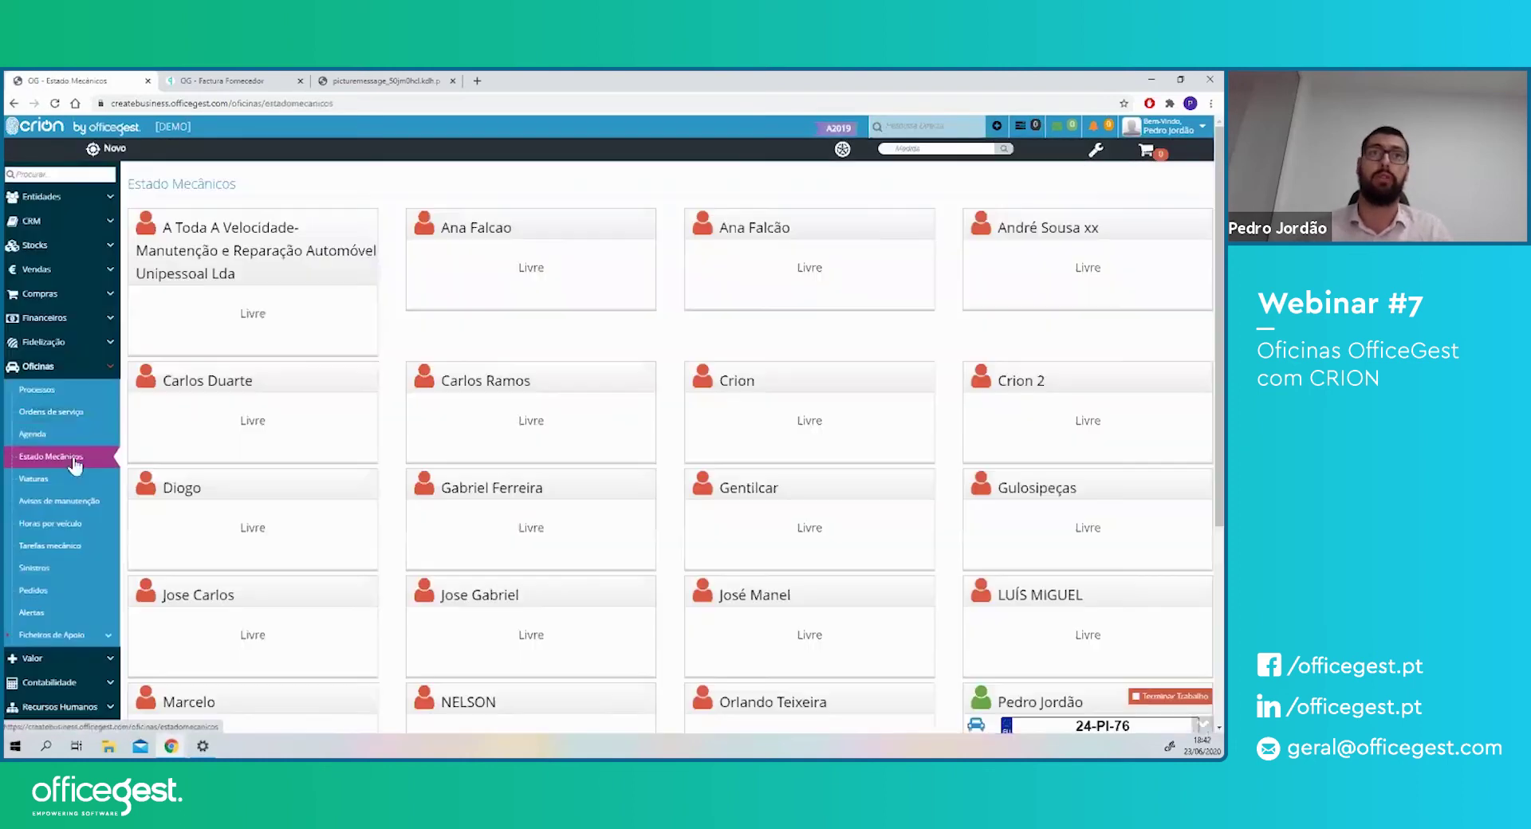
pyautogui.scroll(-2, 454, 513)
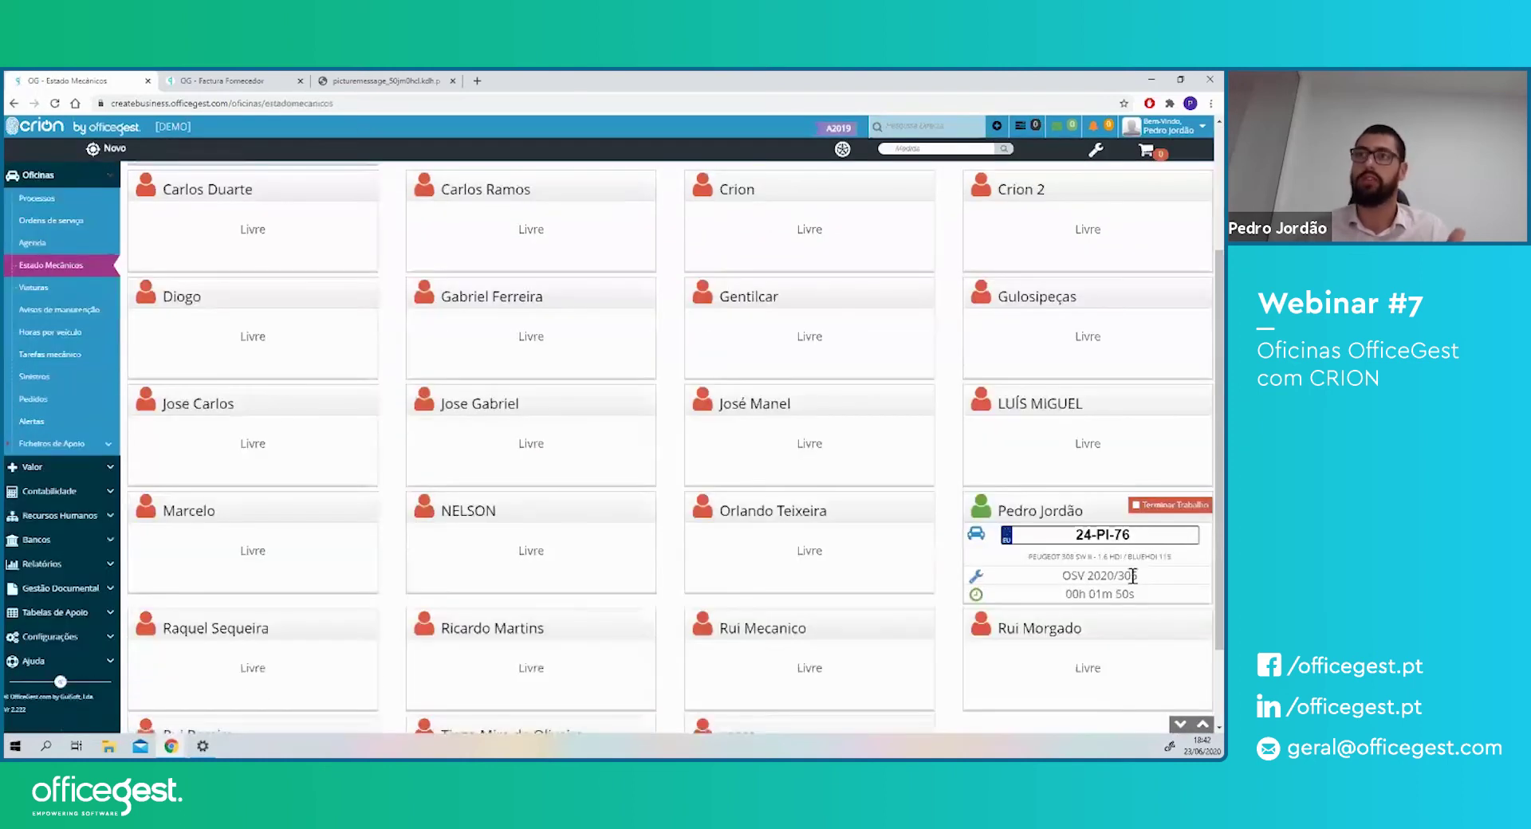
pyautogui.scroll(3, 356, 433)
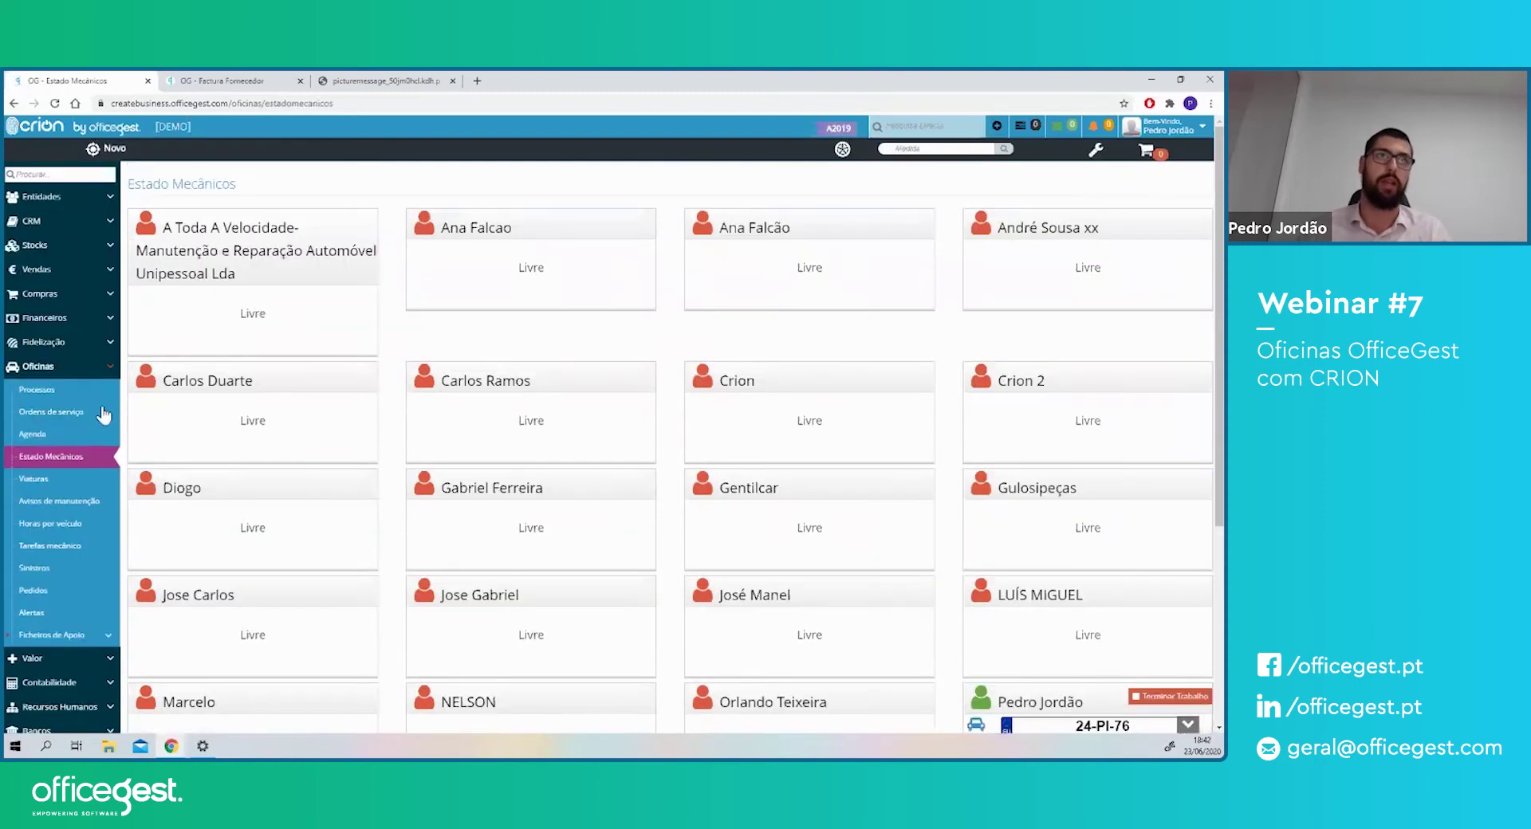
pyautogui.click(46, 409)
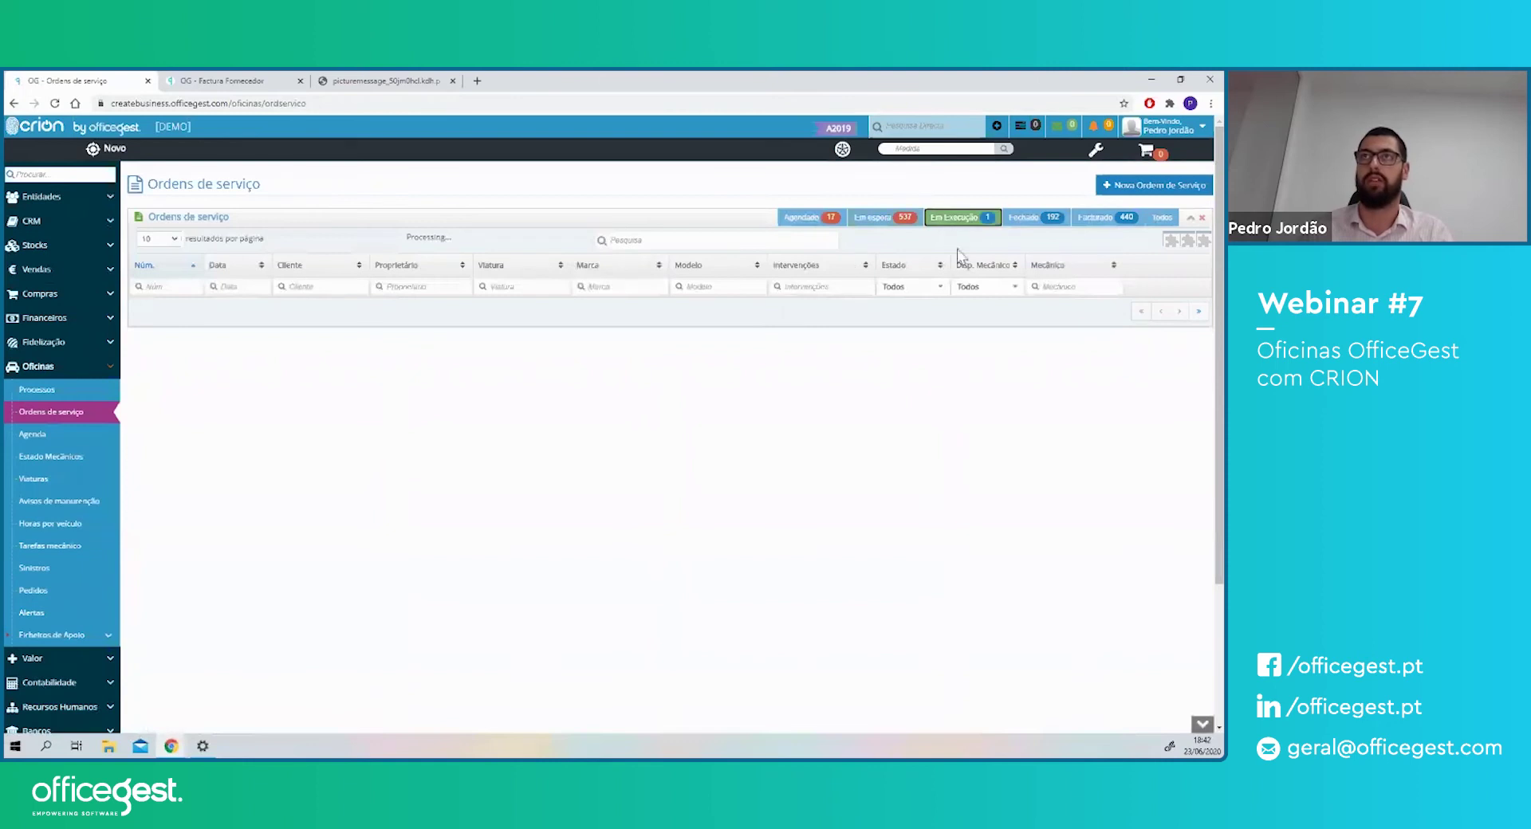
pyautogui.click(959, 219)
pyautogui.click(829, 311)
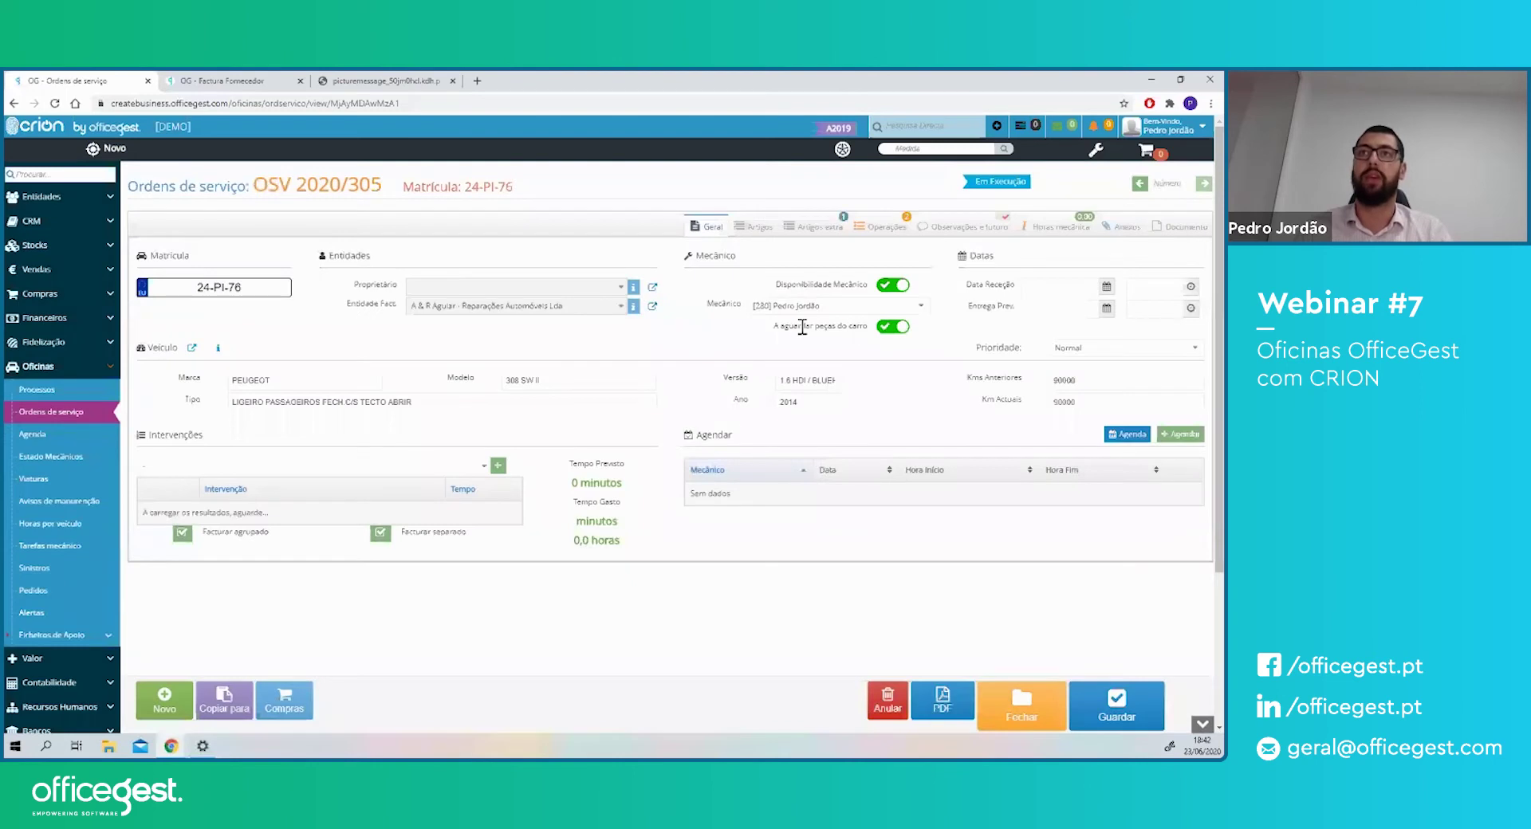
# - Switch off 'A aguardar peças do carro' on OSV 2020/305 and save, confirming with OK
pyautogui.moveTo(801, 327); pyautogui.dragTo(875, 329)
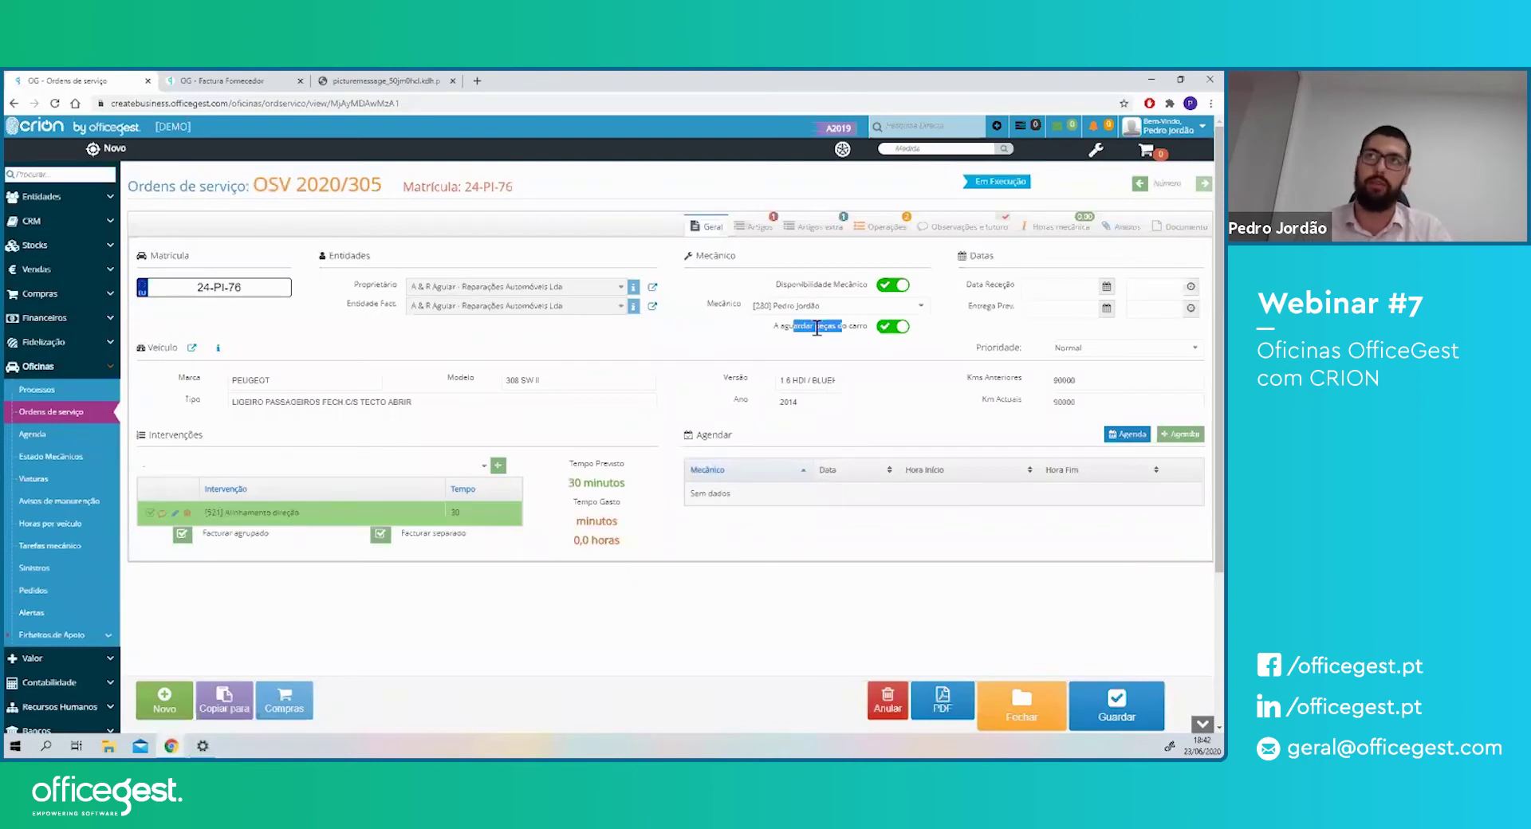
pyautogui.click(893, 328)
pyautogui.click(1116, 702)
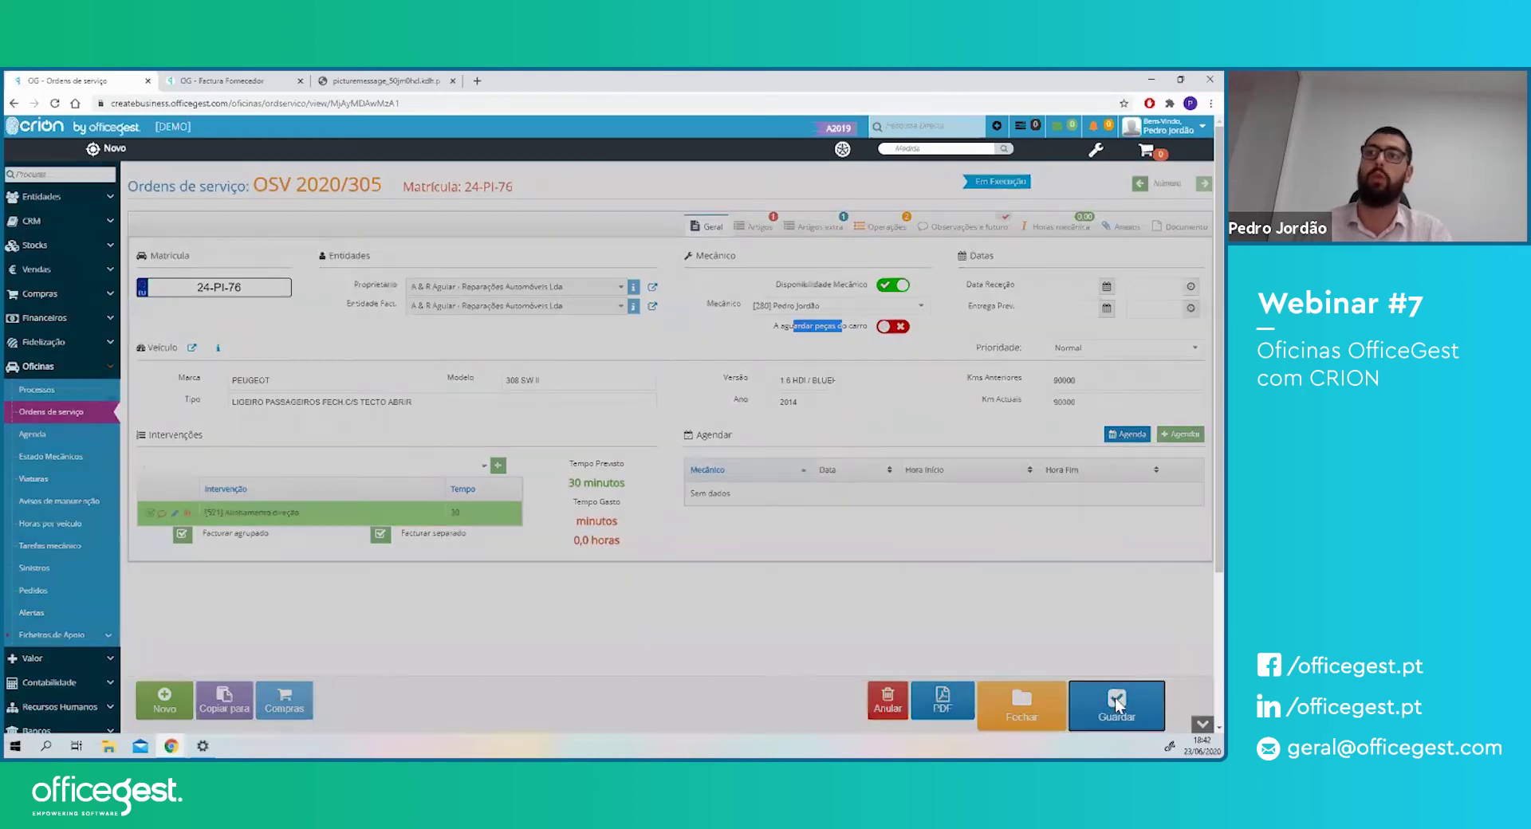
pyautogui.click(758, 237)
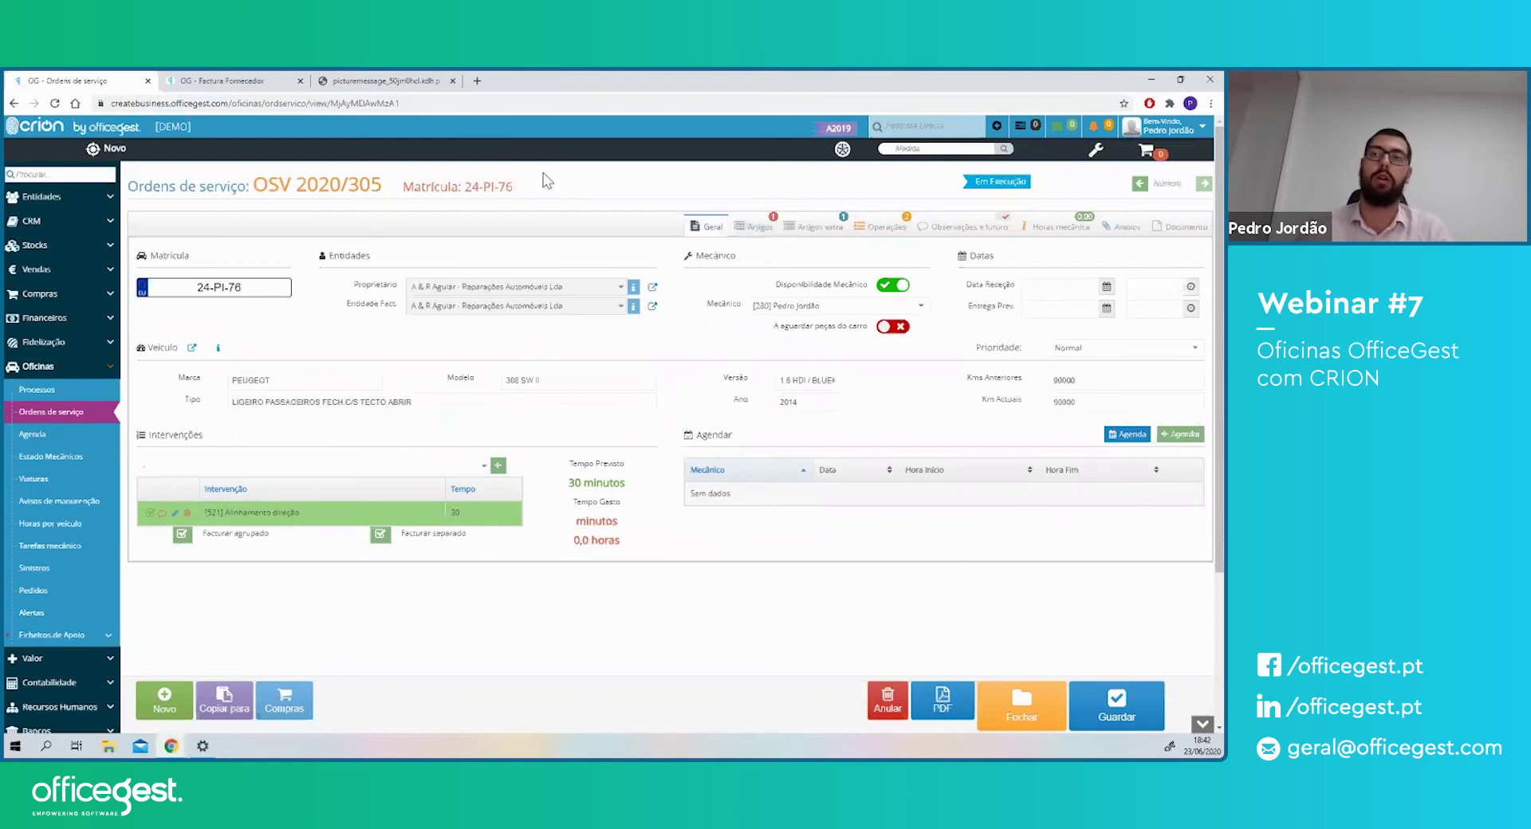
pyautogui.moveTo(399, 102); pyautogui.dragTo(232, 109)
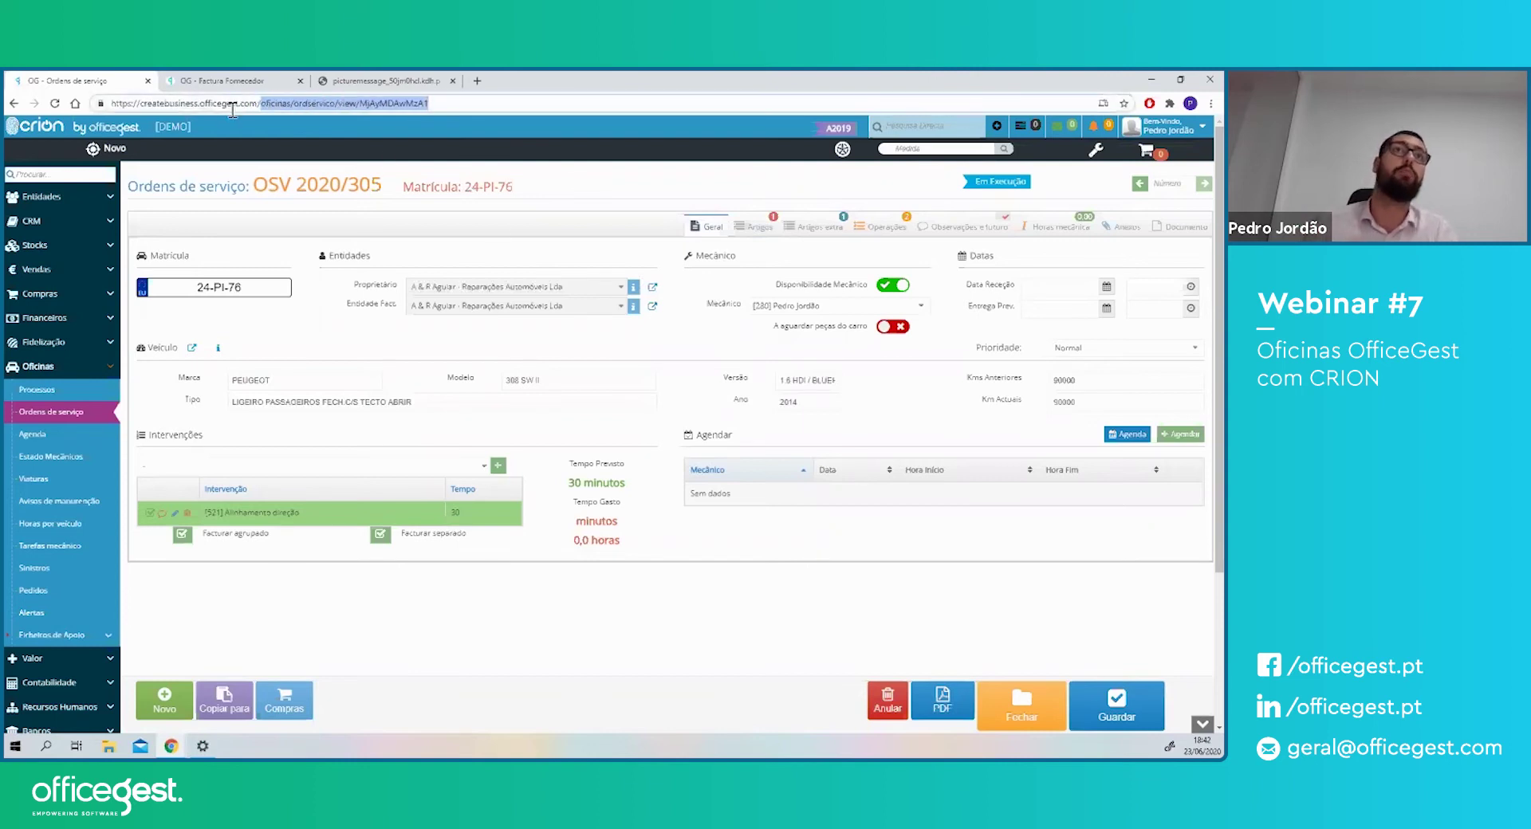
pyautogui.write('mecanicos')
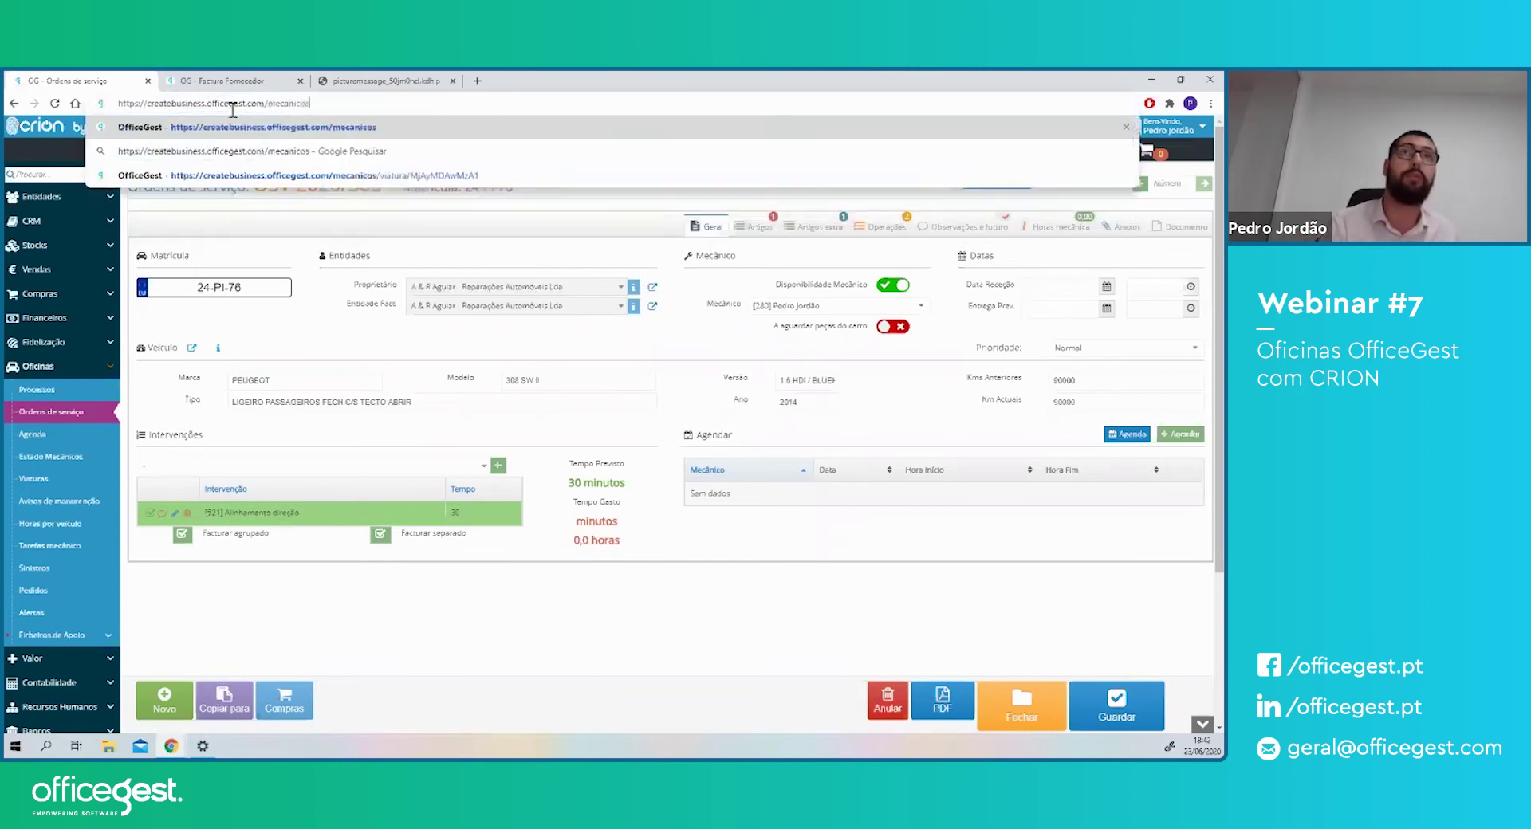
pyautogui.press('Return')
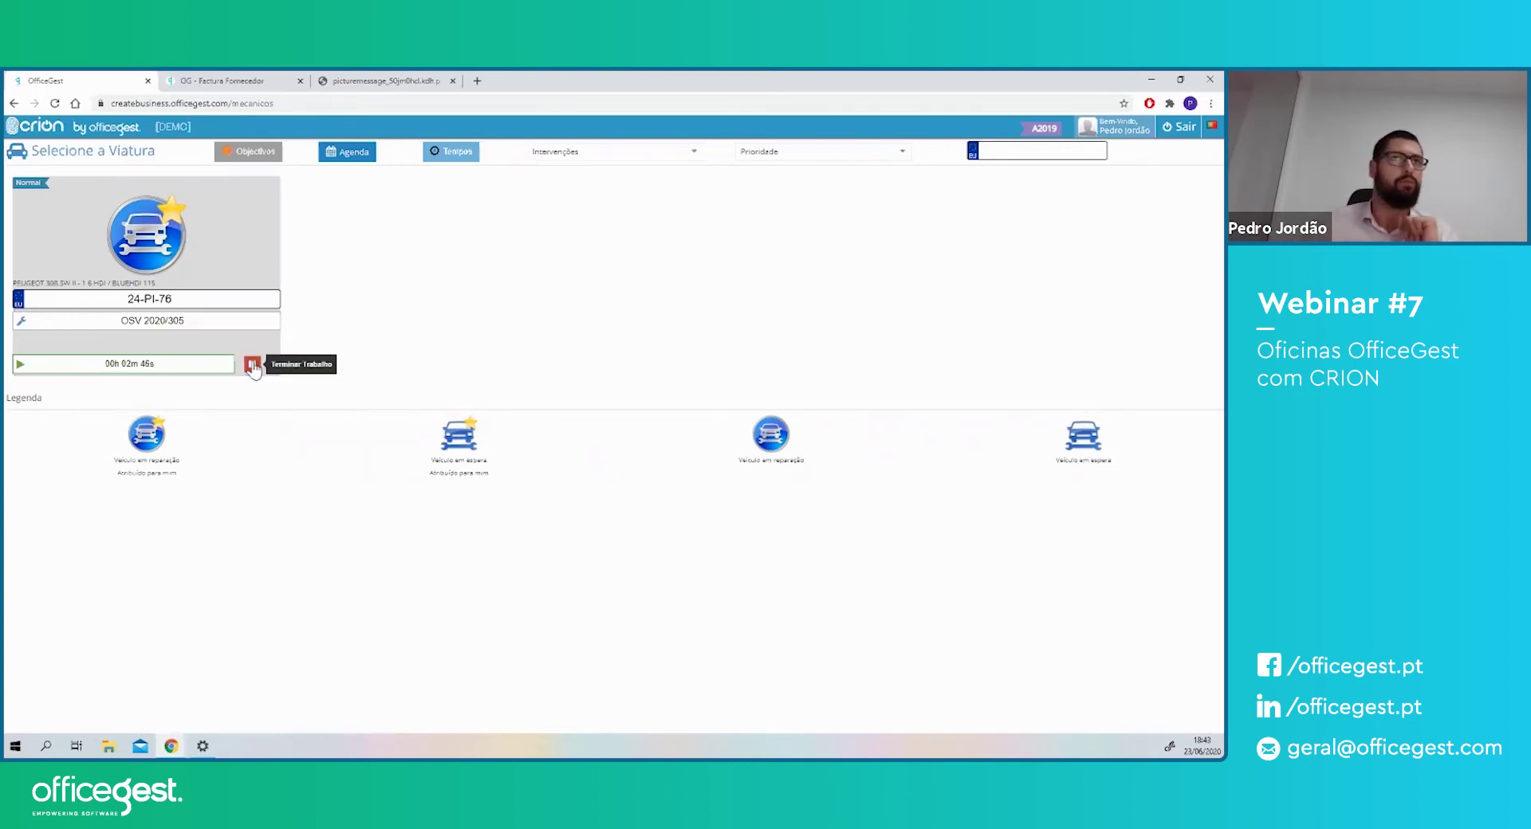
pyautogui.click(113, 299)
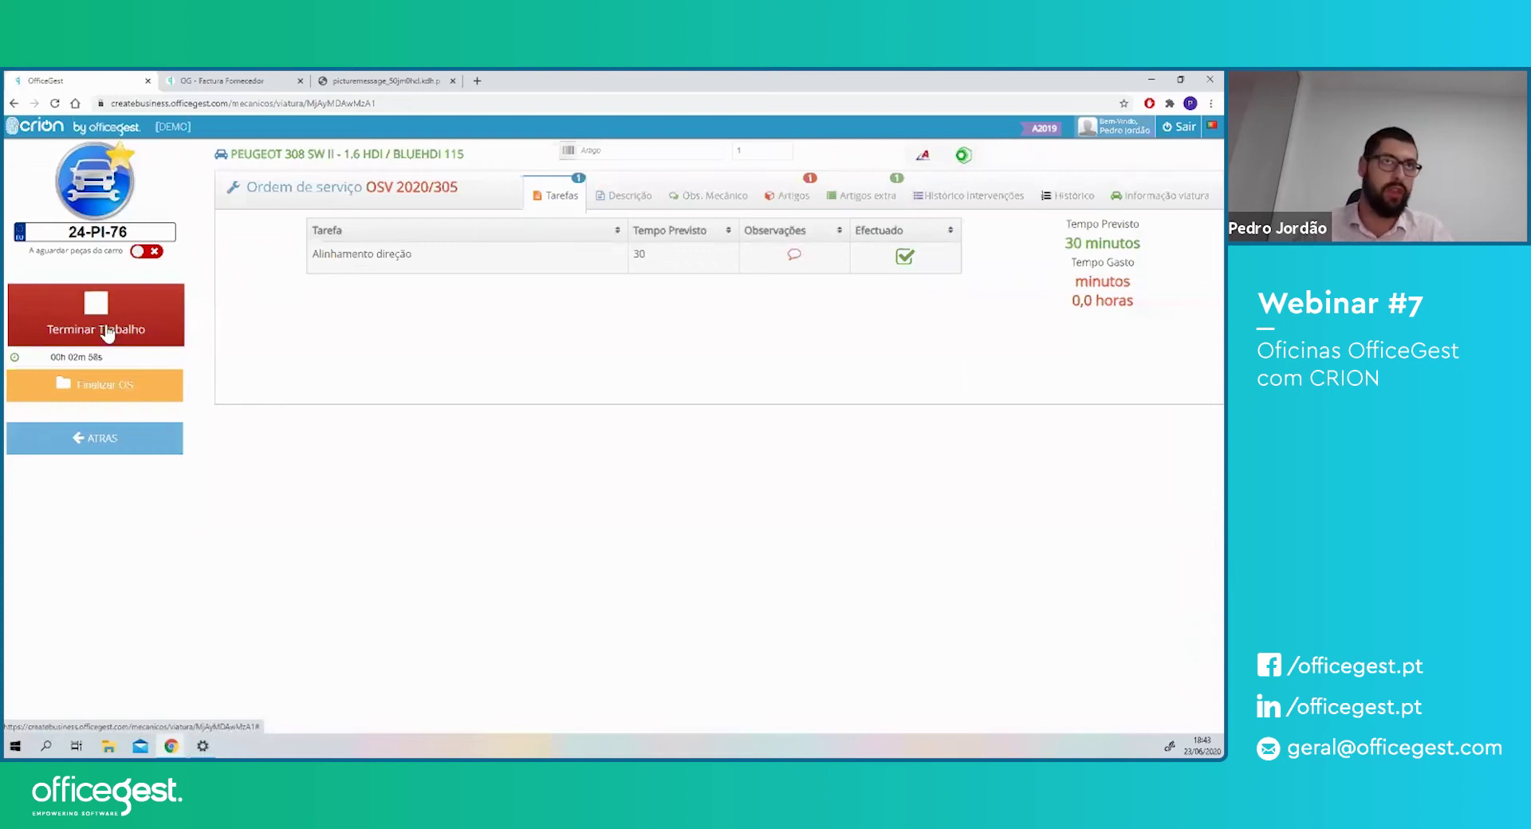
pyautogui.click(118, 392)
pyautogui.click(765, 247)
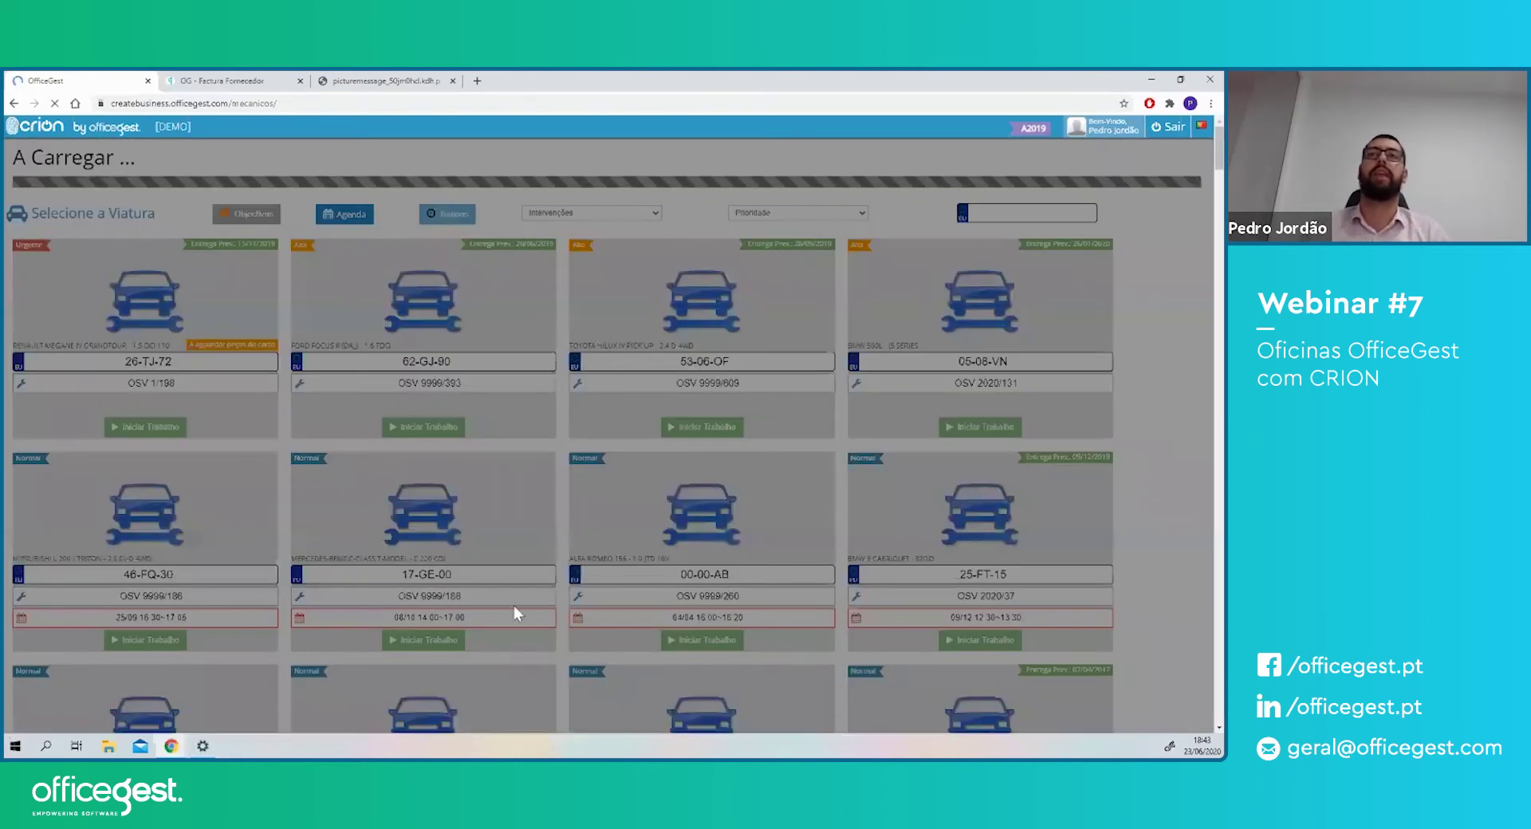
pyautogui.moveTo(295, 105); pyautogui.dragTo(260, 106)
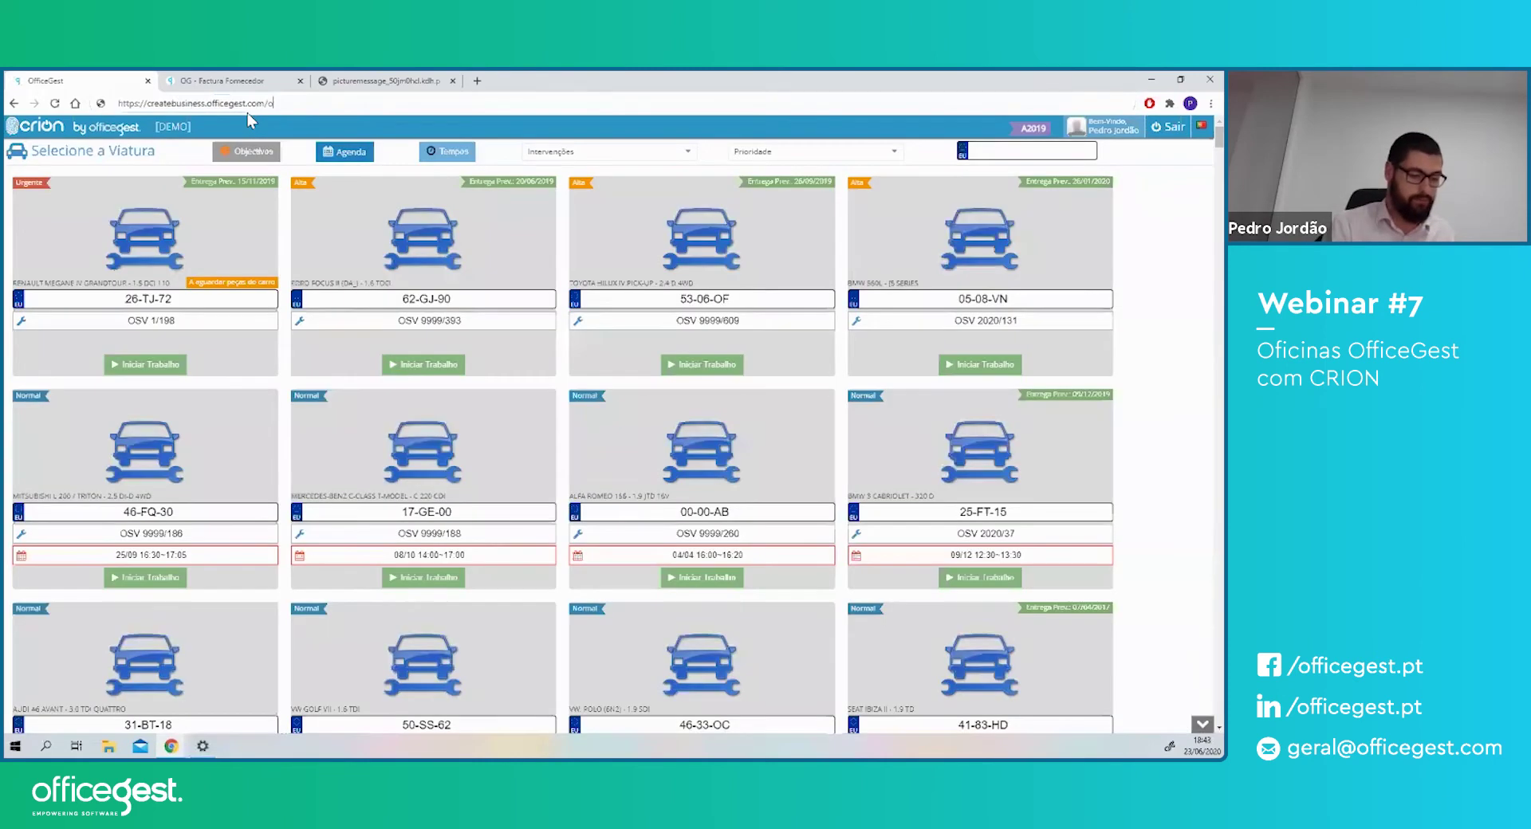
# - Load /oficinas, filter Ordens de serviço by Fechado and open OSV 2020/305
pyautogui.write('oficinas')
pyautogui.press('Return')
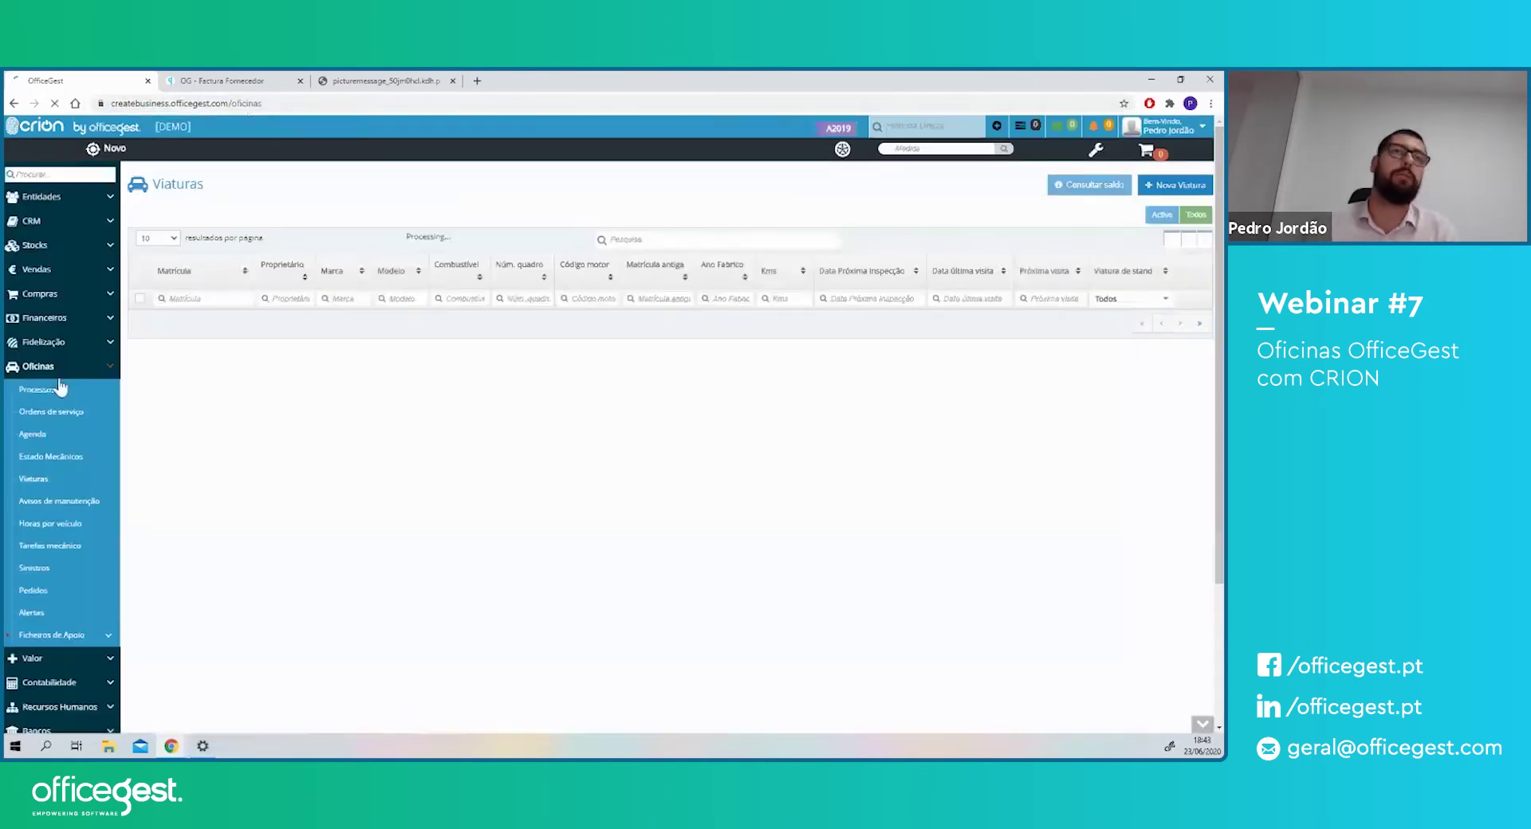
pyautogui.click(56, 413)
pyautogui.click(986, 222)
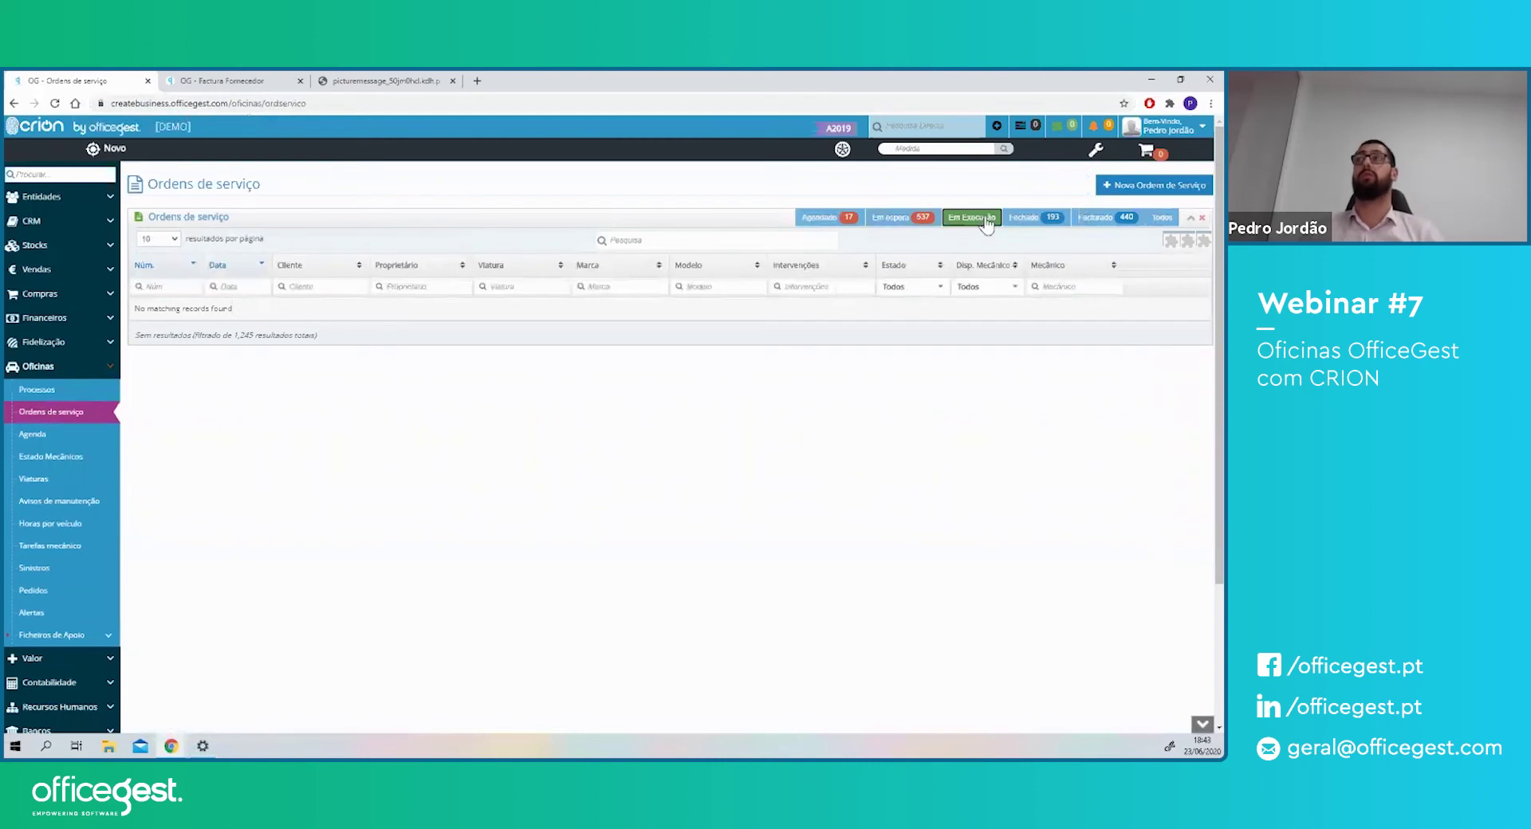
pyautogui.click(1033, 218)
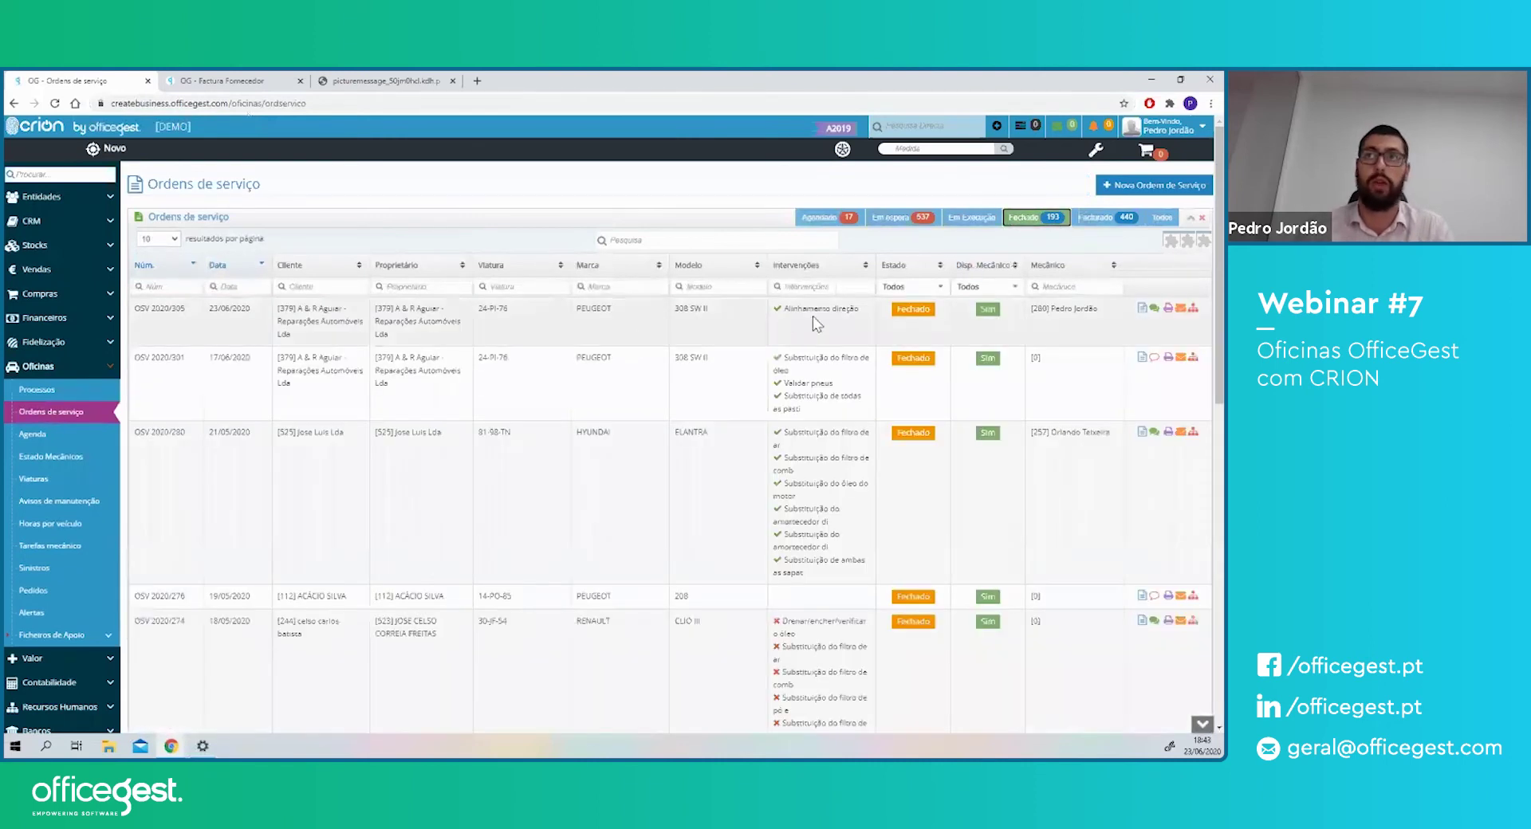
pyautogui.doubleClick(785, 330)
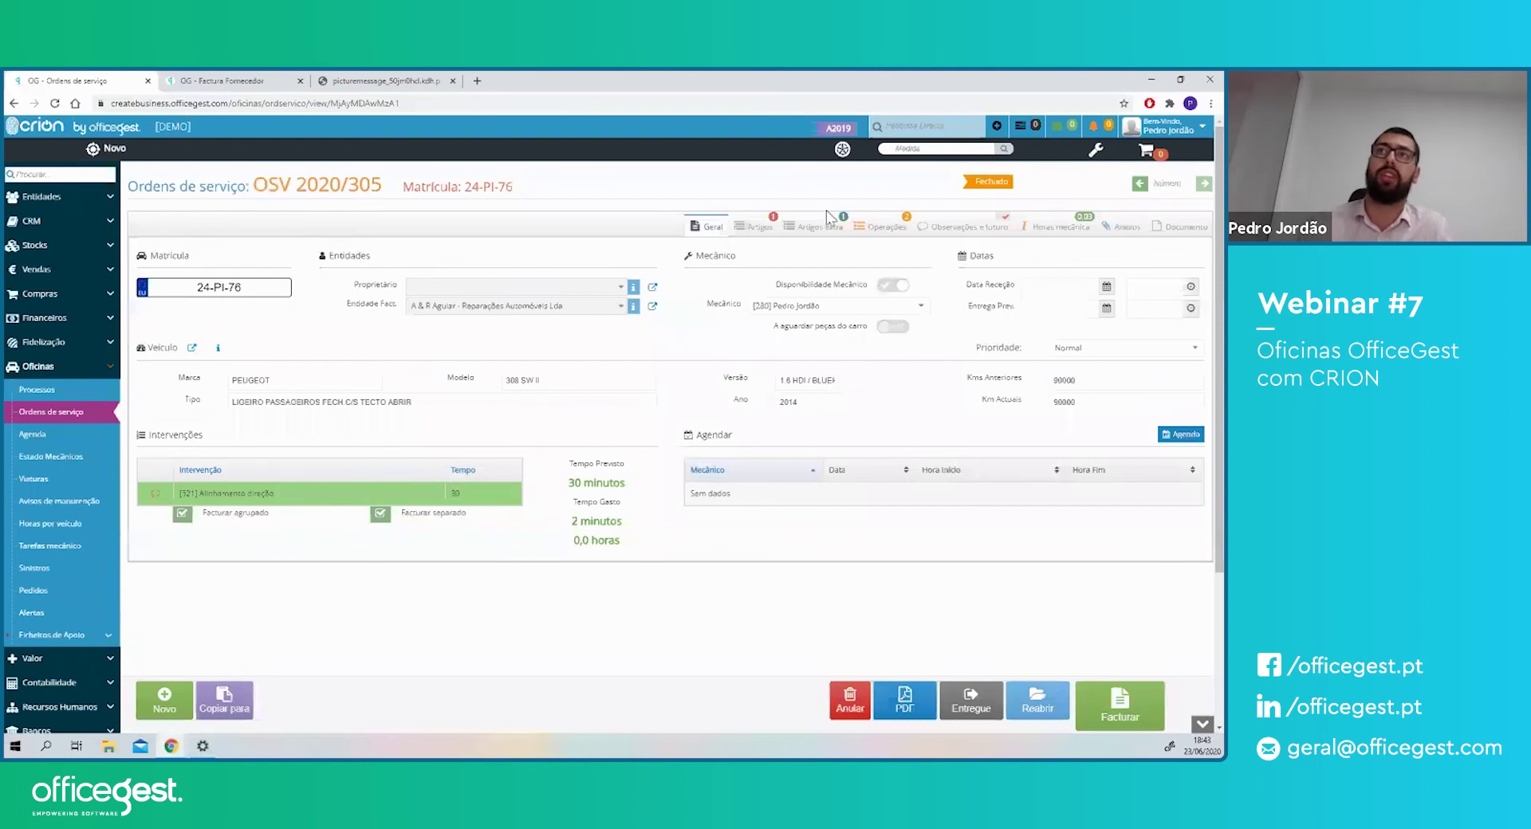
# - Review OSV 2020/305's Artigos and Artigos extra tabs, then go back to Geral
pyautogui.click(767, 228)
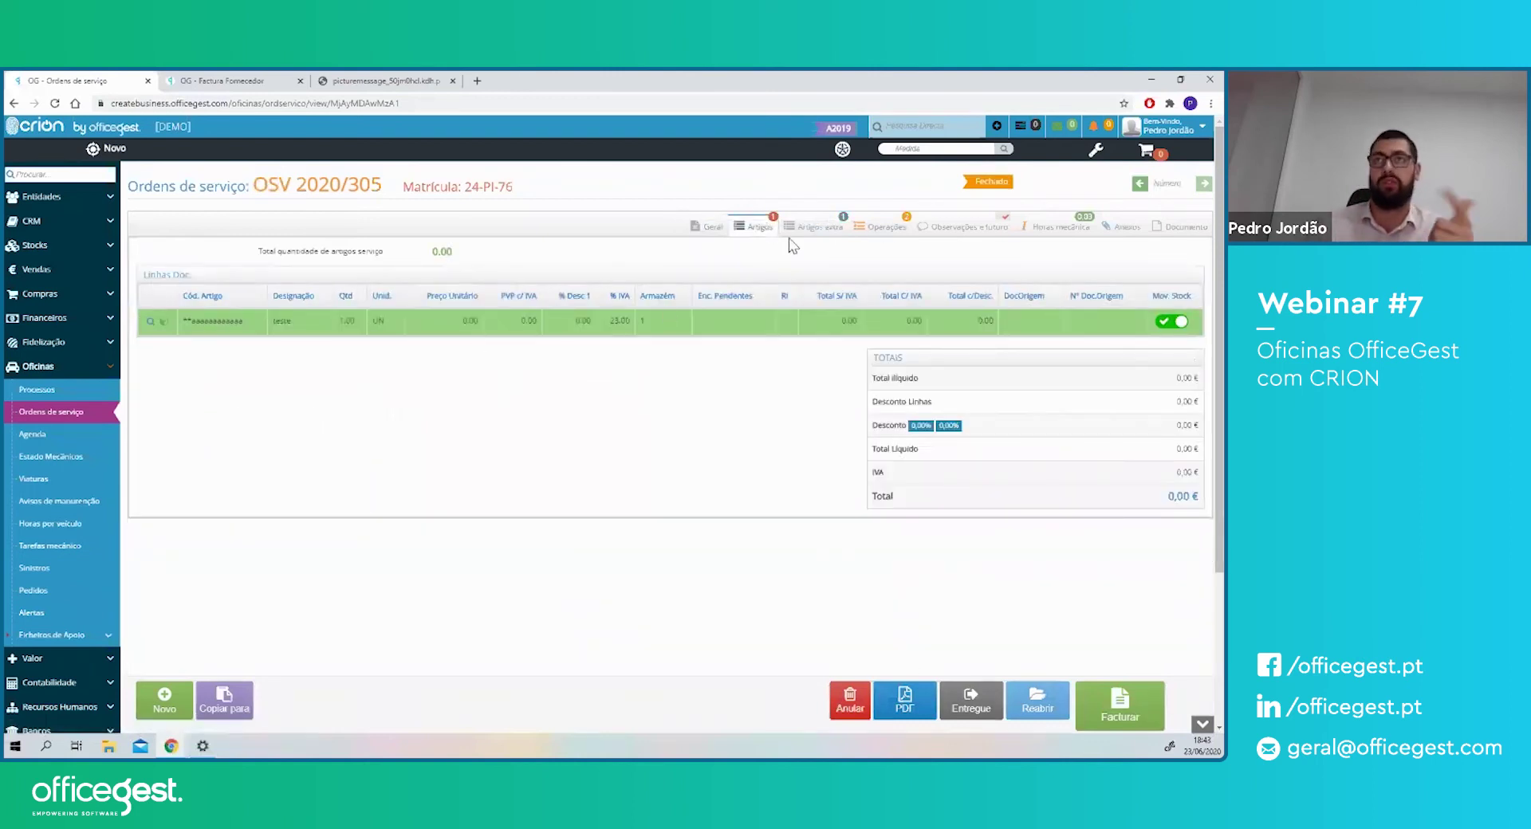
pyautogui.click(822, 230)
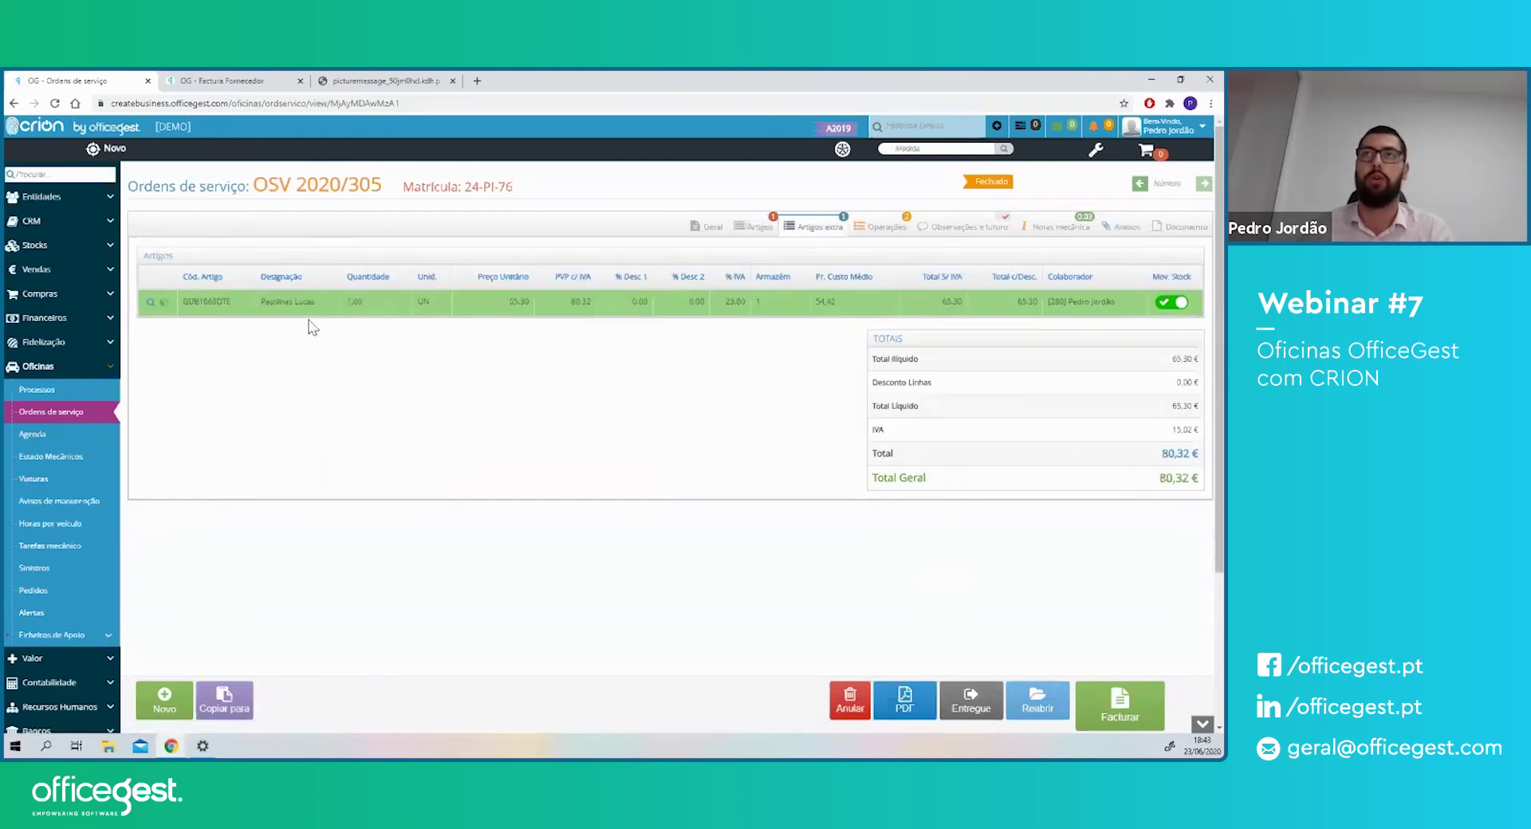
pyautogui.click(706, 228)
# - Tick Facturar separado for the alignment intervention and start invoicing the order
pyautogui.moveTo(160, 434); pyautogui.dragTo(190, 434)
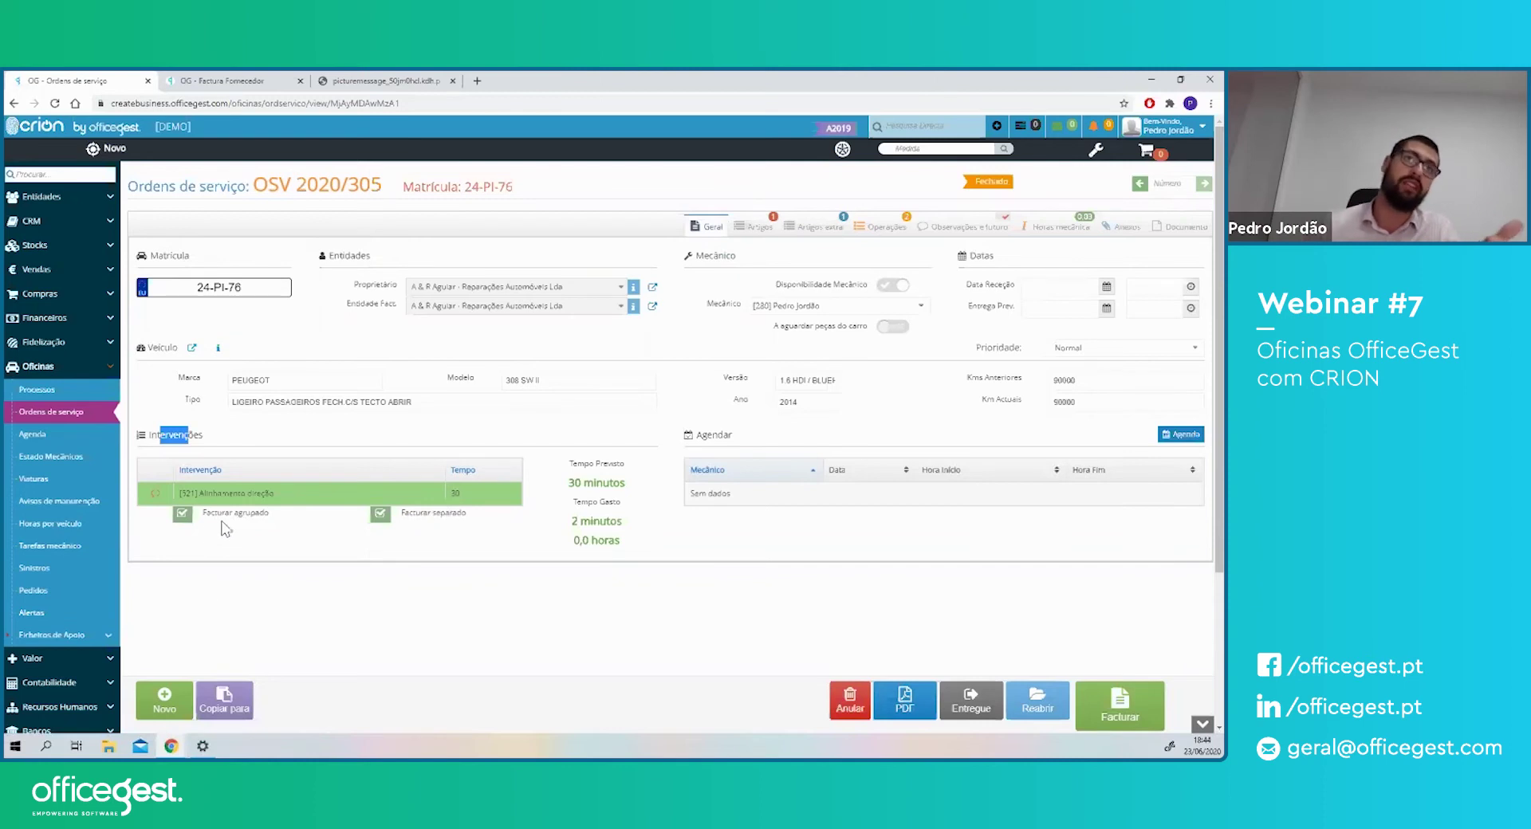
pyautogui.moveTo(223, 513); pyautogui.dragTo(252, 512)
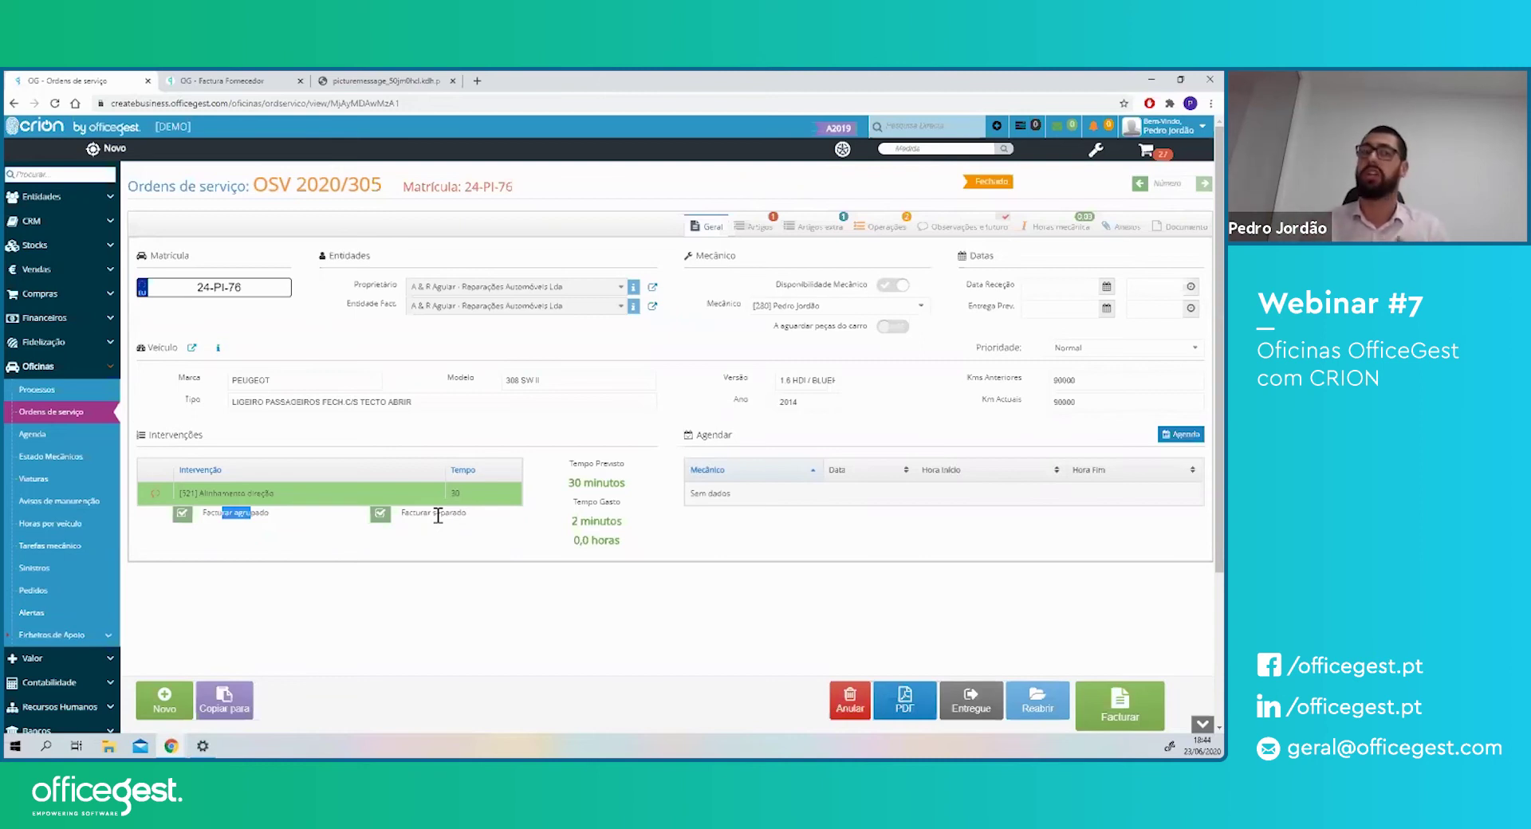
pyautogui.click(374, 509)
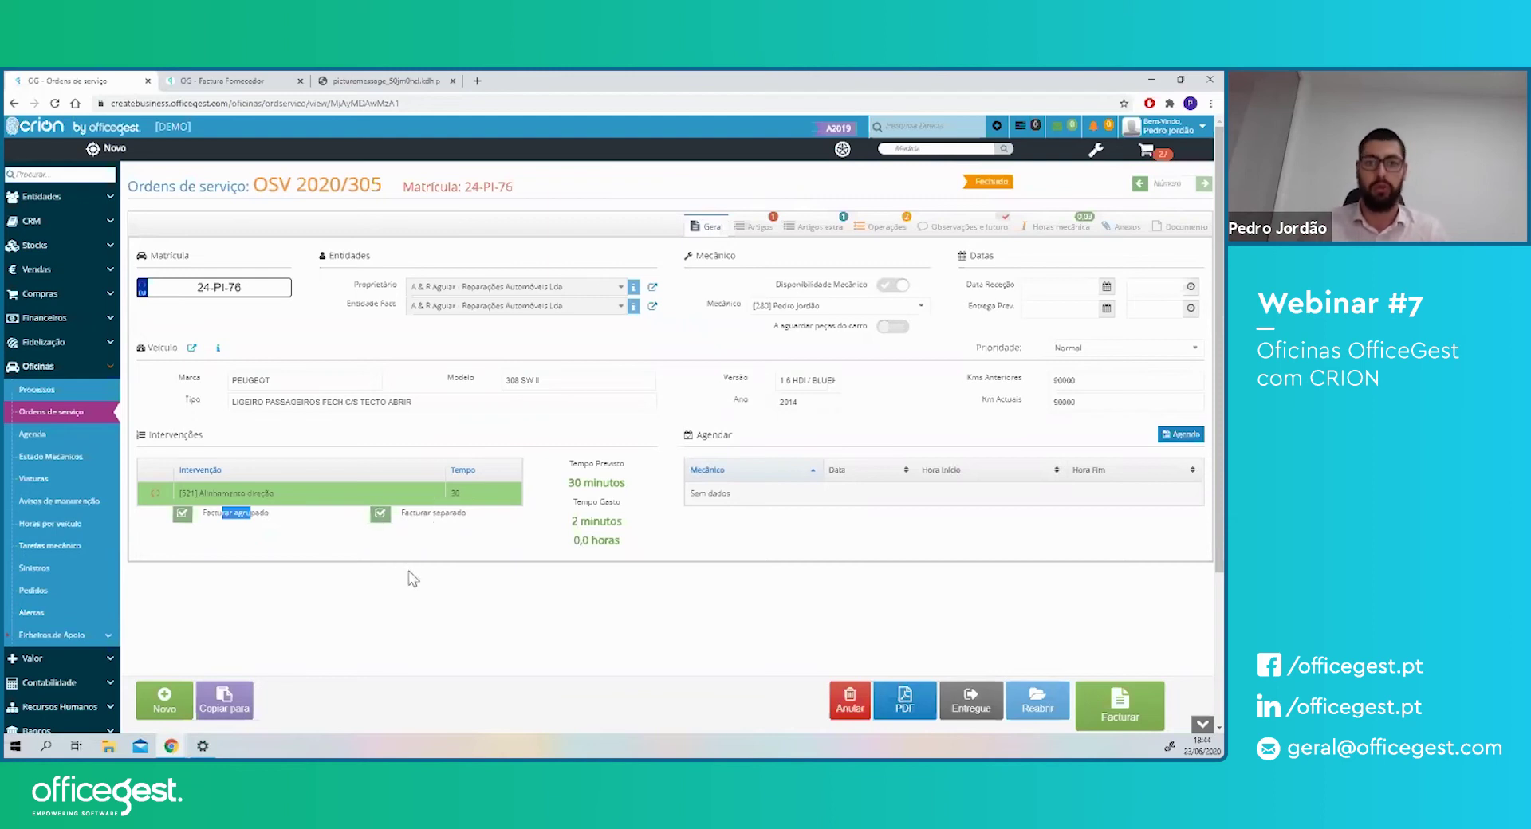
pyautogui.click(311, 586)
pyautogui.moveTo(224, 513); pyautogui.dragTo(257, 516)
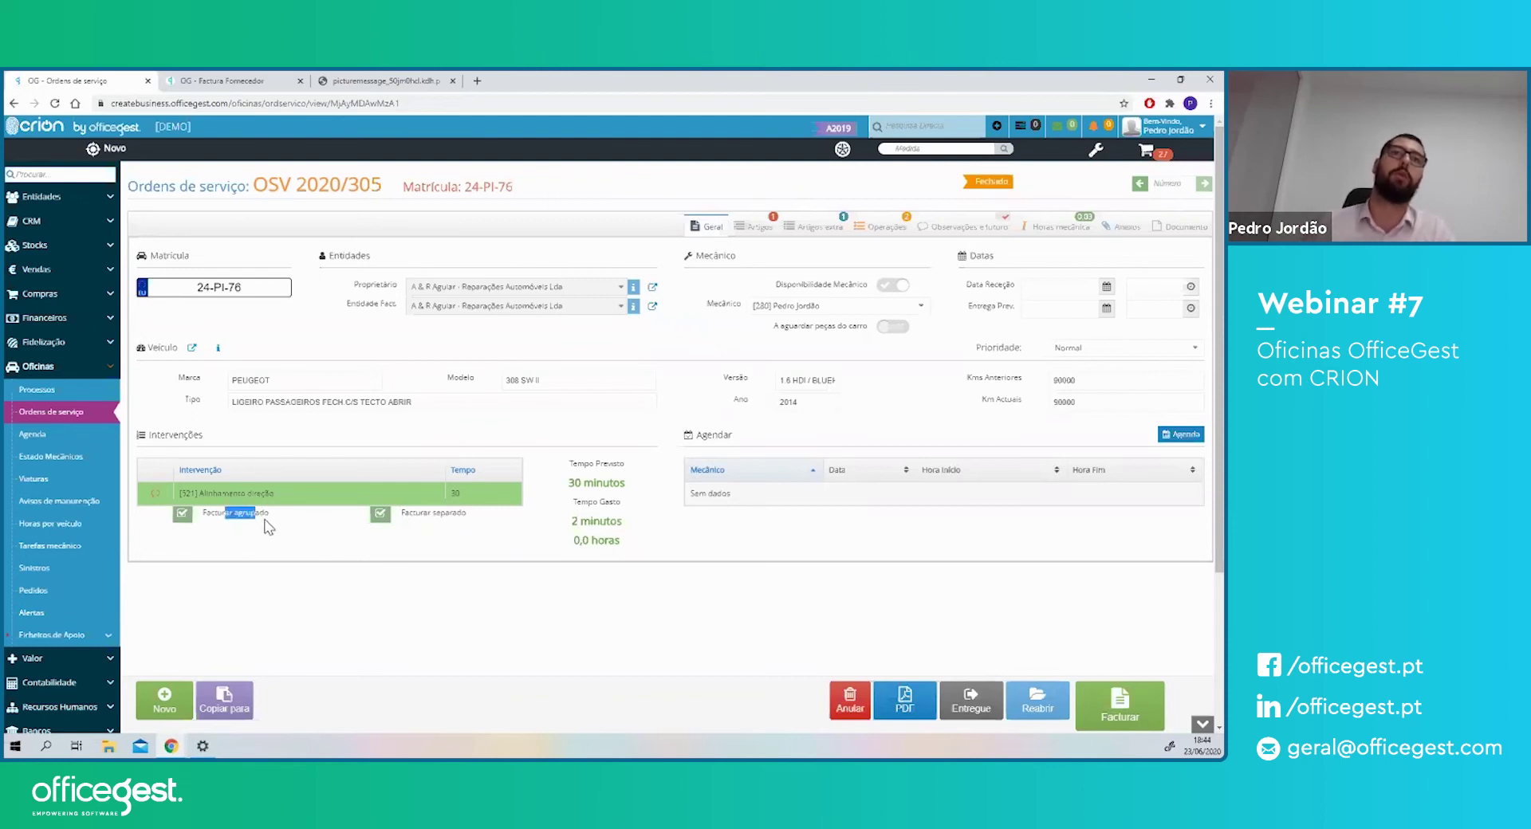
pyautogui.moveTo(412, 514); pyautogui.dragTo(447, 515)
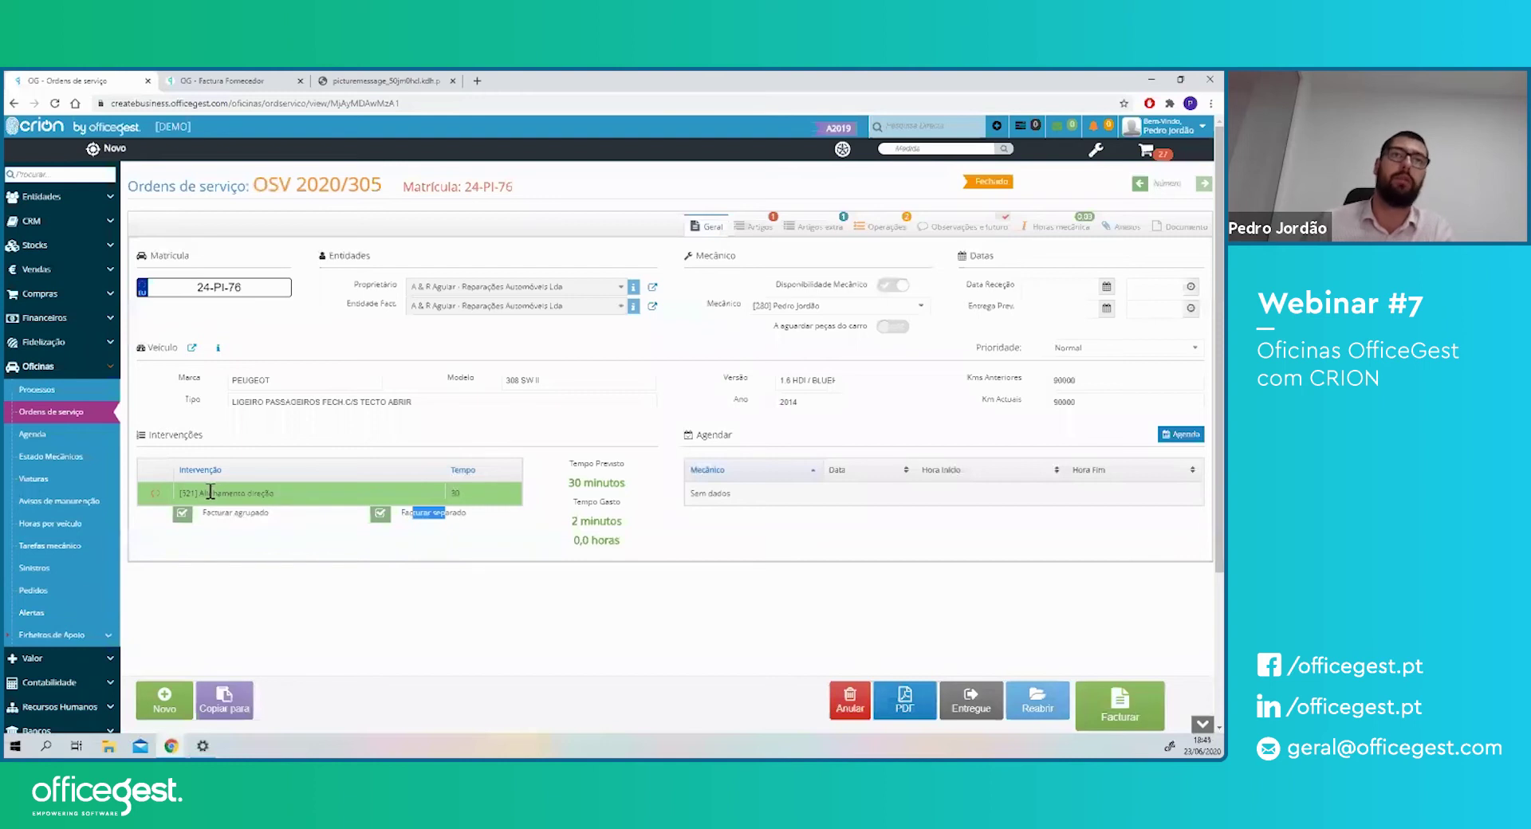
pyautogui.moveTo(207, 493); pyautogui.dragTo(257, 493)
pyautogui.click(380, 514)
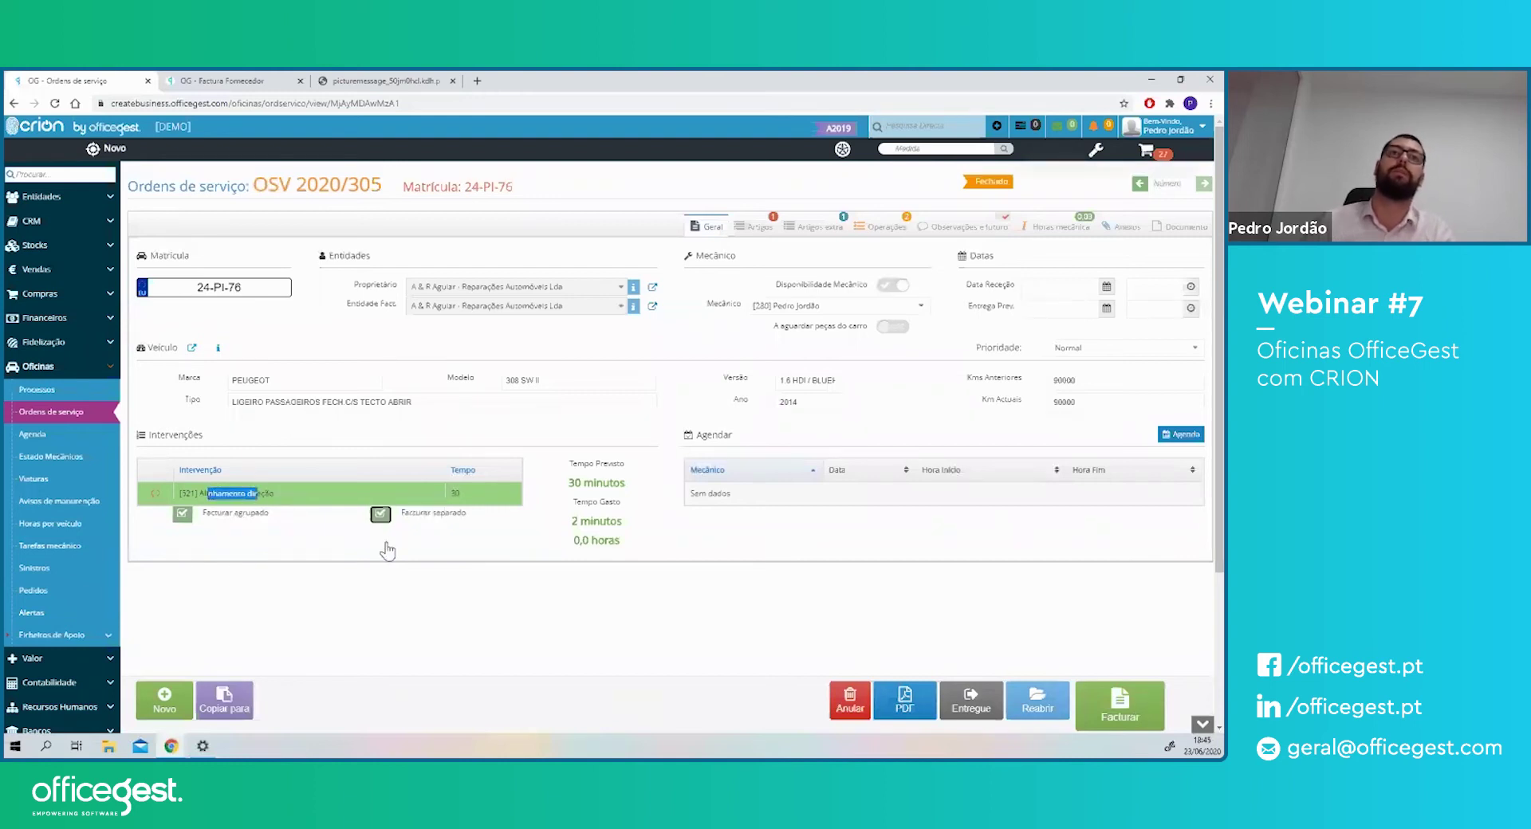
pyautogui.click(1118, 702)
# - Generate a draft Factura/Recibo from the order and dismiss the labour-hours notice
pyautogui.click(1106, 651)
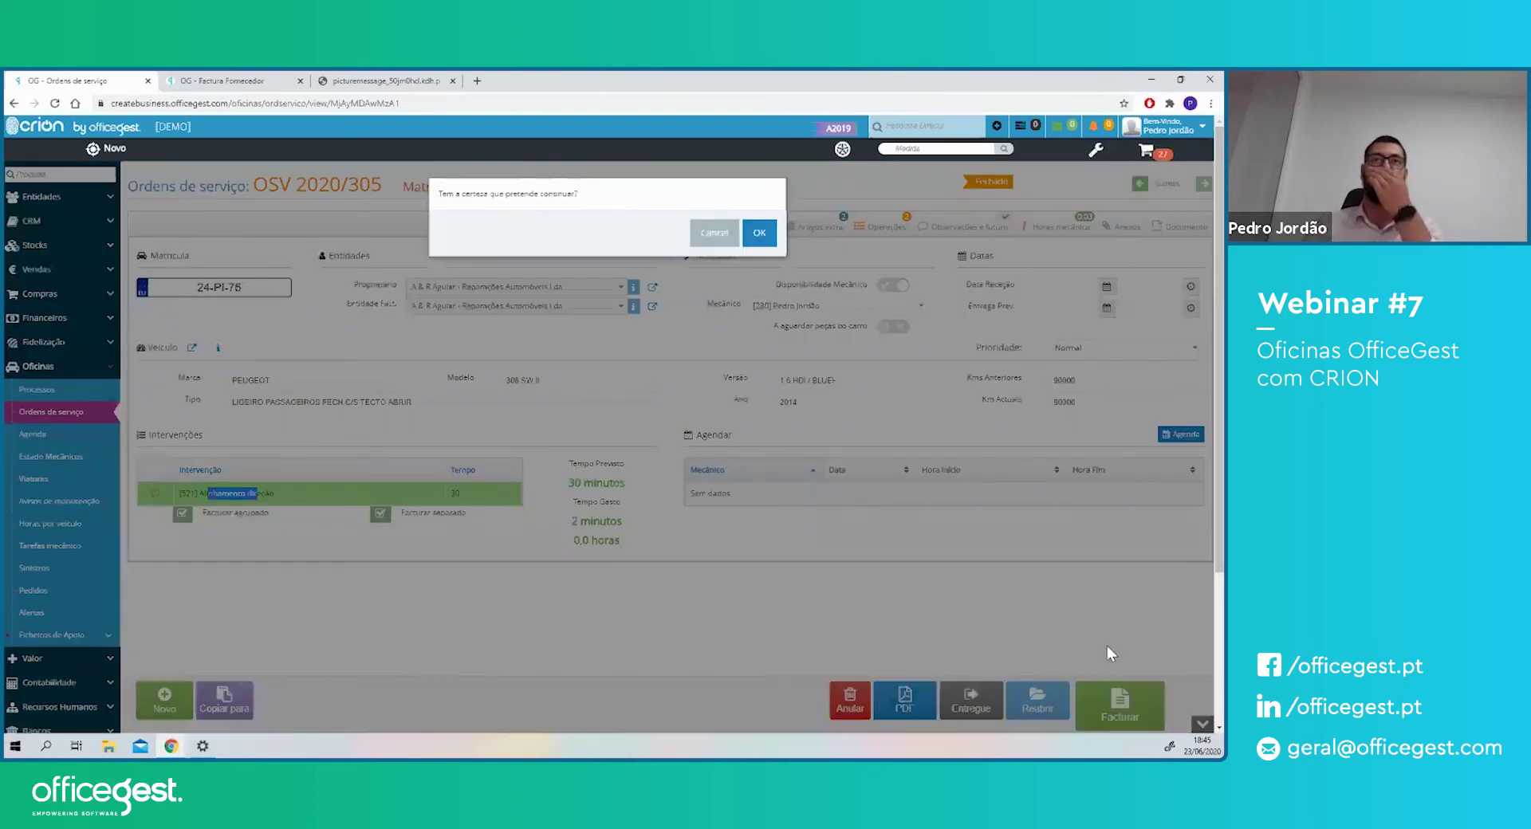
pyautogui.click(758, 234)
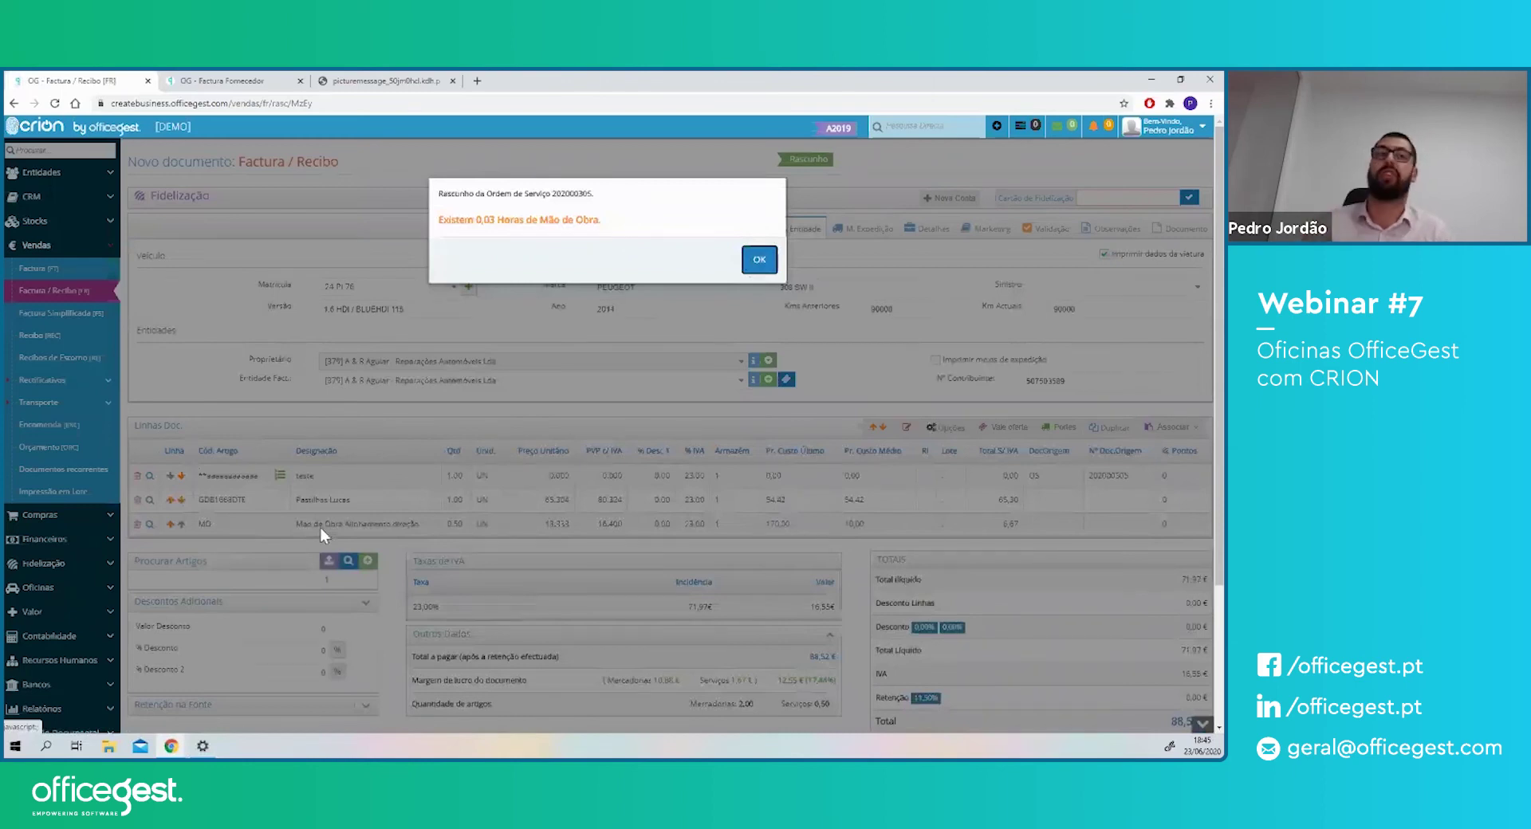
pyautogui.click(759, 259)
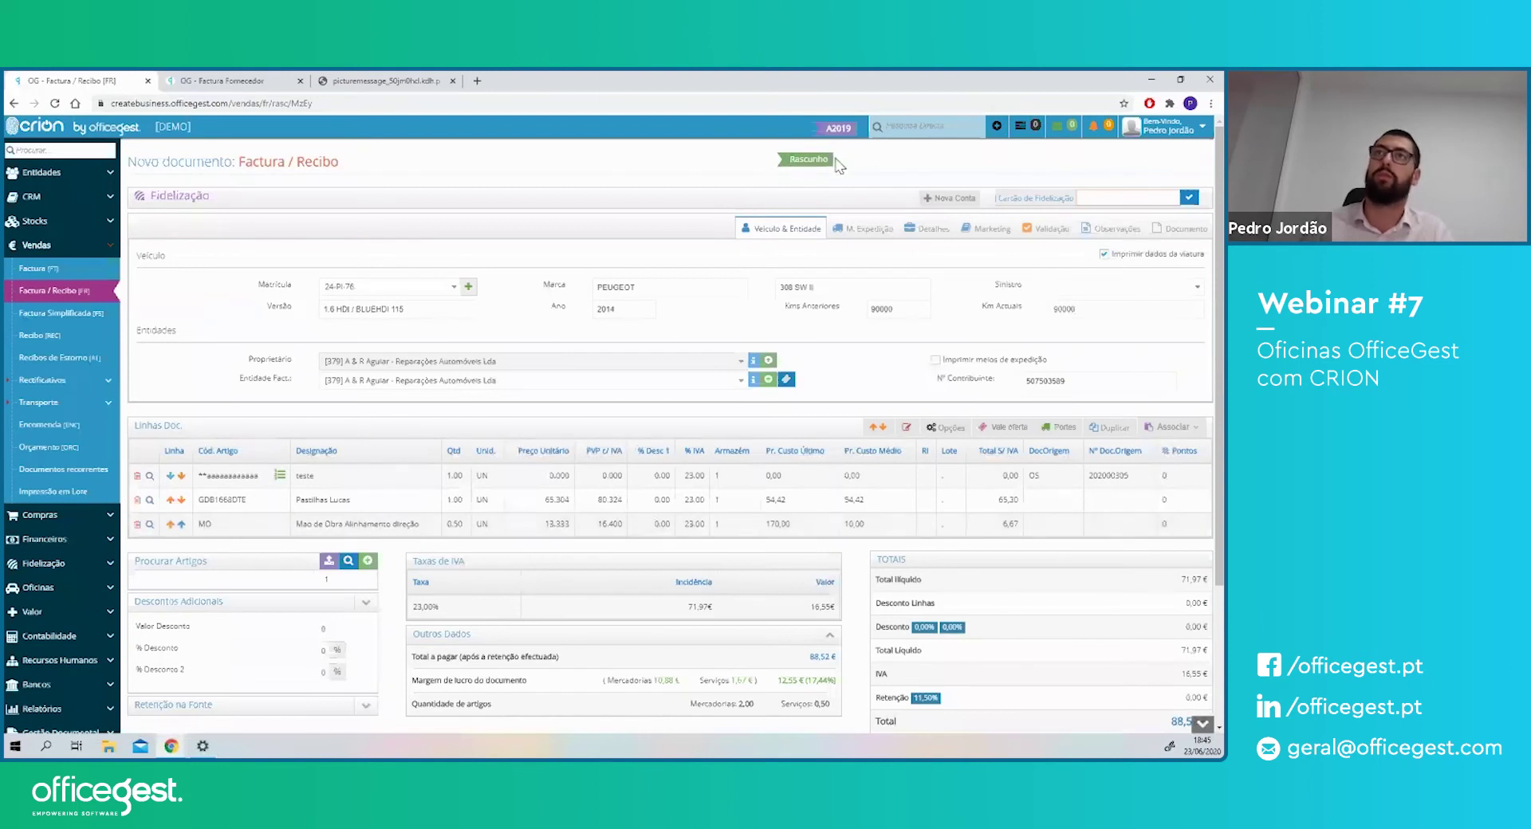
# - Set the Mão de Obra line's quantity to 1.00
pyautogui.scroll(-3, 851, 173)
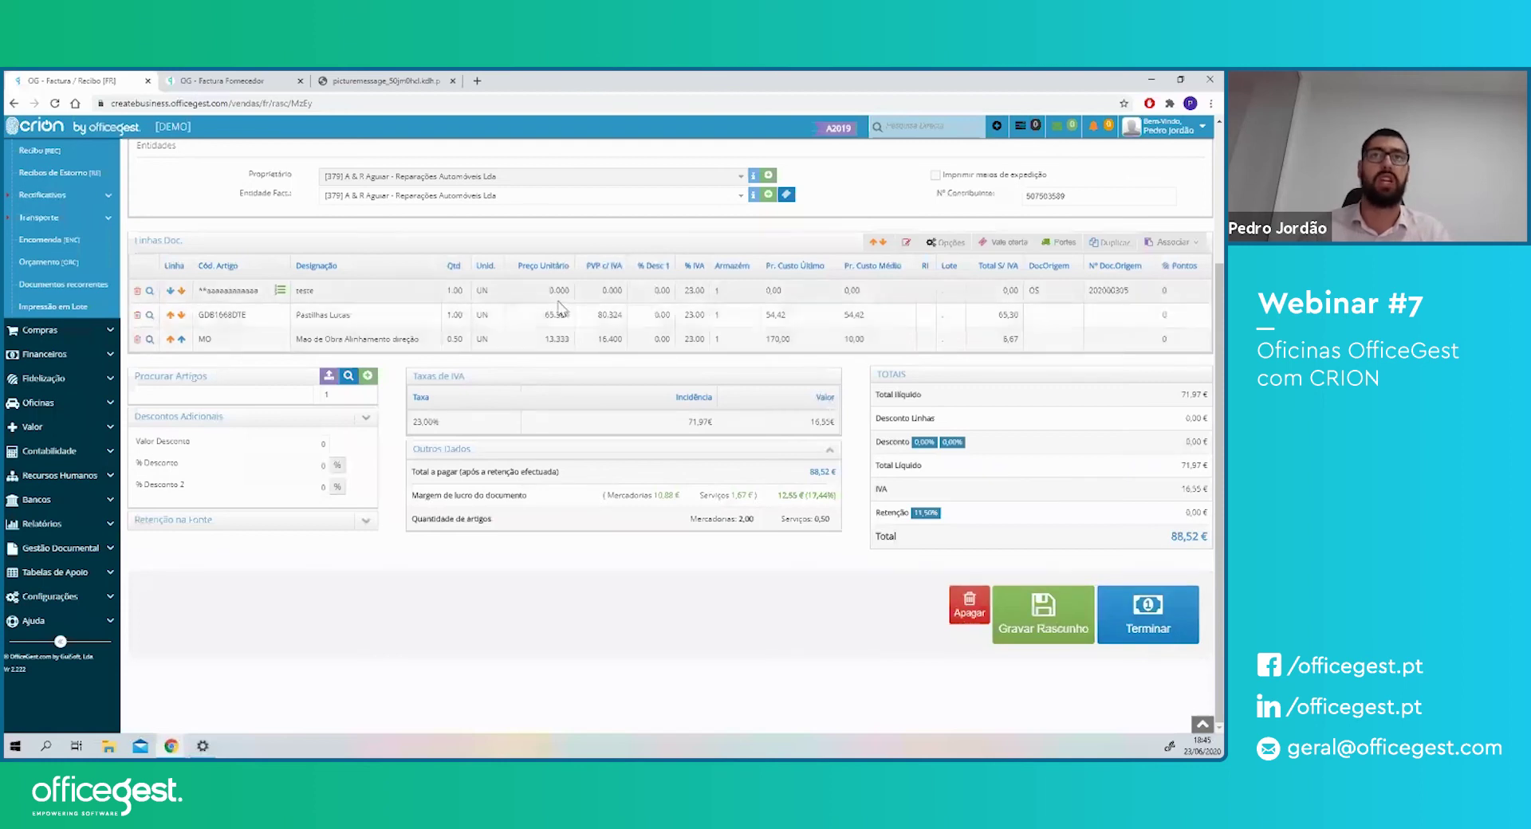
pyautogui.click(554, 341)
pyautogui.click(454, 339)
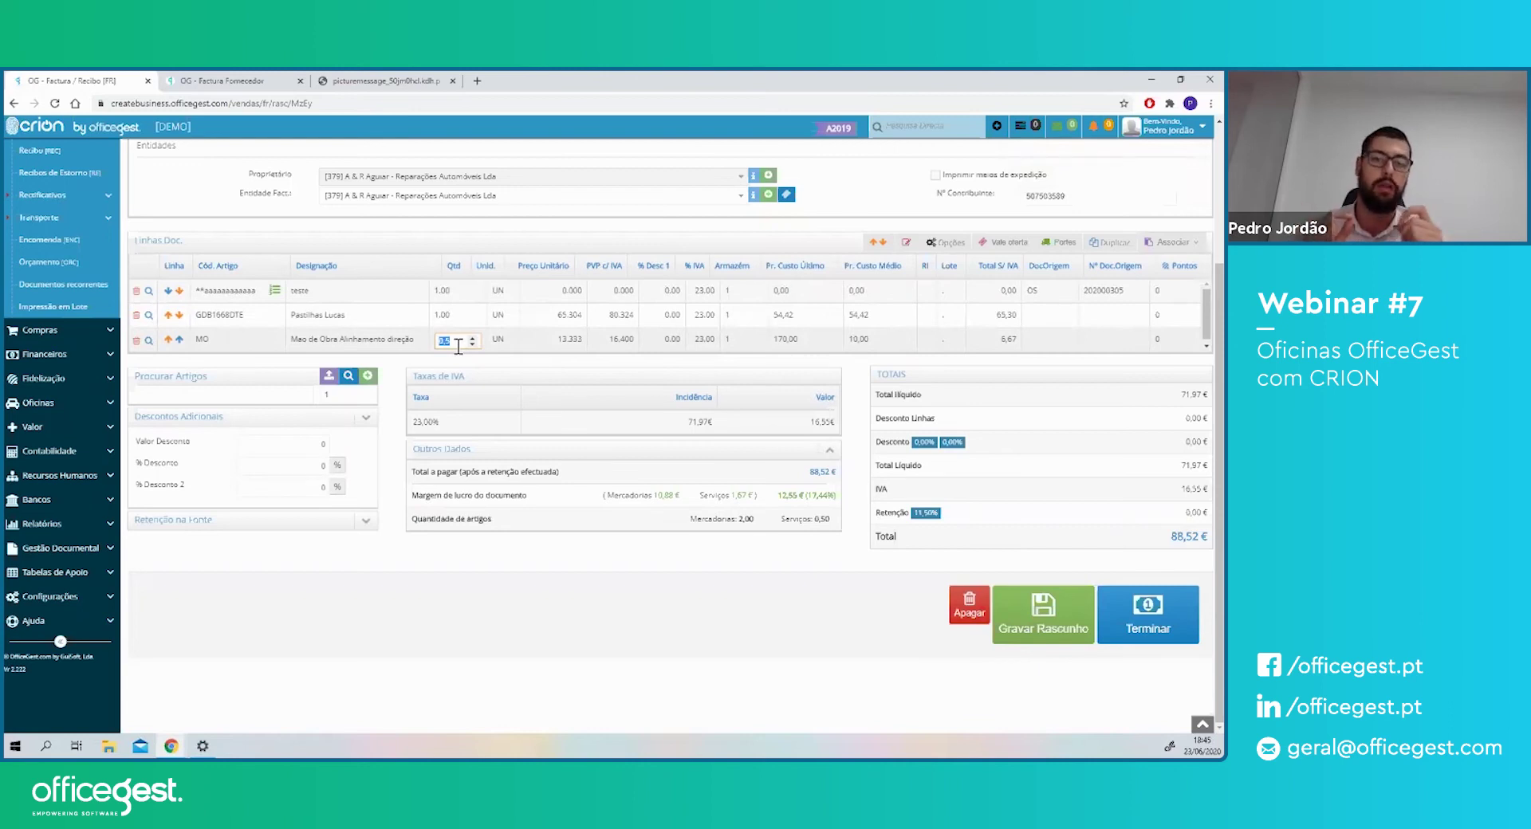
pyautogui.write('1')
pyautogui.press('Return')
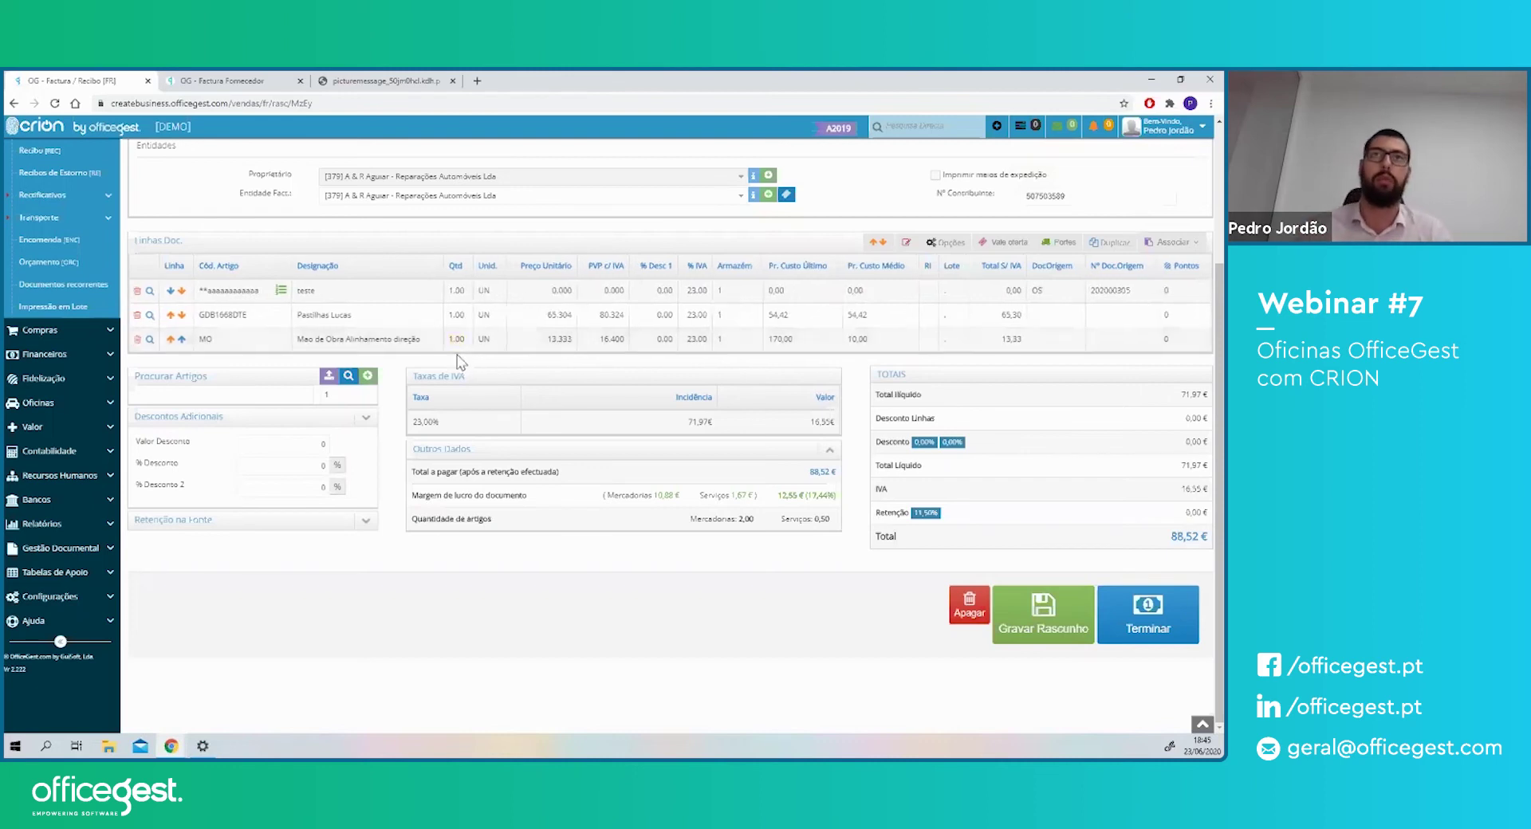
pyautogui.click(1144, 628)
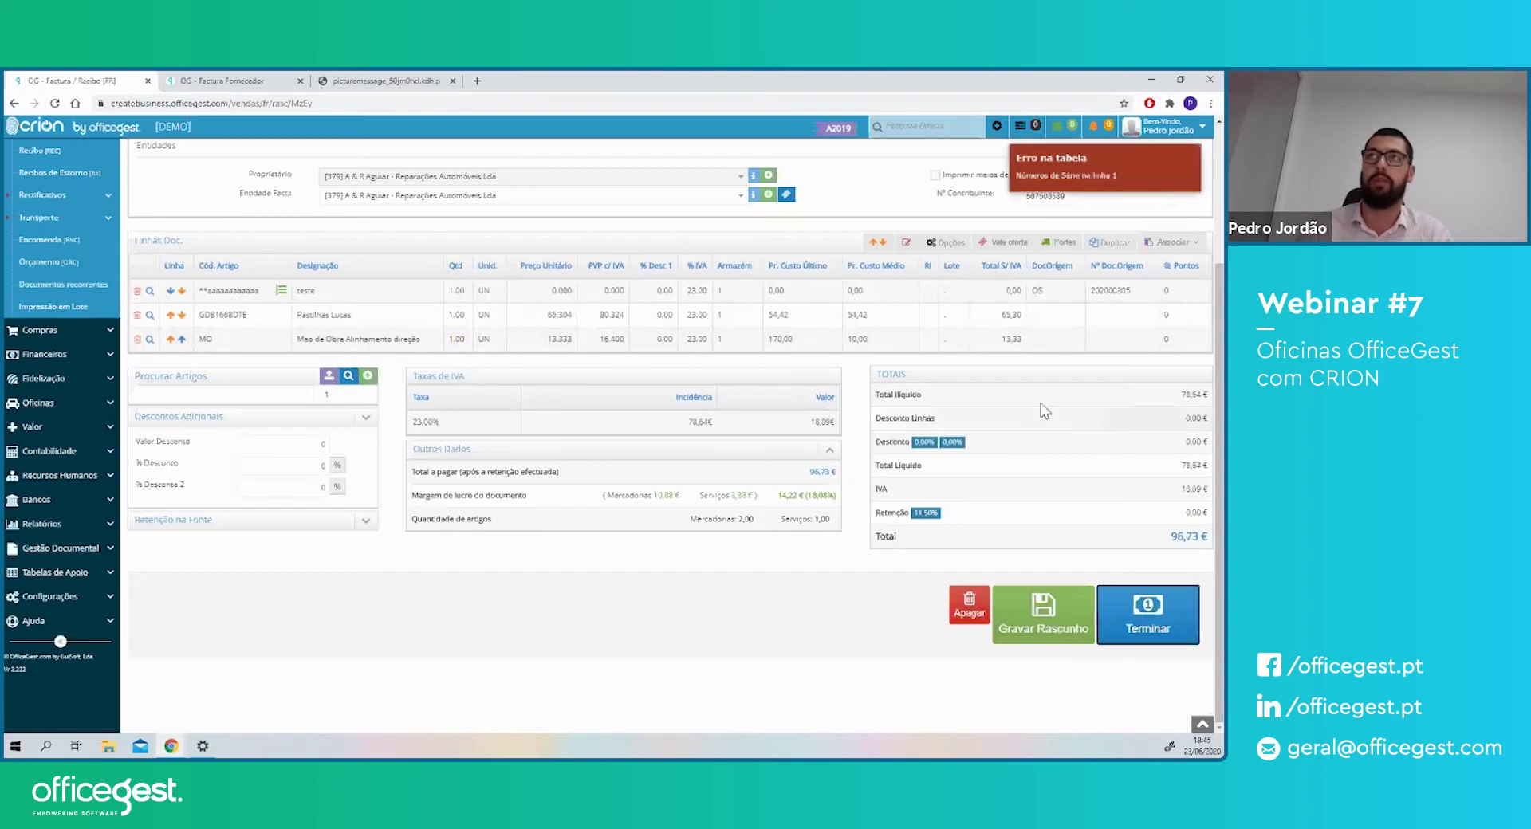
pyautogui.click(281, 290)
pyautogui.click(540, 270)
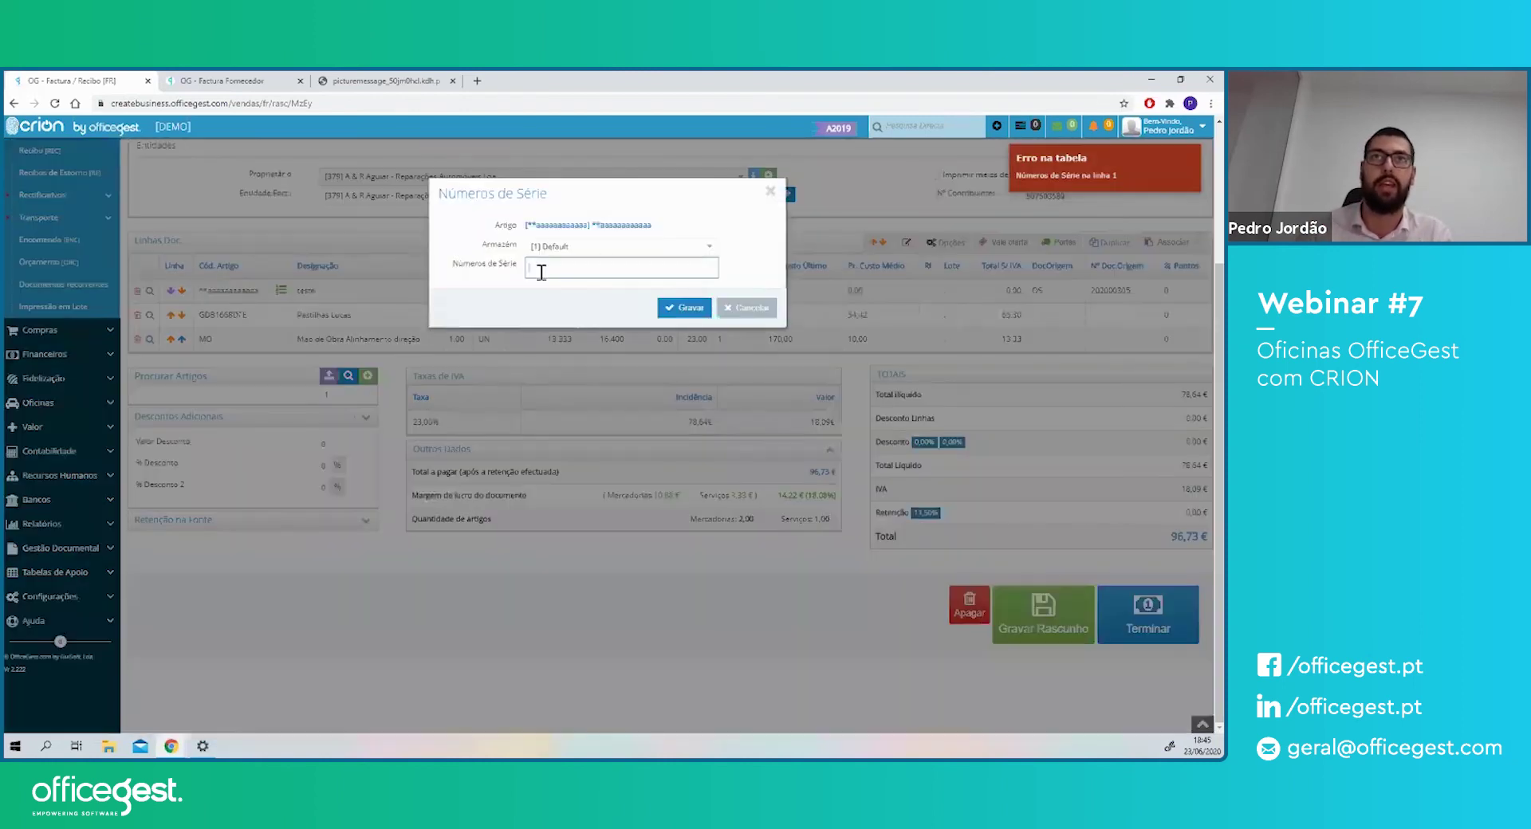
pyautogui.click(558, 290)
pyautogui.click(680, 327)
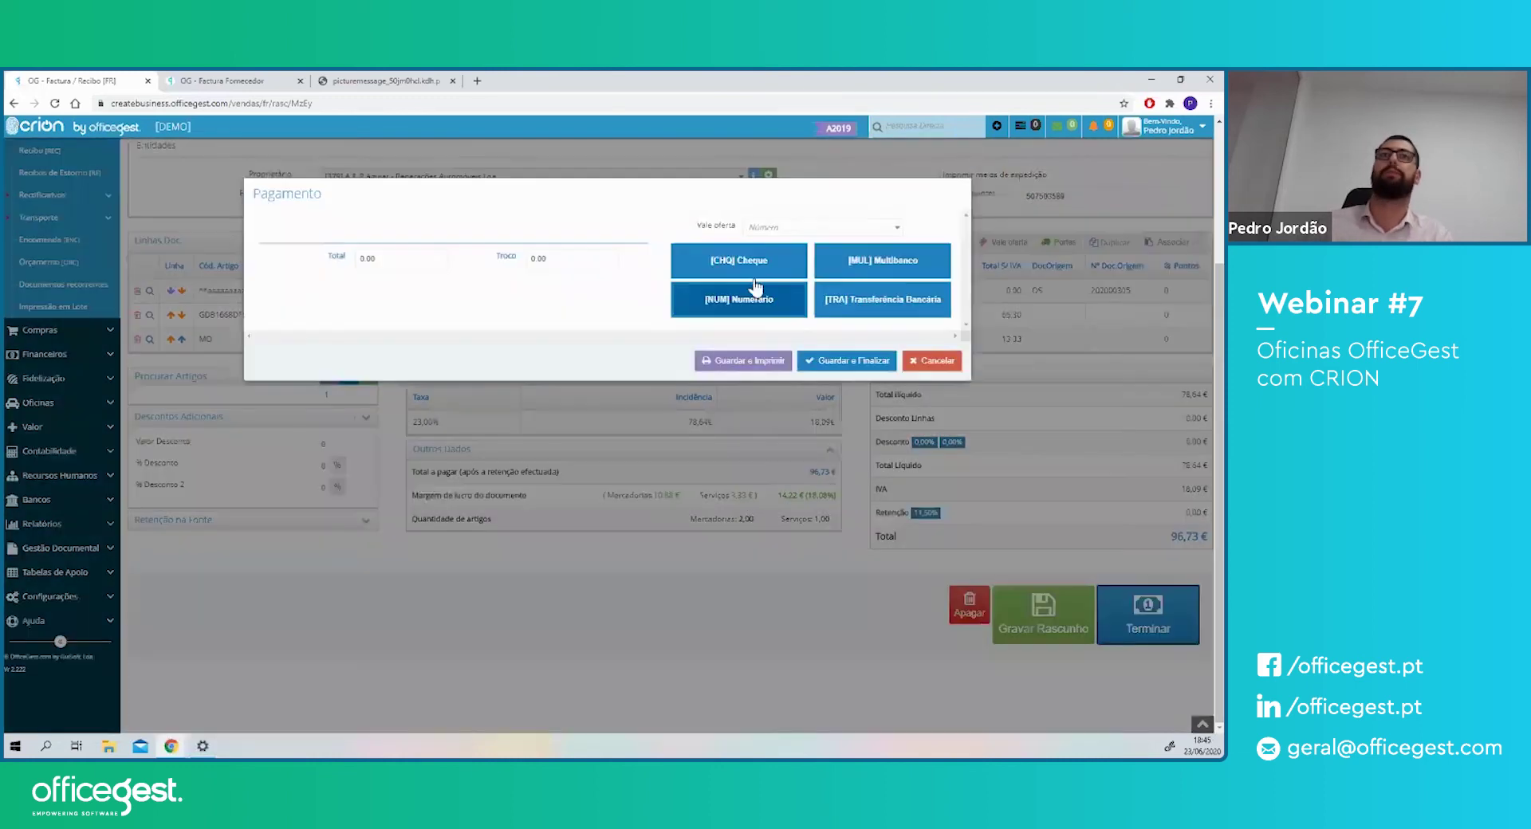
# - Pay the full 96,73 € in Numerário and finalise the invoice-receipt
pyautogui.click(738, 299)
pyautogui.click(863, 366)
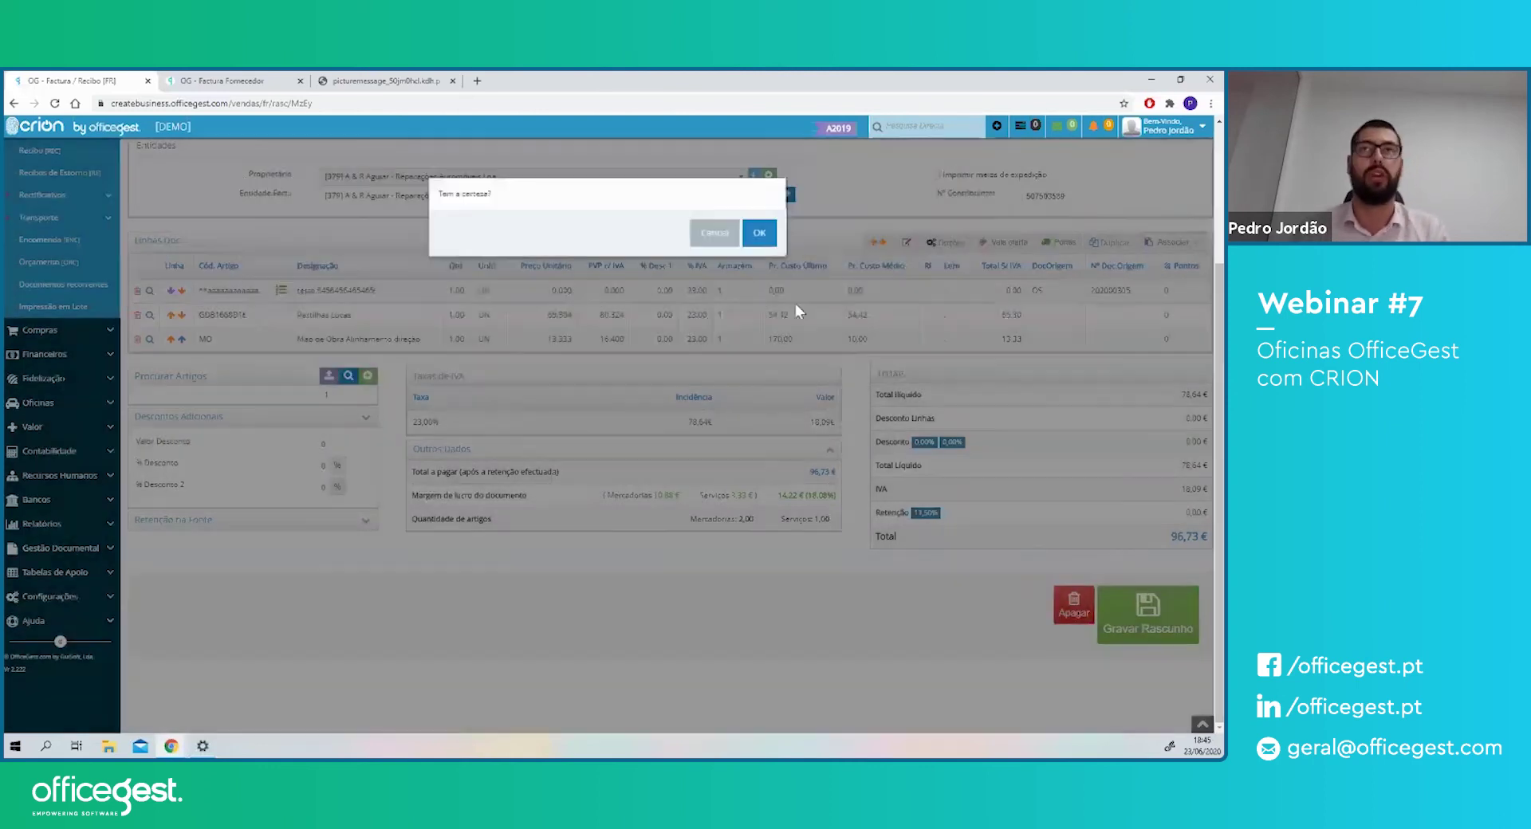
pyautogui.click(760, 234)
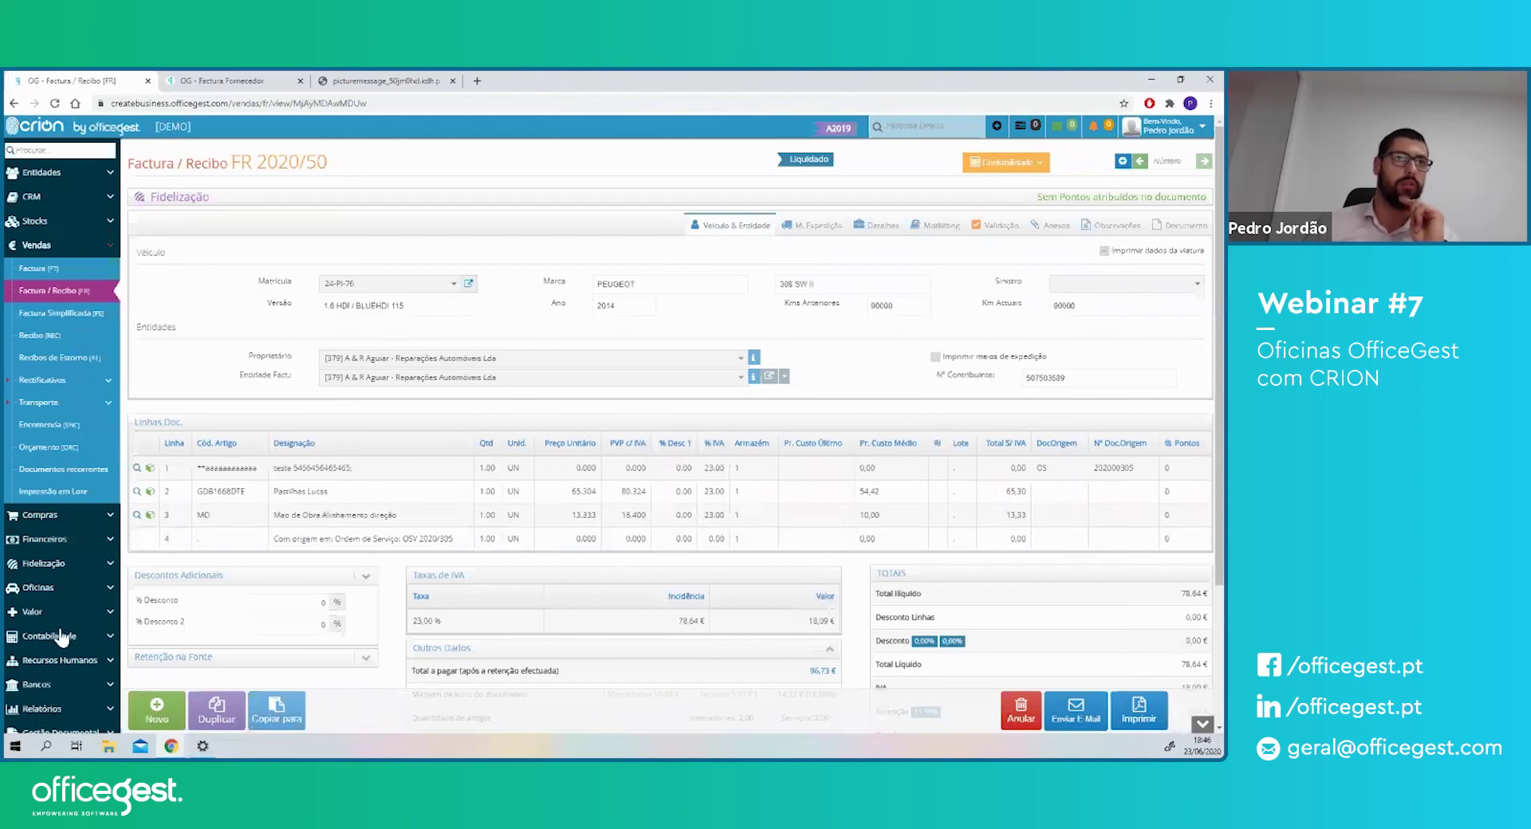
# - Open Relatórios > Oficinas reports Relatório de Tempos and Horas por mecânico in new tabs, viewing Horas por mecânico
pyautogui.scroll(-1, 56, 630)
pyautogui.scroll(-1, 60, 588)
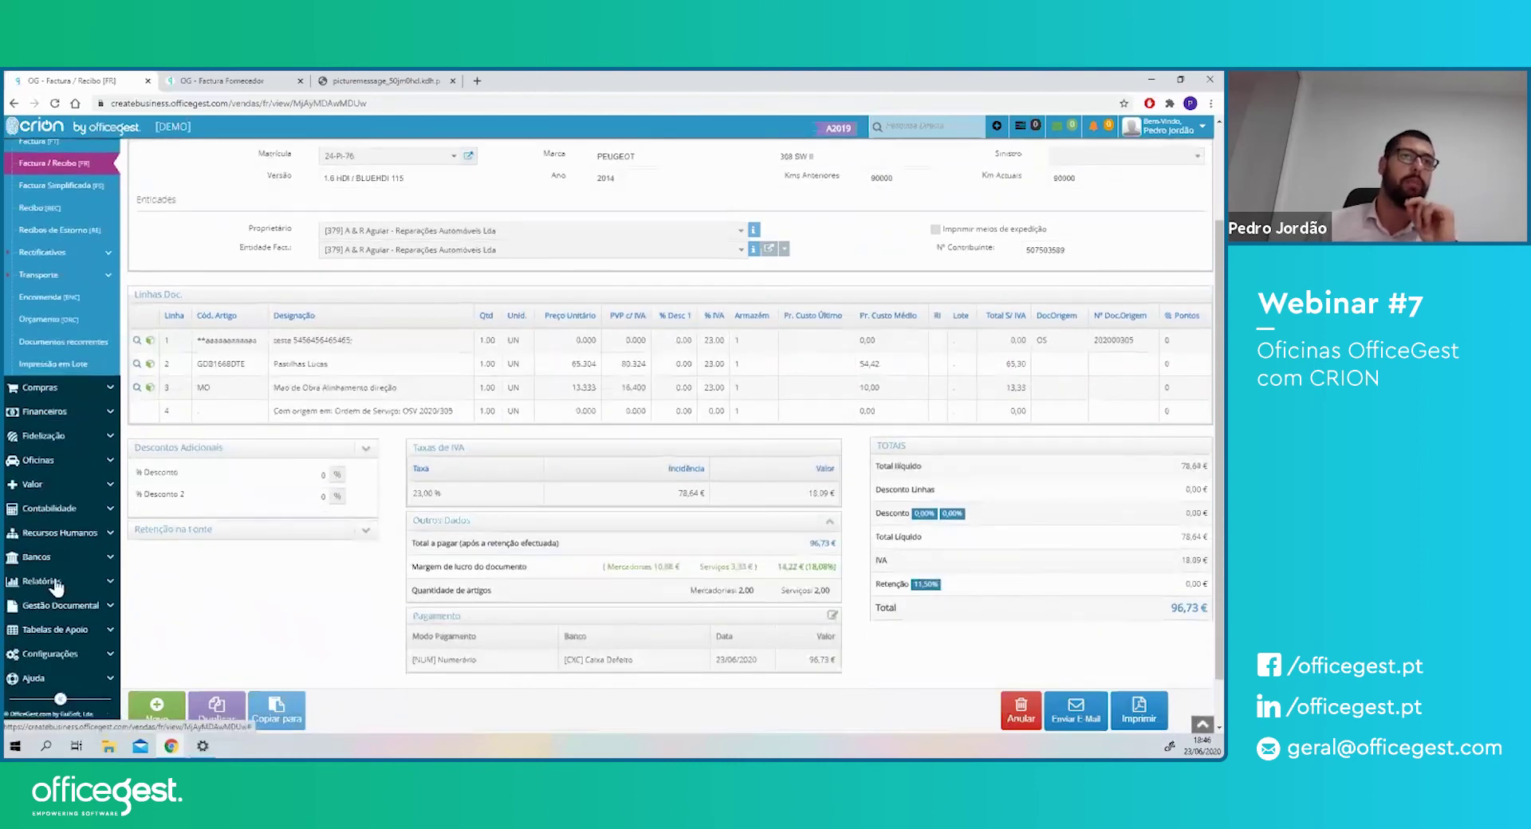
pyautogui.click(60, 589)
pyautogui.scroll(-2, 54, 588)
pyautogui.scroll(-2, 50, 589)
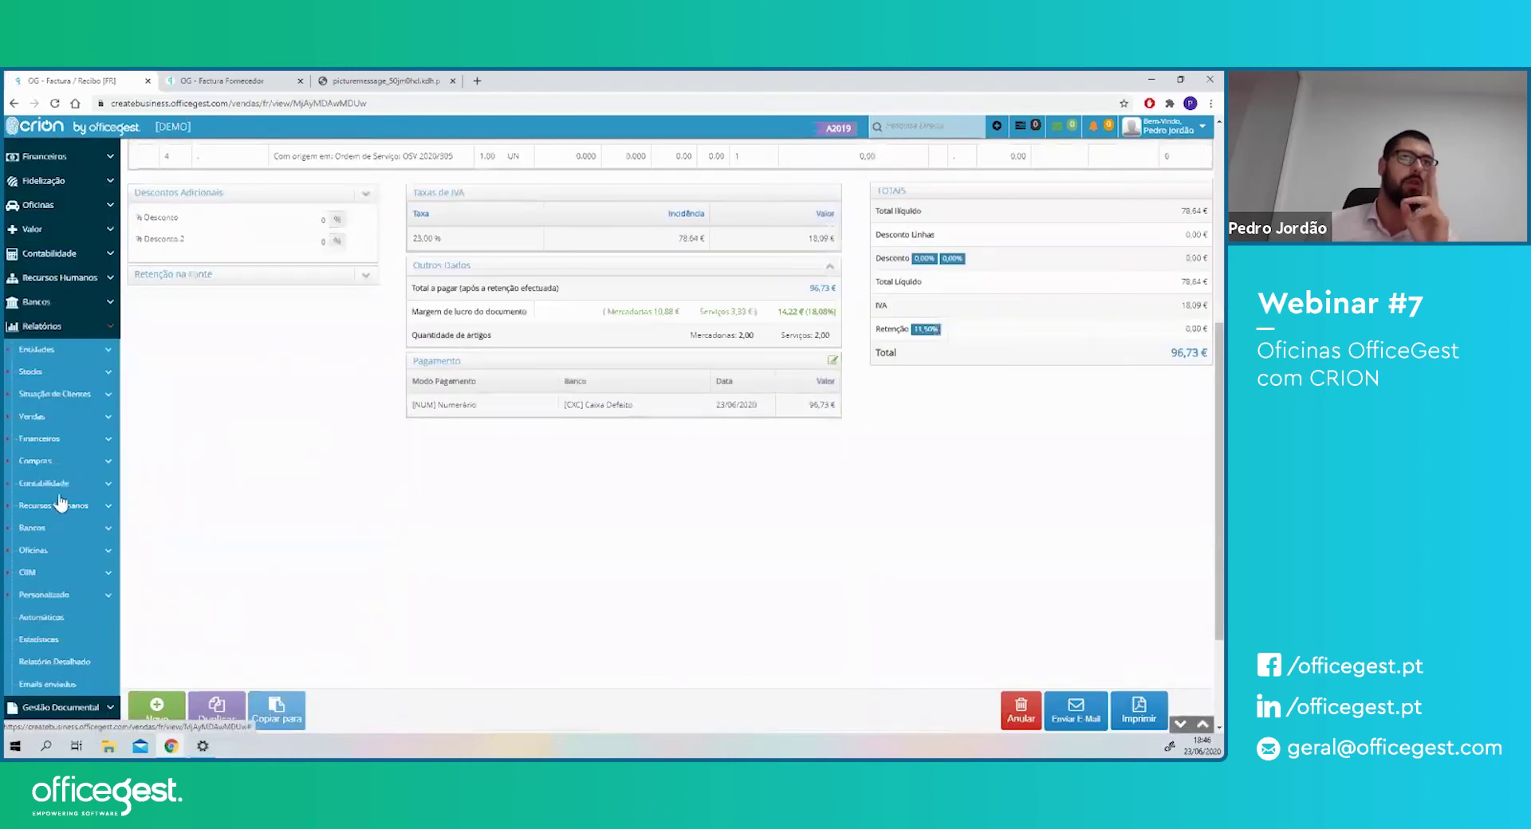
pyautogui.click(34, 550)
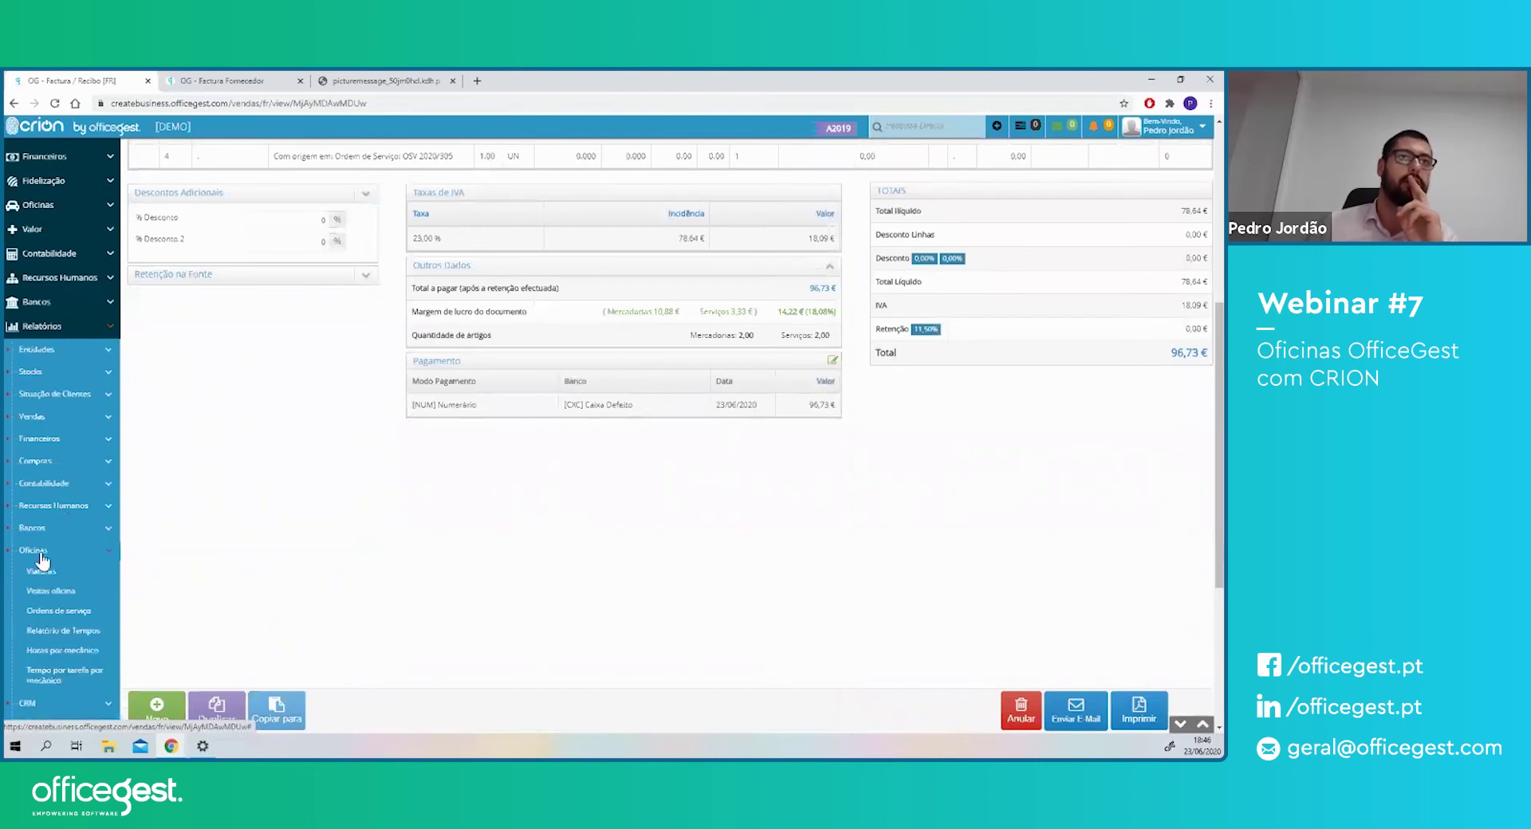
pyautogui.rightClick(63, 632)
pyautogui.click(117, 492)
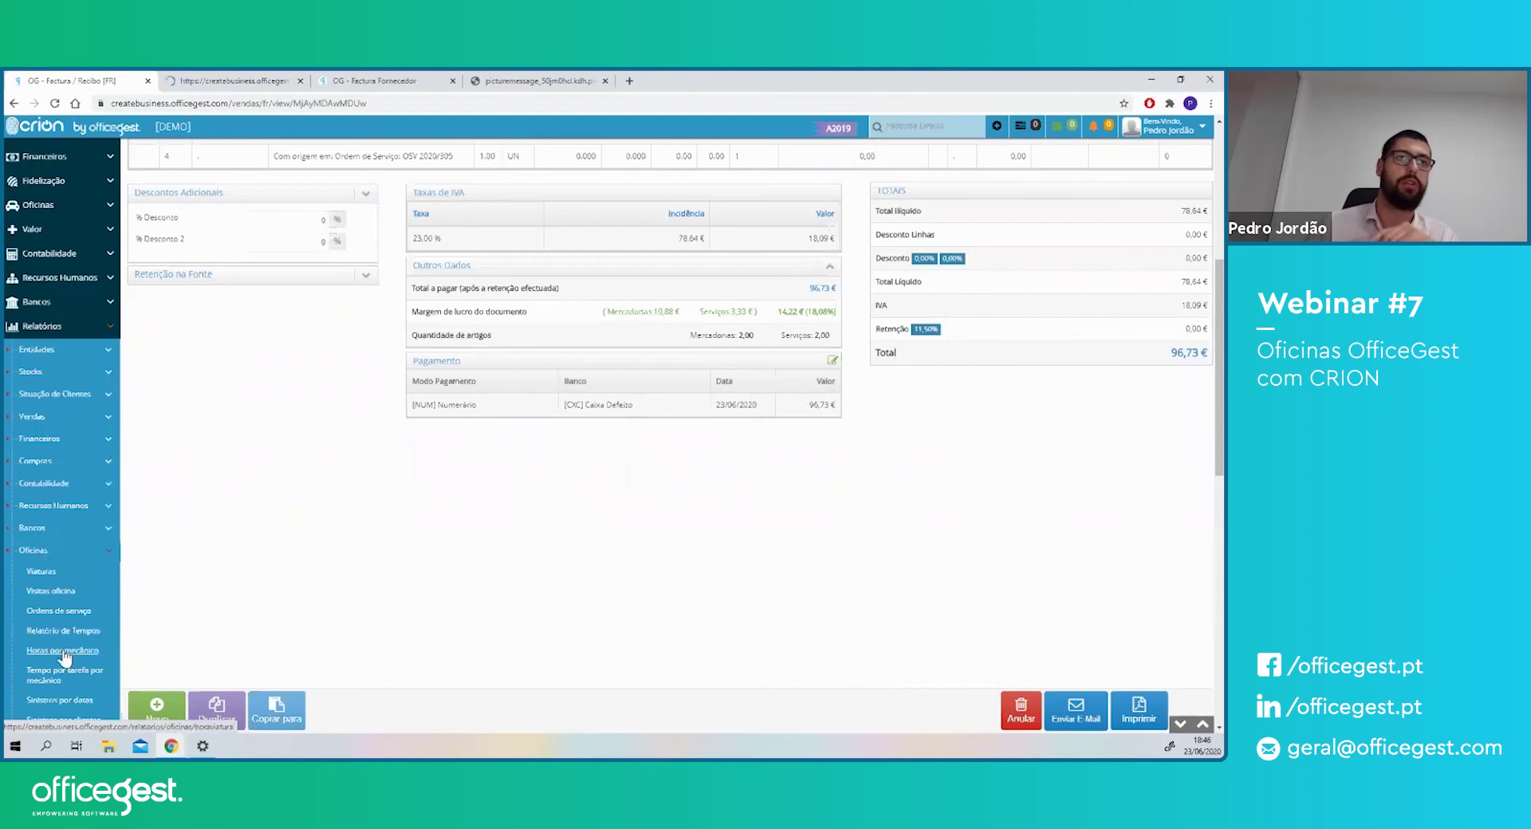
pyautogui.rightClick(70, 652)
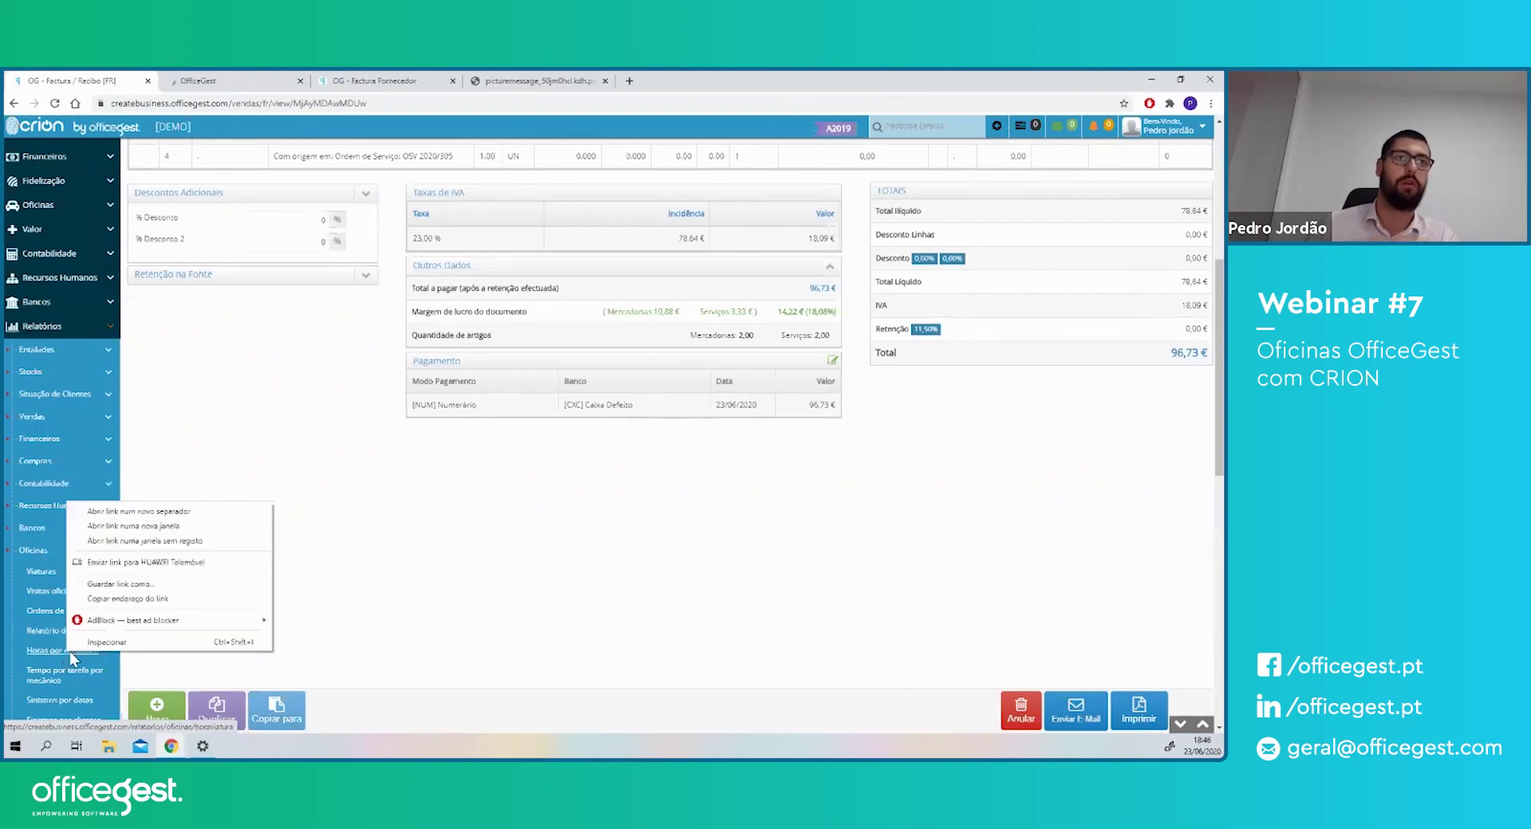
pyautogui.click(134, 511)
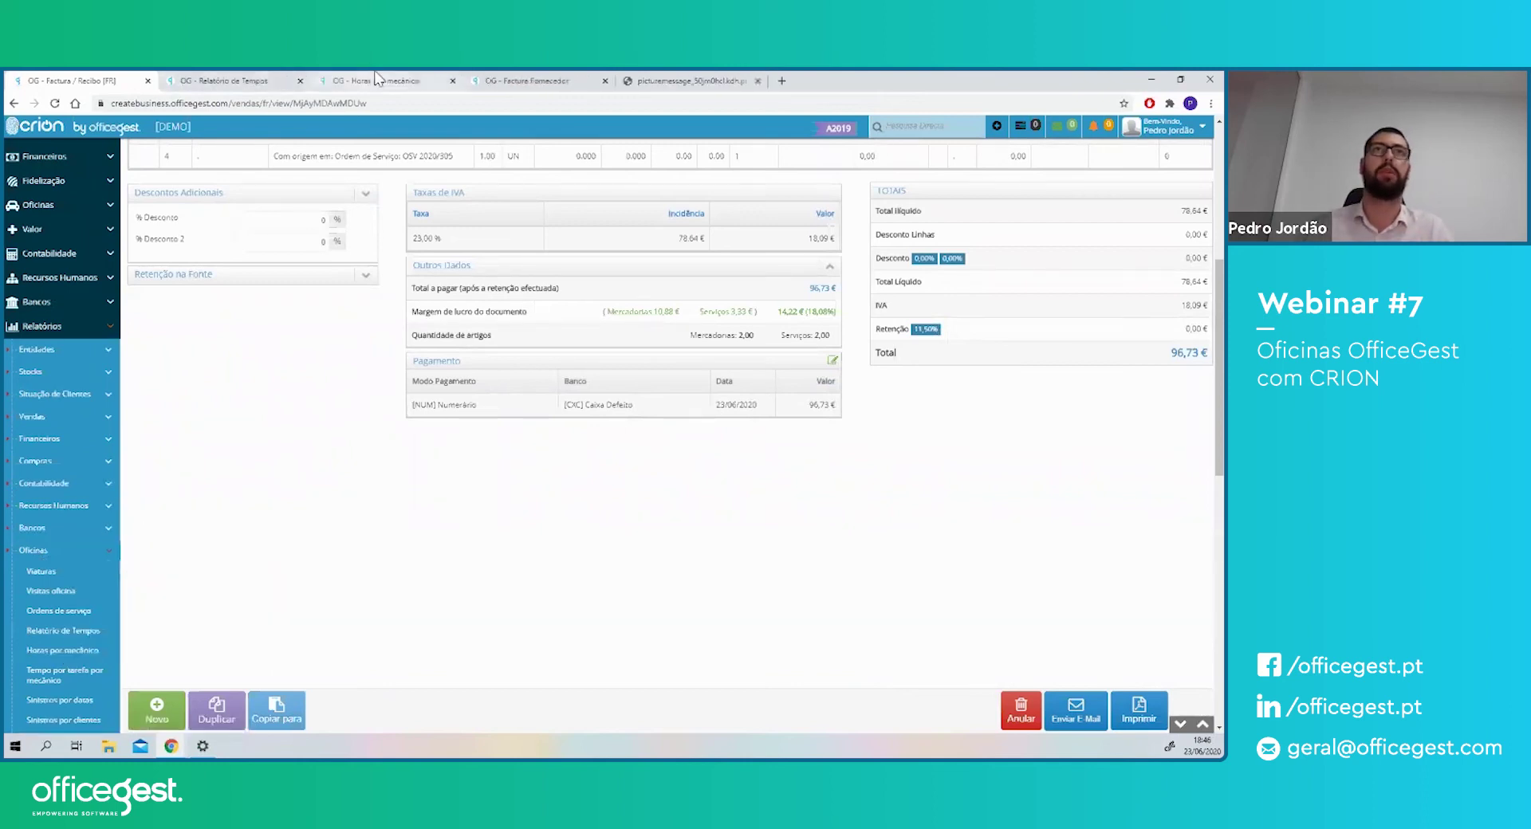
pyautogui.click(375, 80)
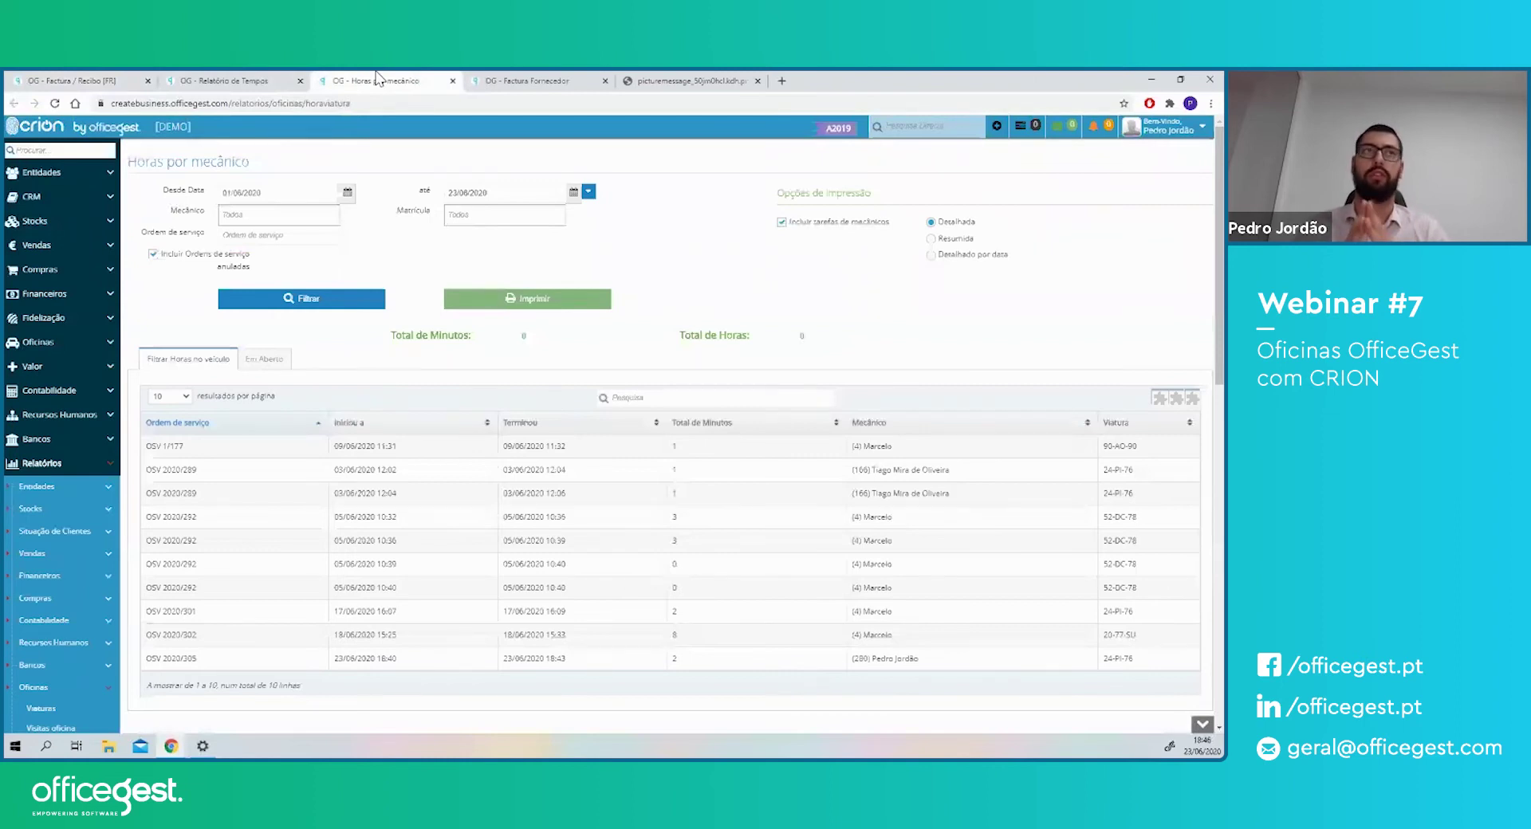
# - Return to the supplier invoice FAF 2020/82 tab and select its address-bar path
pyautogui.moveTo(162, 161); pyautogui.dragTo(216, 159)
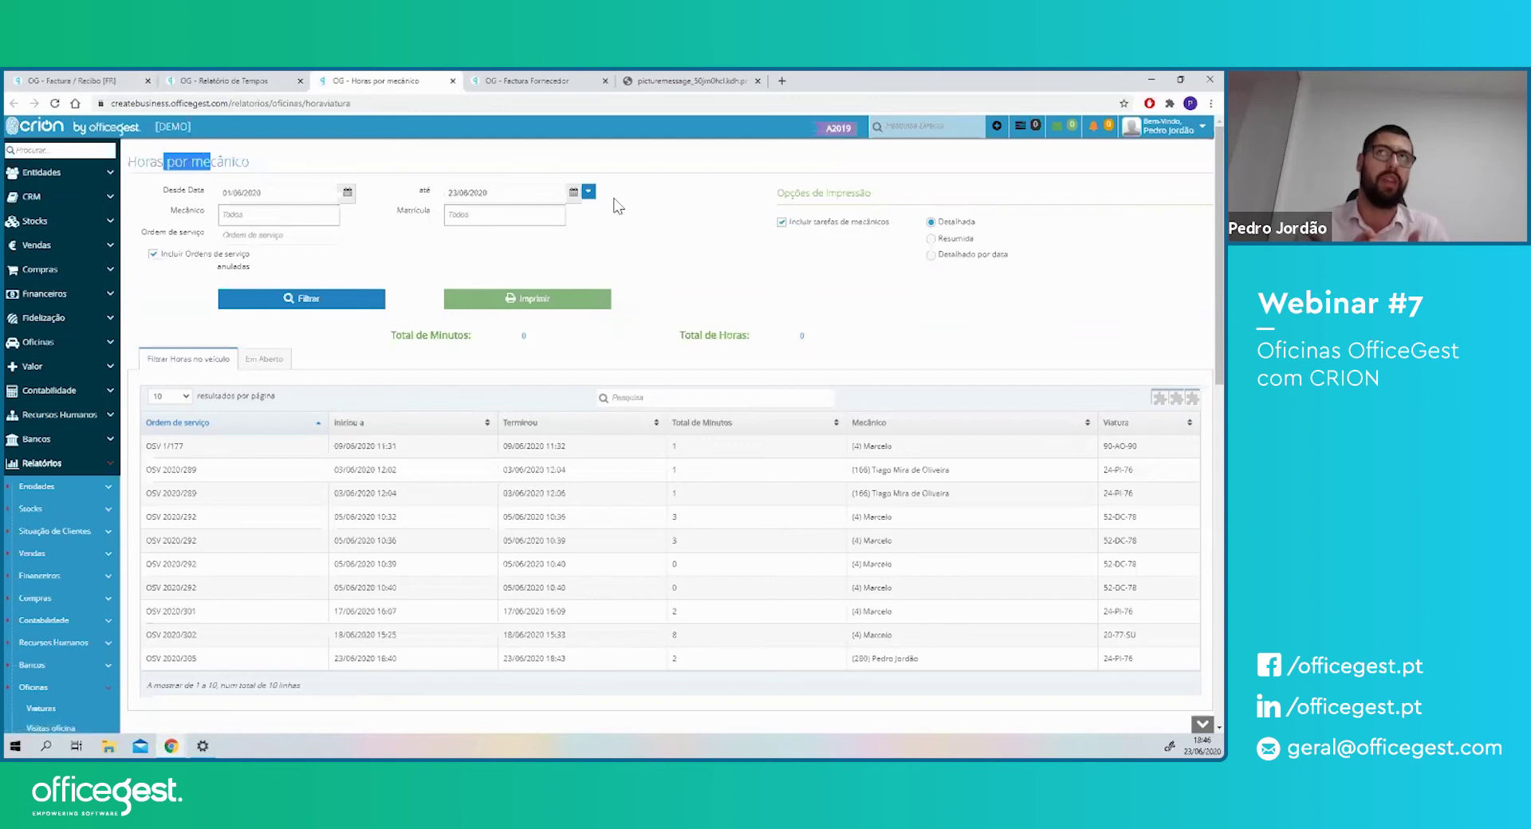
pyautogui.click(511, 80)
pyautogui.moveTo(374, 103); pyautogui.dragTo(234, 100)
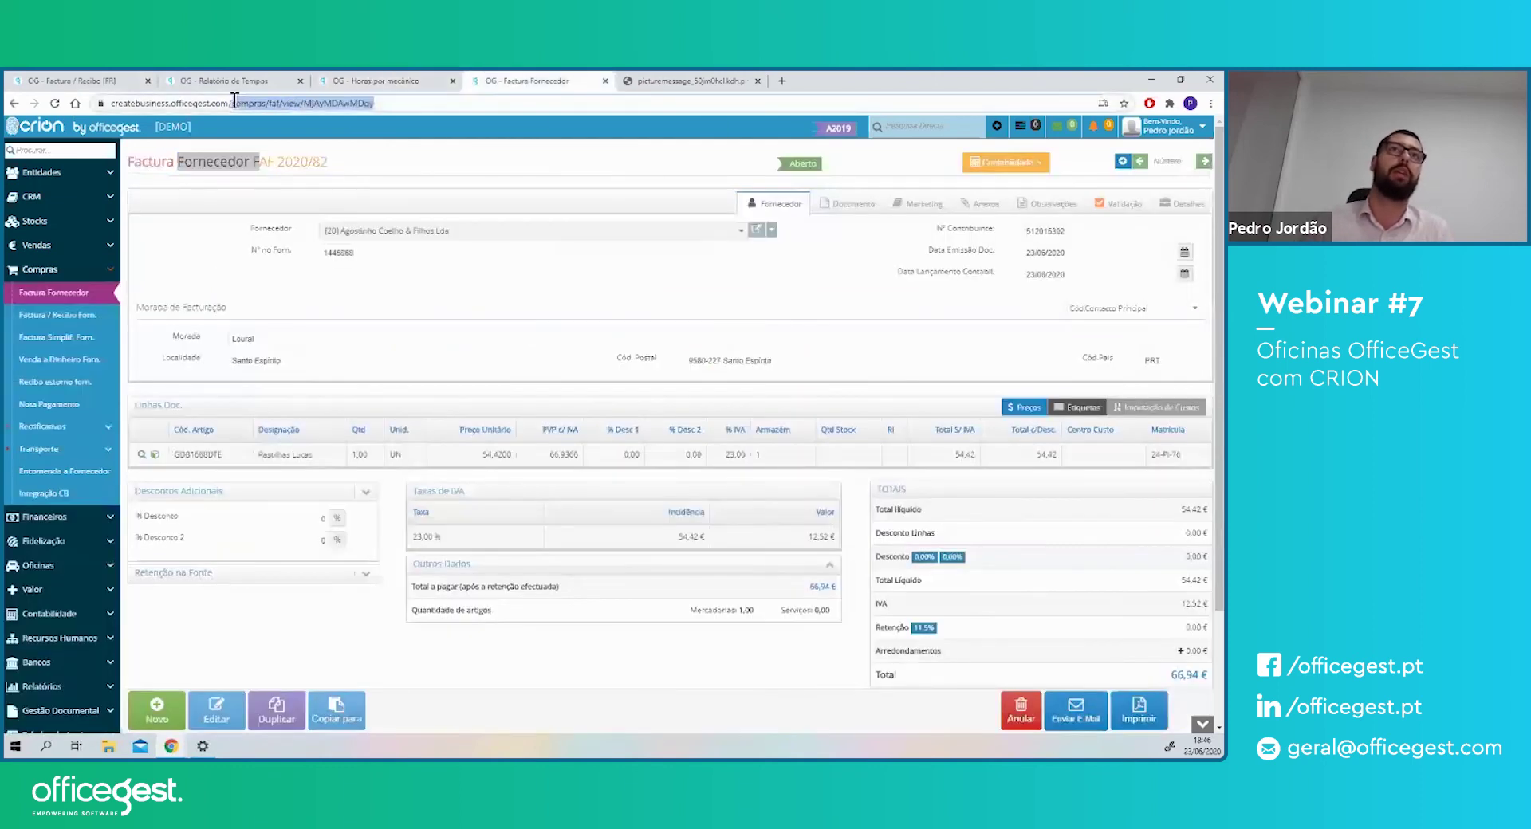
# - Load the /mecanicos workshop page and scroll down to its Tarefas section
pyautogui.write('mecanicos')
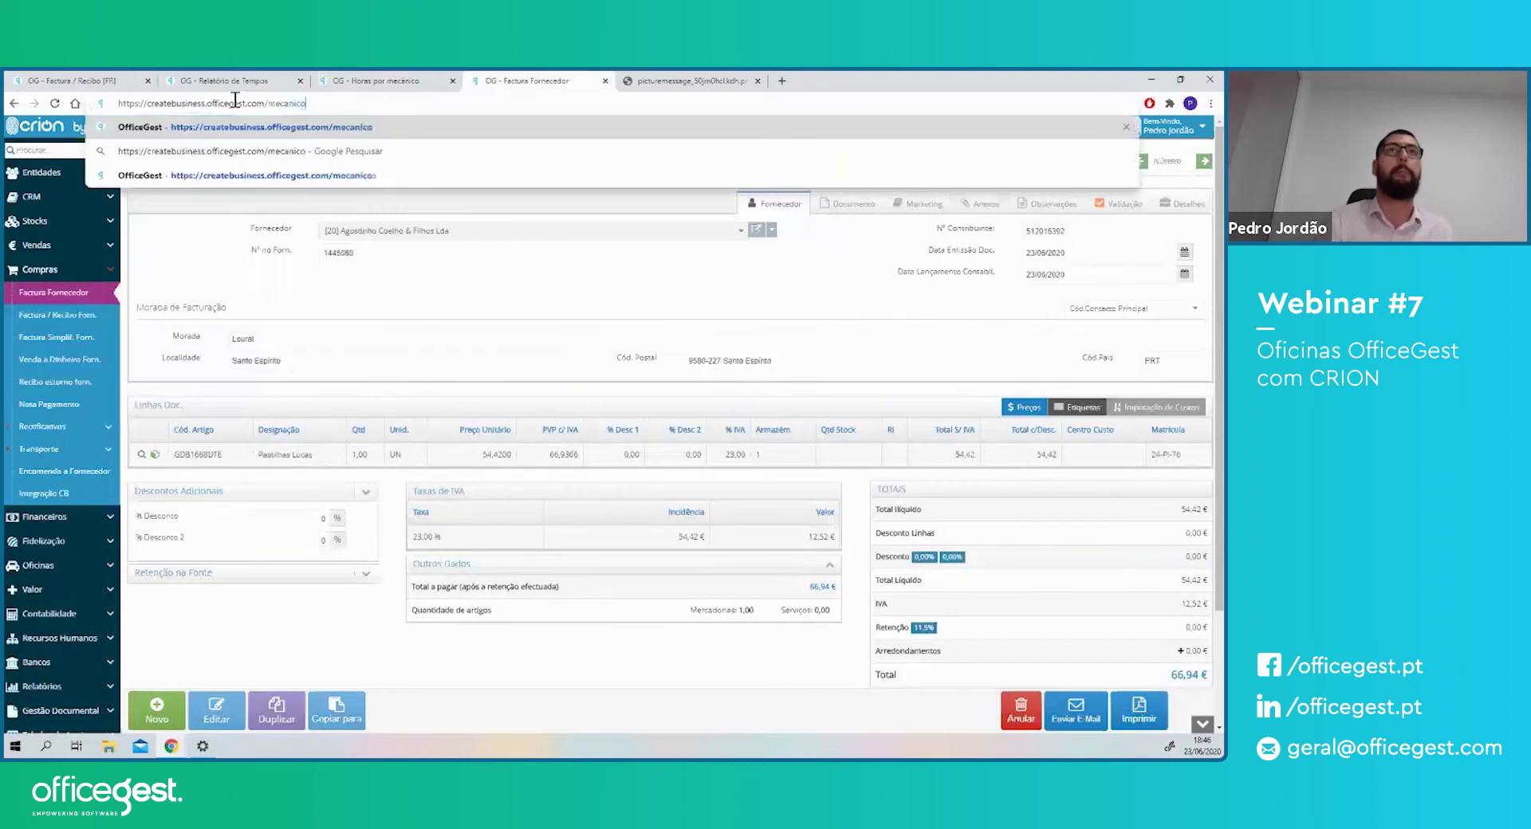
pyautogui.press('Return')
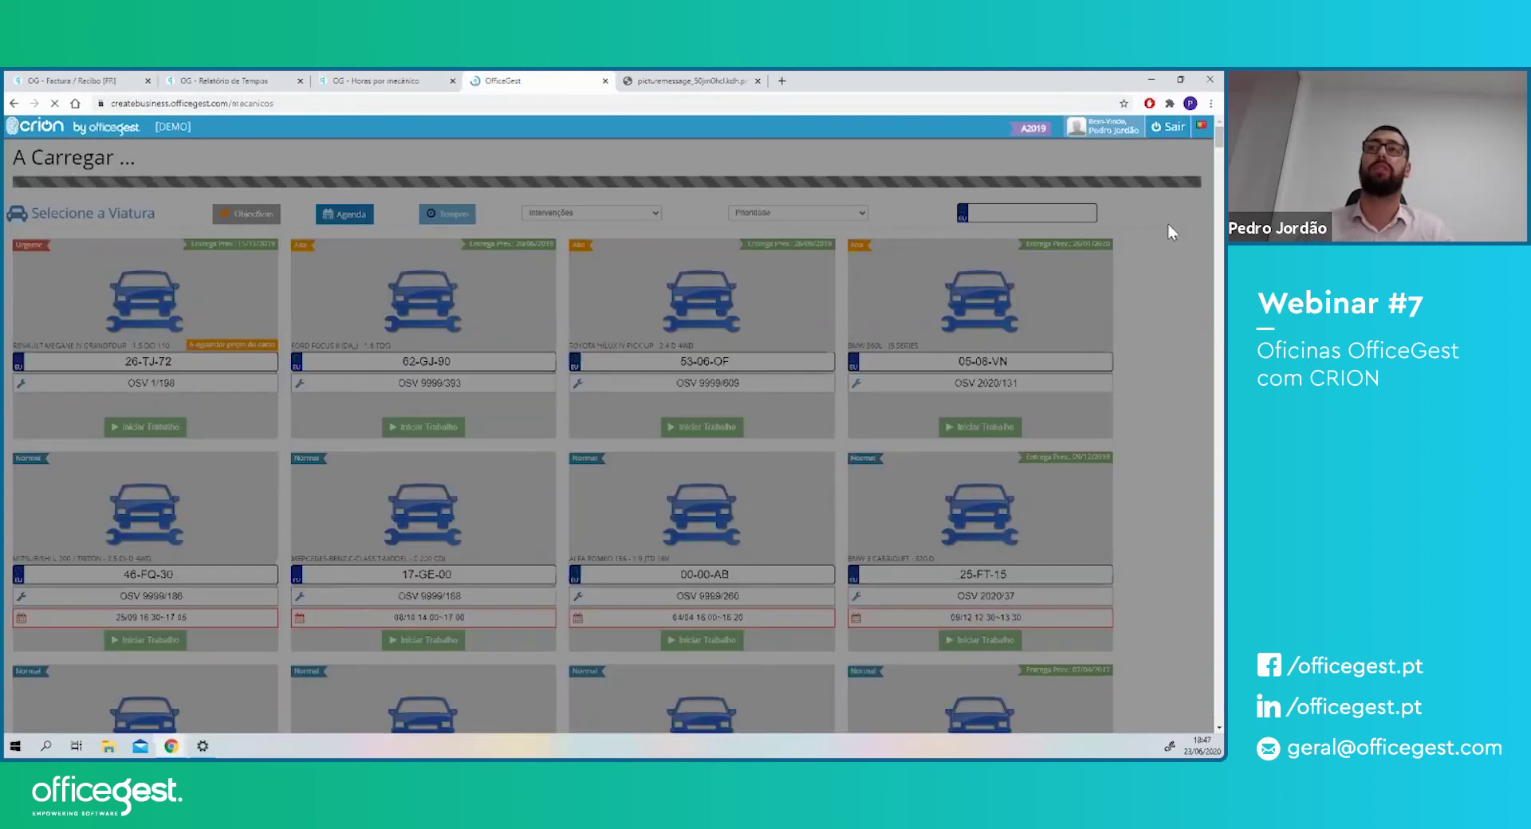
pyautogui.scroll(-10, 1218, 425)
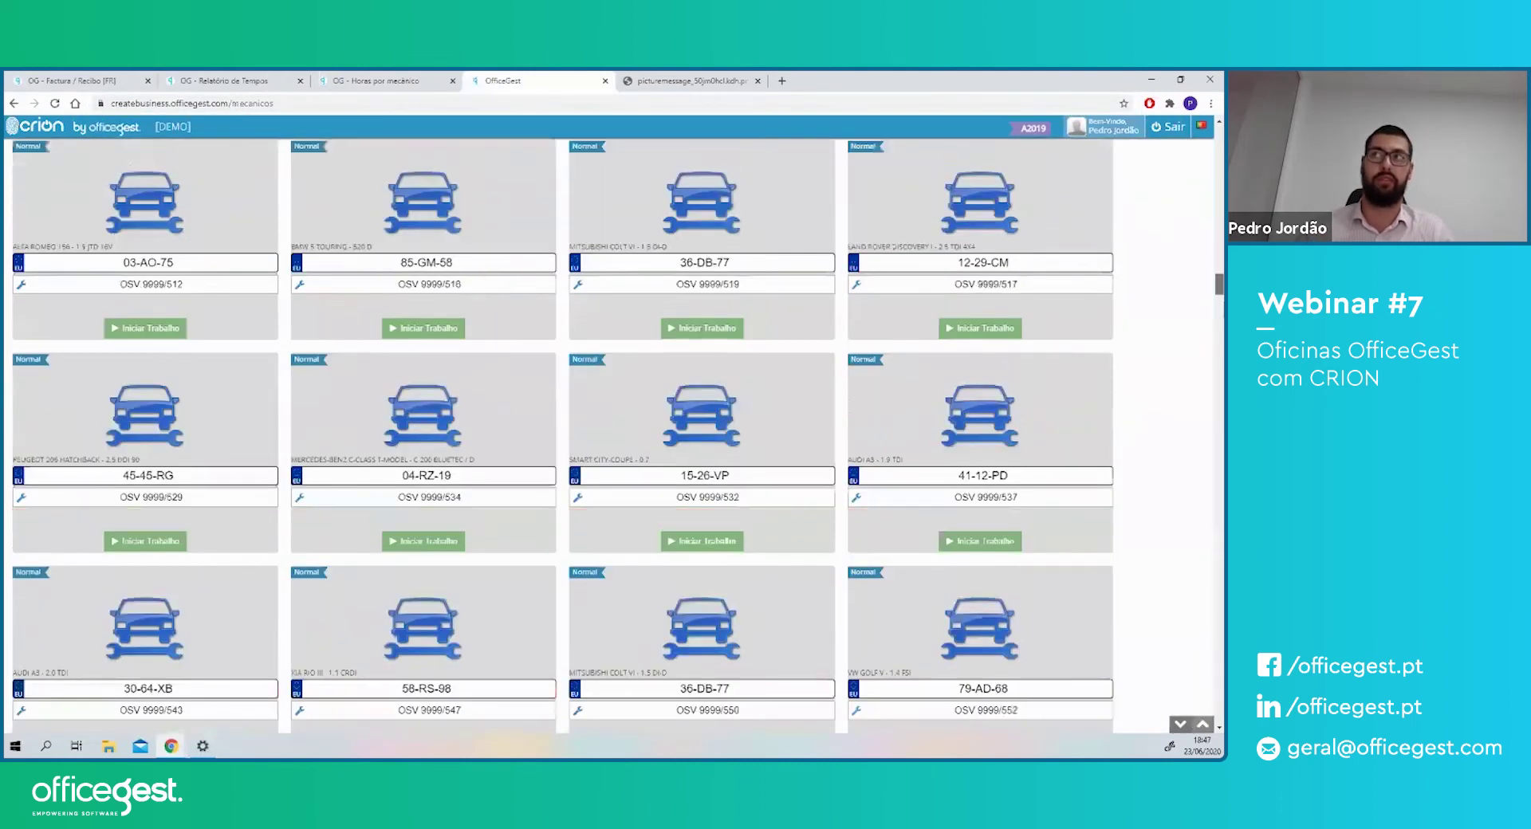
pyautogui.scroll(-10, 1217, 428)
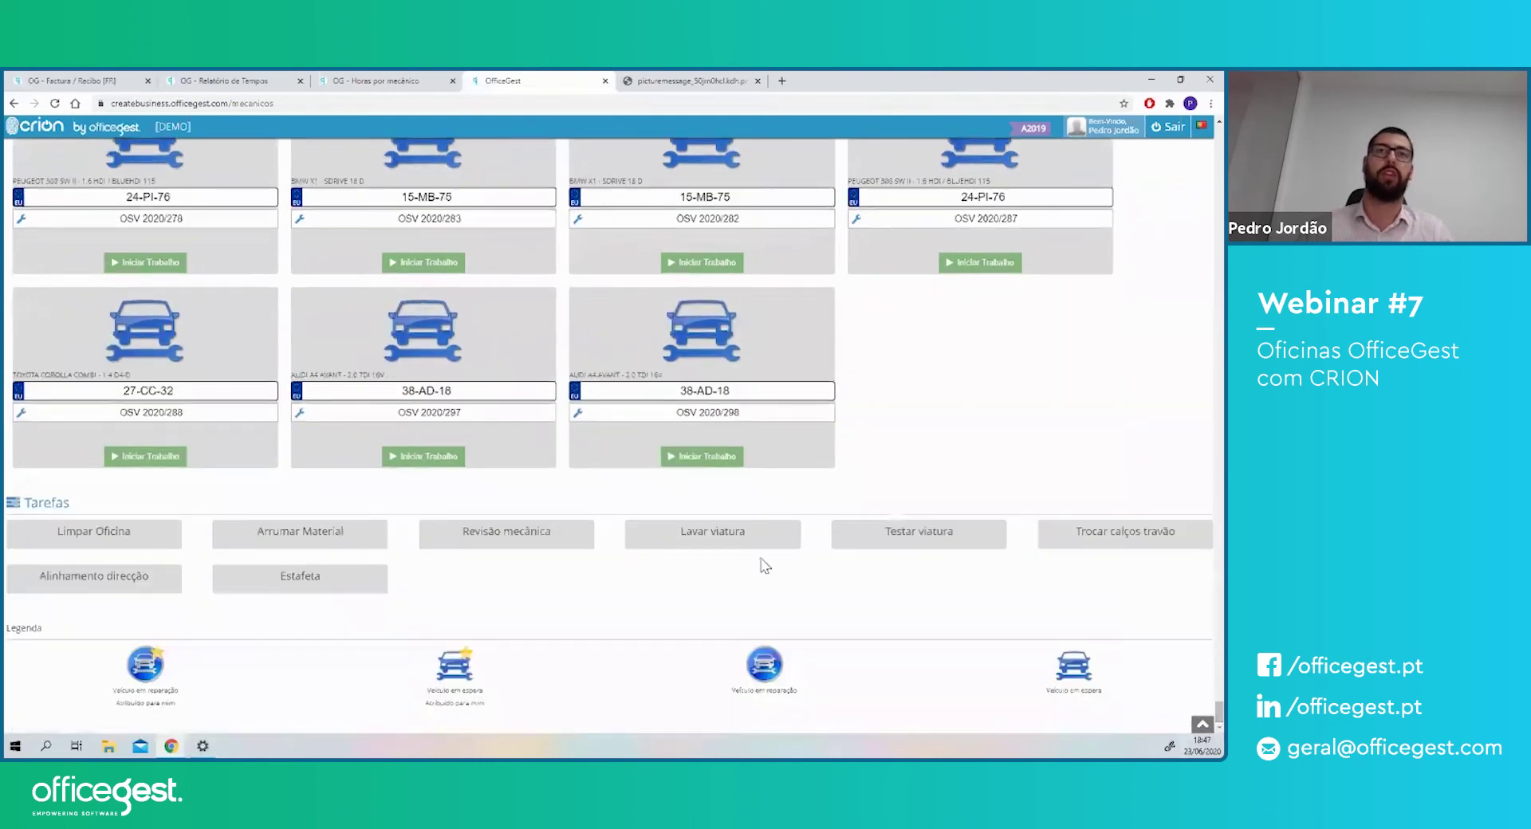
pyautogui.moveTo(38, 502); pyautogui.dragTo(76, 510)
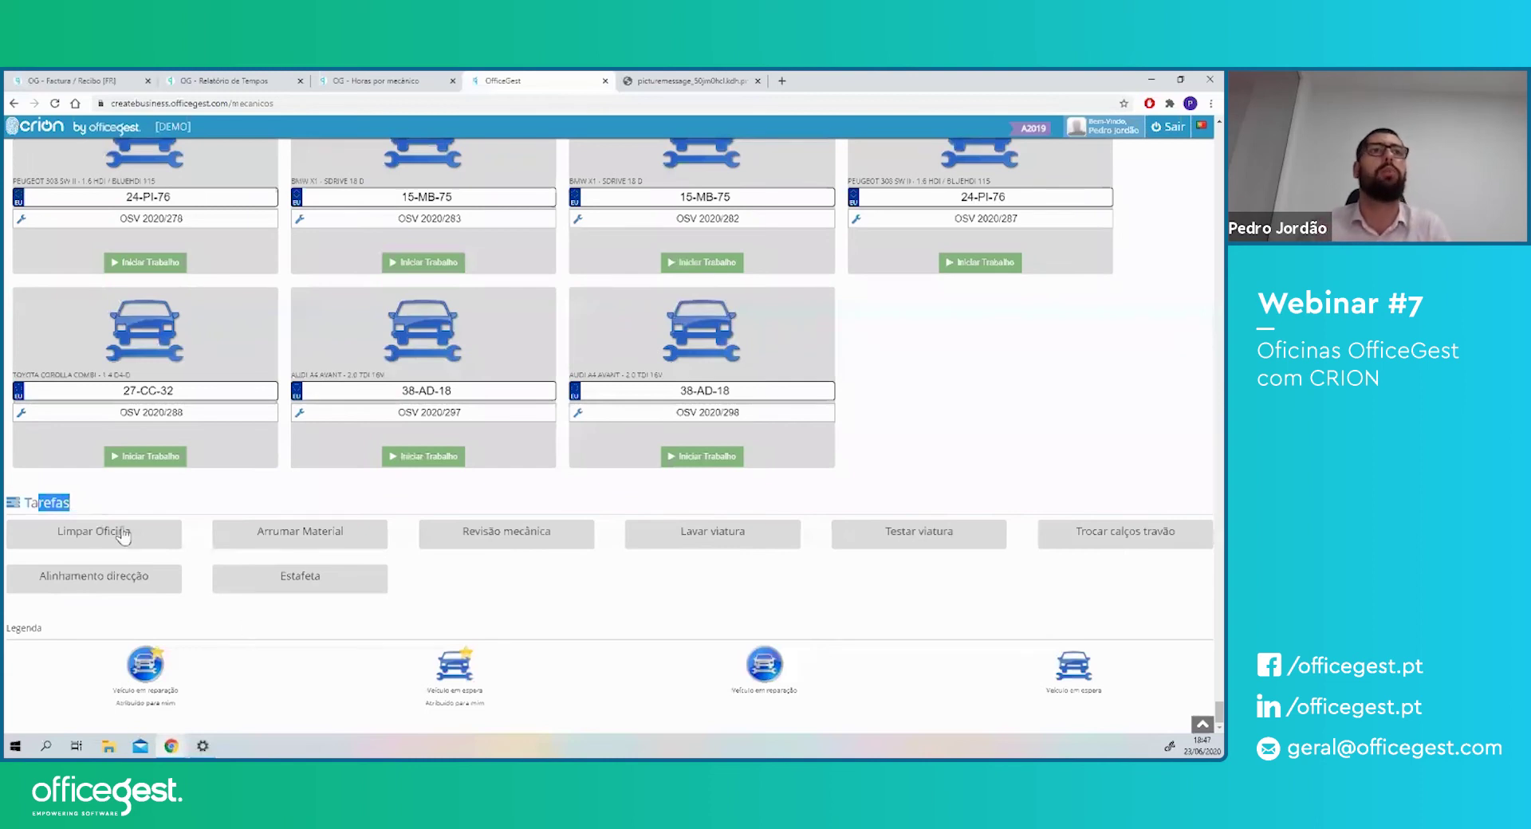
# - Start the Limpar Oficina task, then finalise it, confirming each time
pyautogui.click(92, 546)
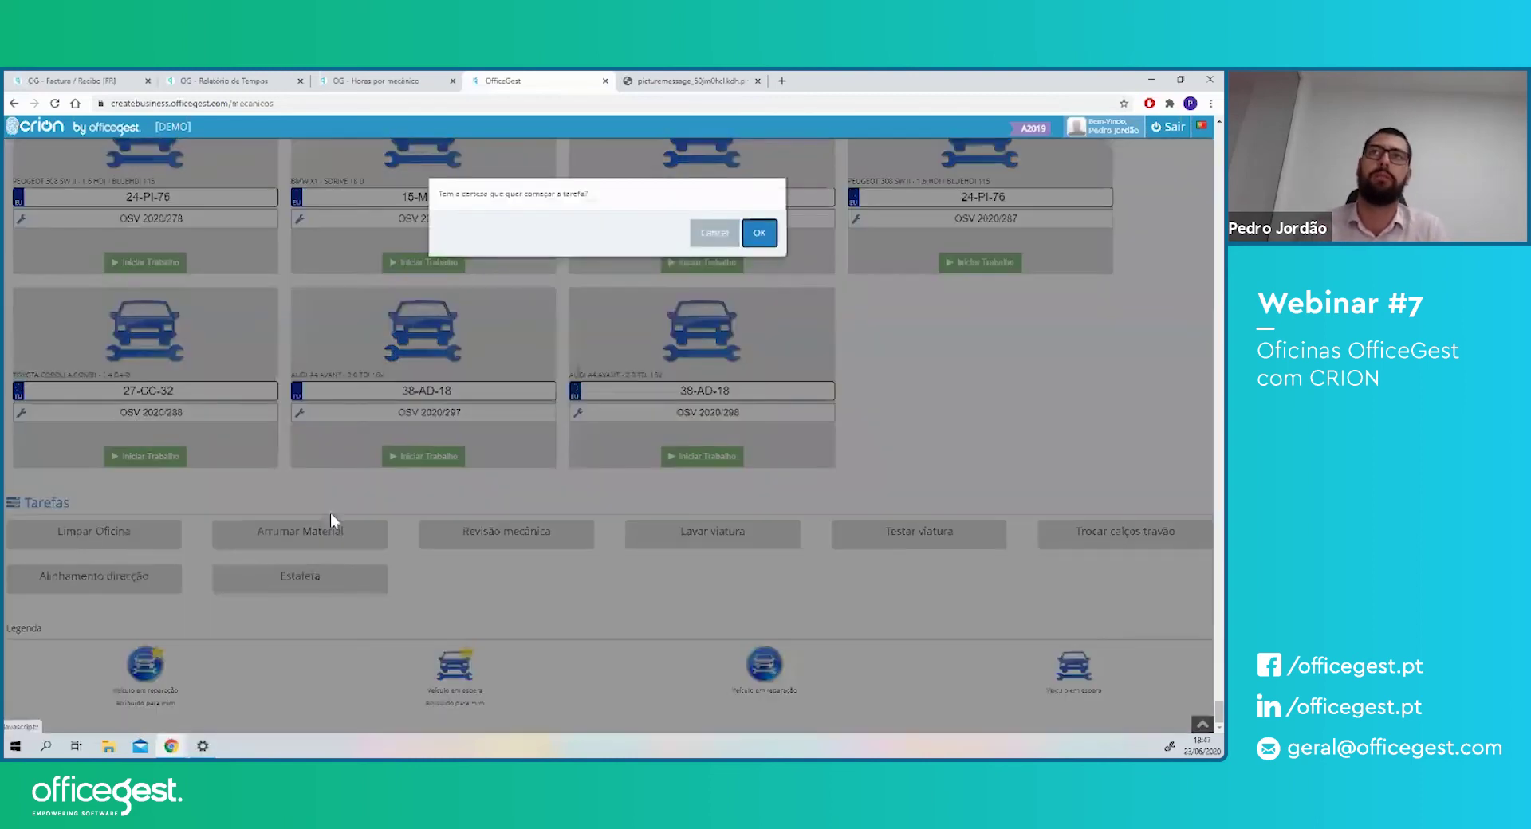
pyautogui.click(761, 234)
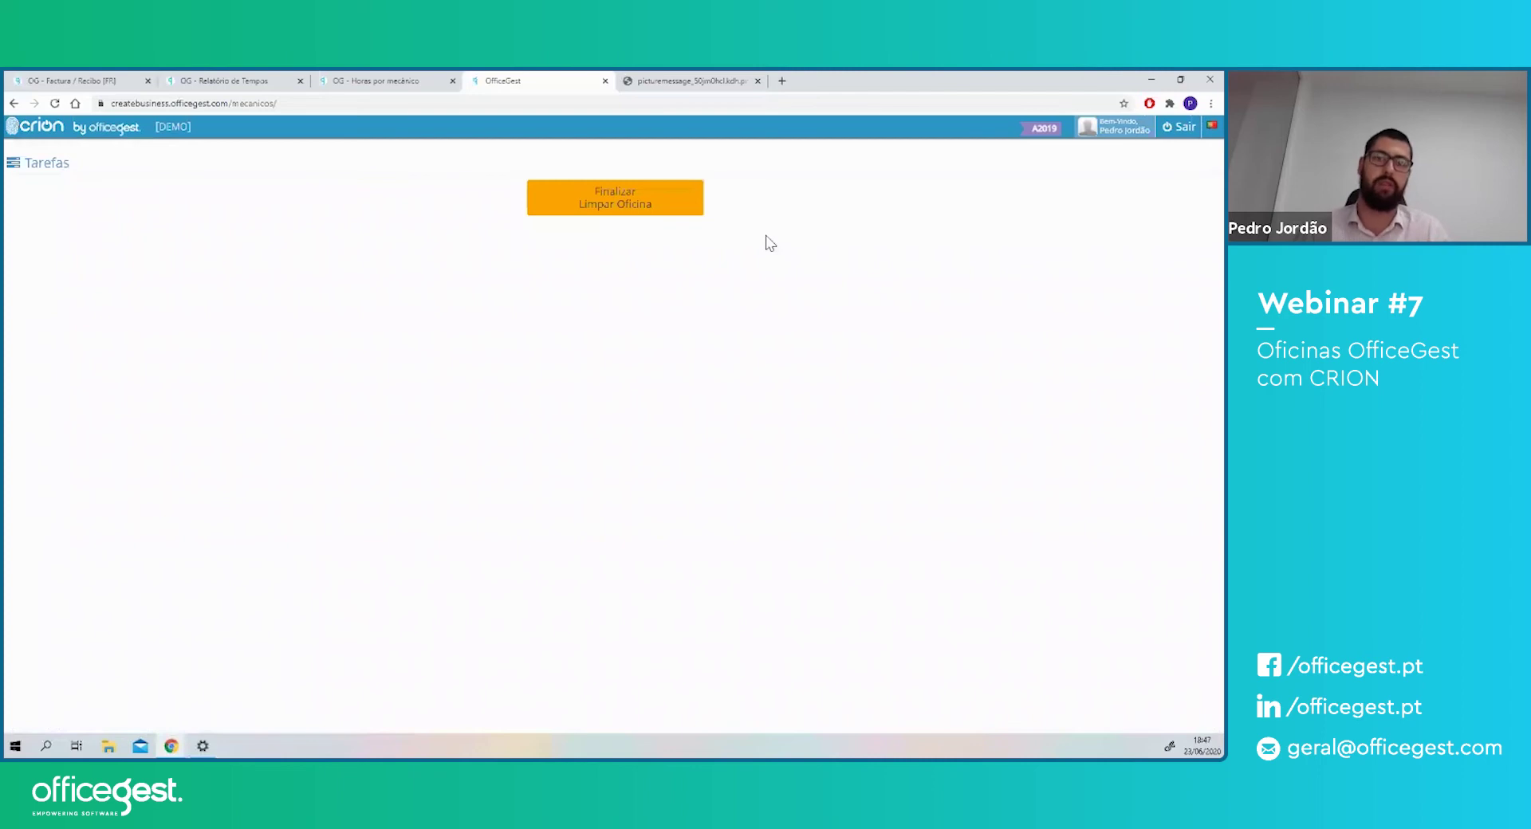
pyautogui.click(639, 207)
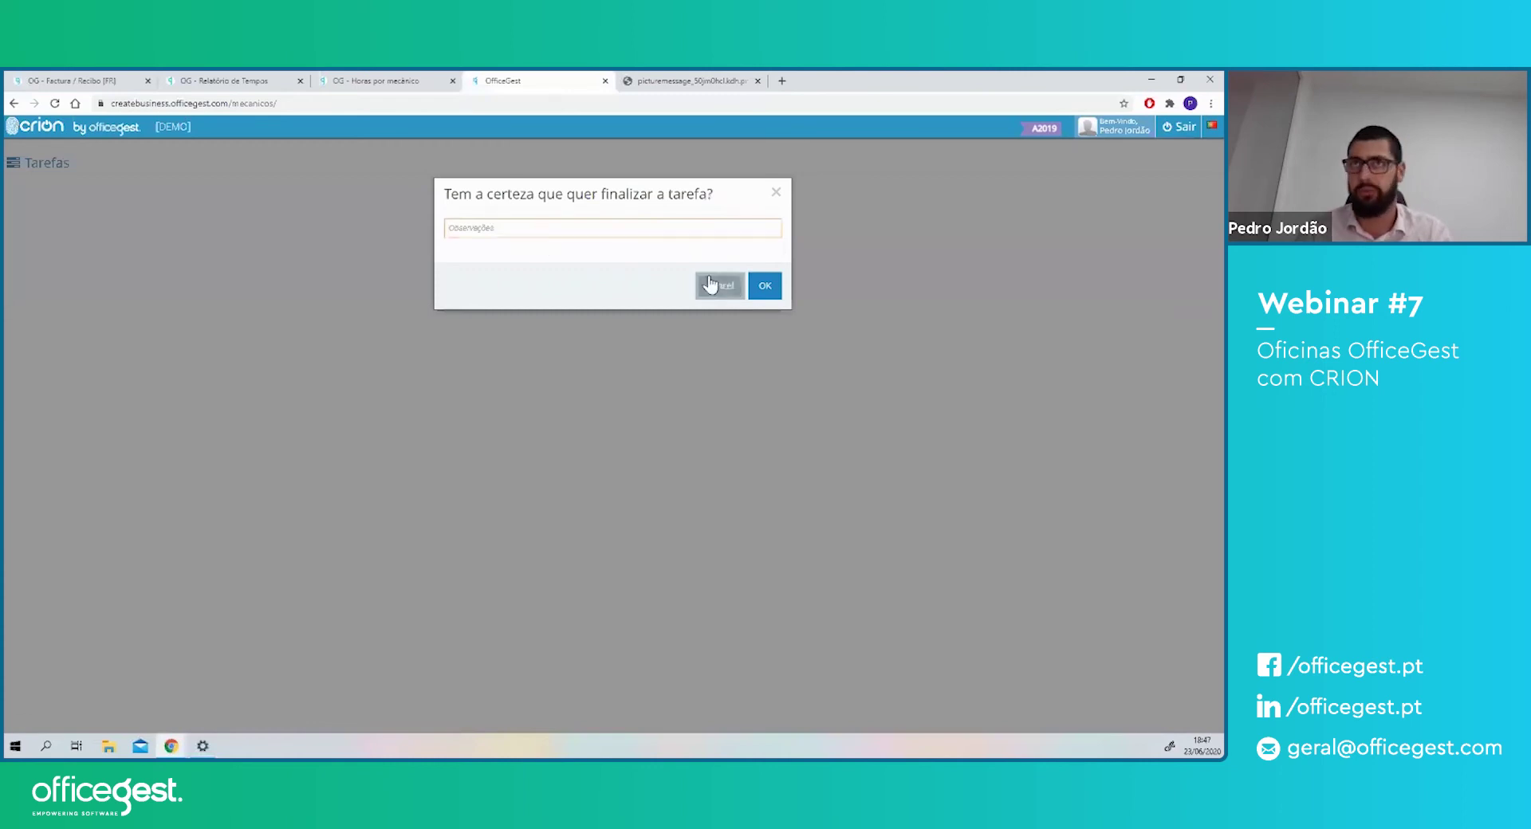
pyautogui.click(762, 287)
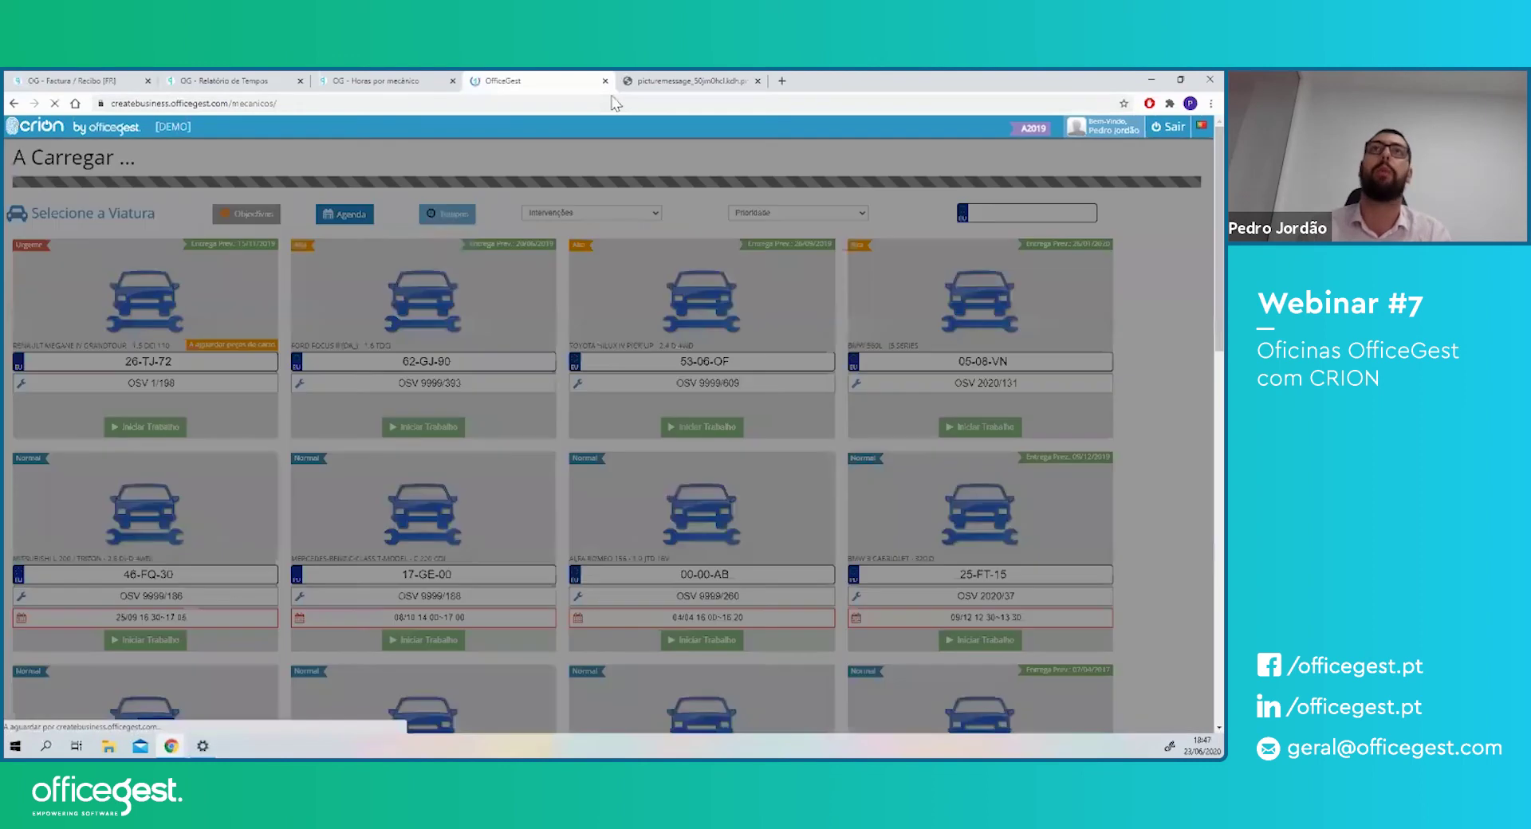
# - Close the extra tabs and filter the Horas por mecânico report to the chosen mechanic
pyautogui.click(605, 80)
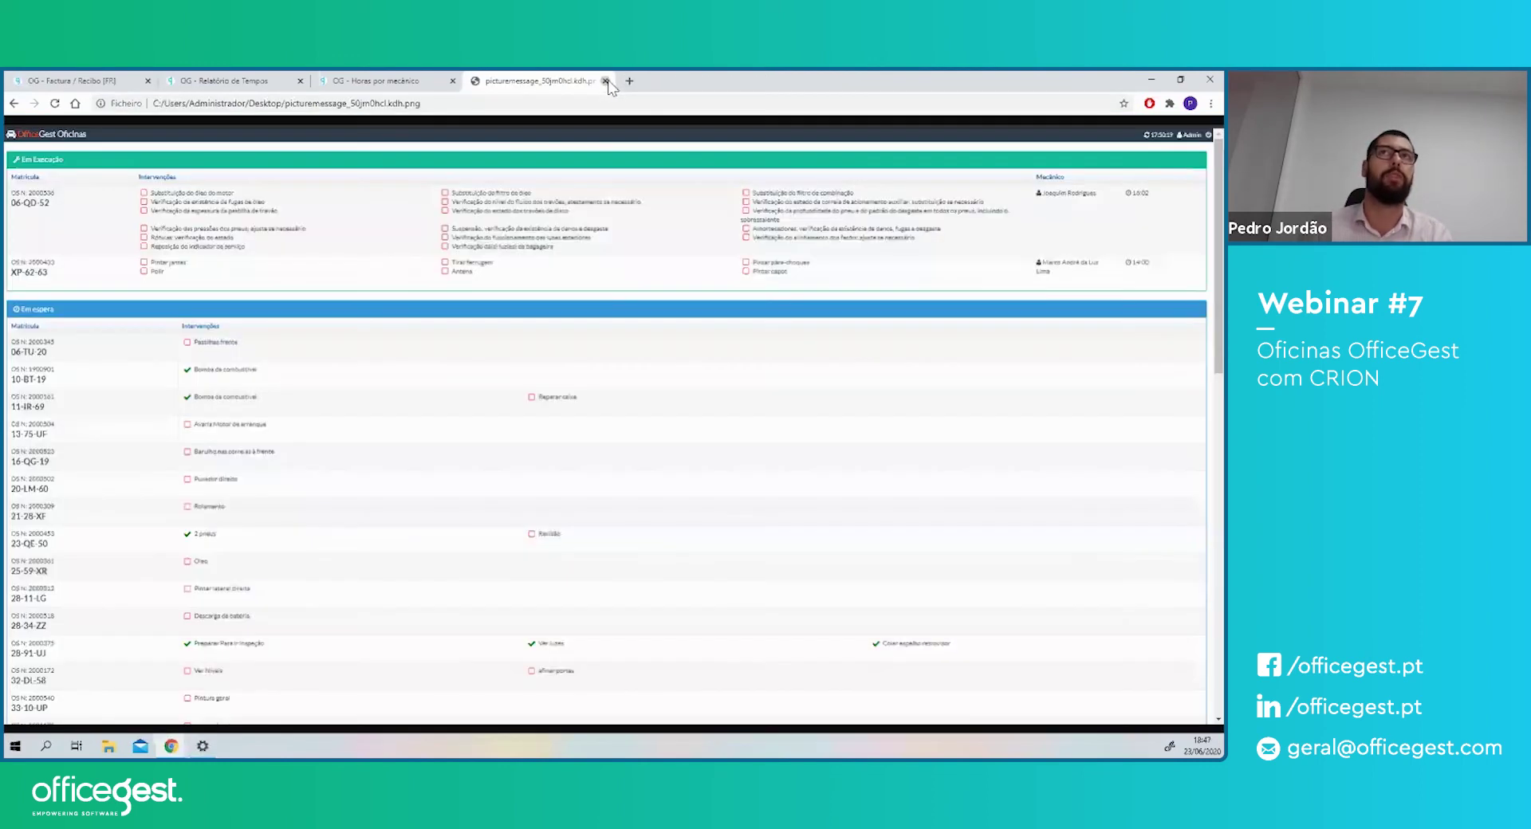
pyautogui.click(605, 80)
pyautogui.click(297, 299)
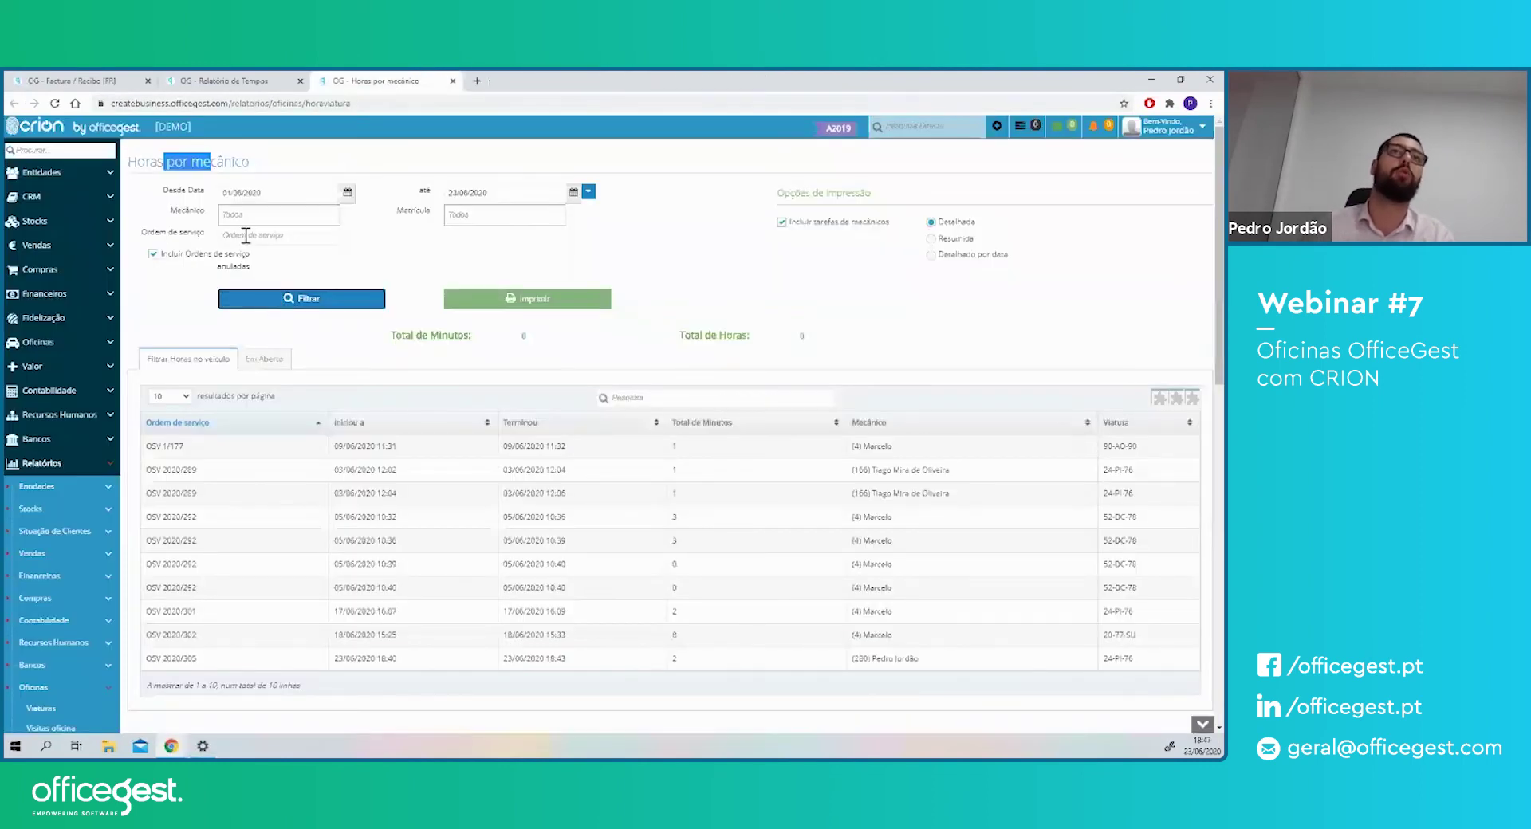
pyautogui.click(243, 216)
pyautogui.write('ped')
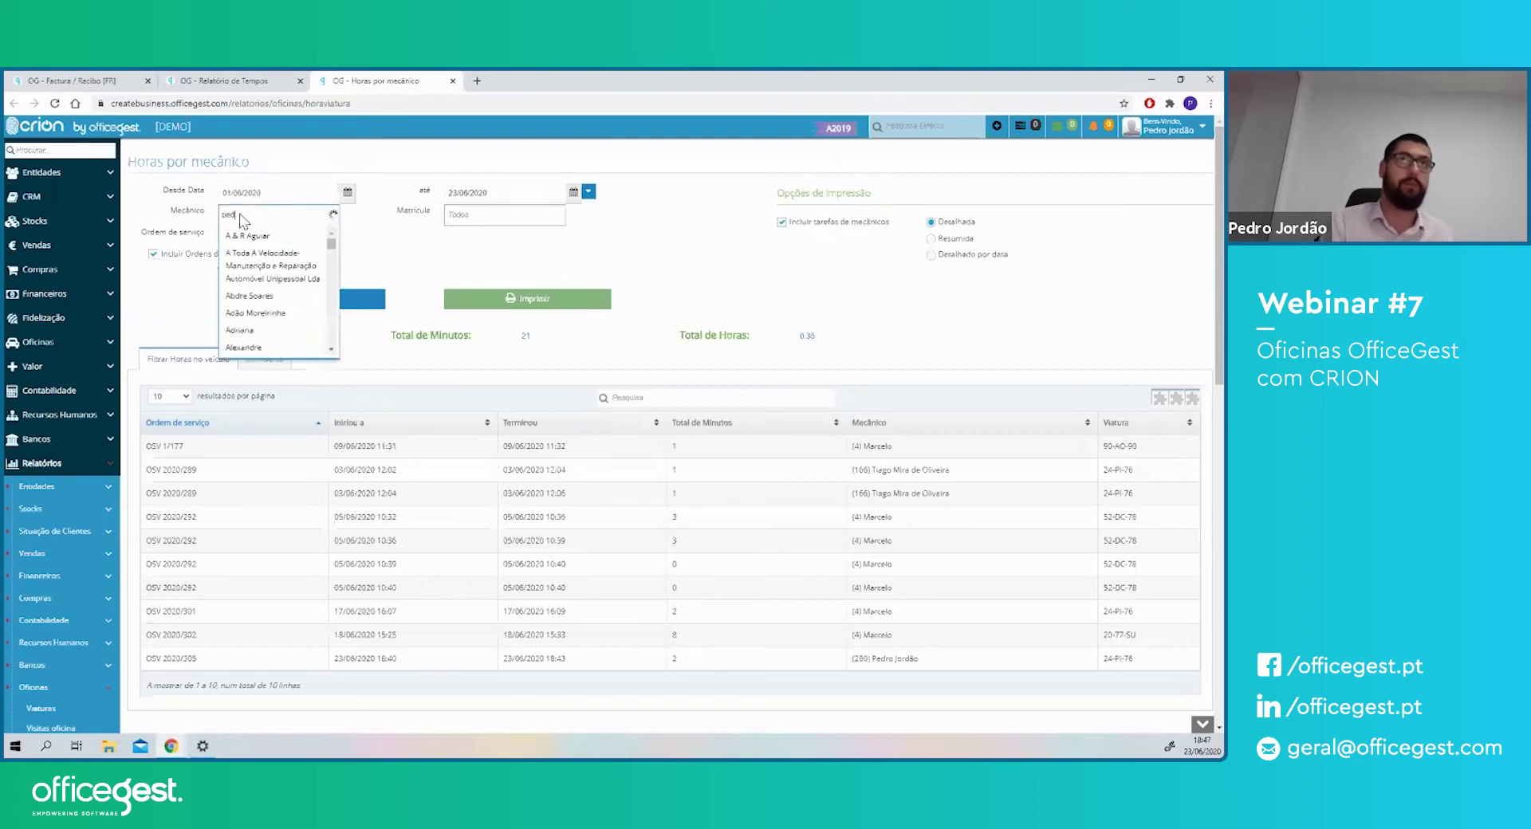
pyautogui.press('Down')
pyautogui.press('Down')
pyautogui.press('Down')
pyautogui.press('Down')
pyautogui.press('Down')
pyautogui.press('Down')
pyautogui.press('Down')
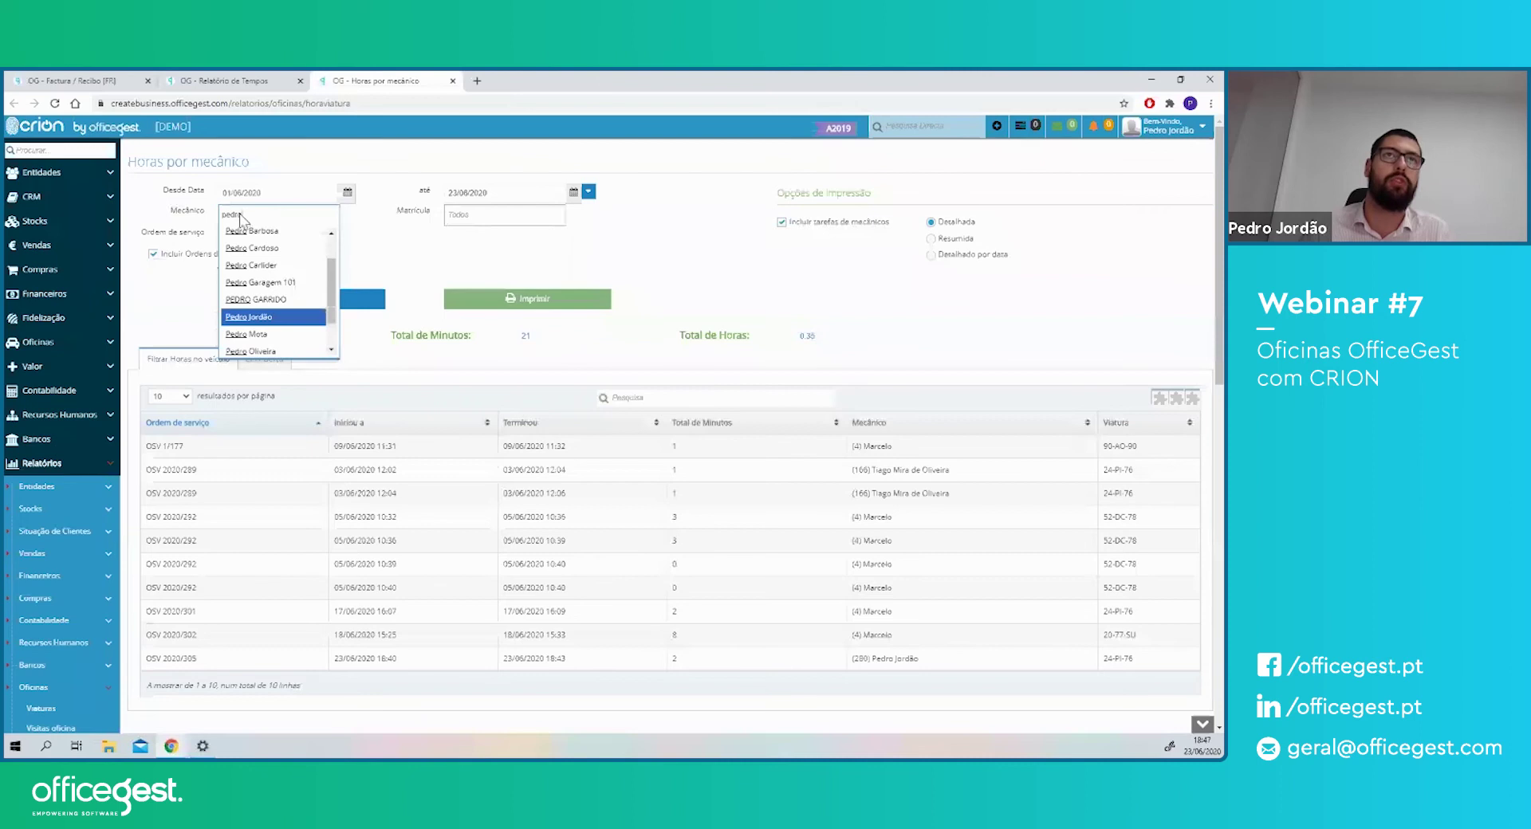
pyautogui.press('Return')
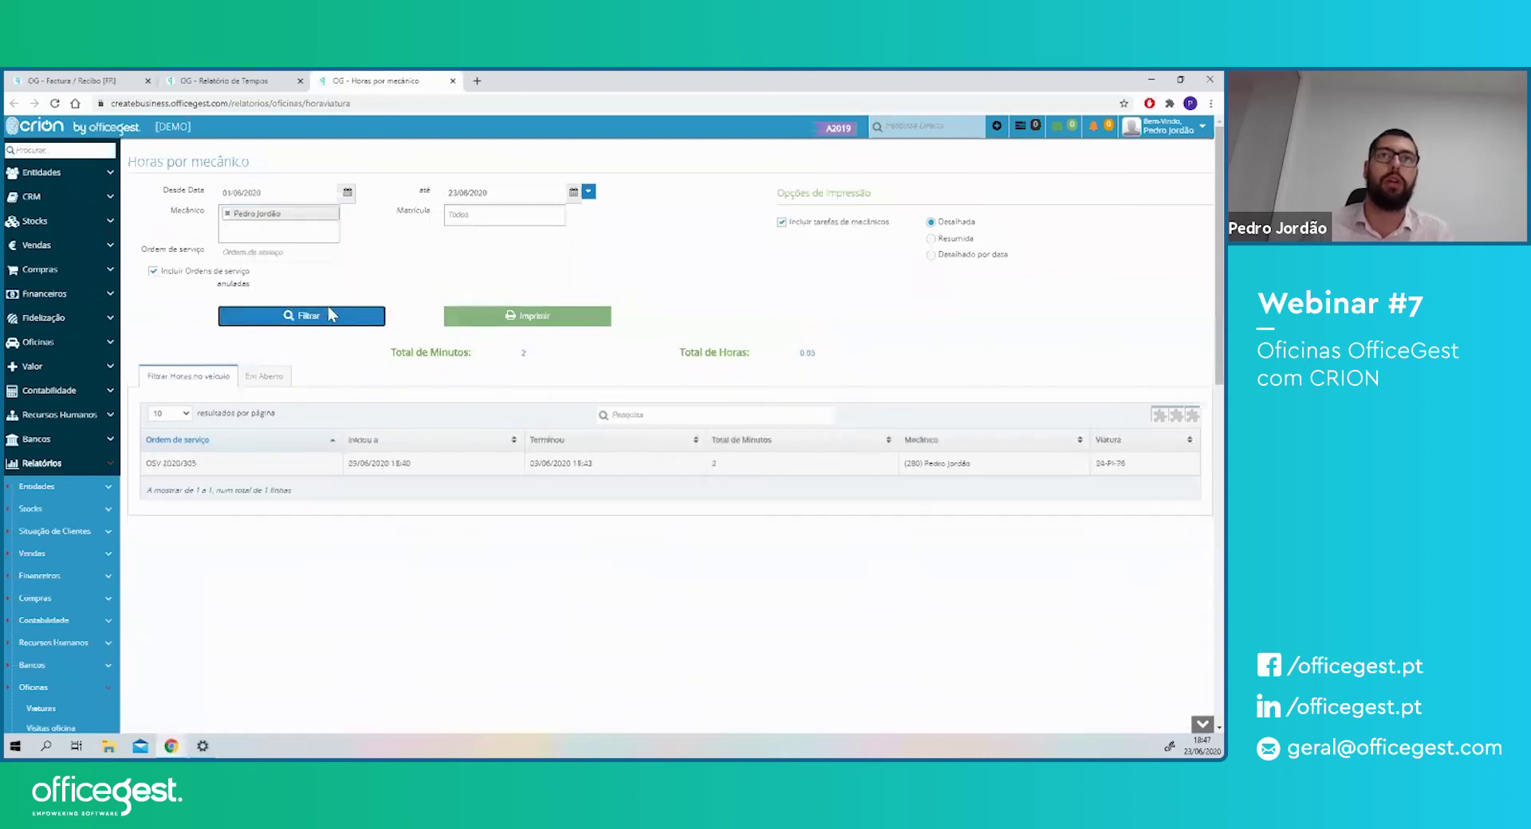
pyautogui.click(514, 317)
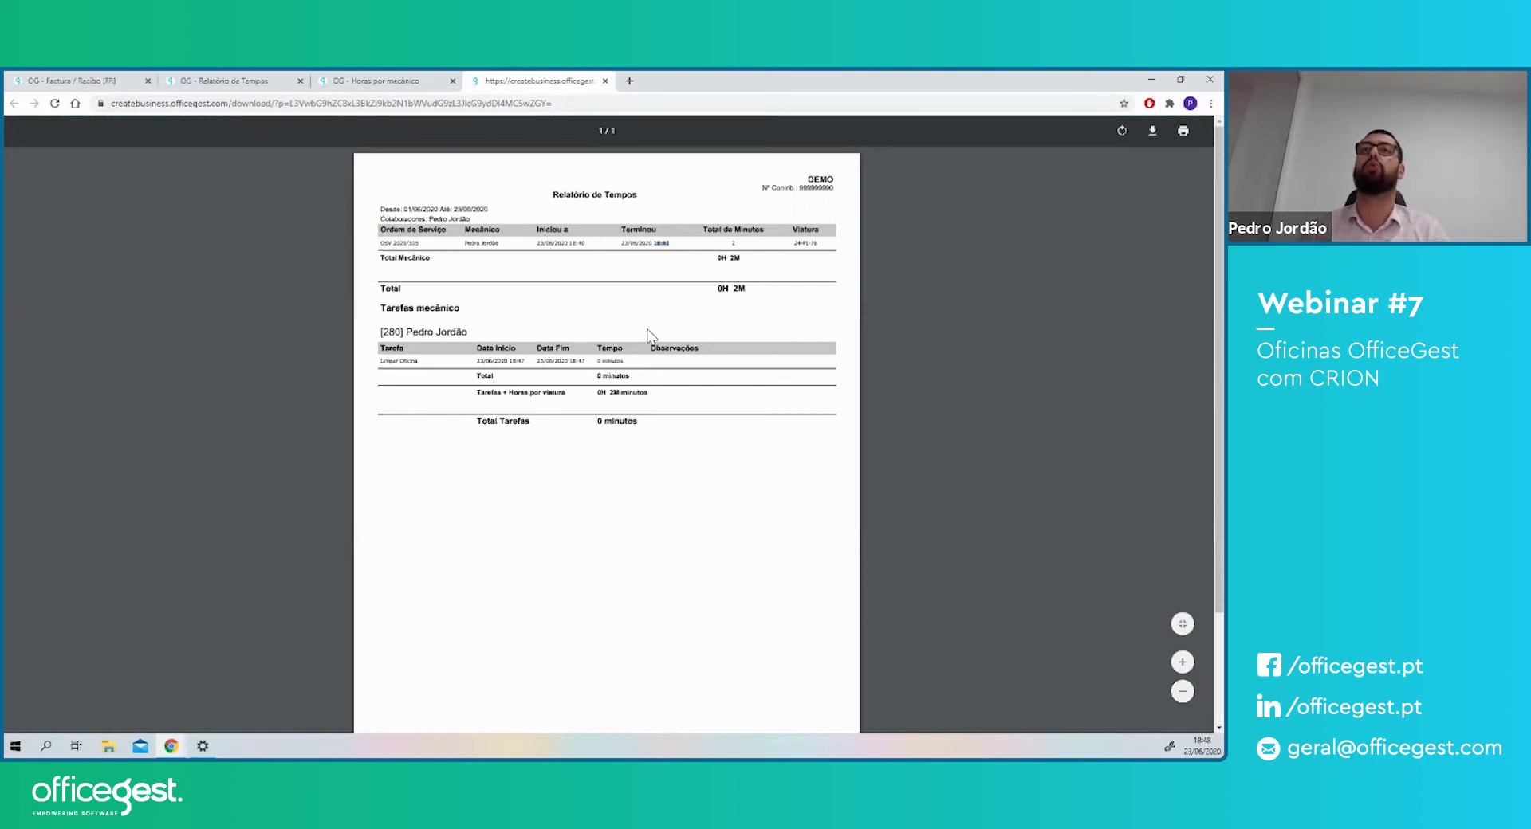
# - Go over the plate, Limpar Oficina task minutes and per-vehicle totals, then close the PDF
pyautogui.doubleClick(809, 243)
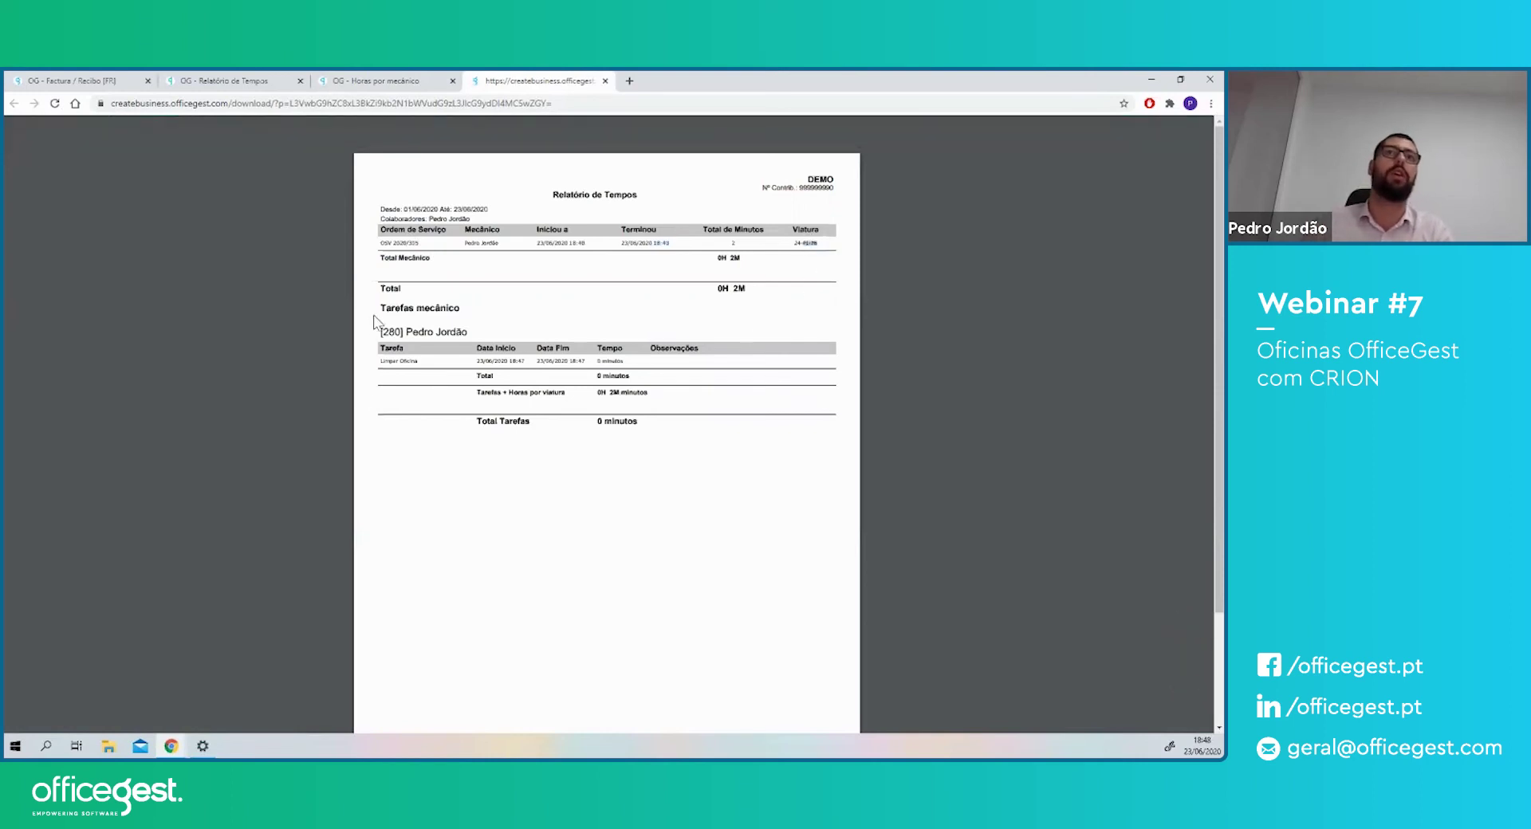
pyautogui.moveTo(395, 308); pyautogui.dragTo(456, 311)
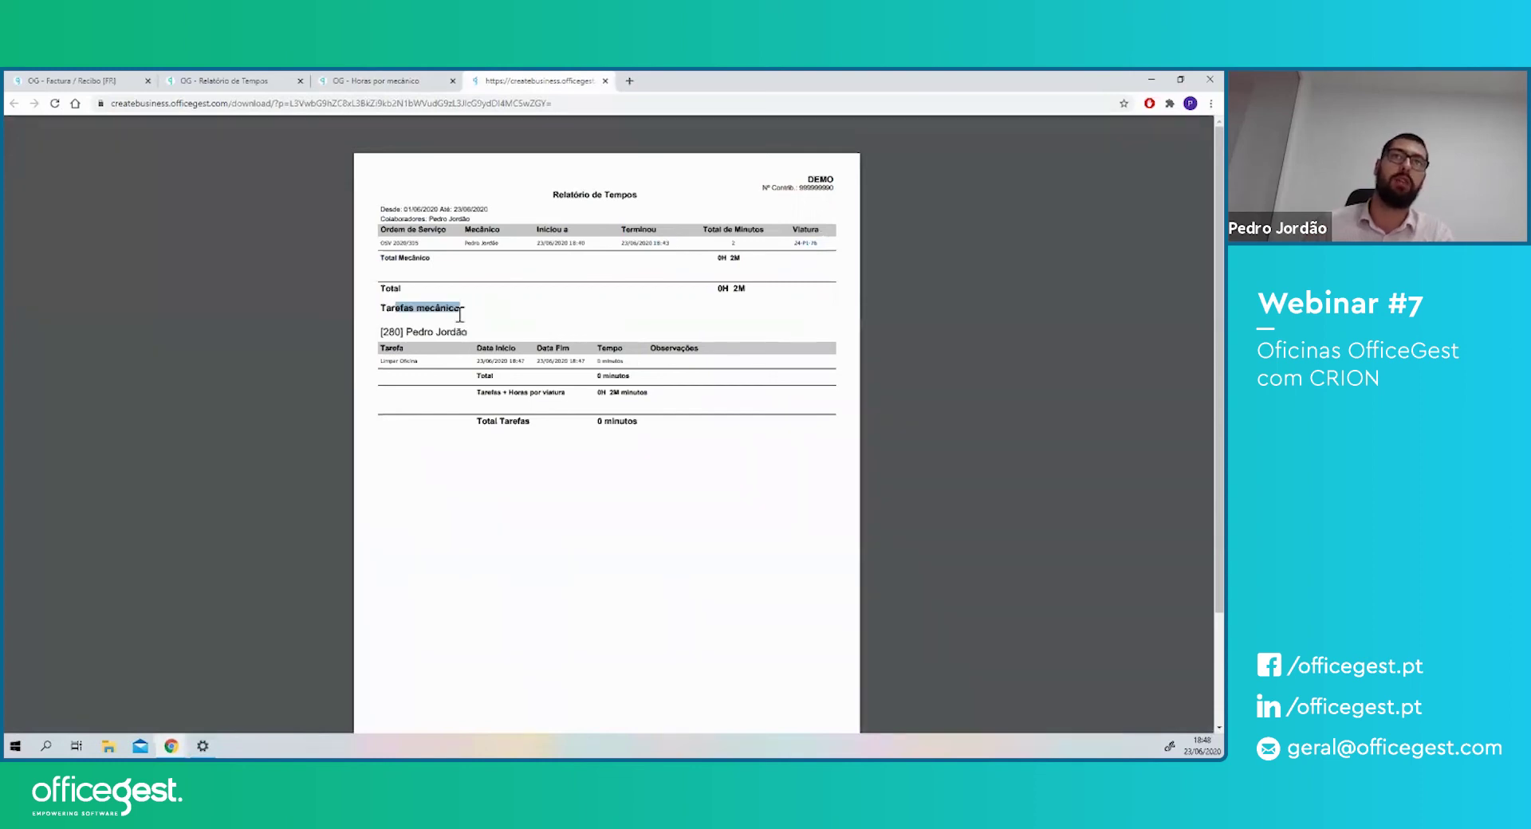
pyautogui.moveTo(380, 362); pyautogui.dragTo(403, 361)
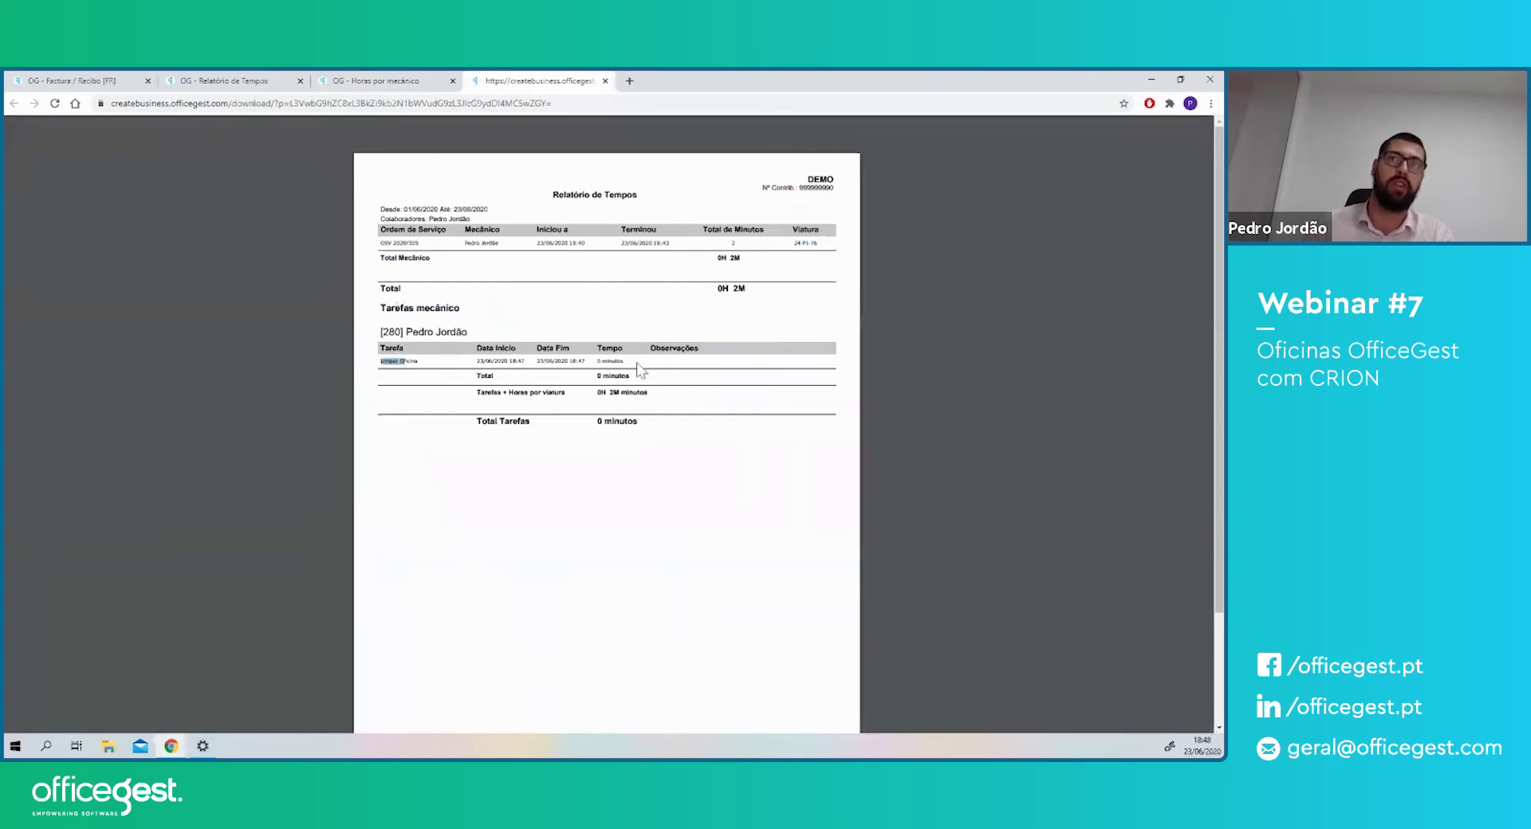
pyautogui.doubleClick(611, 361)
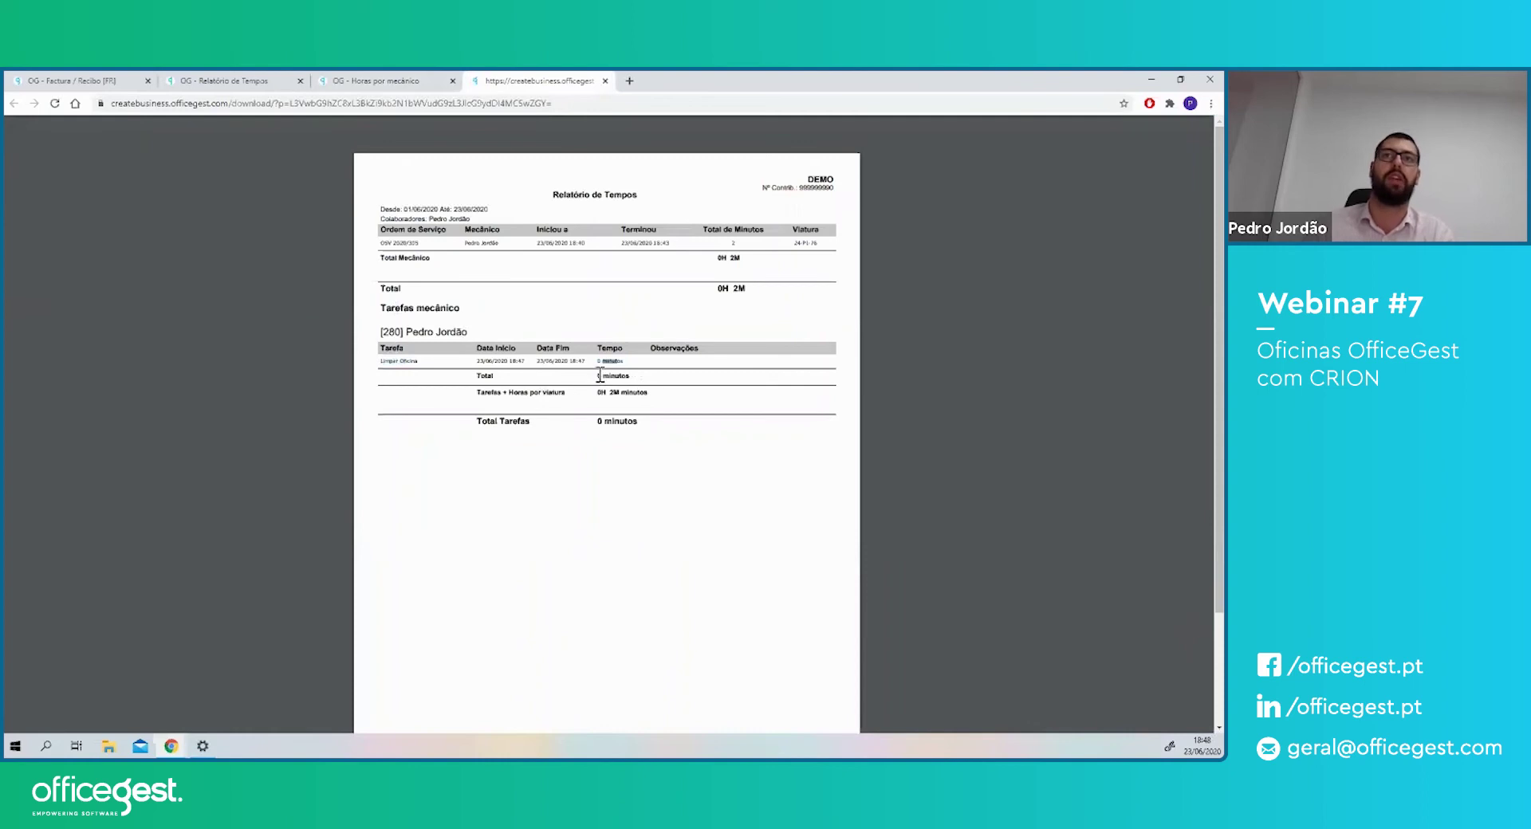
pyautogui.moveTo(476, 392); pyautogui.dragTo(561, 393)
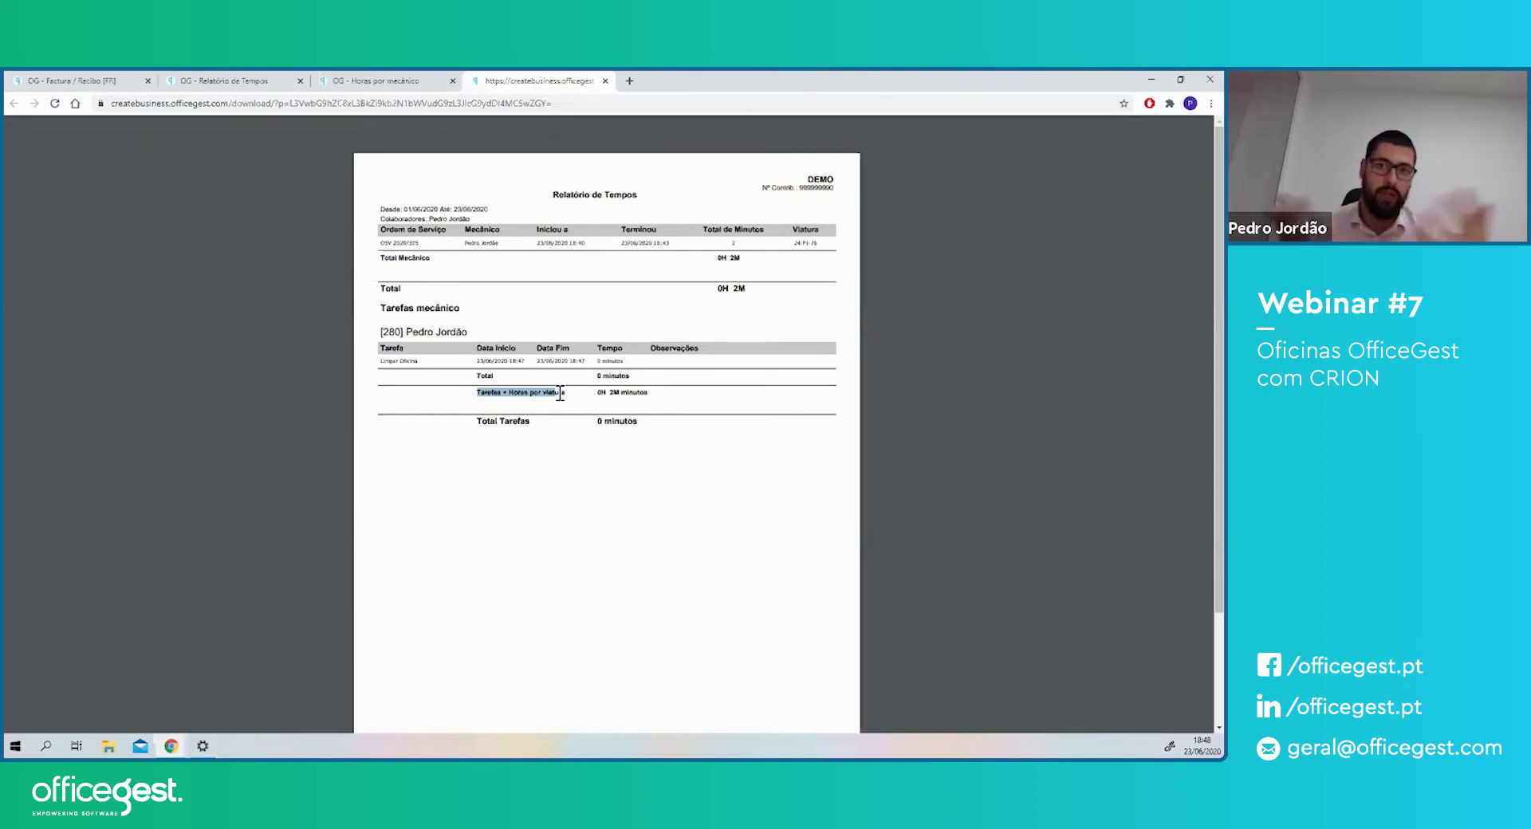
pyautogui.middleClick(569, 83)
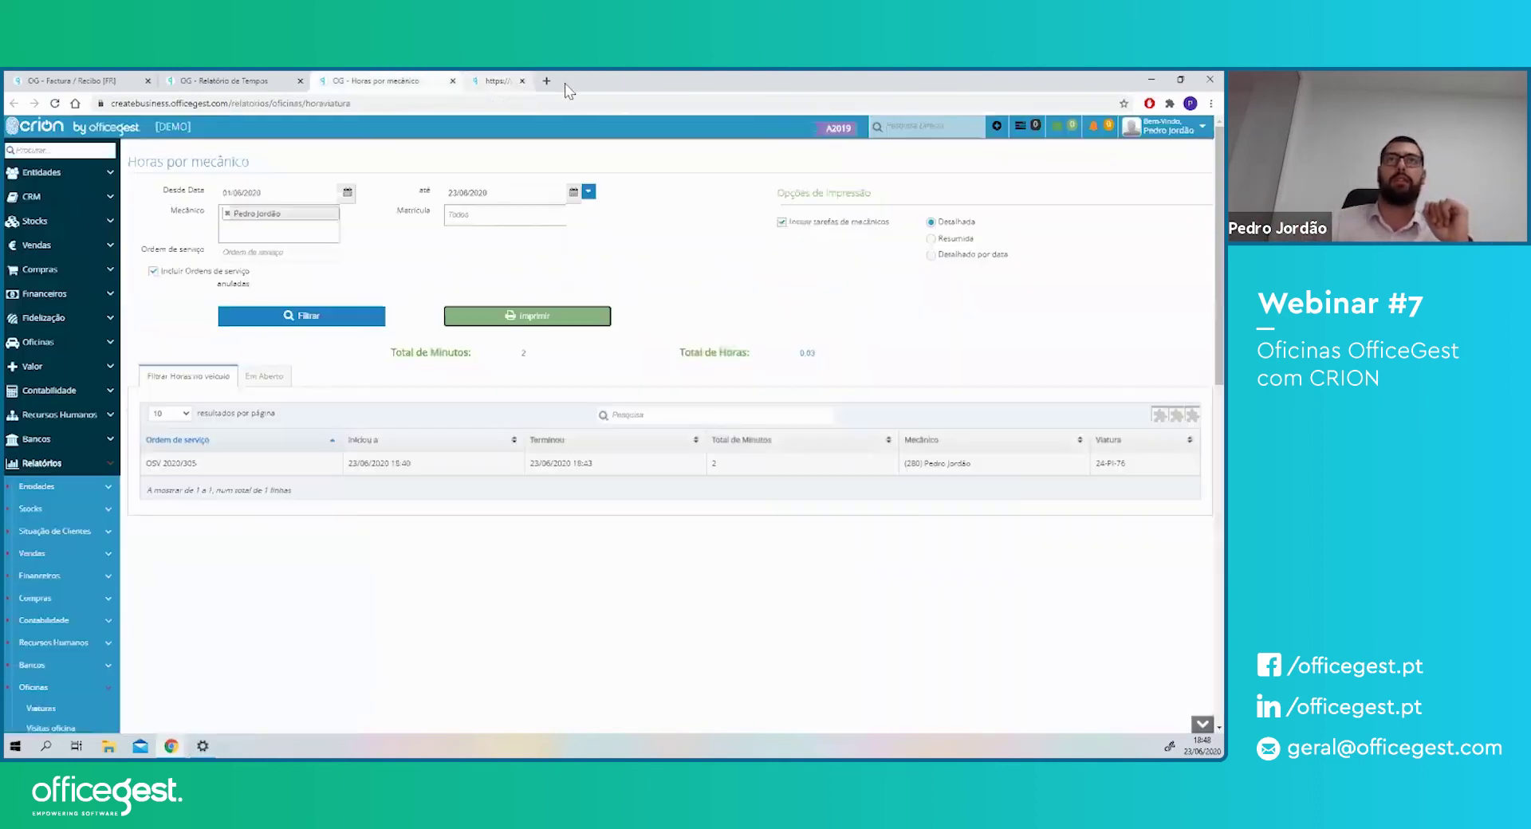
# - Filter Relatório de Tempos to the chosen mechanic in Colaborador and print it as PDF
pyautogui.middleClick(407, 82)
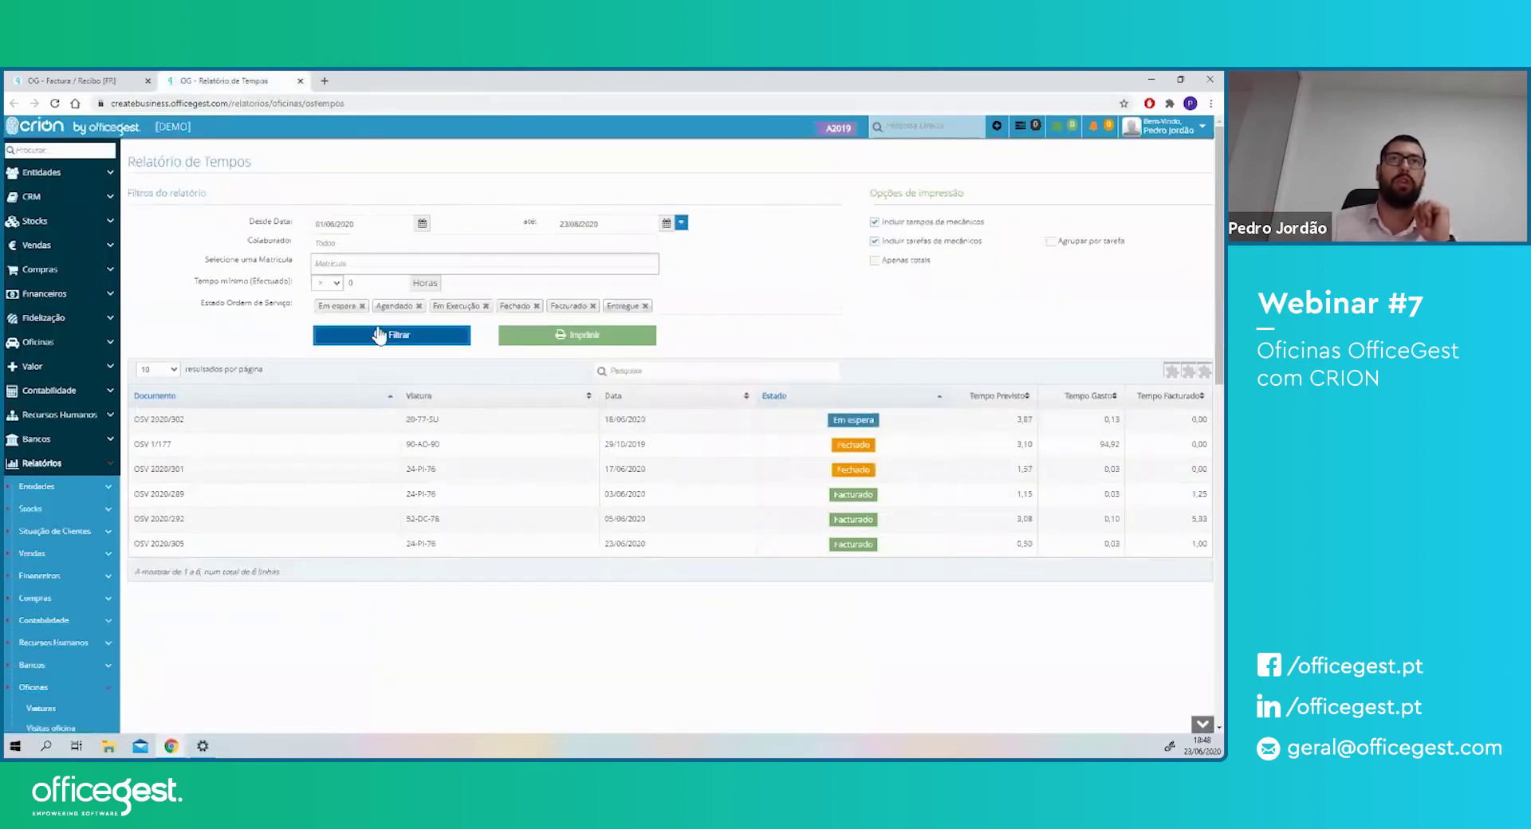
pyautogui.click(352, 241)
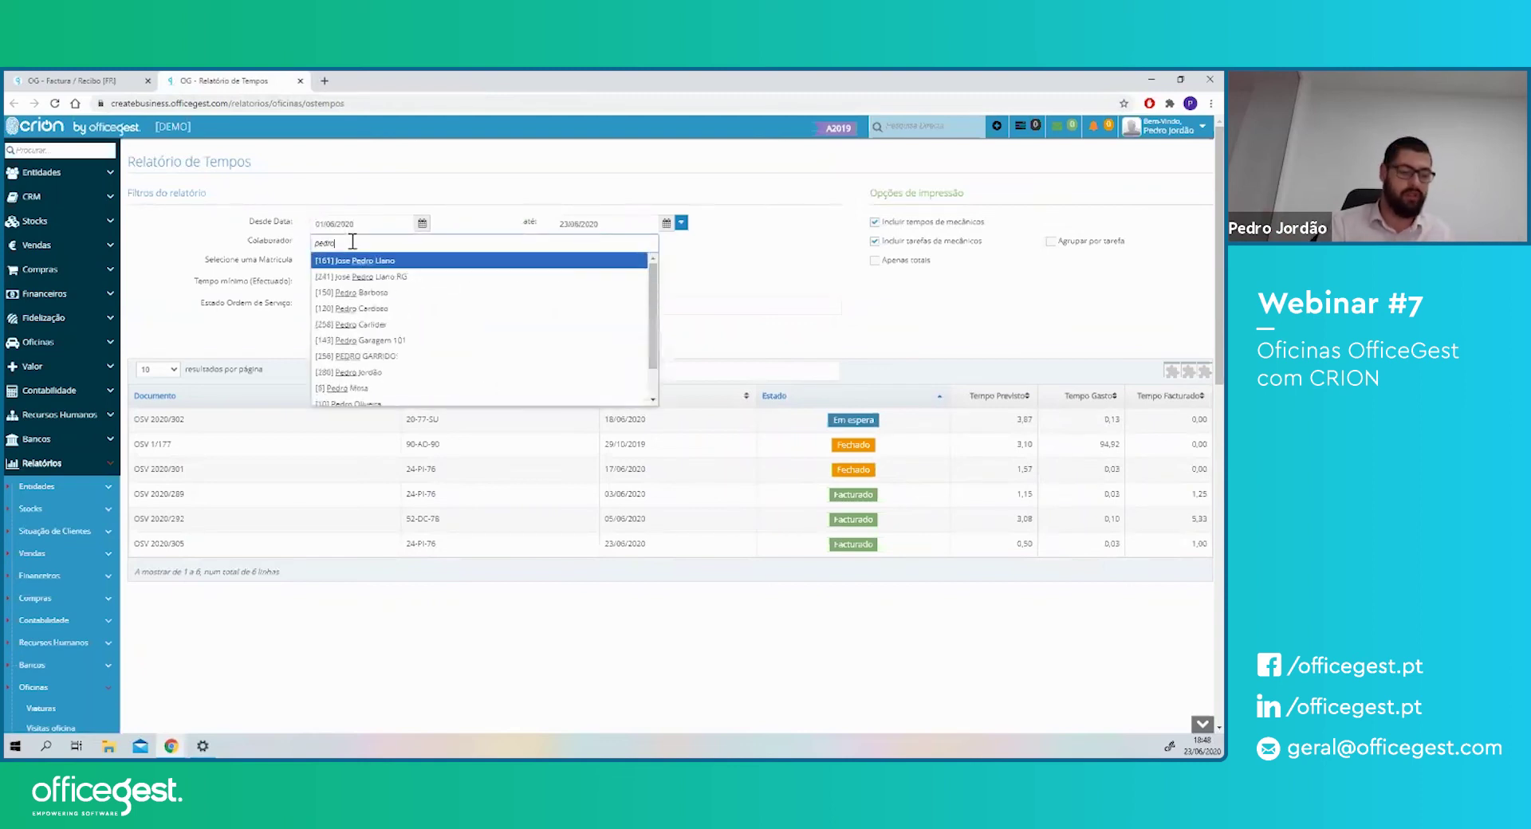
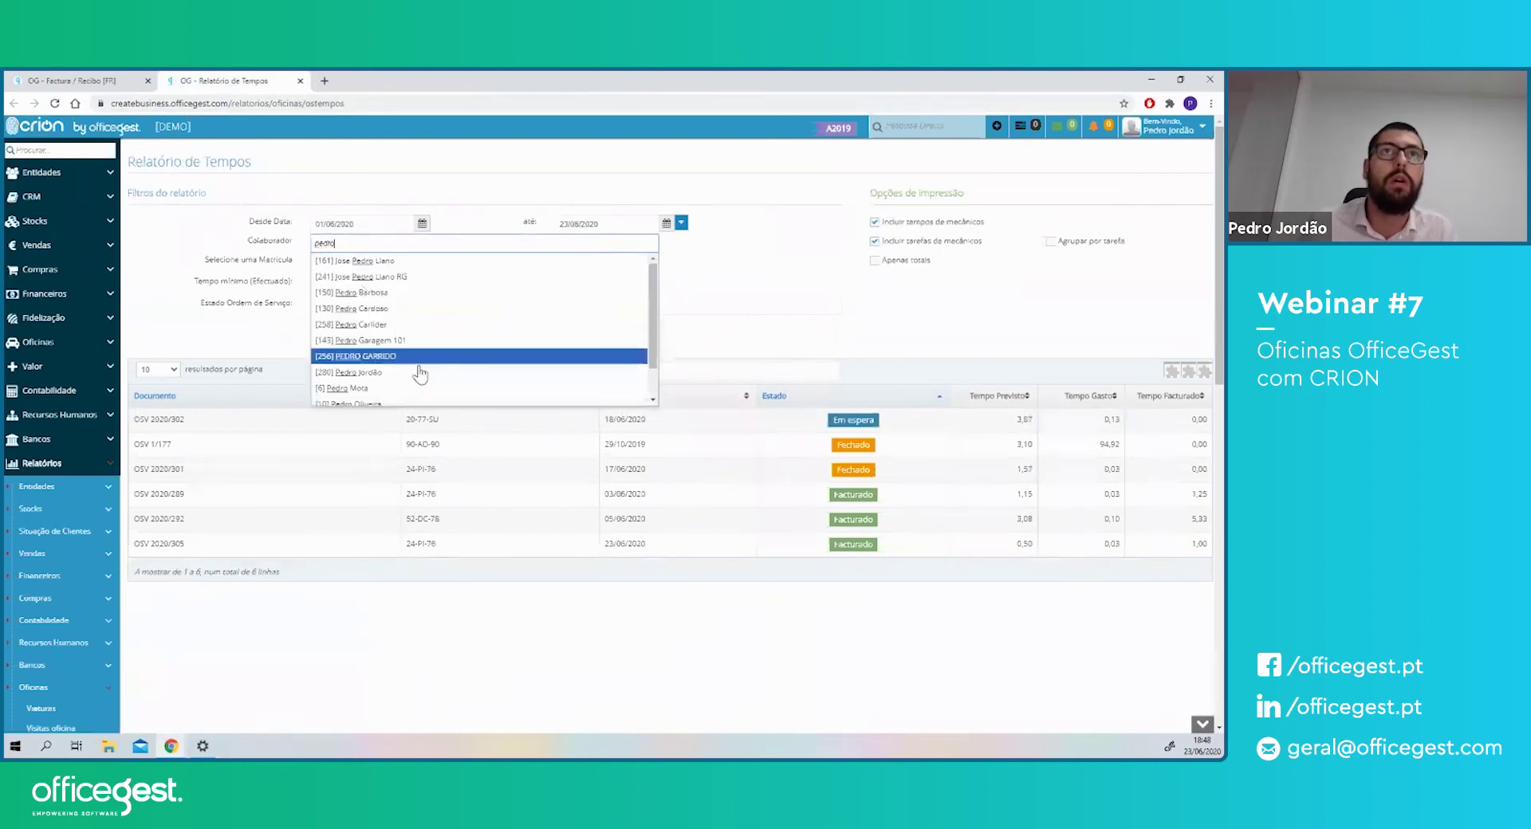
pyautogui.click(367, 371)
pyautogui.click(374, 333)
pyautogui.moveTo(159, 419); pyautogui.dragTo(642, 419)
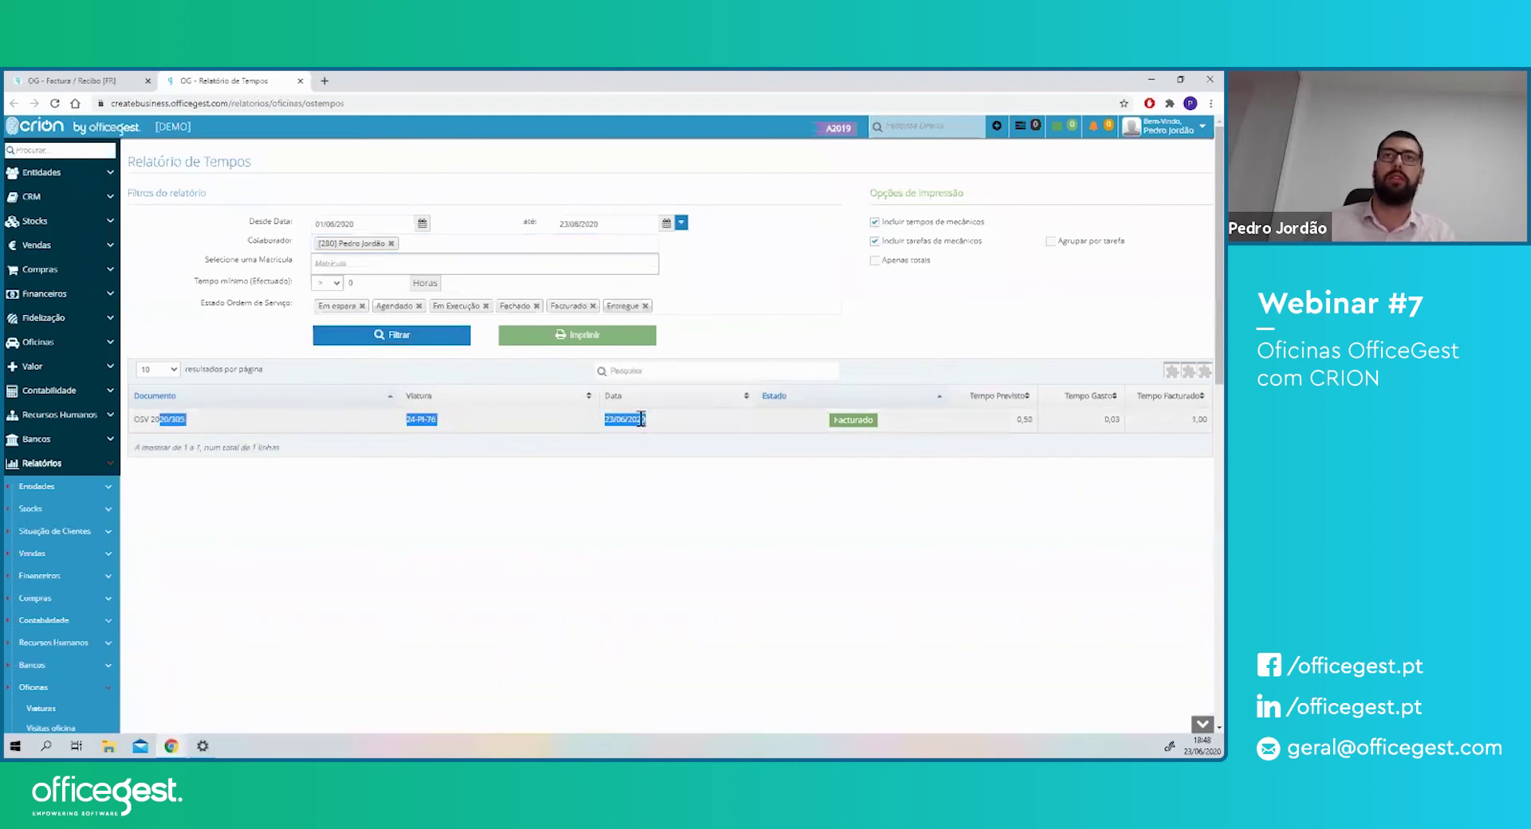
pyautogui.click(582, 340)
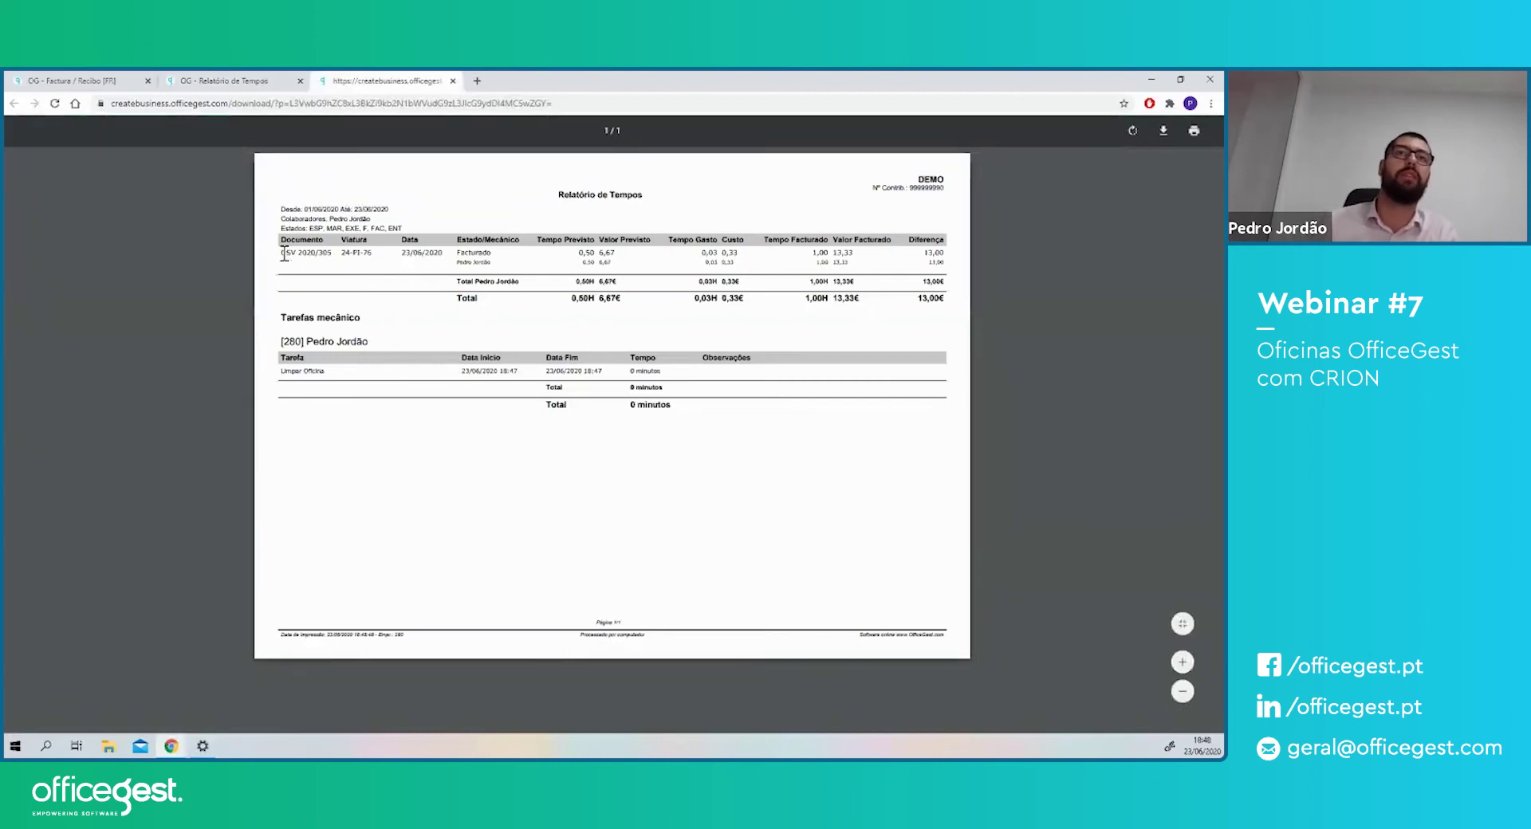
# - Highlight OSV 2020/305's 0,50 planned, 0,03 spent, 13,33 invoiced and 0,33 cost, then close the PDF
pyautogui.moveTo(284, 253); pyautogui.dragTo(323, 255)
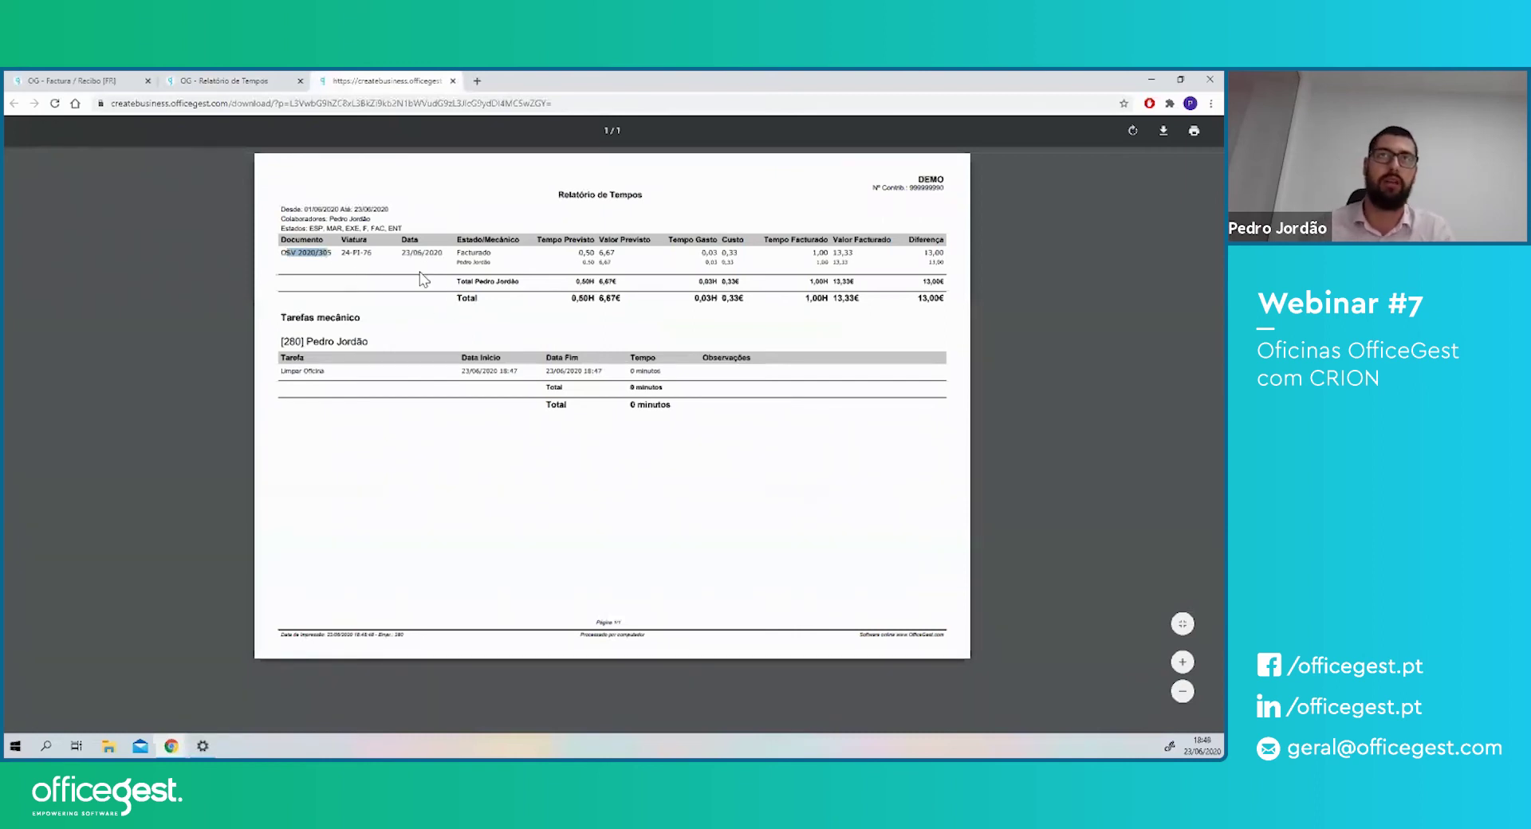
pyautogui.moveTo(458, 253); pyautogui.dragTo(496, 256)
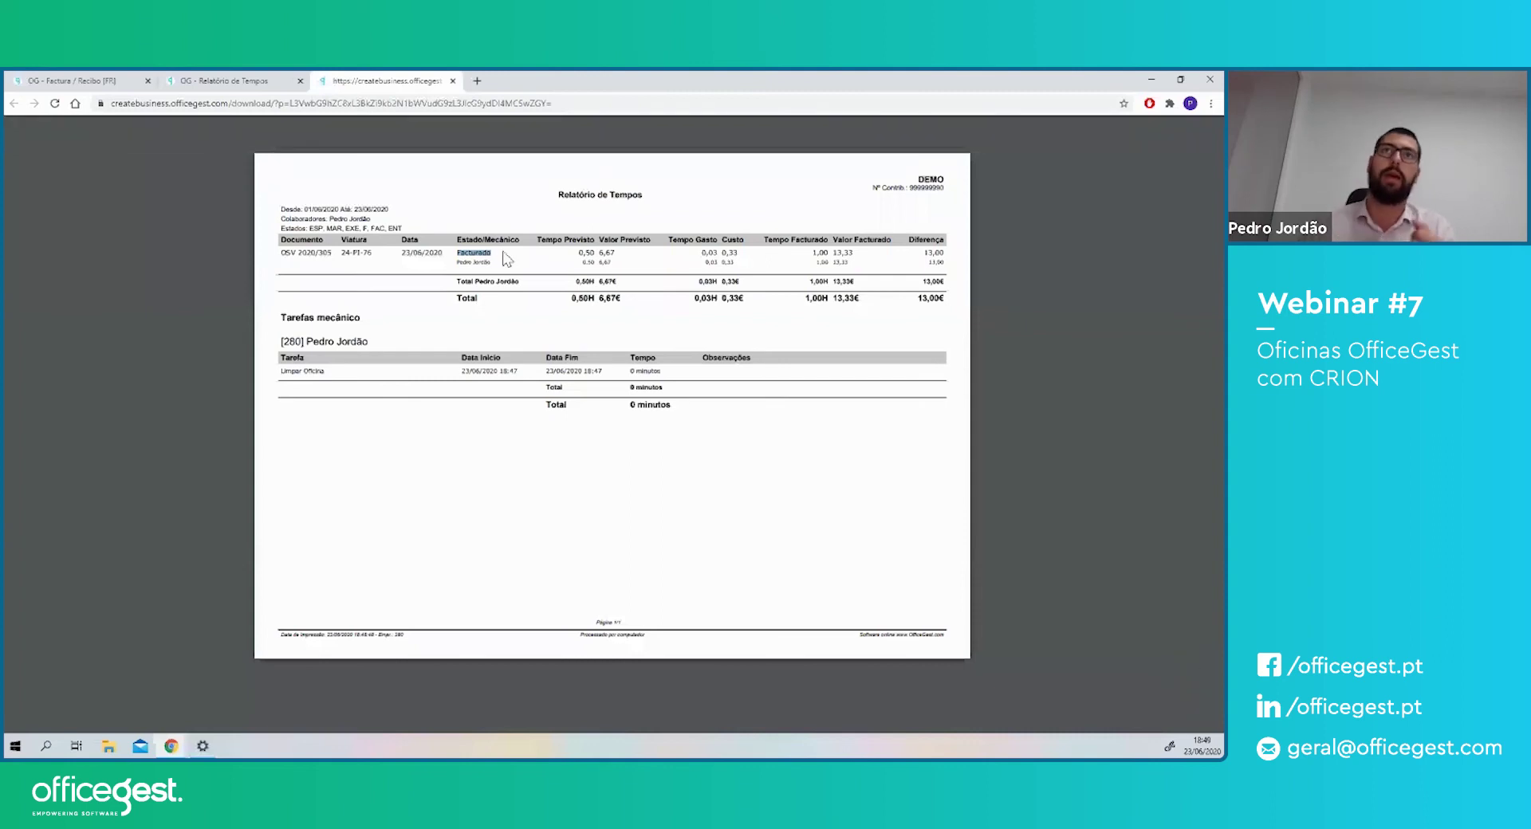
pyautogui.moveTo(458, 261); pyautogui.dragTo(487, 262)
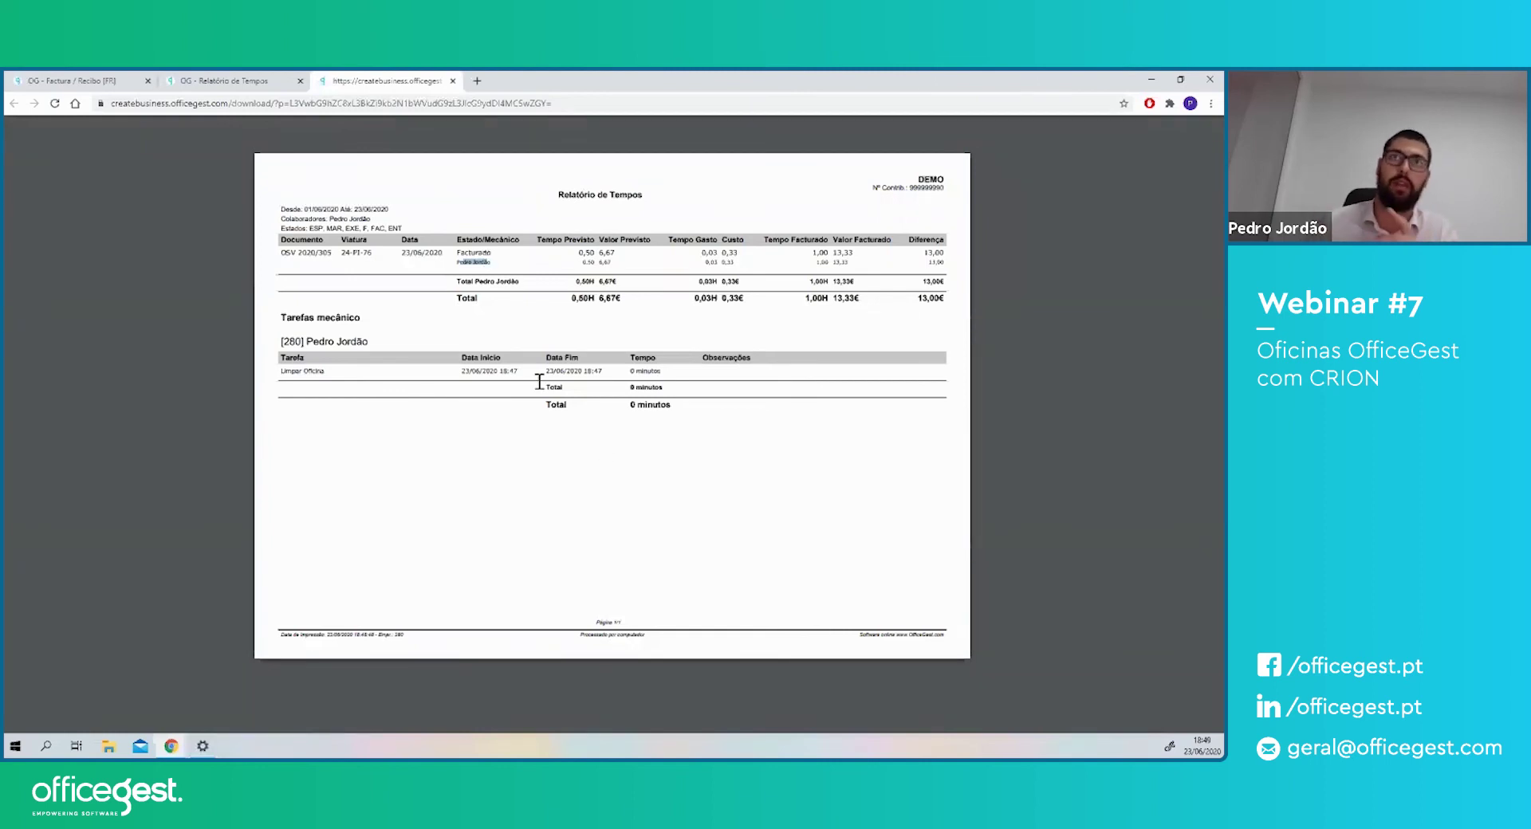
pyautogui.moveTo(577, 253); pyautogui.dragTo(617, 255)
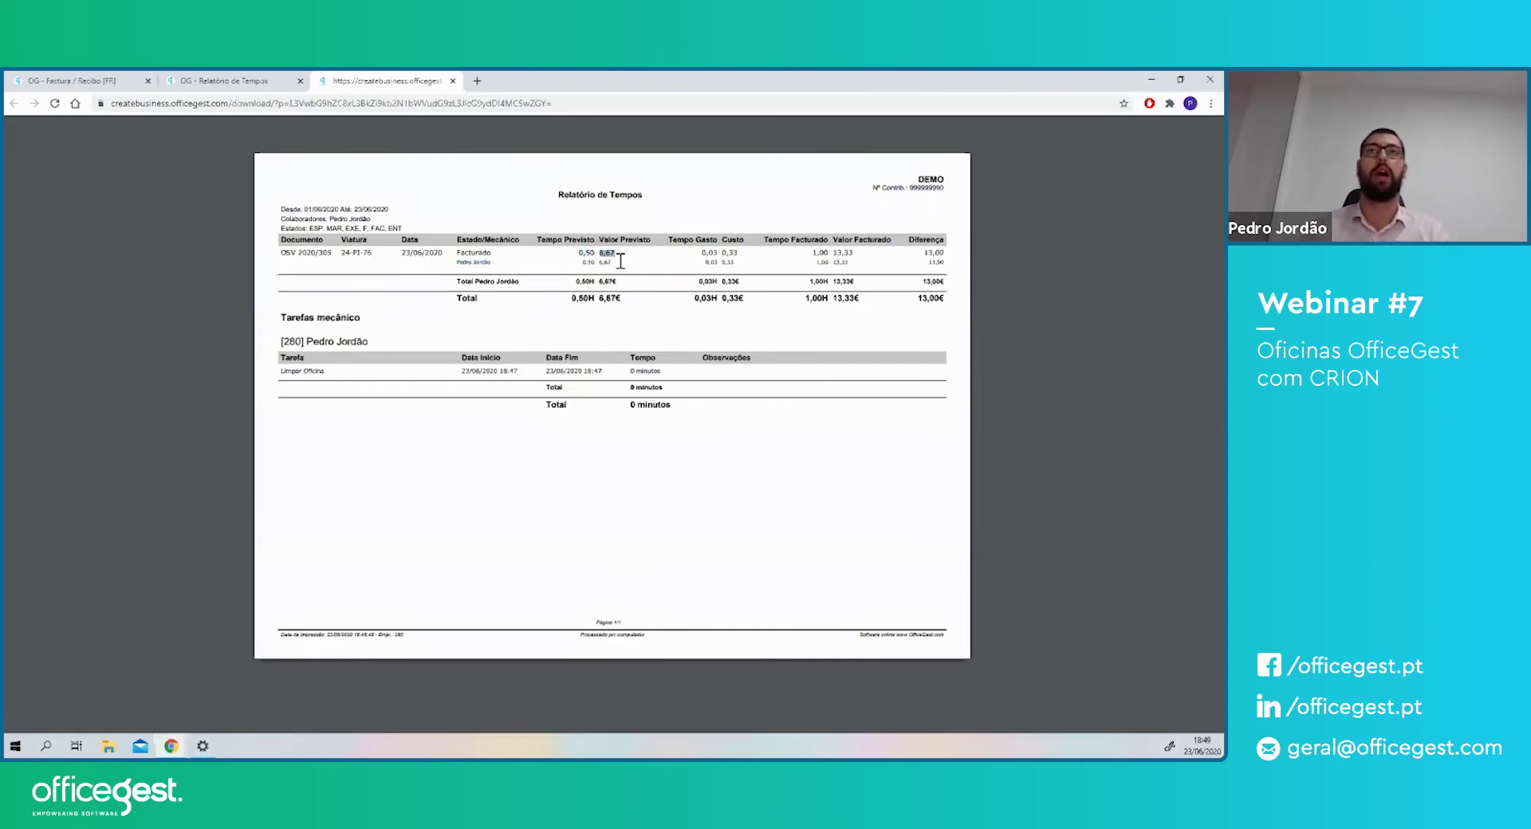
pyautogui.moveTo(701, 253); pyautogui.dragTo(738, 253)
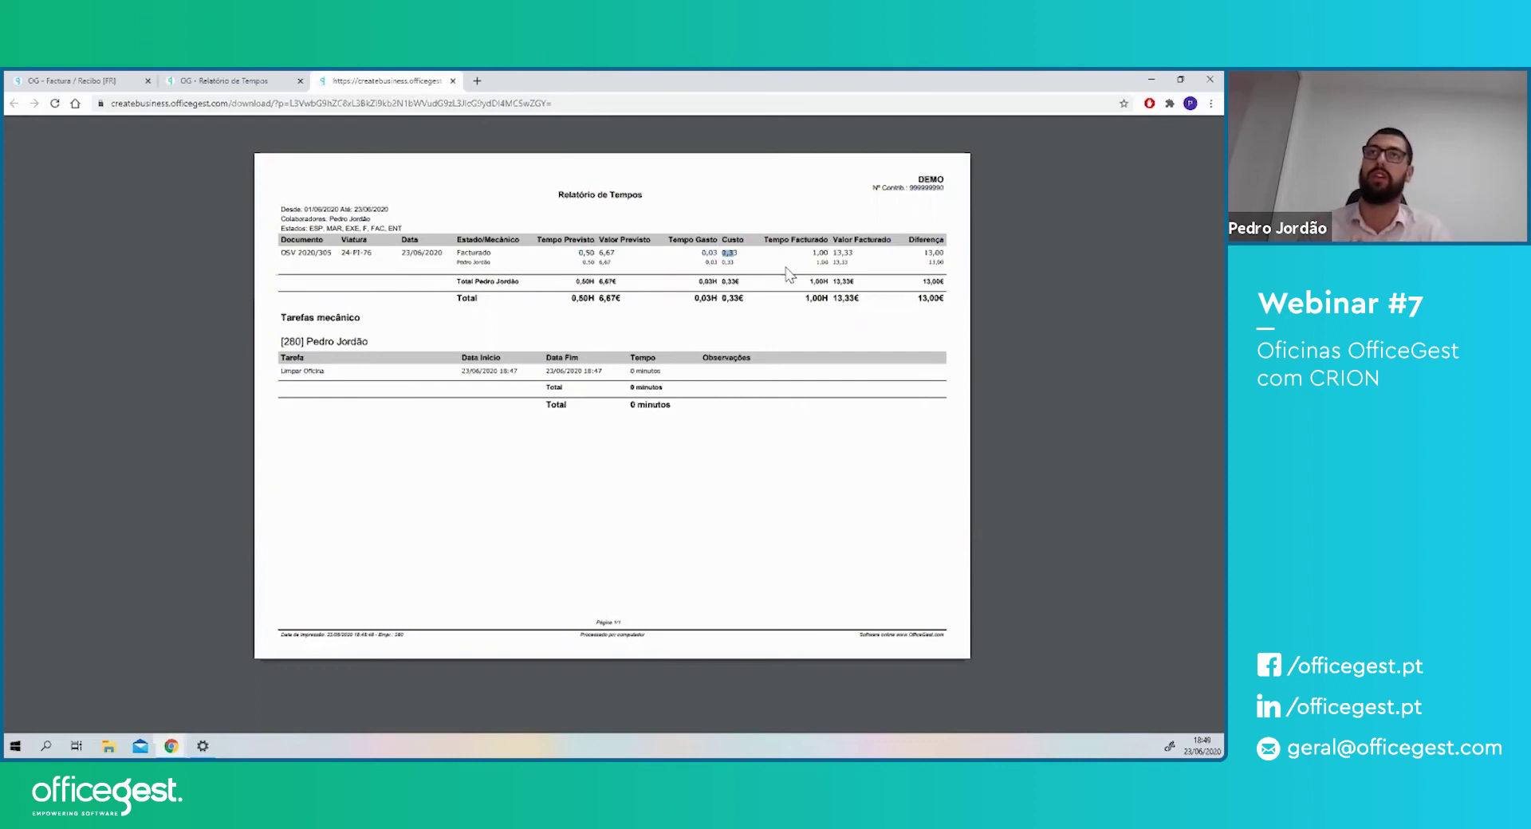
pyautogui.moveTo(812, 253); pyautogui.dragTo(942, 252)
pyautogui.moveTo(833, 253); pyautogui.dragTo(853, 253)
pyautogui.moveTo(721, 253); pyautogui.dragTo(738, 253)
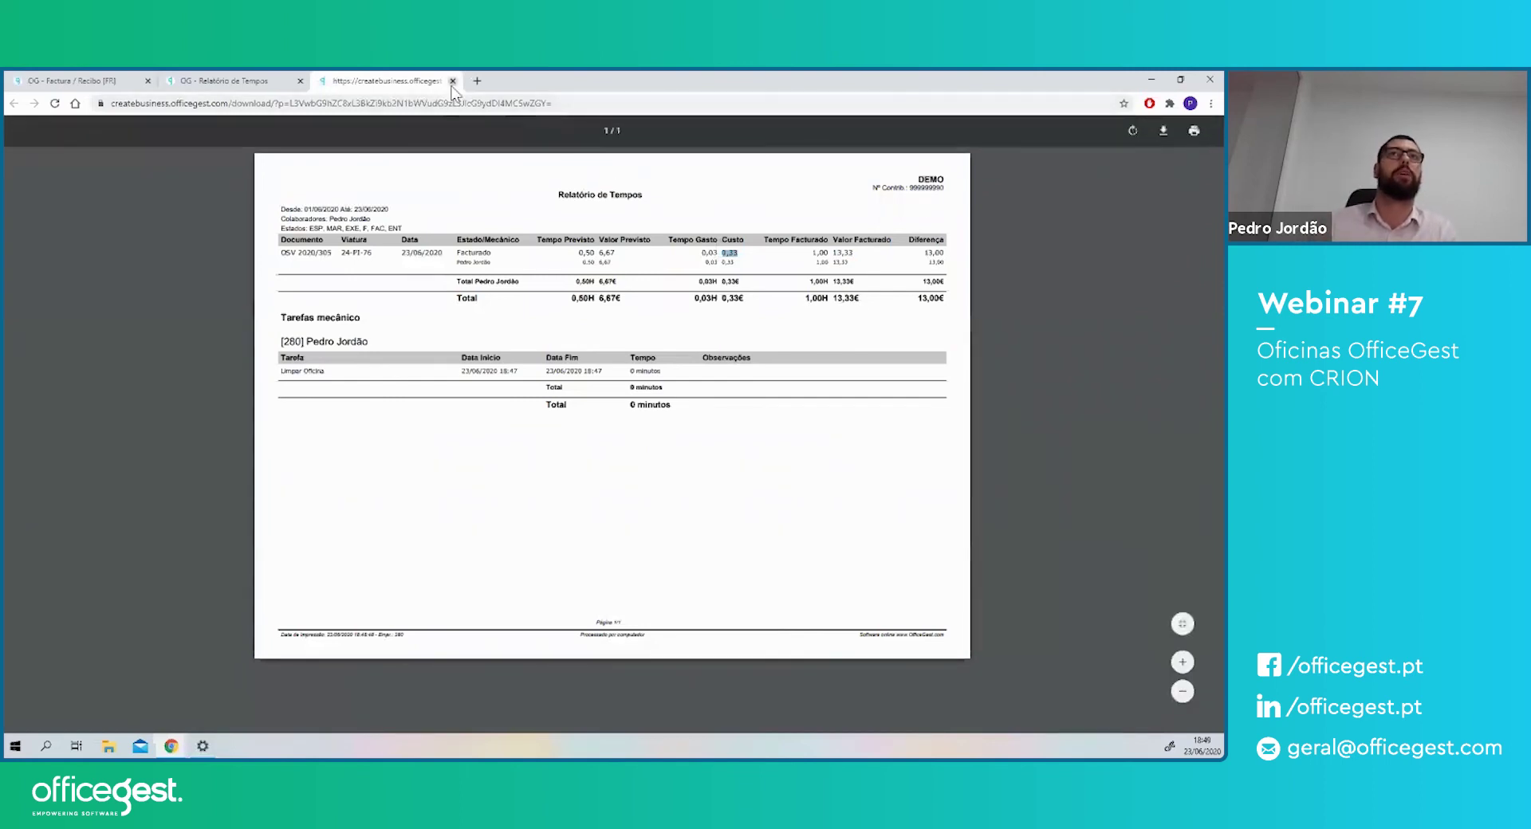
pyautogui.click(452, 80)
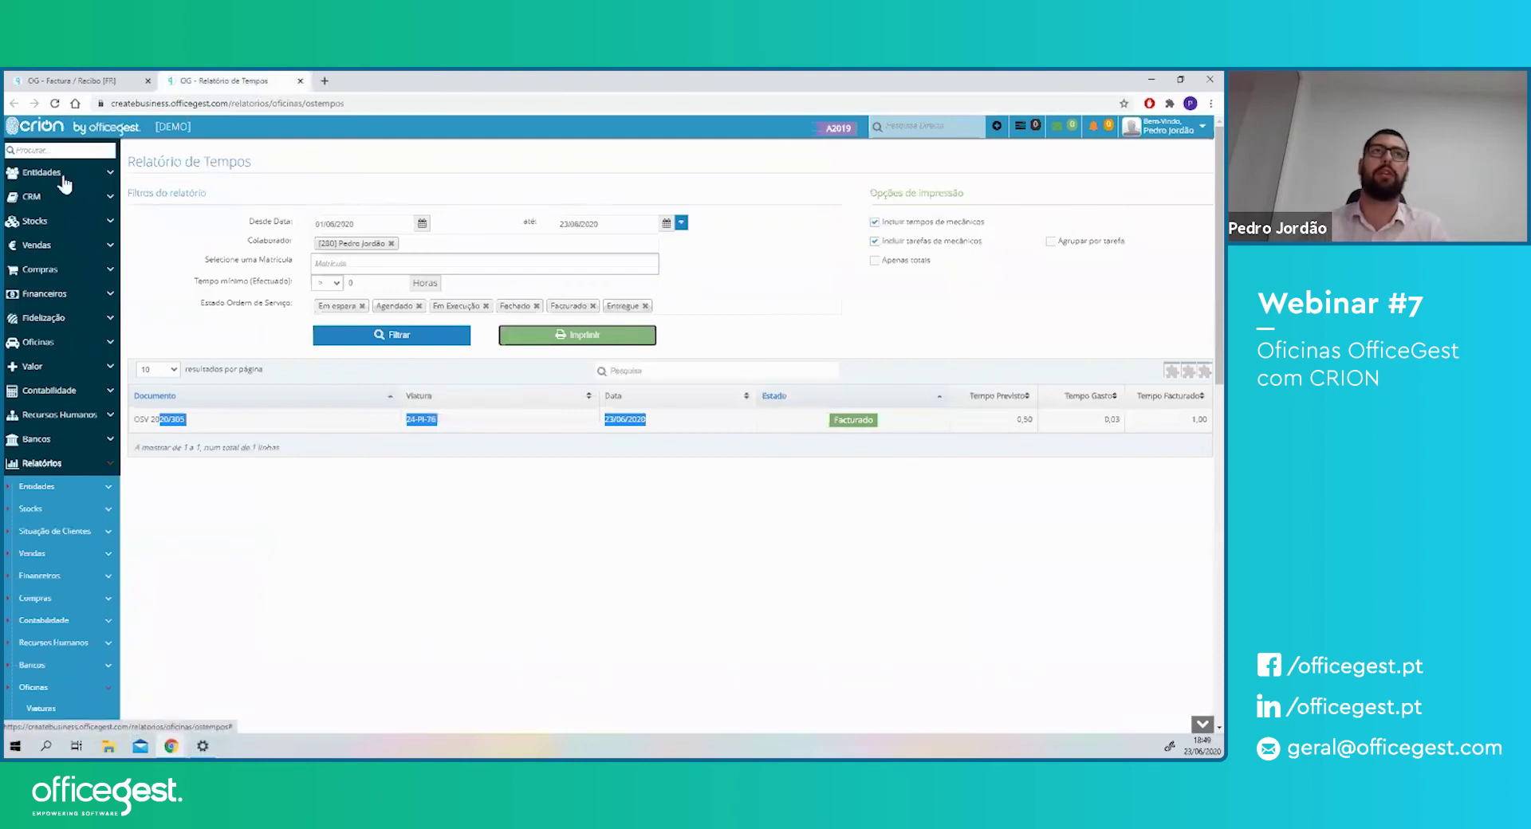
# - From the dashboard, open Definir critério in the monthly objective panel to reach Objectivos de venda 2020
pyautogui.click(36, 133)
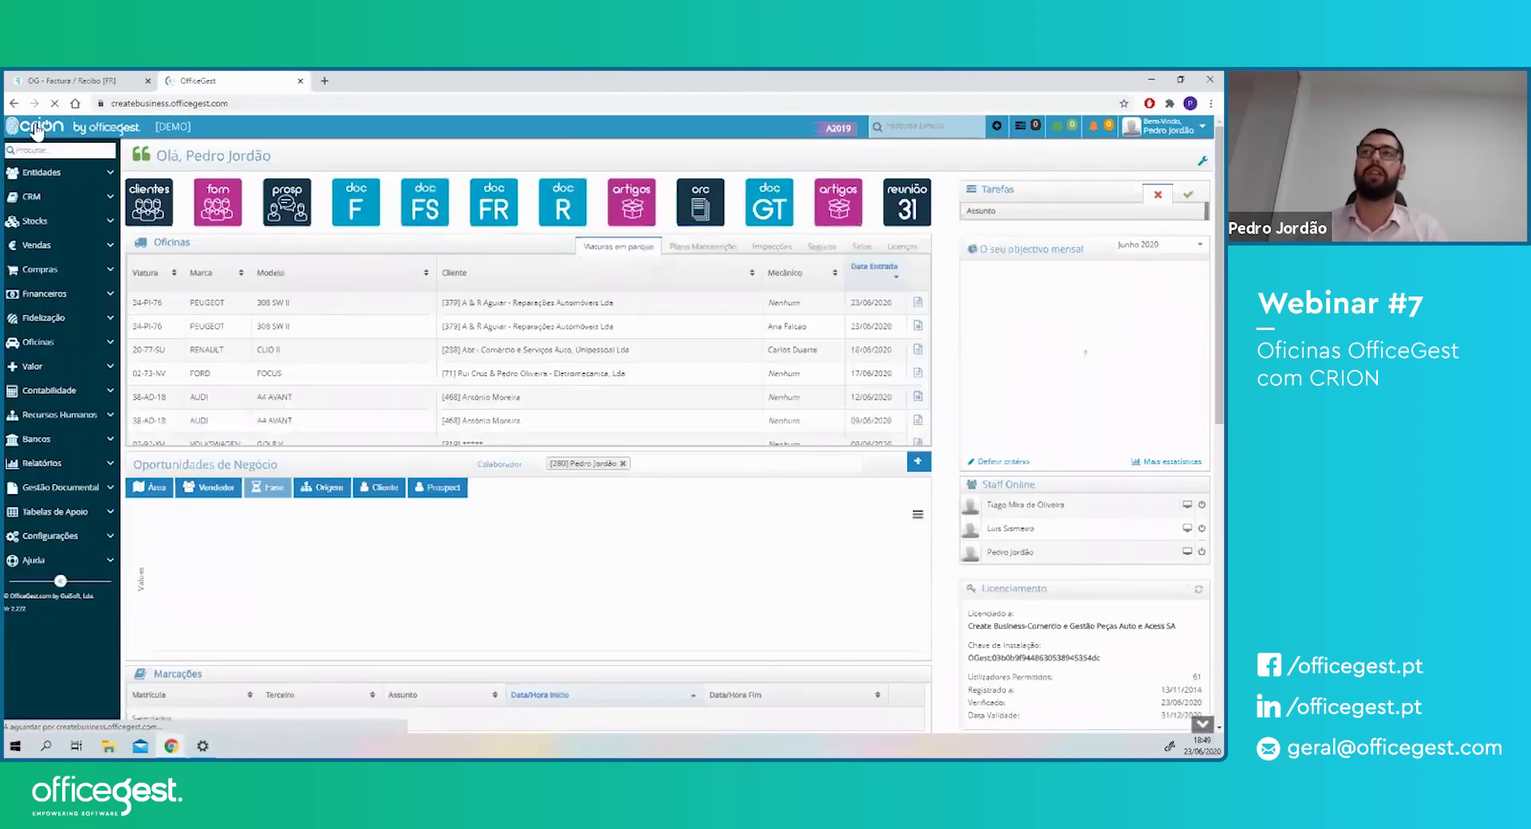
pyautogui.moveTo(1000, 252); pyautogui.dragTo(1041, 252)
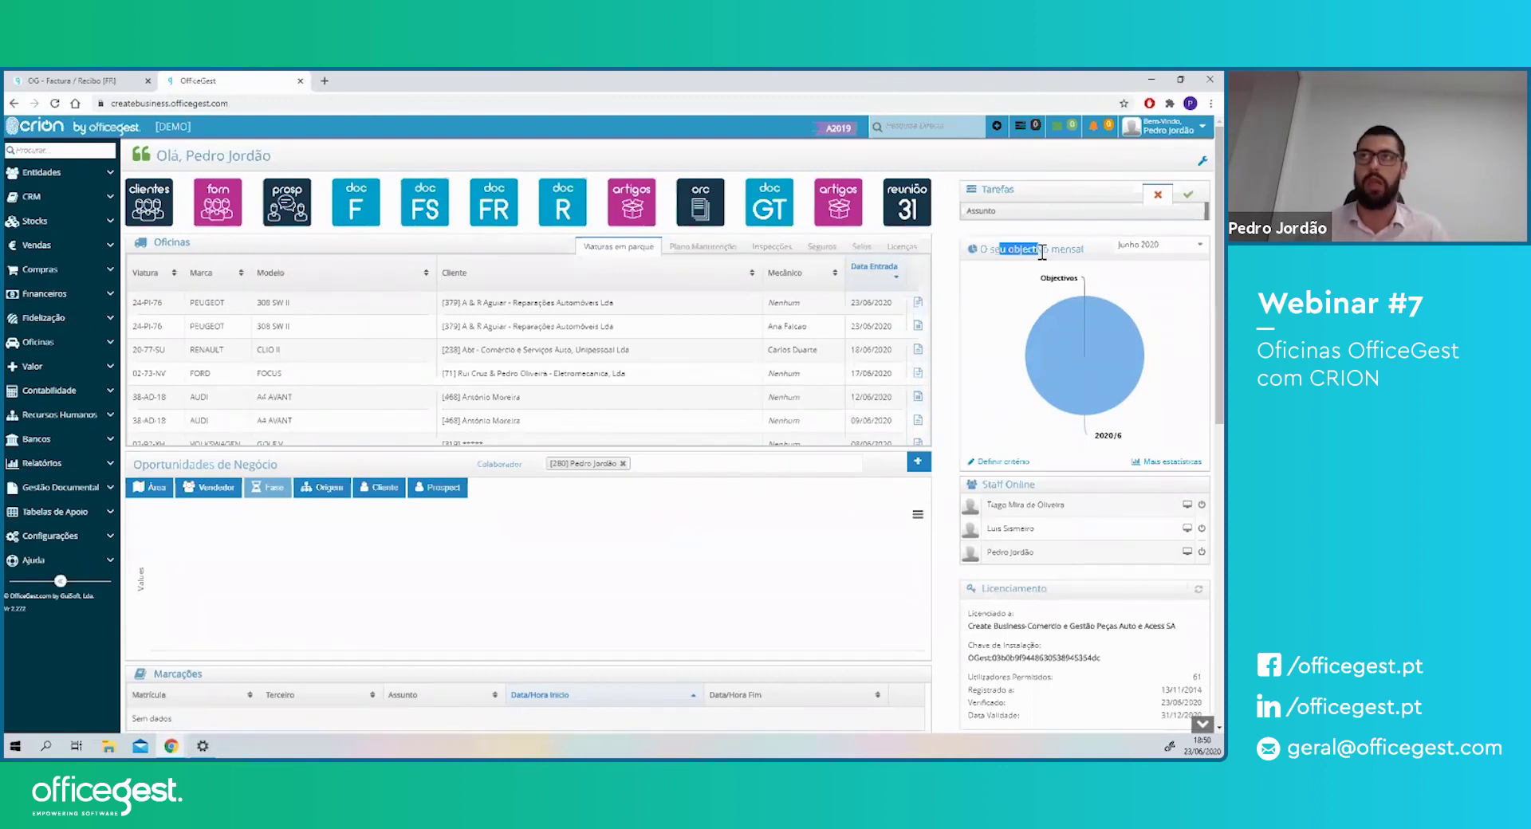
pyautogui.click(1011, 462)
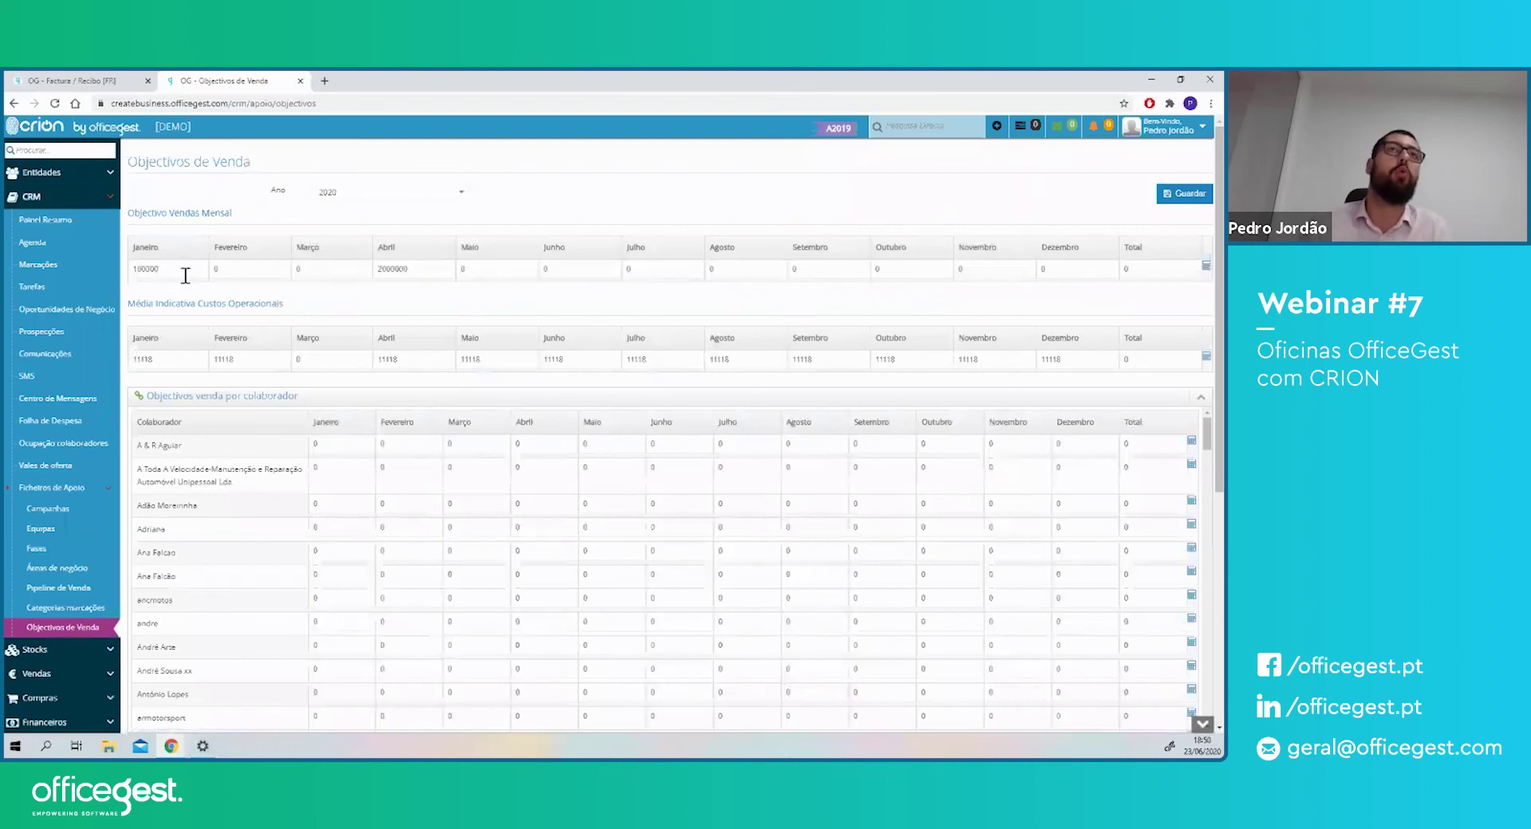
# - Load the mecanicos vehicle page in the Factura/Recibo tab by changing the address path
pyautogui.moveTo(148, 213); pyautogui.dragTo(228, 214)
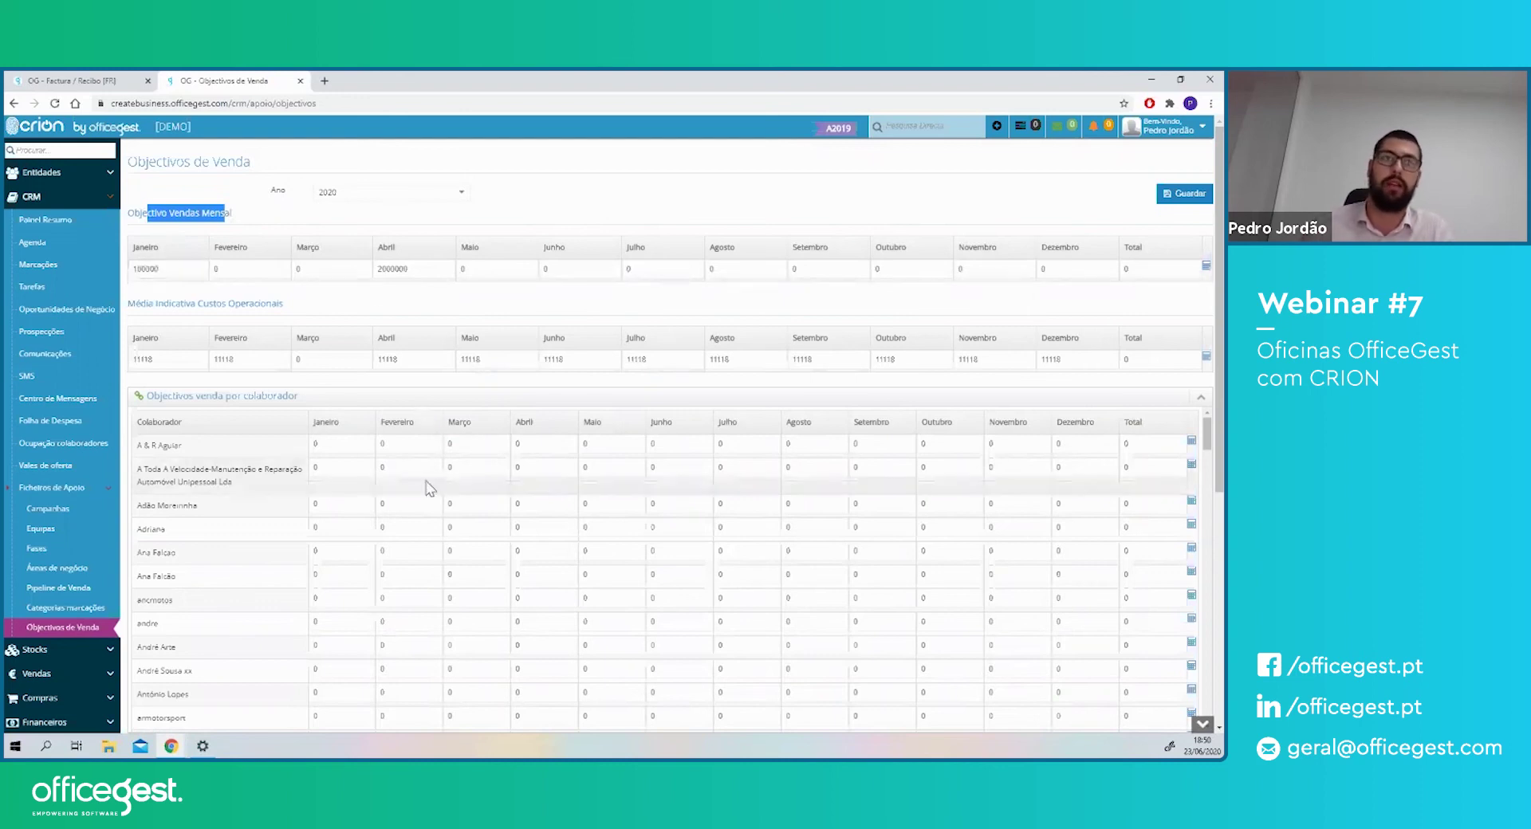
pyautogui.click(324, 80)
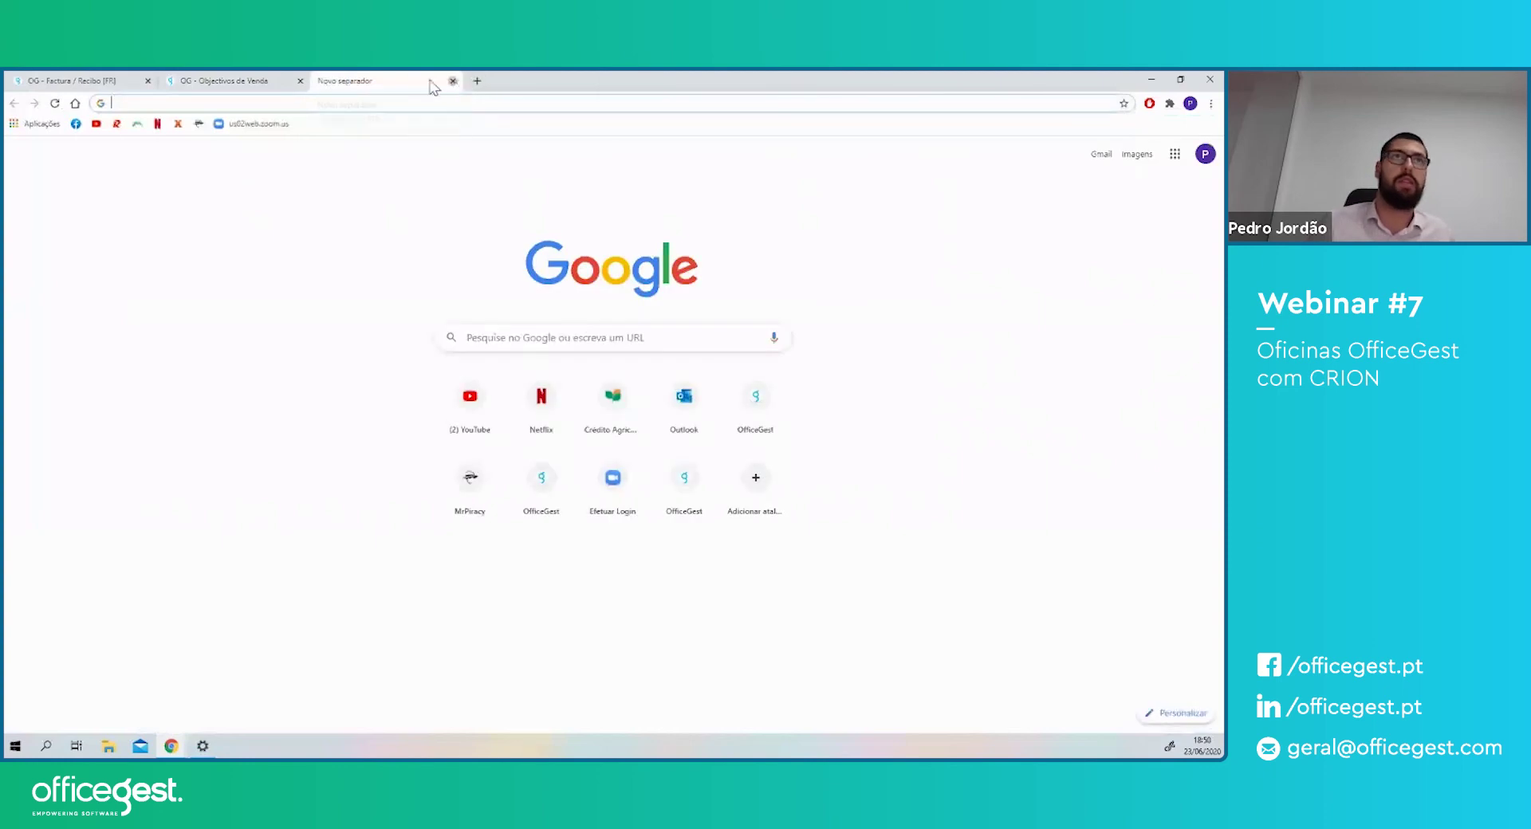
pyautogui.click(452, 80)
pyautogui.click(75, 80)
pyautogui.moveTo(375, 104); pyautogui.dragTo(236, 101)
pyautogui.write('mecanicos')
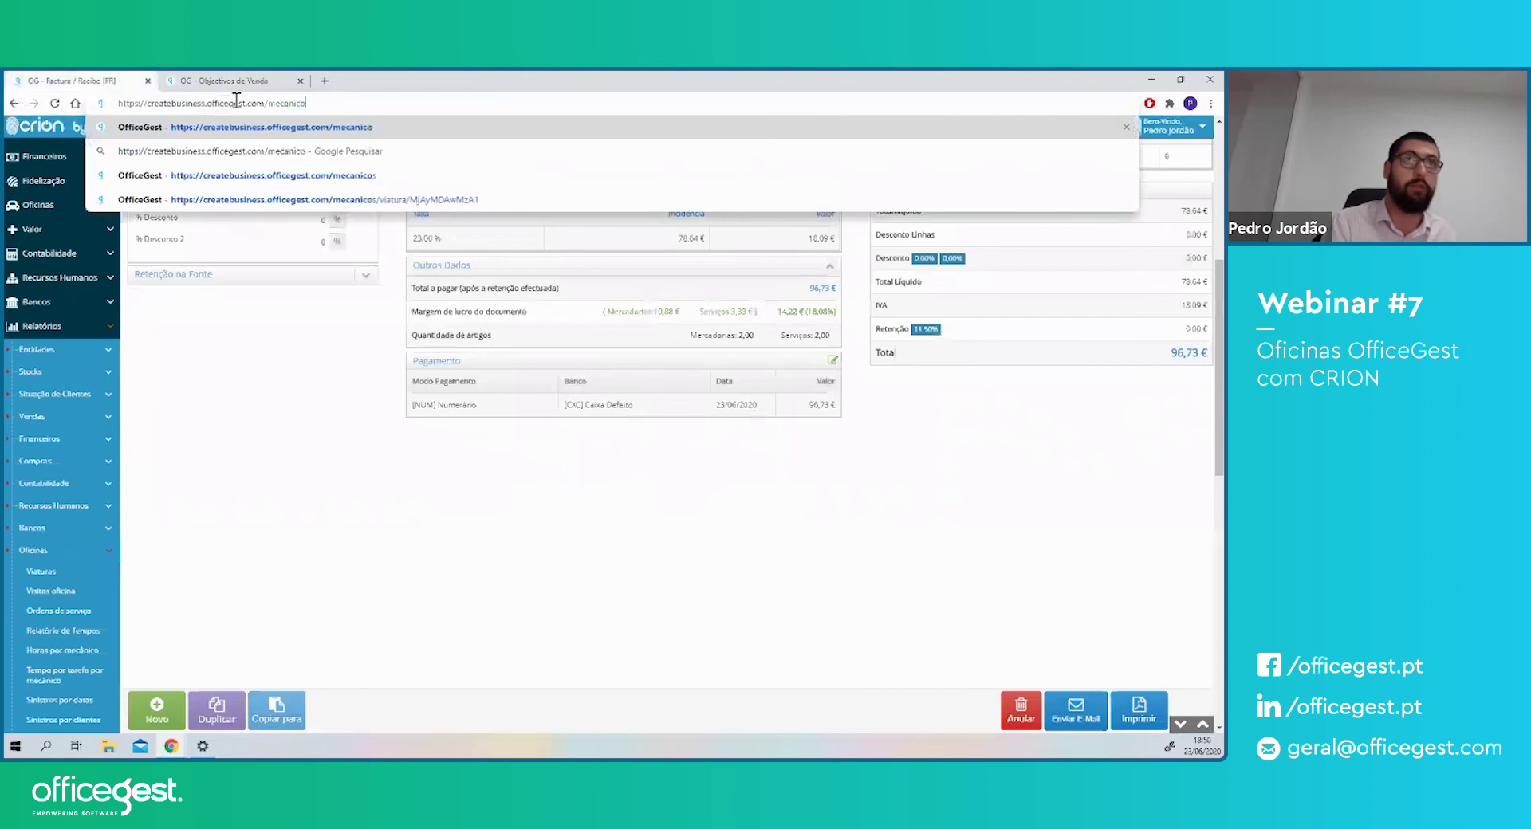
pyautogui.press('Return')
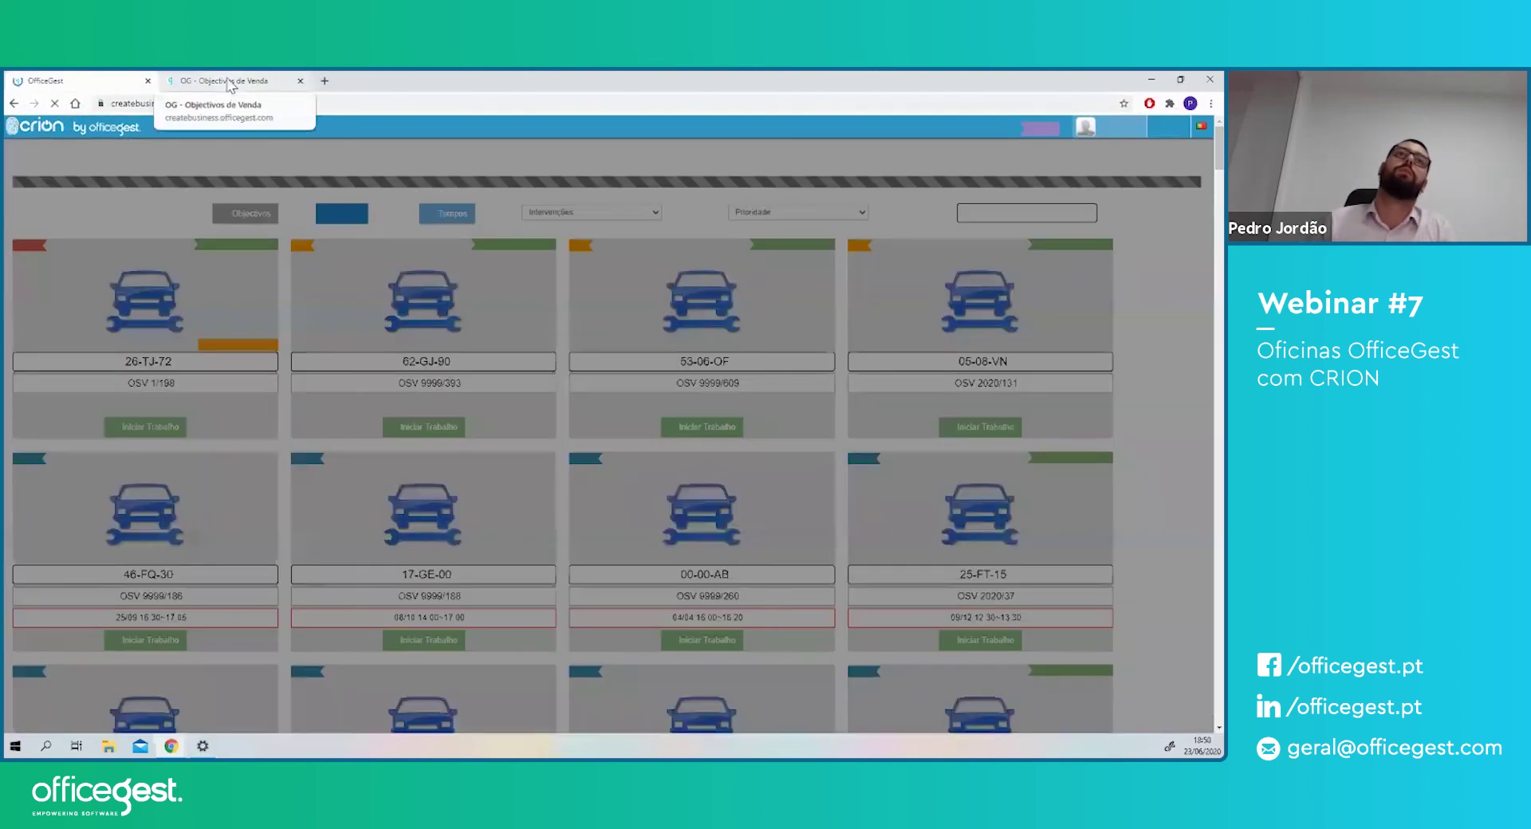
# - On Objectivos de Venda, scroll down to the Mão de Obra por Colaborador table
pyautogui.click(227, 81)
pyautogui.scroll(-6, 286, 423)
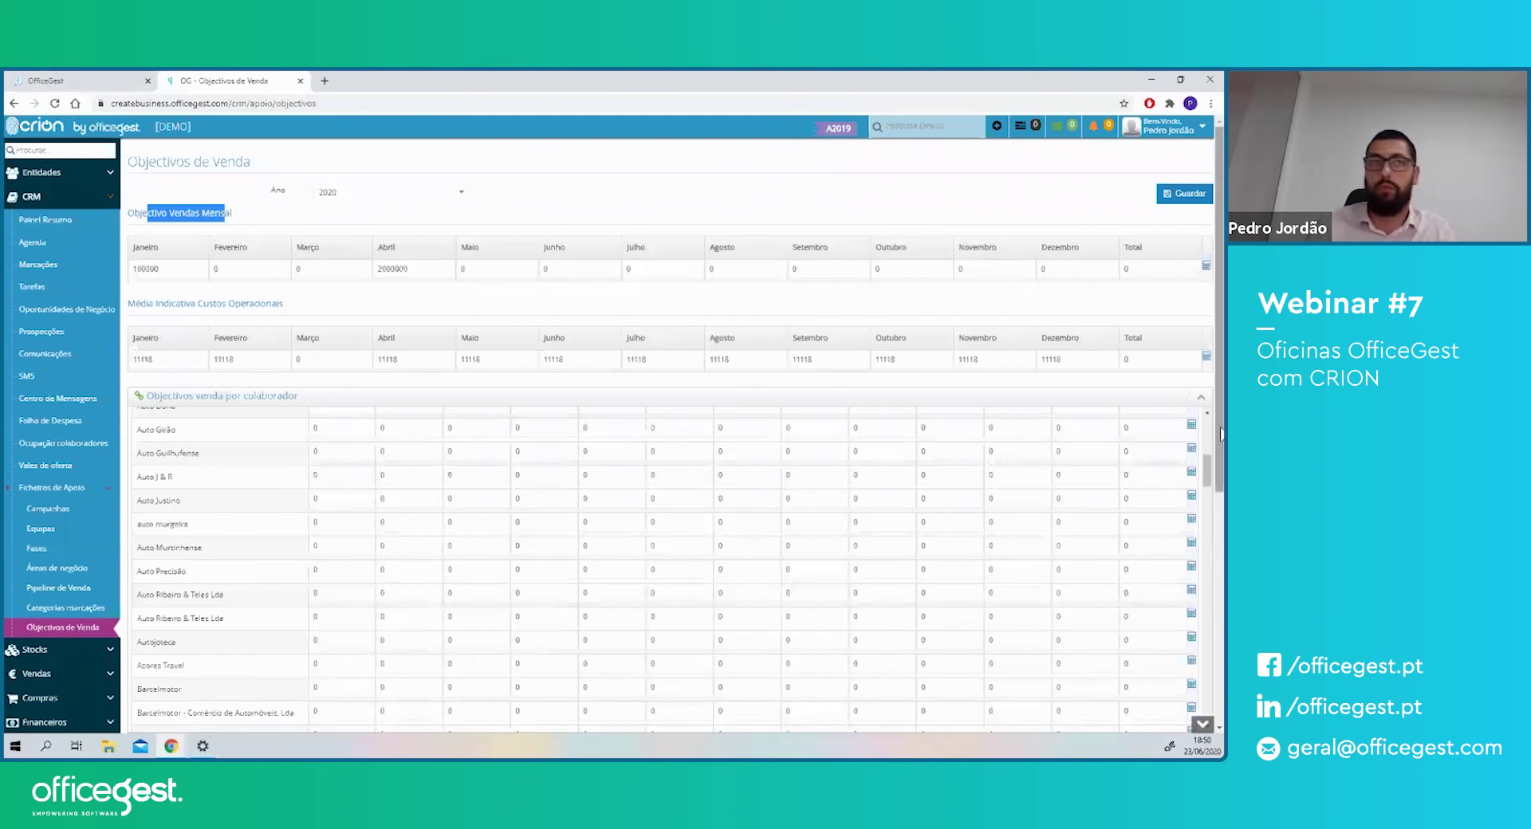
pyautogui.scroll(-5, 1220, 433)
pyautogui.moveTo(166, 356); pyautogui.dragTo(323, 360)
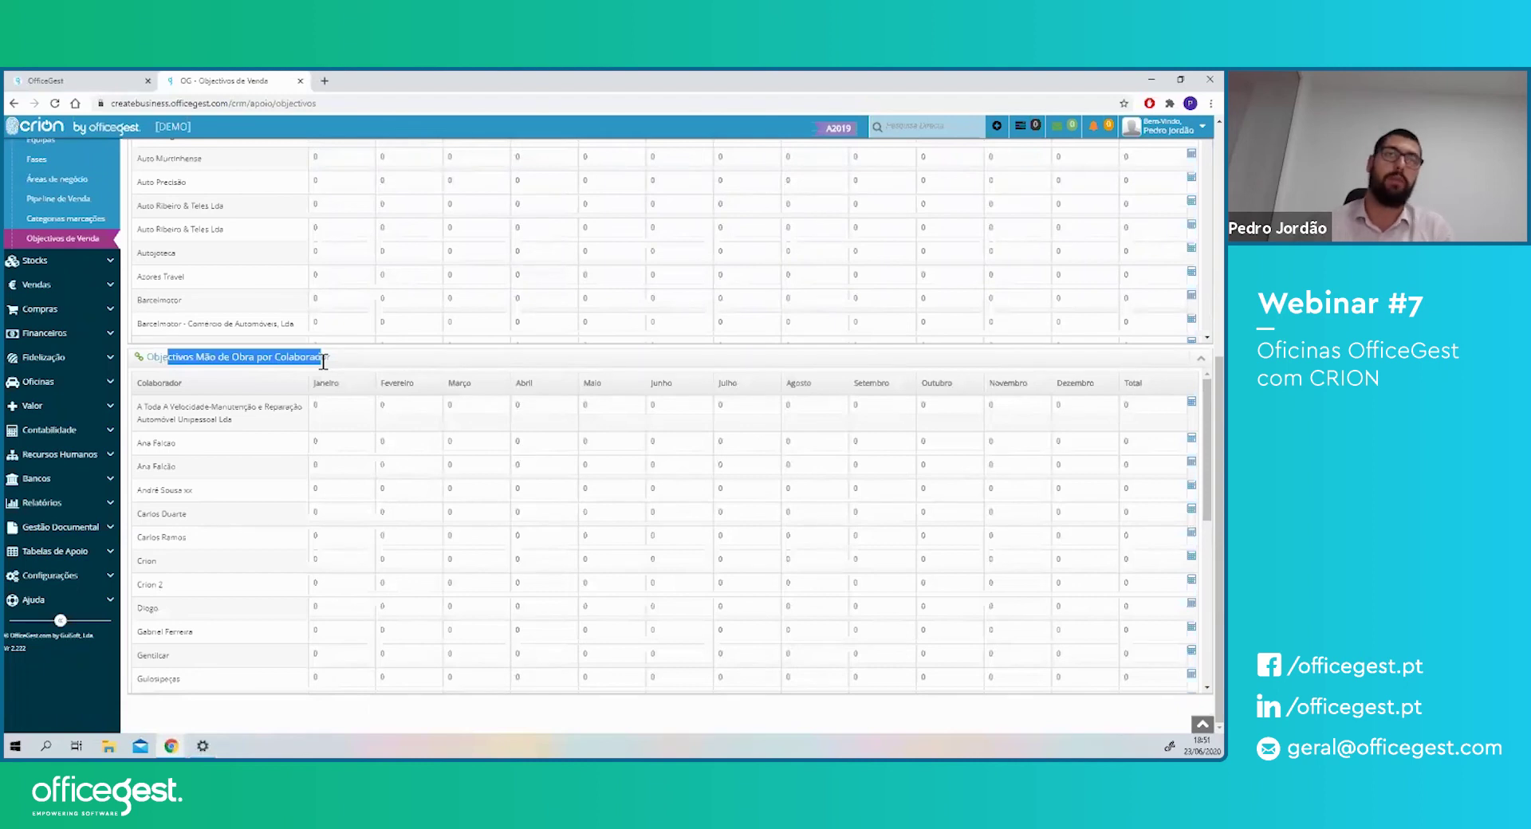
pyautogui.moveTo(189, 359); pyautogui.dragTo(307, 360)
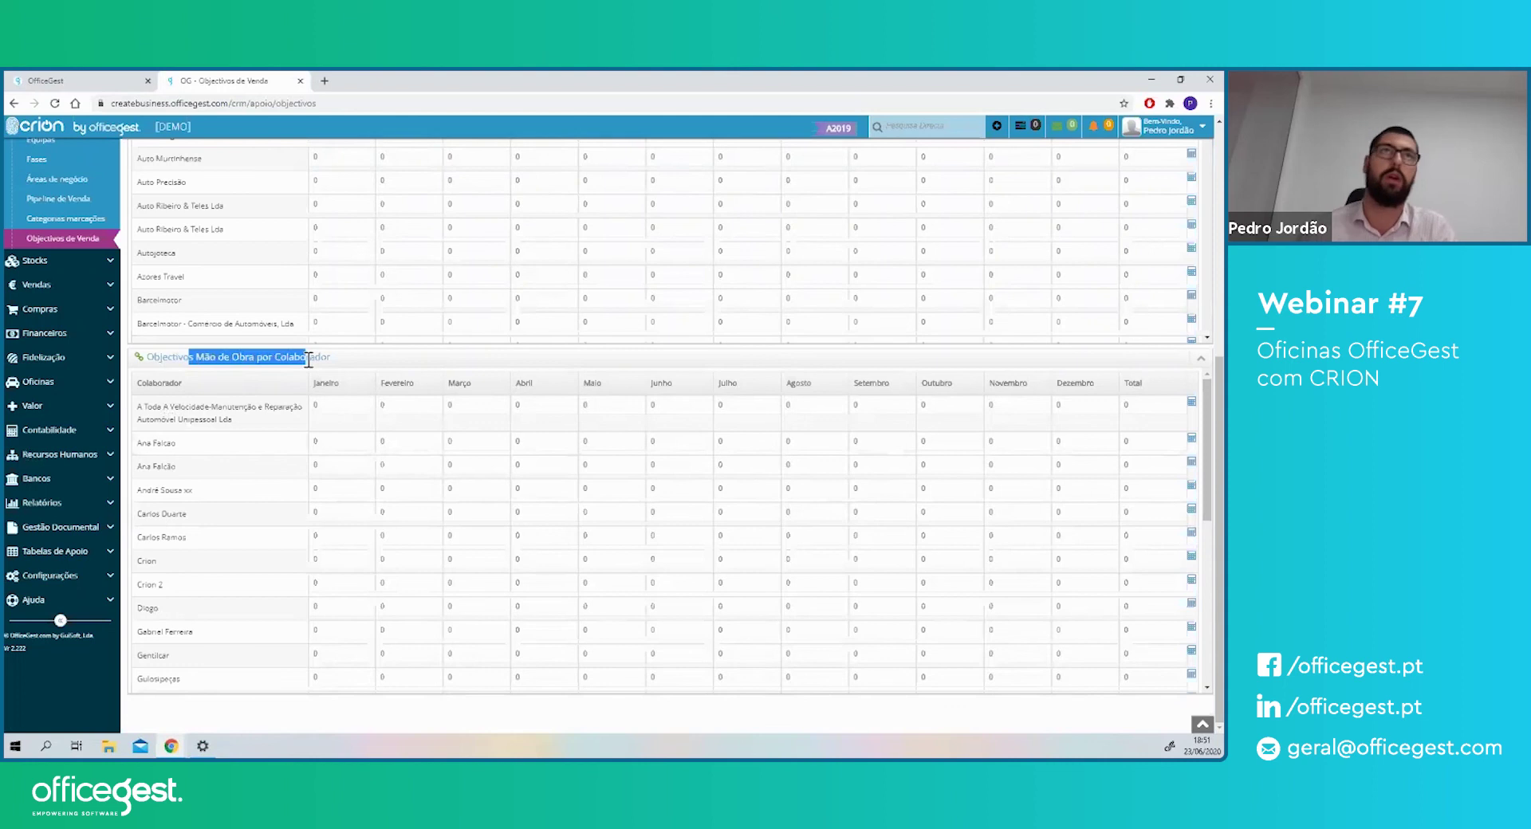
# - Generate the mechanic times report as a PDF from the mechanics page
pyautogui.click(102, 79)
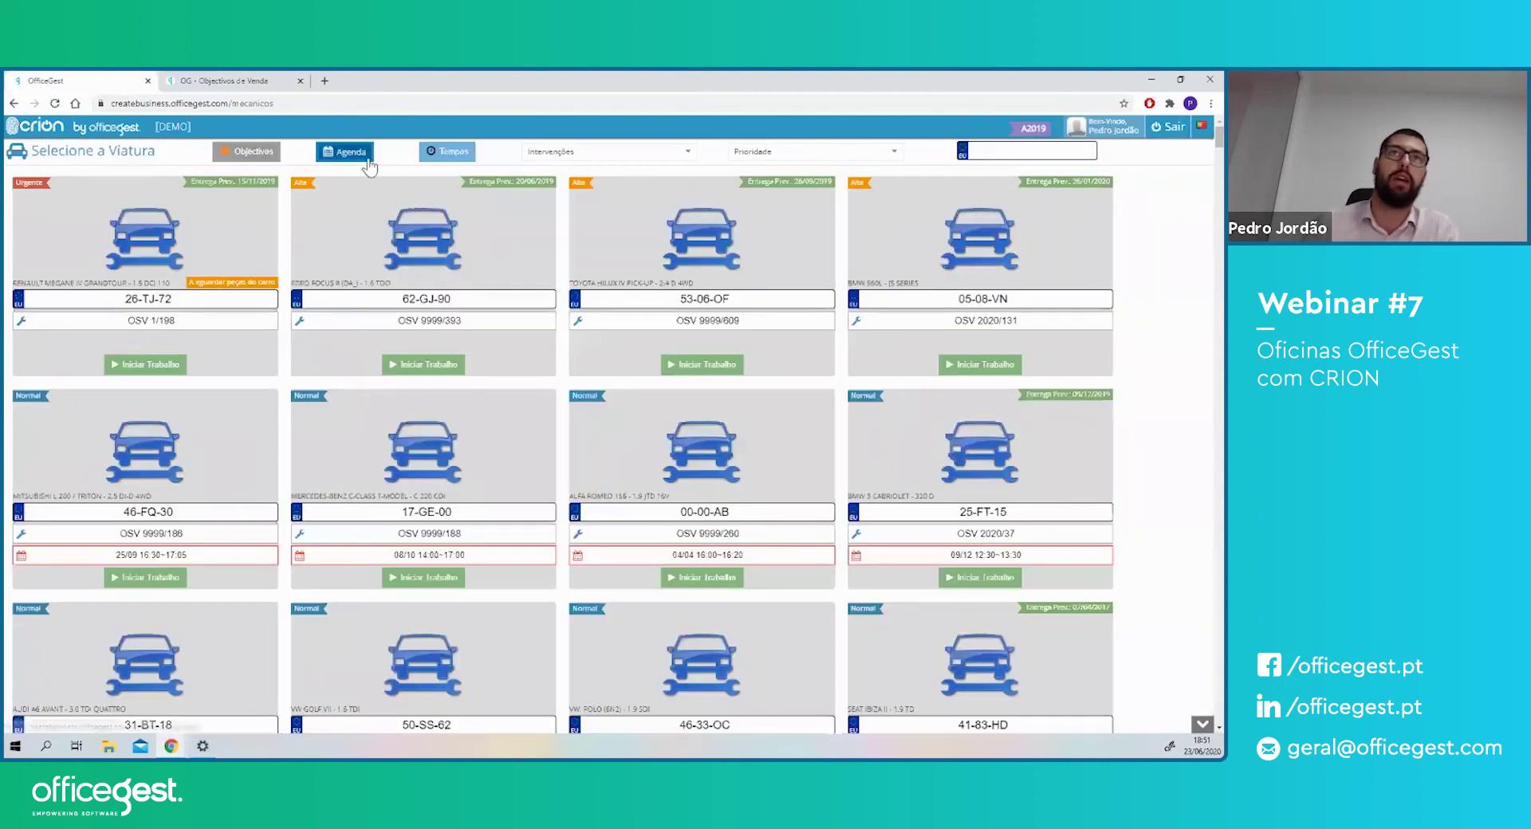
pyautogui.click(447, 153)
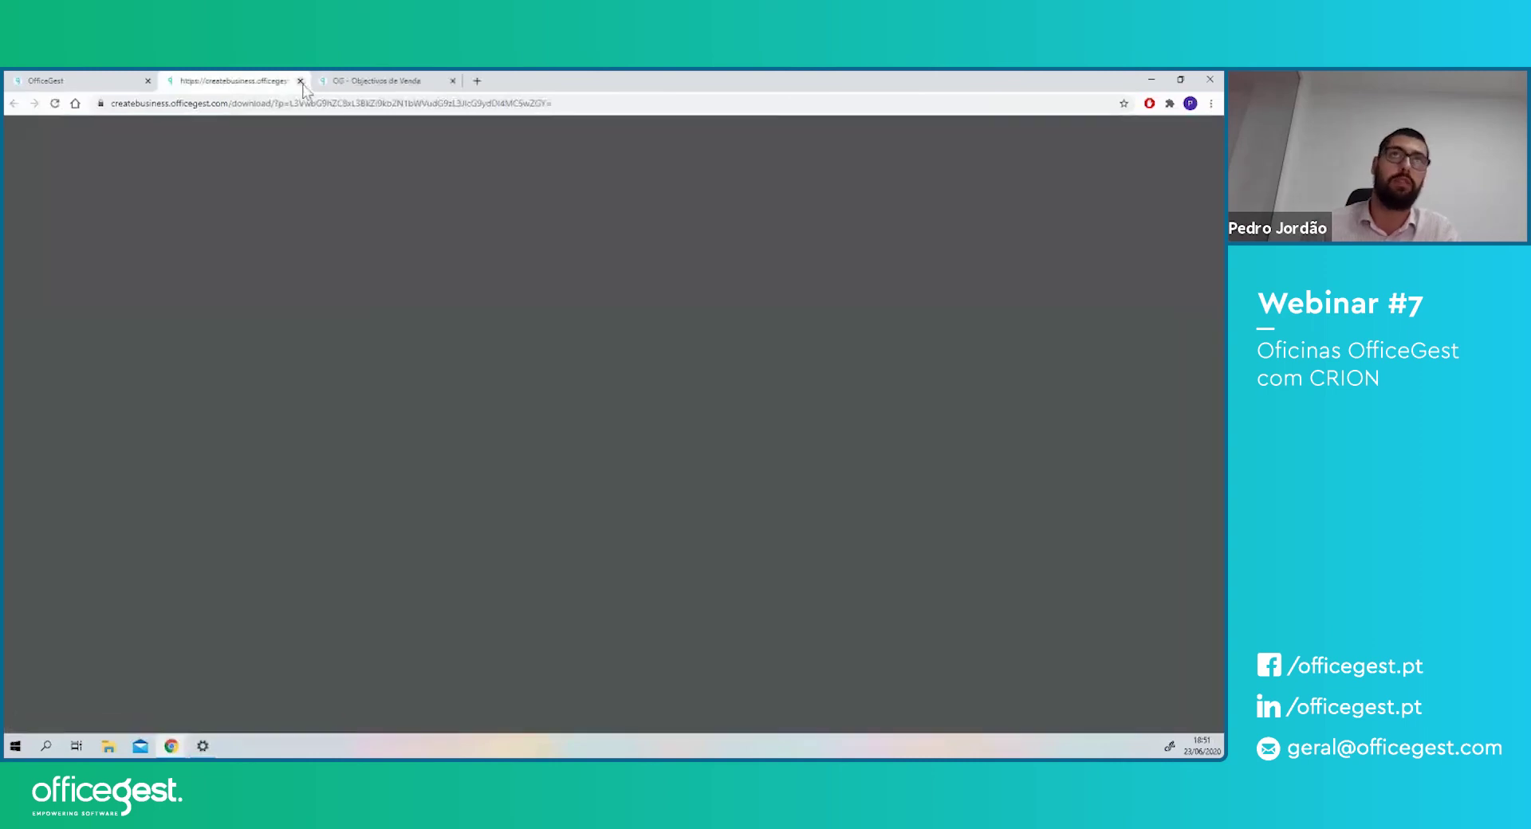
pyautogui.click(300, 80)
# - Show the mechanic's Objectivos chart, then go back to the sales objectives page
pyautogui.click(246, 153)
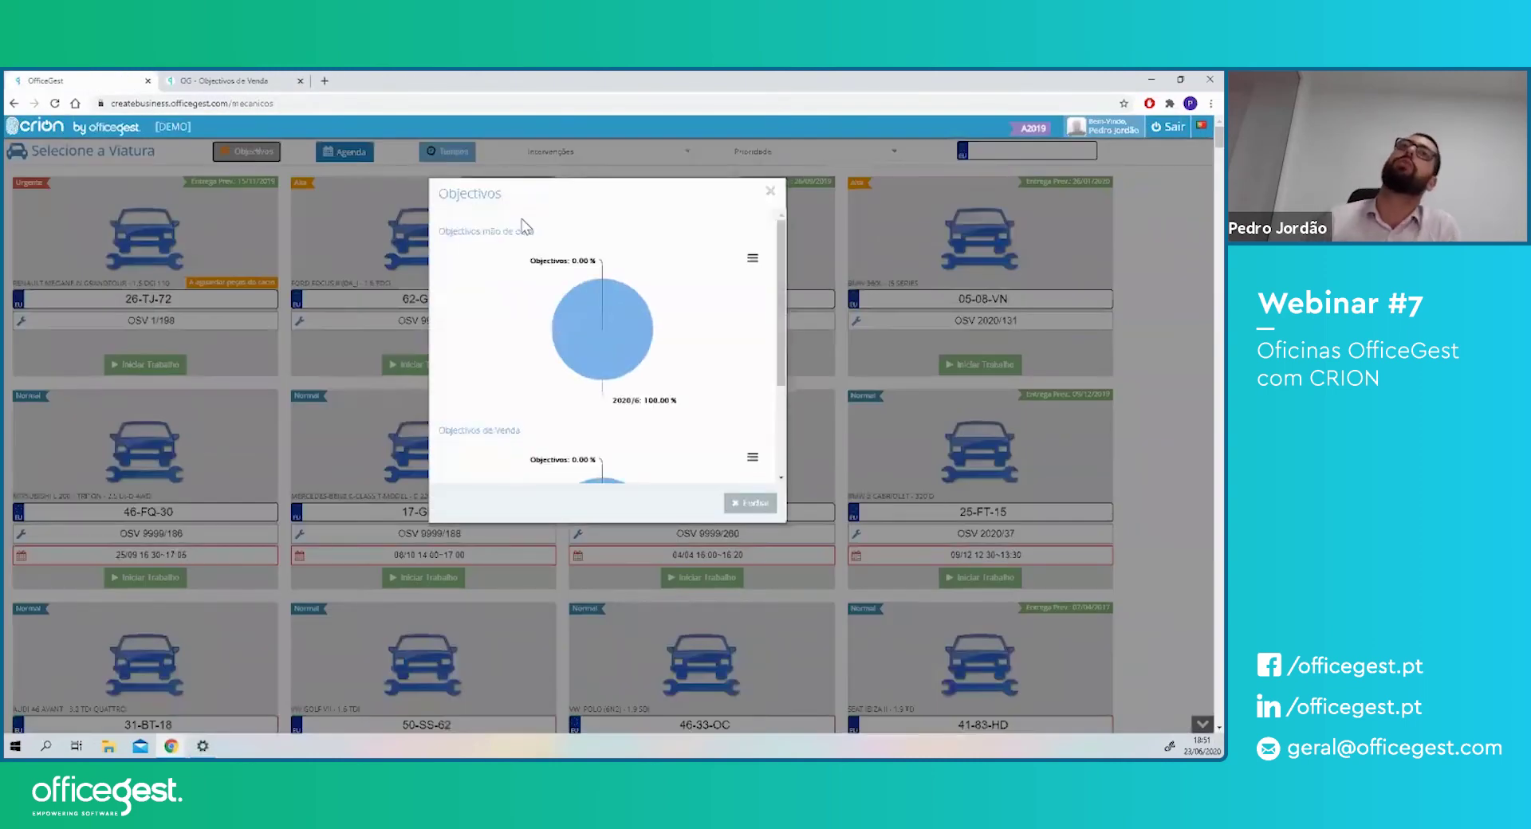
pyautogui.moveTo(465, 232); pyautogui.dragTo(535, 232)
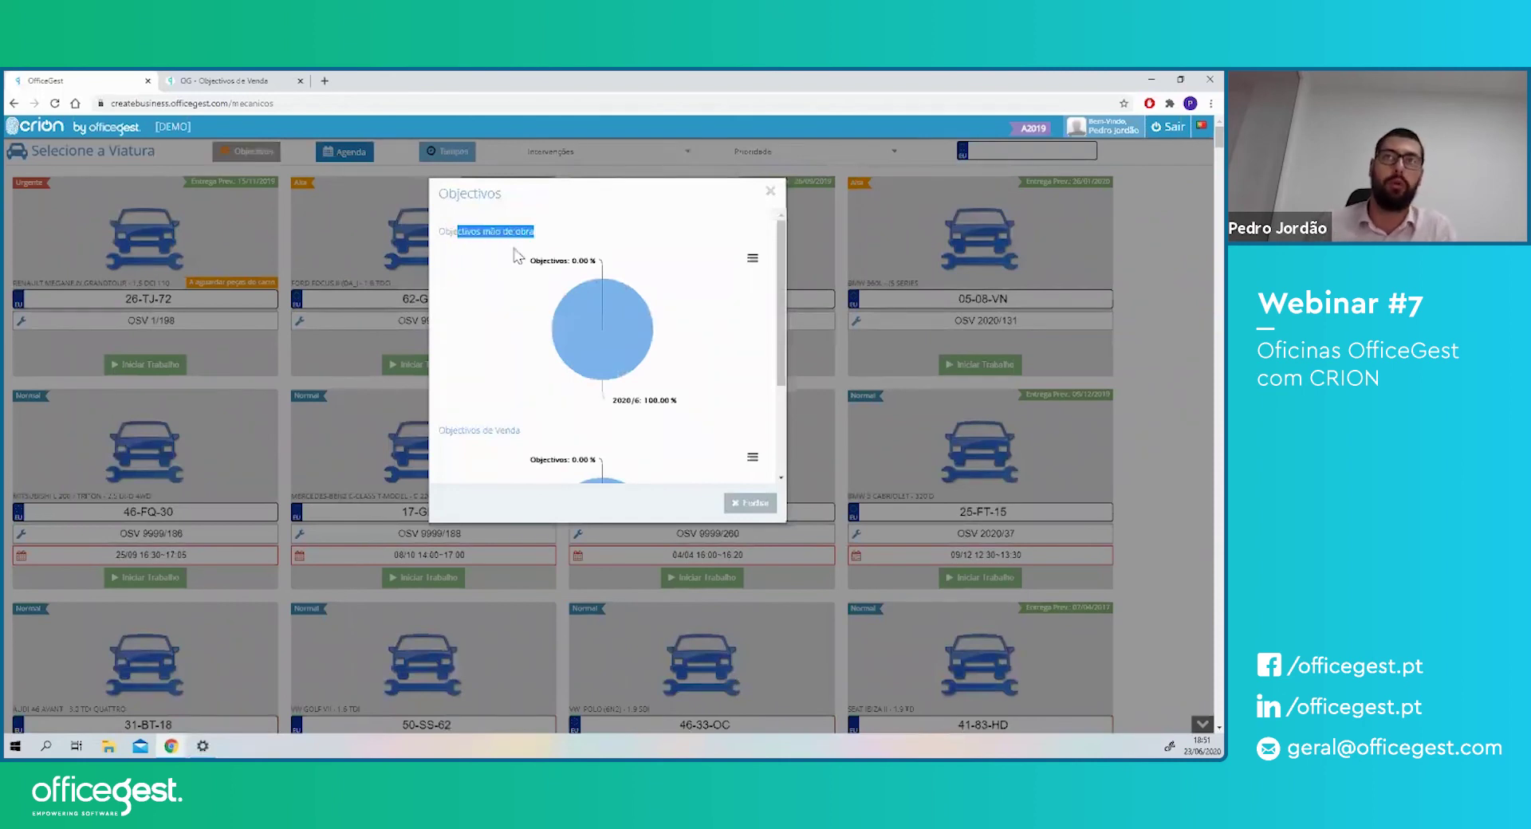
pyautogui.click(220, 79)
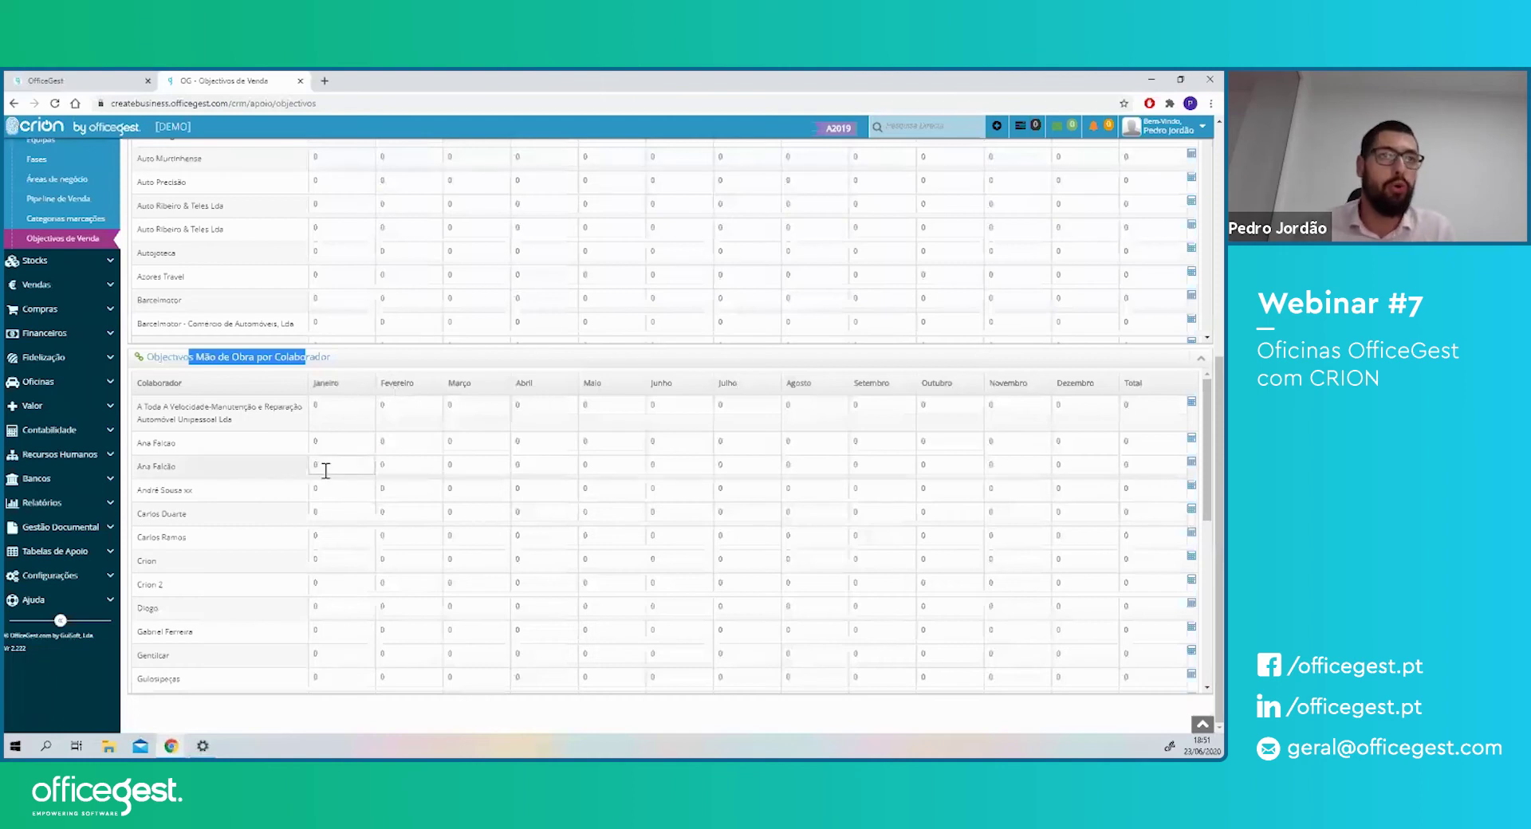
# - Set one mechanic's Maio labour objective to 1500, then return to the mechanics objectives chart
pyautogui.scroll(-5, 619, 529)
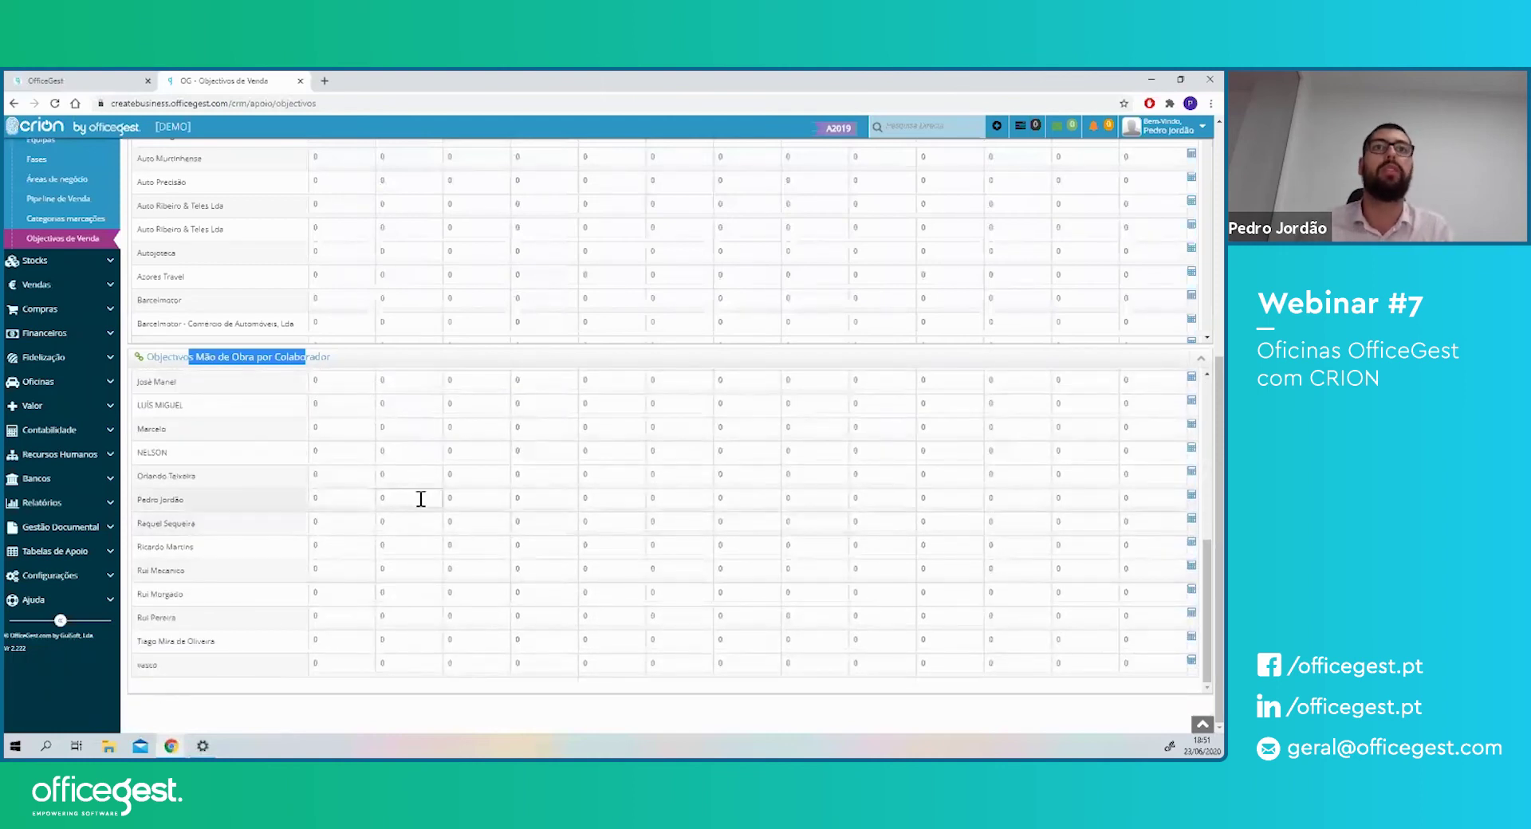
pyautogui.click(601, 498)
pyautogui.write('7')
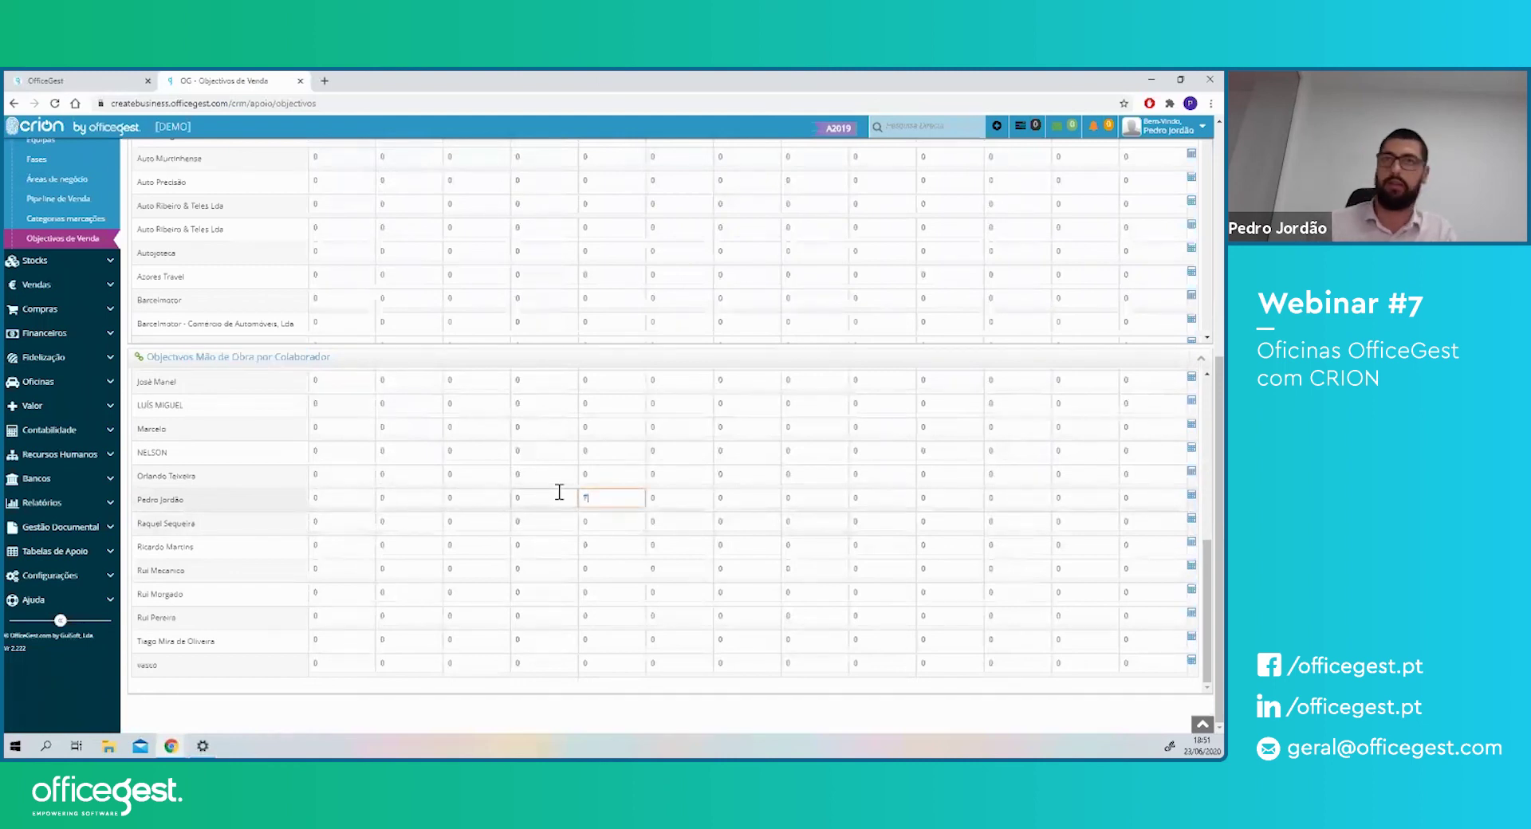
pyautogui.write('01500')
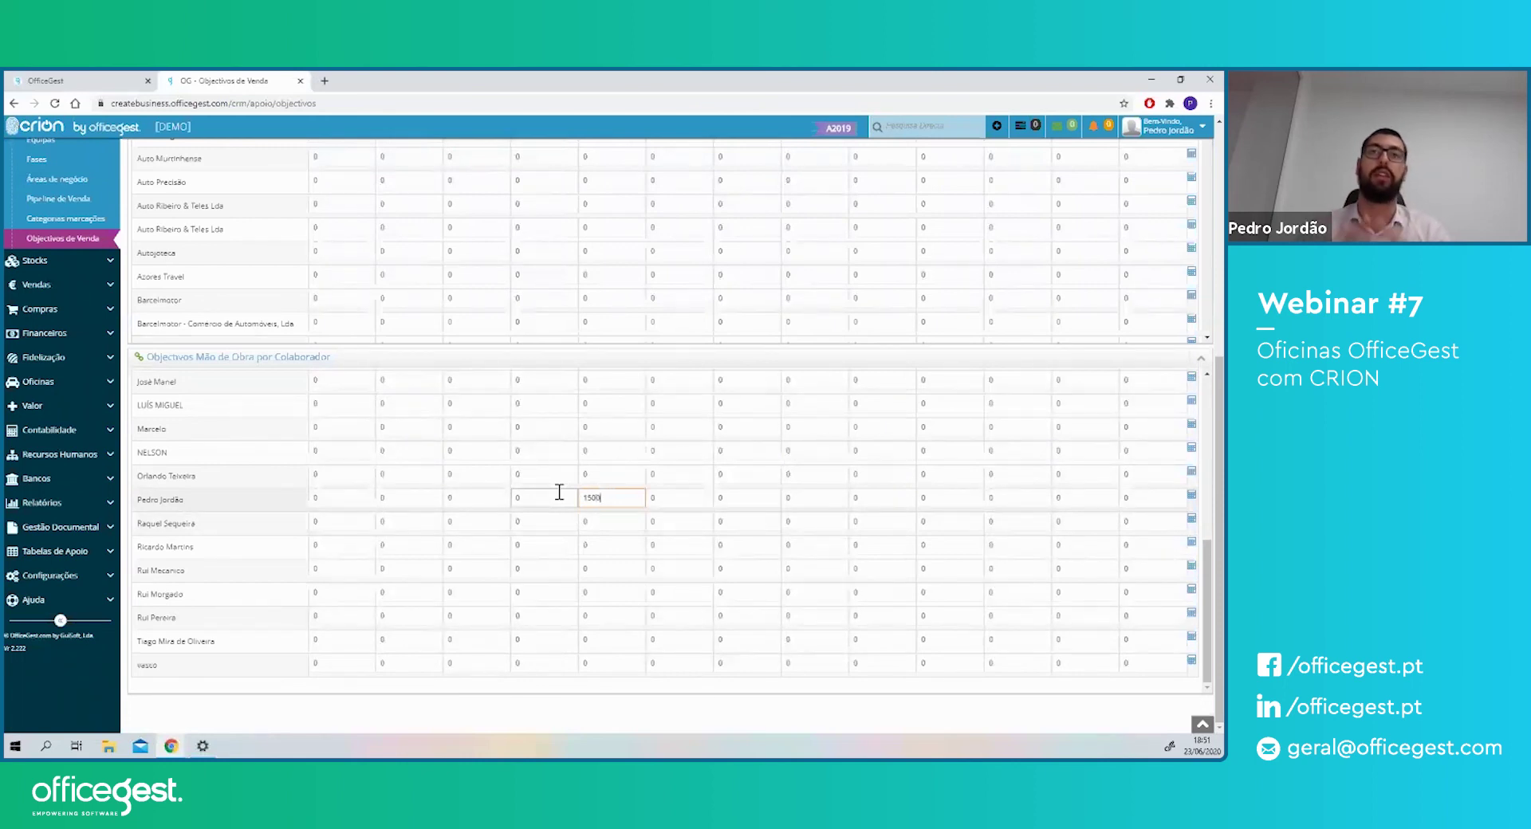
pyautogui.click(111, 80)
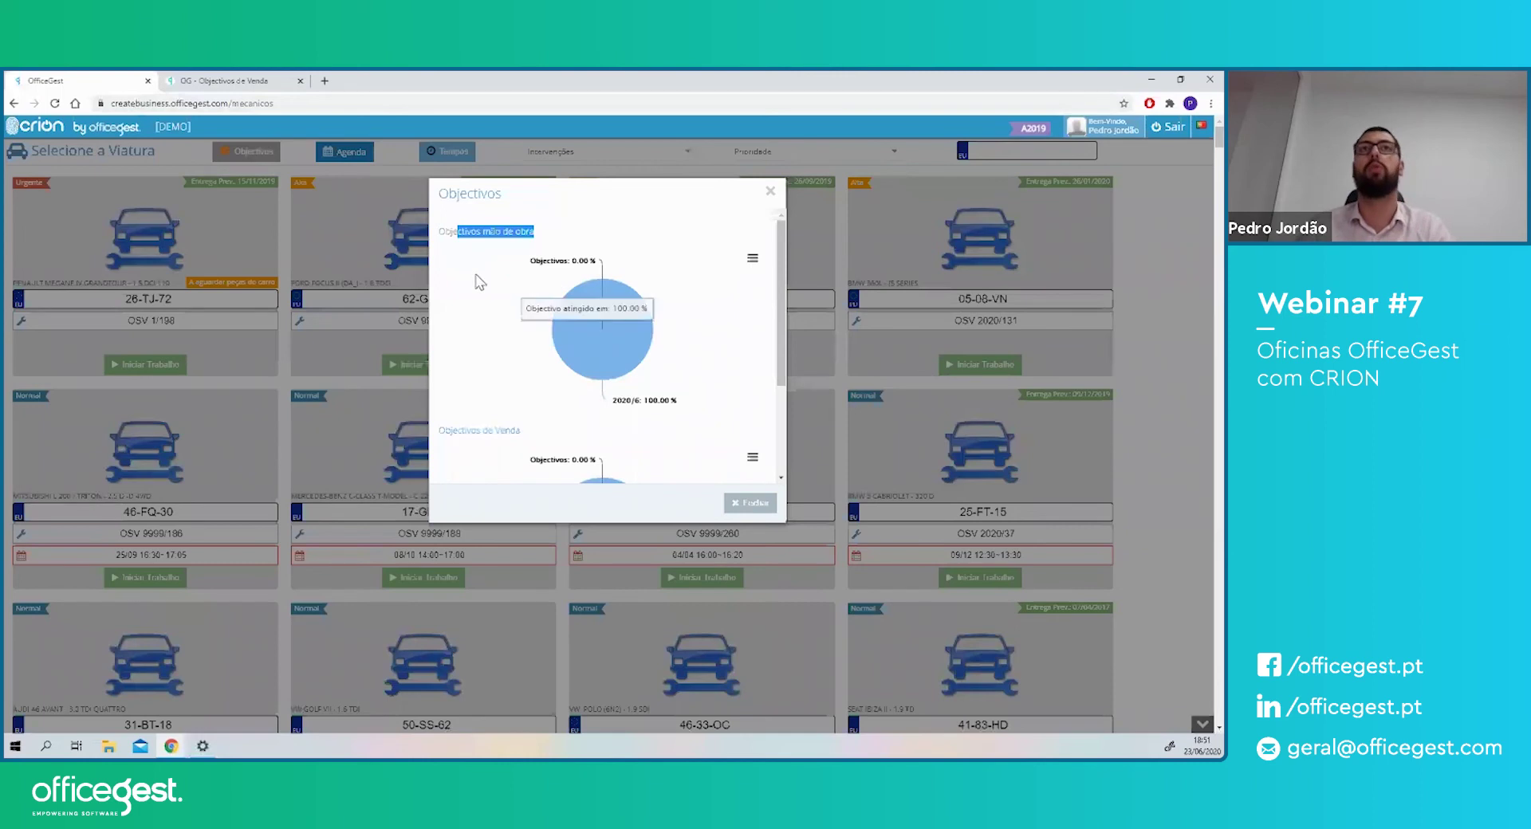
# - Read the labour objectives percentage on the pie chart, then close the Objectivos chart
pyautogui.moveTo(467, 231); pyautogui.dragTo(513, 231)
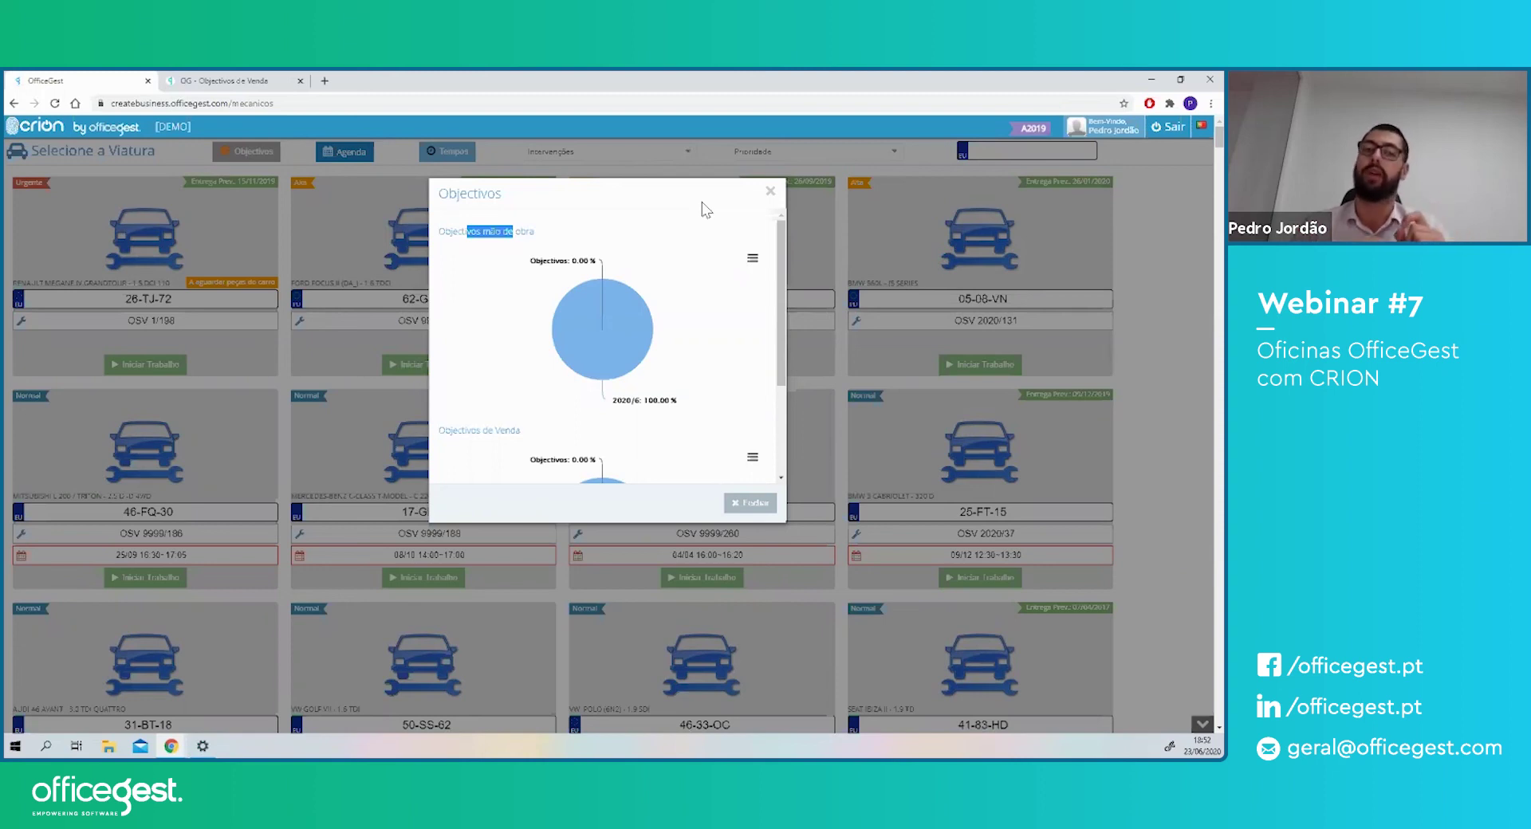
pyautogui.moveTo(558, 305)
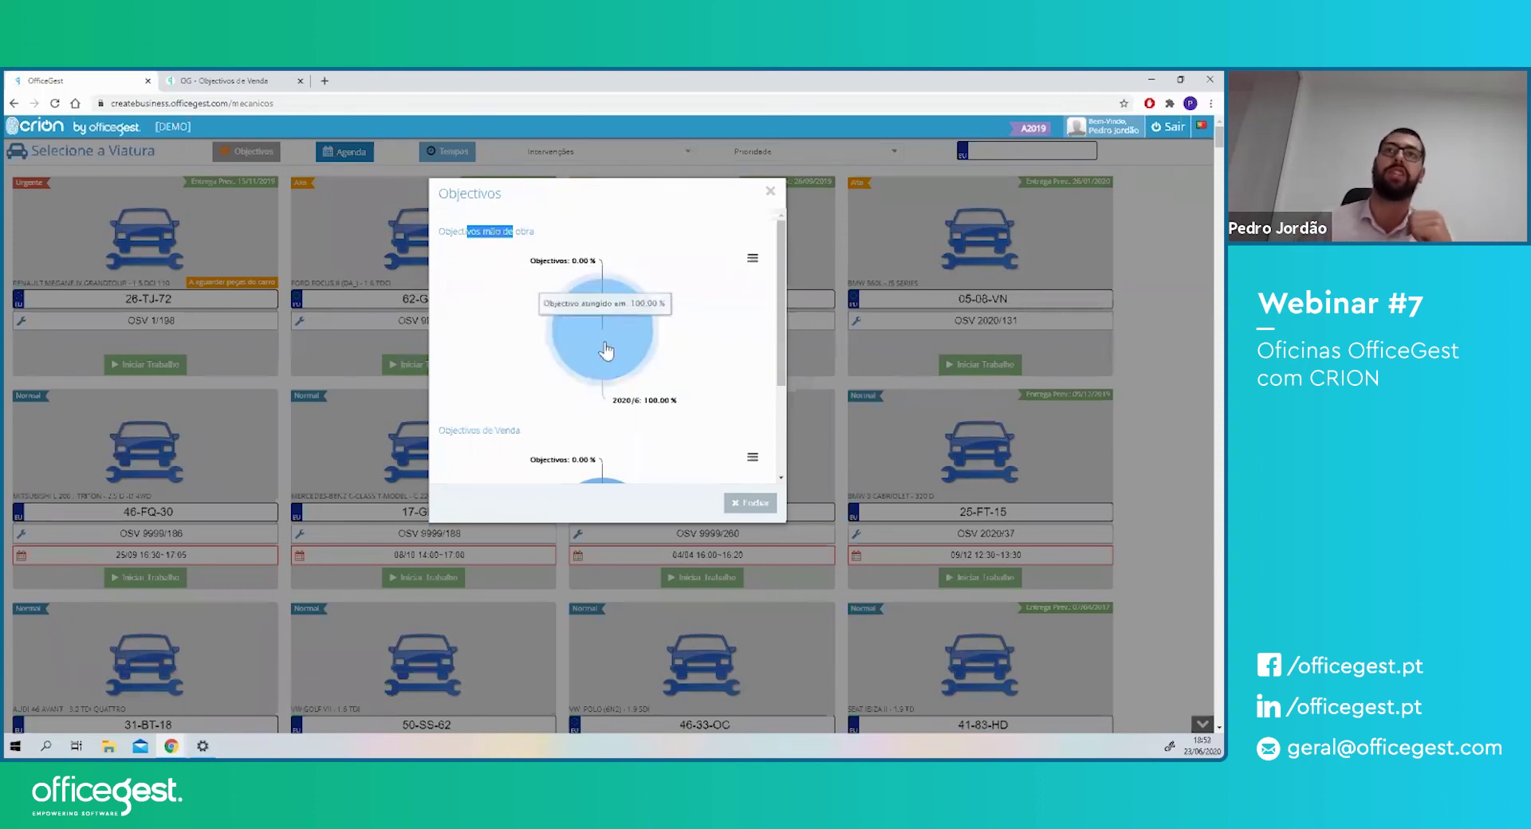
pyautogui.click(478, 246)
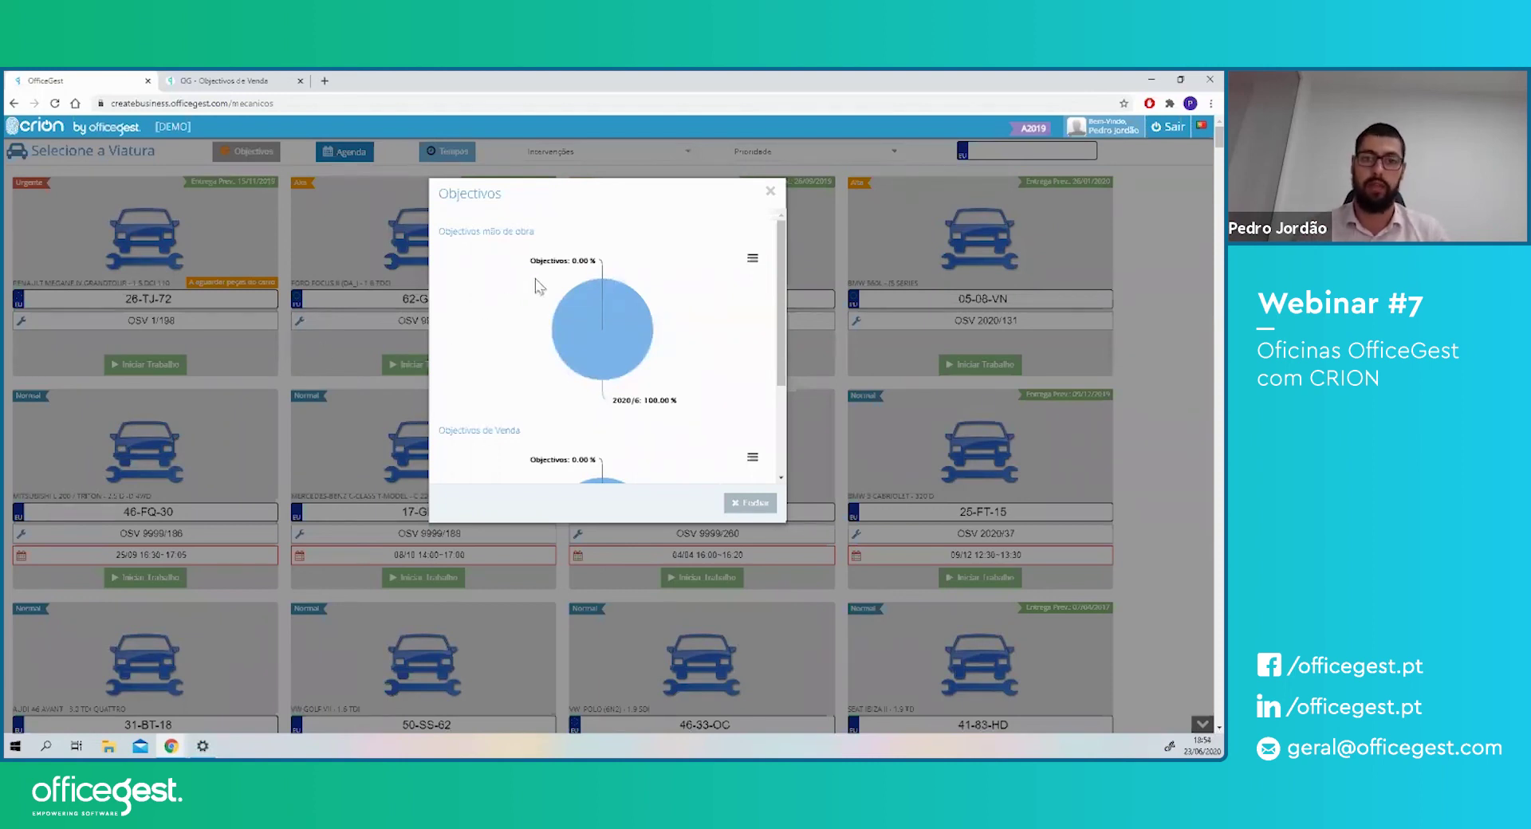
pyautogui.click(770, 196)
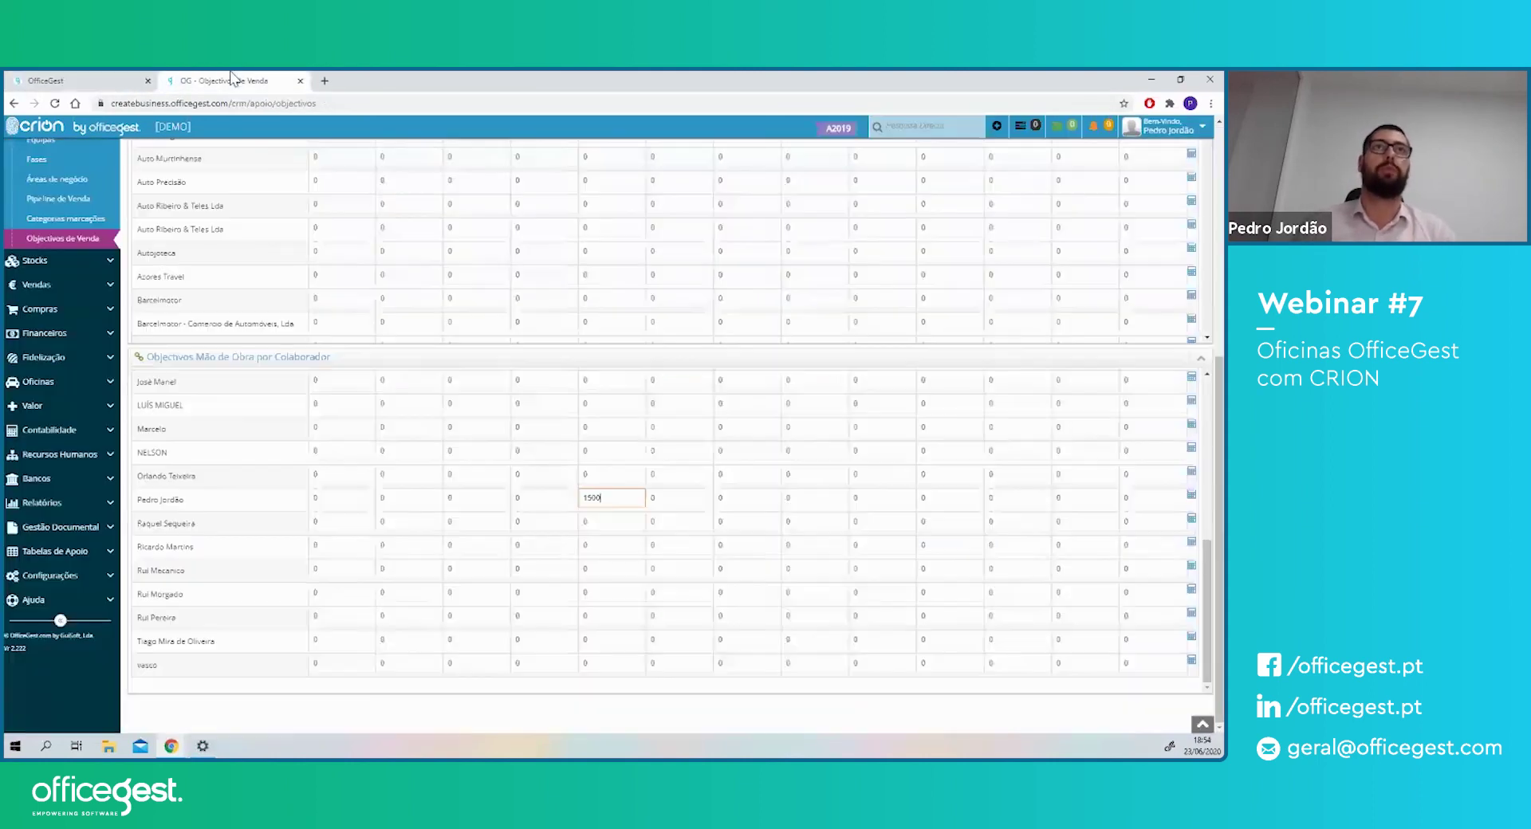
# - Close the Objectivos de Venda tab and load the oficinas Viaturas list from the address bar
pyautogui.click(292, 83)
pyautogui.click(300, 80)
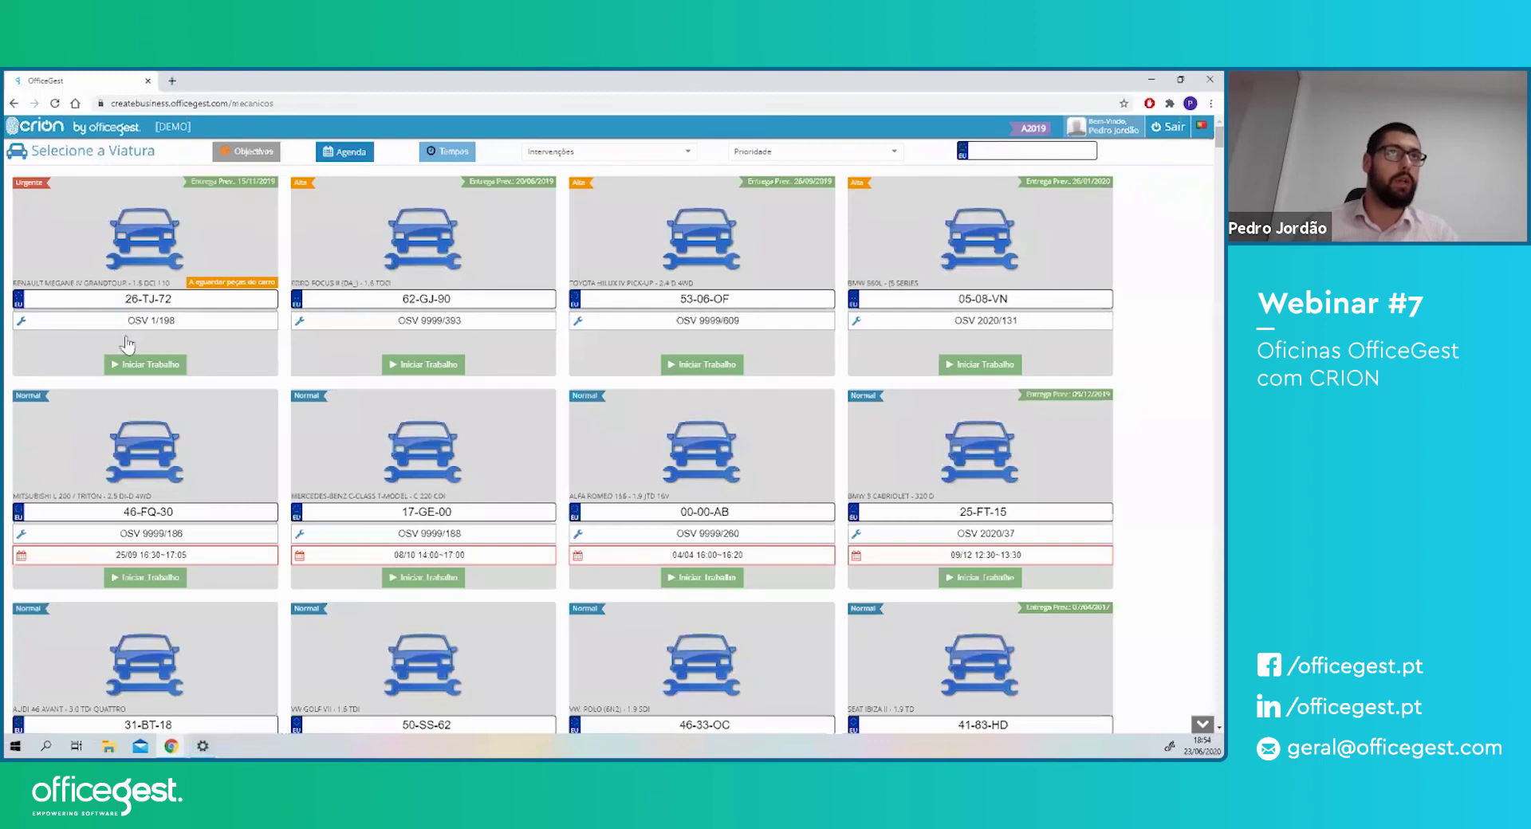
pyautogui.moveTo(295, 105); pyautogui.dragTo(233, 101)
pyautogui.write('oficina')
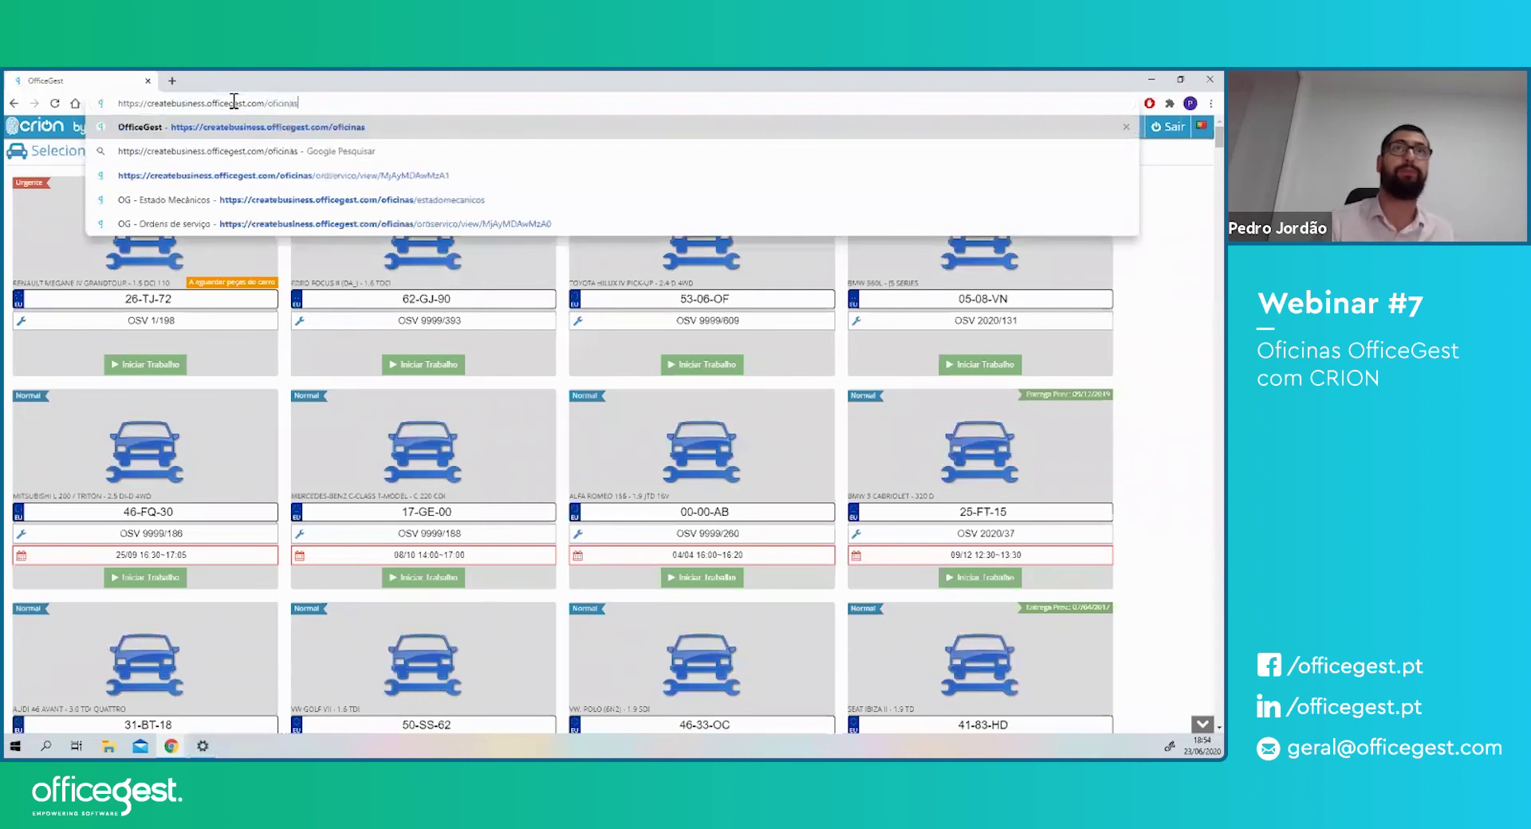
pyautogui.click(207, 175)
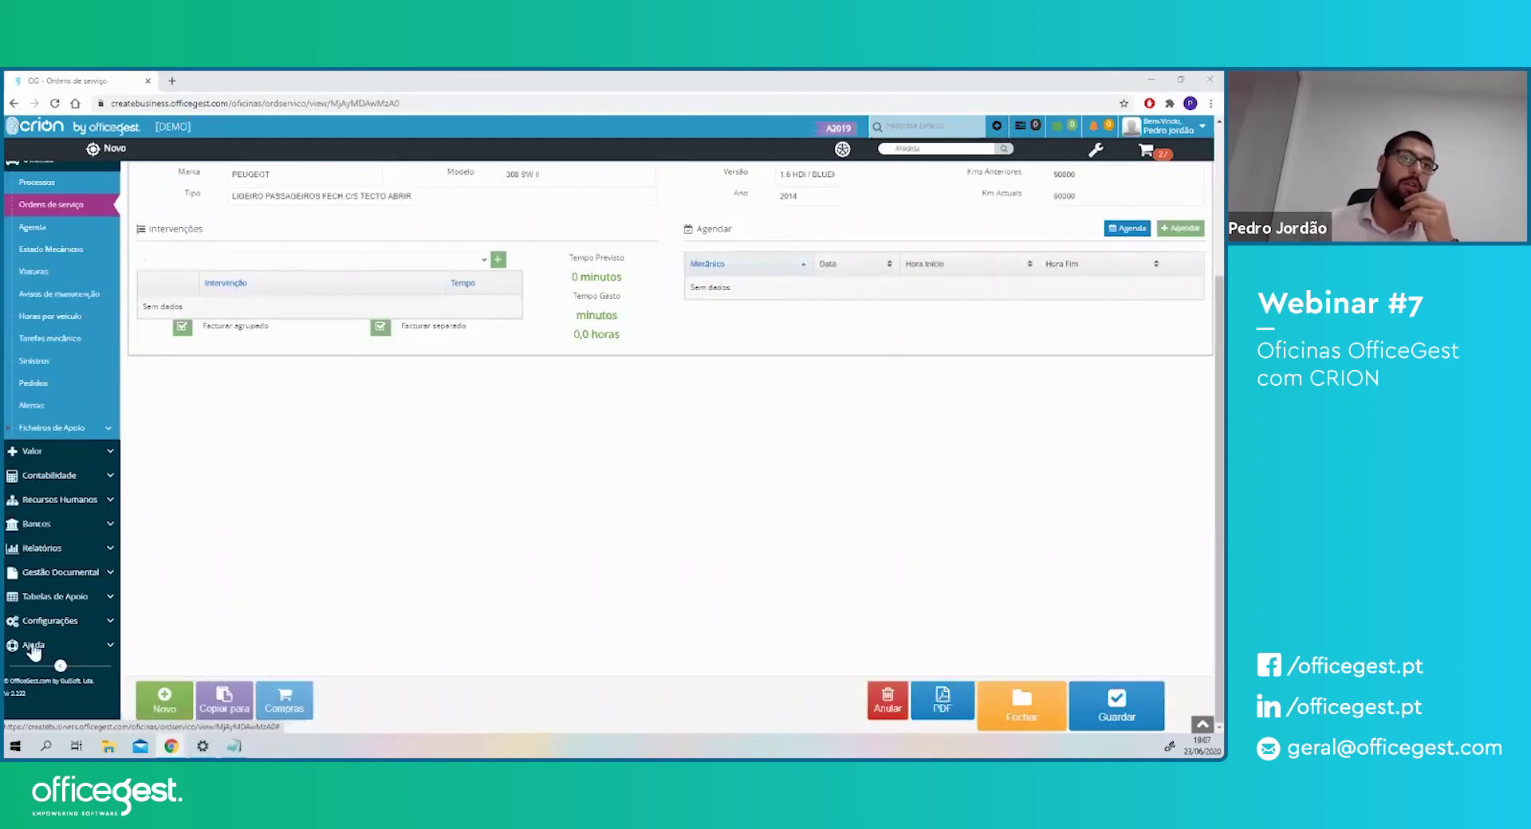
# - Expand Ajuda in the sidebar and open the Suporte page
pyautogui.click(31, 638)
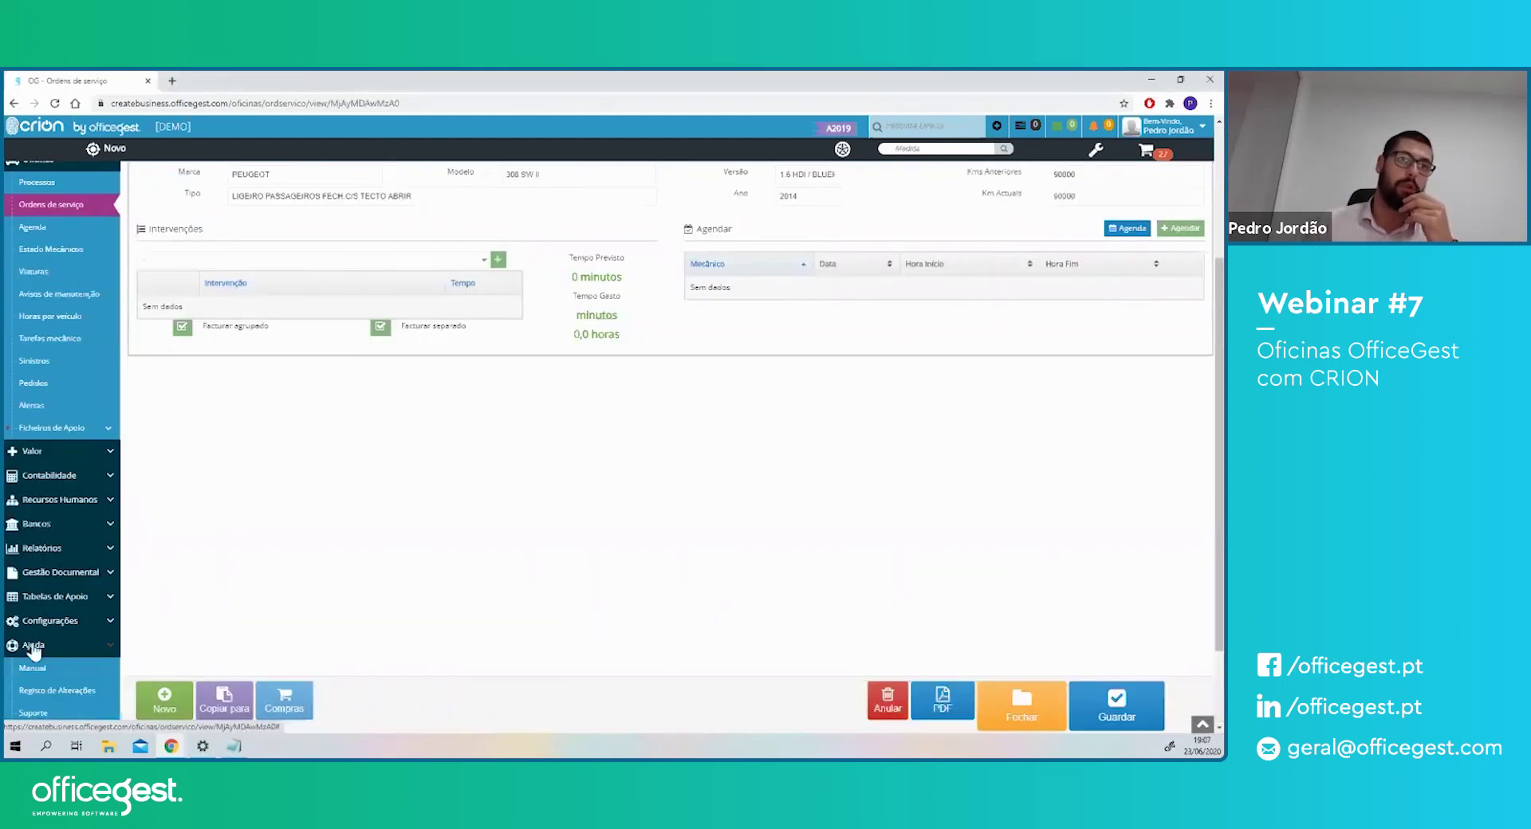
pyautogui.scroll(-2, 32, 550)
pyautogui.click(34, 605)
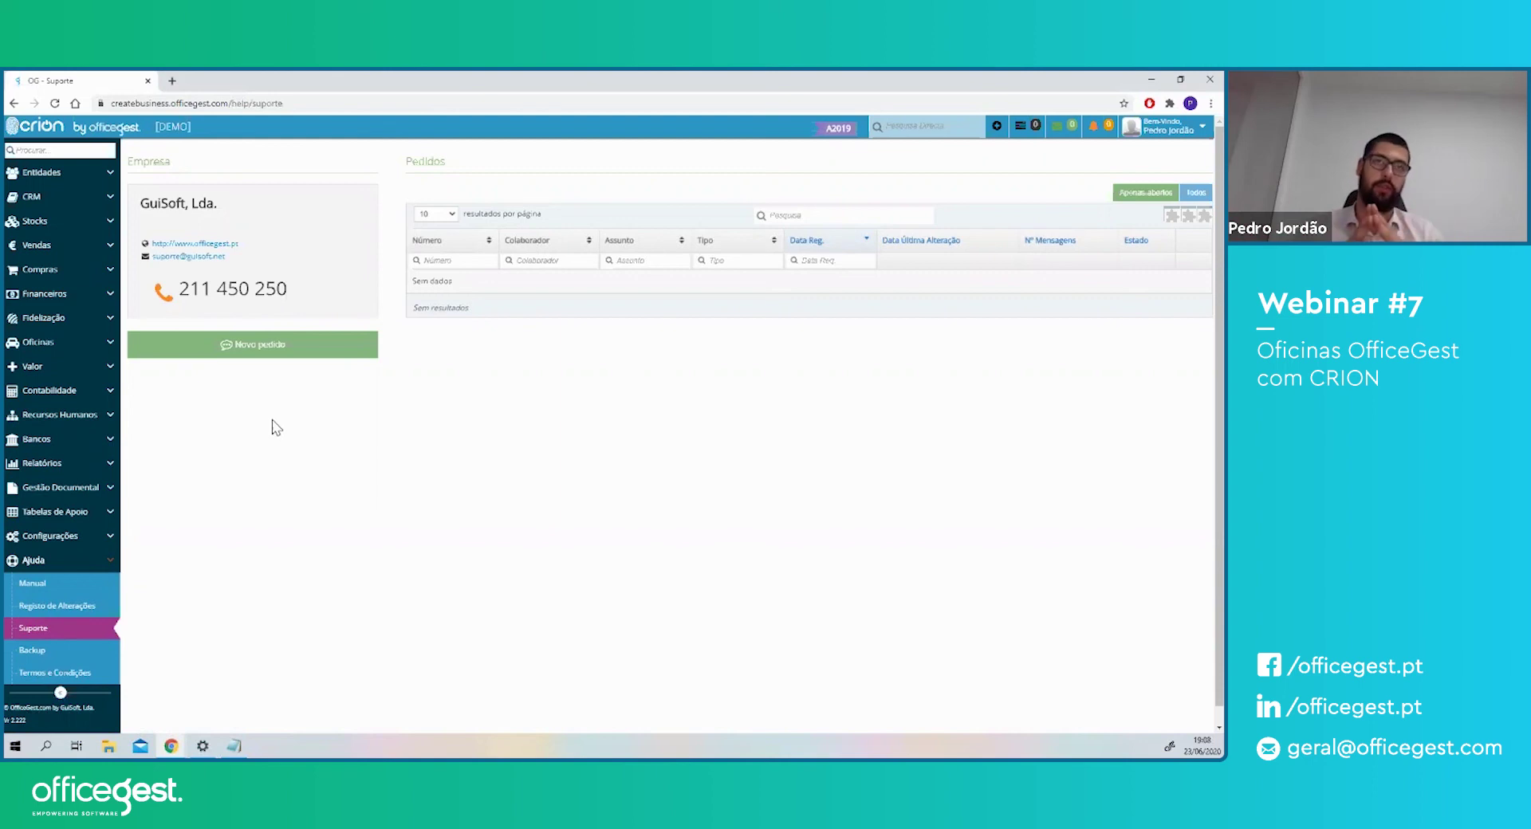
# - Send a new Suporte-type request with subject TESTEW and message TESTE
pyautogui.click(281, 350)
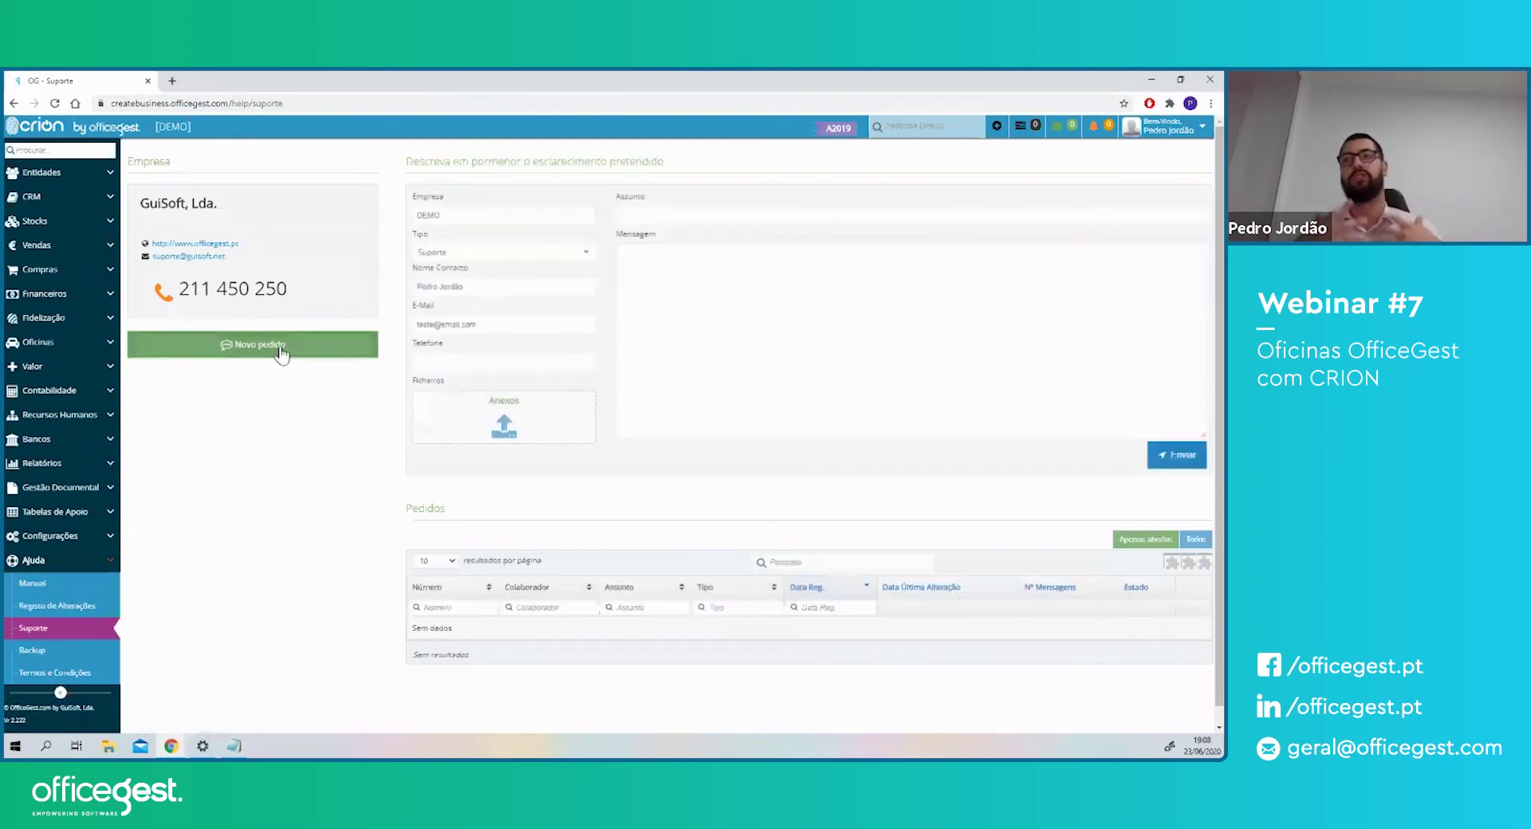
pyautogui.click(697, 217)
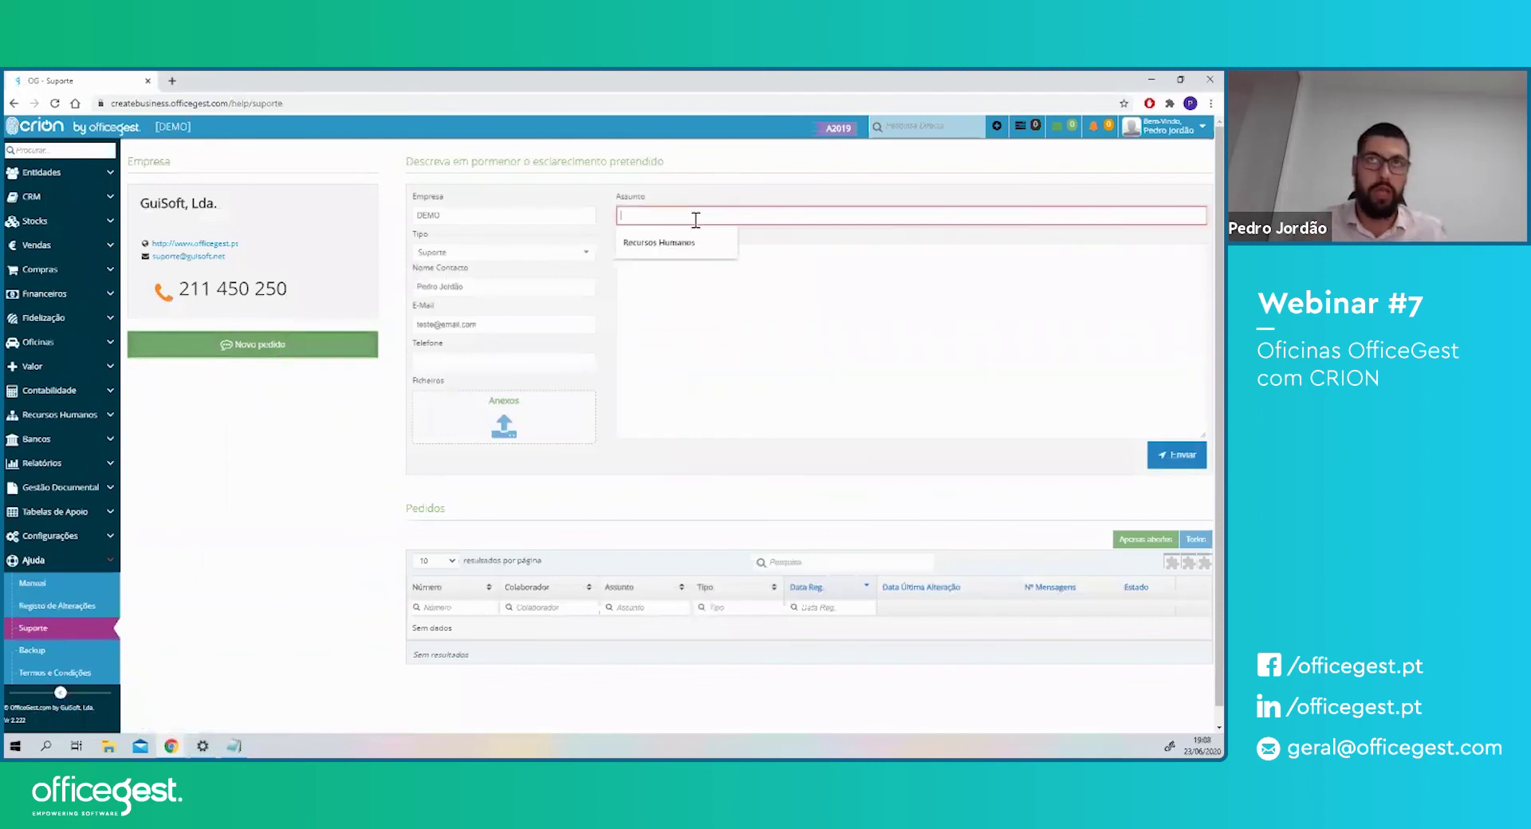
pyautogui.write('TESTEW')
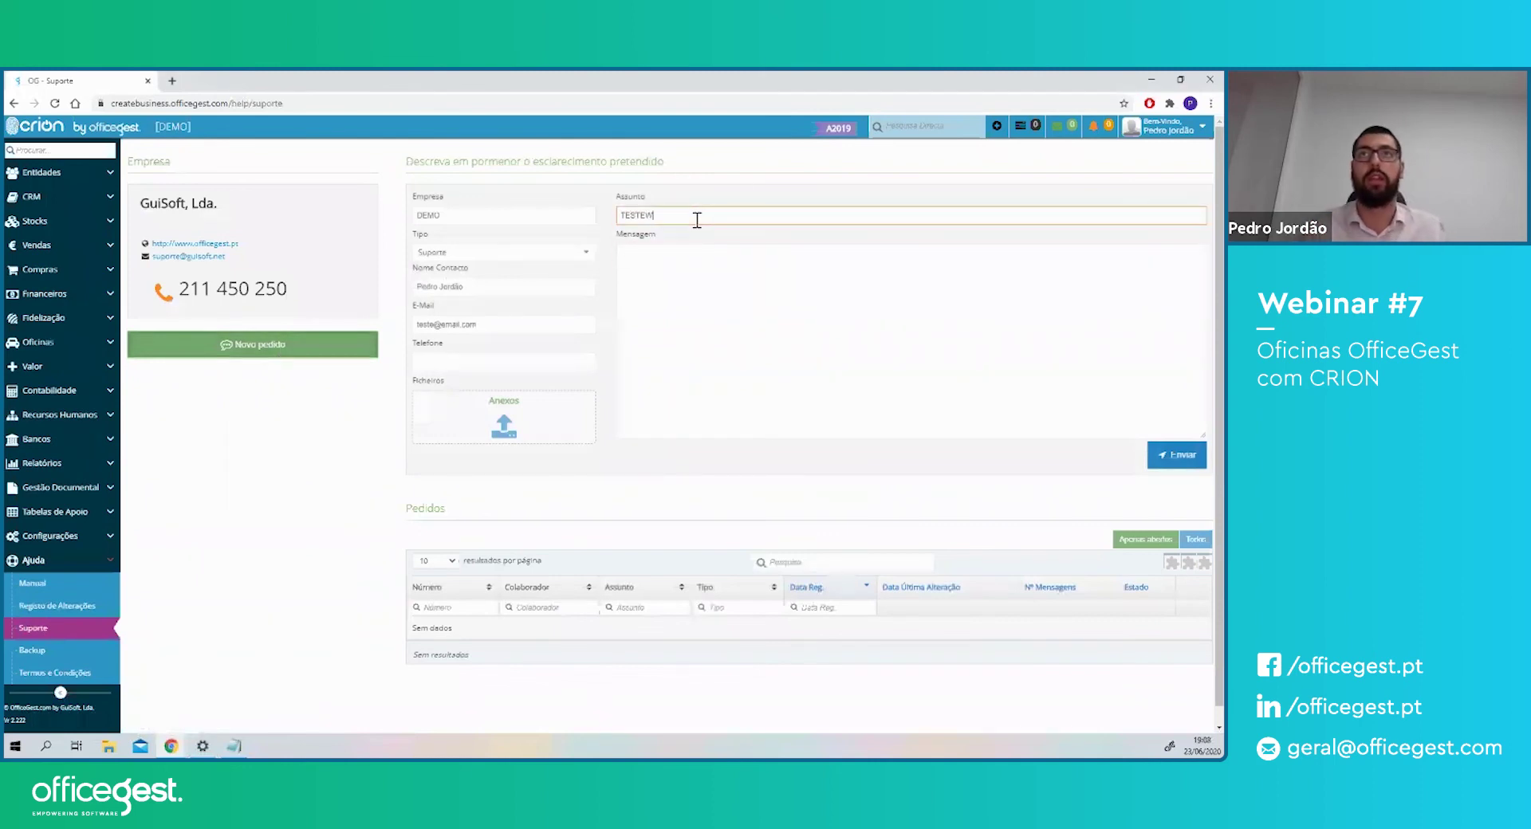
pyautogui.press('Tab')
pyautogui.write('TESTE')
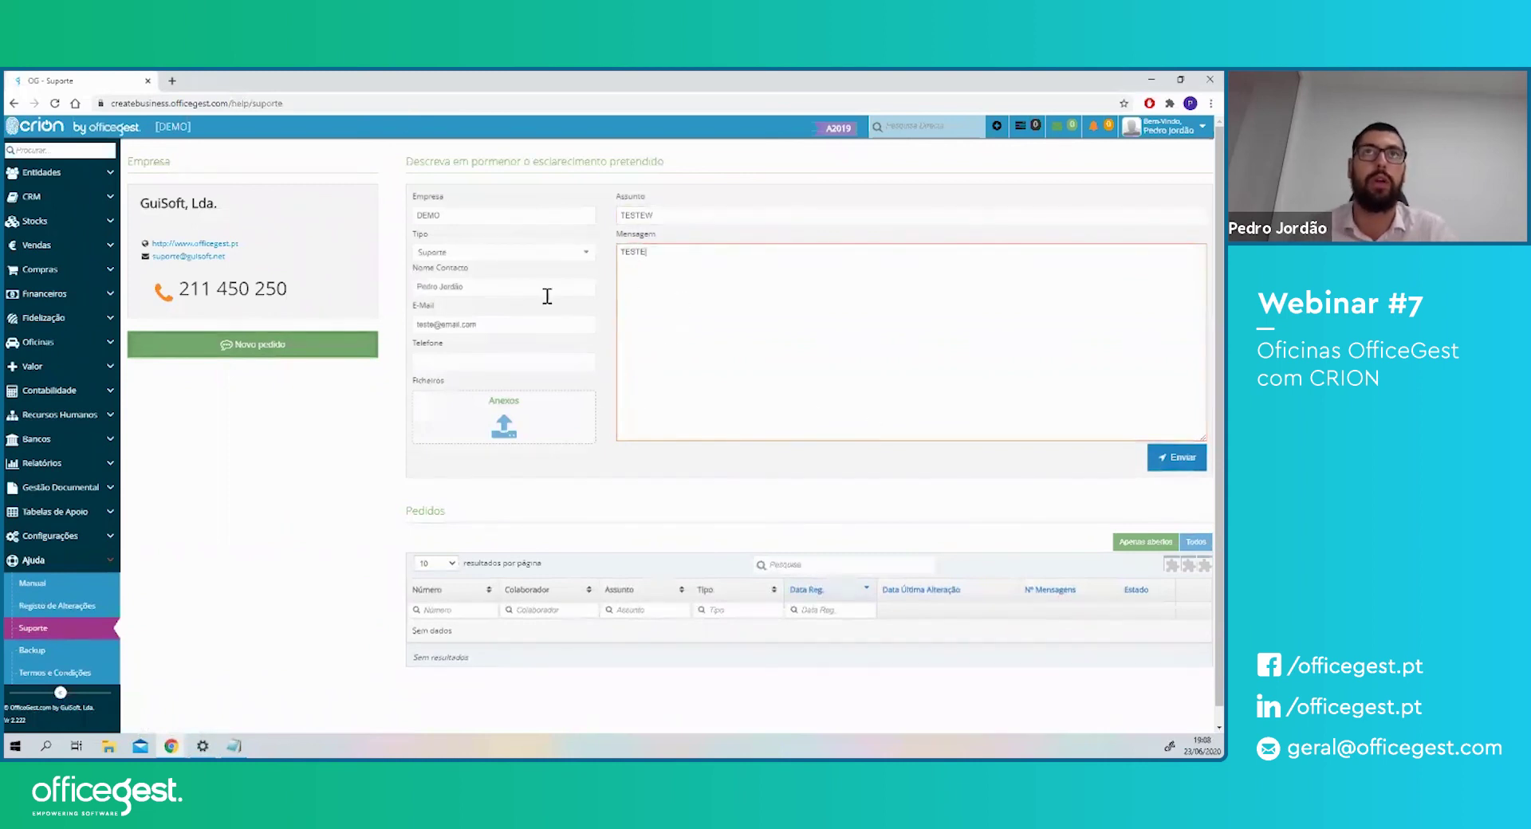
pyautogui.click(534, 254)
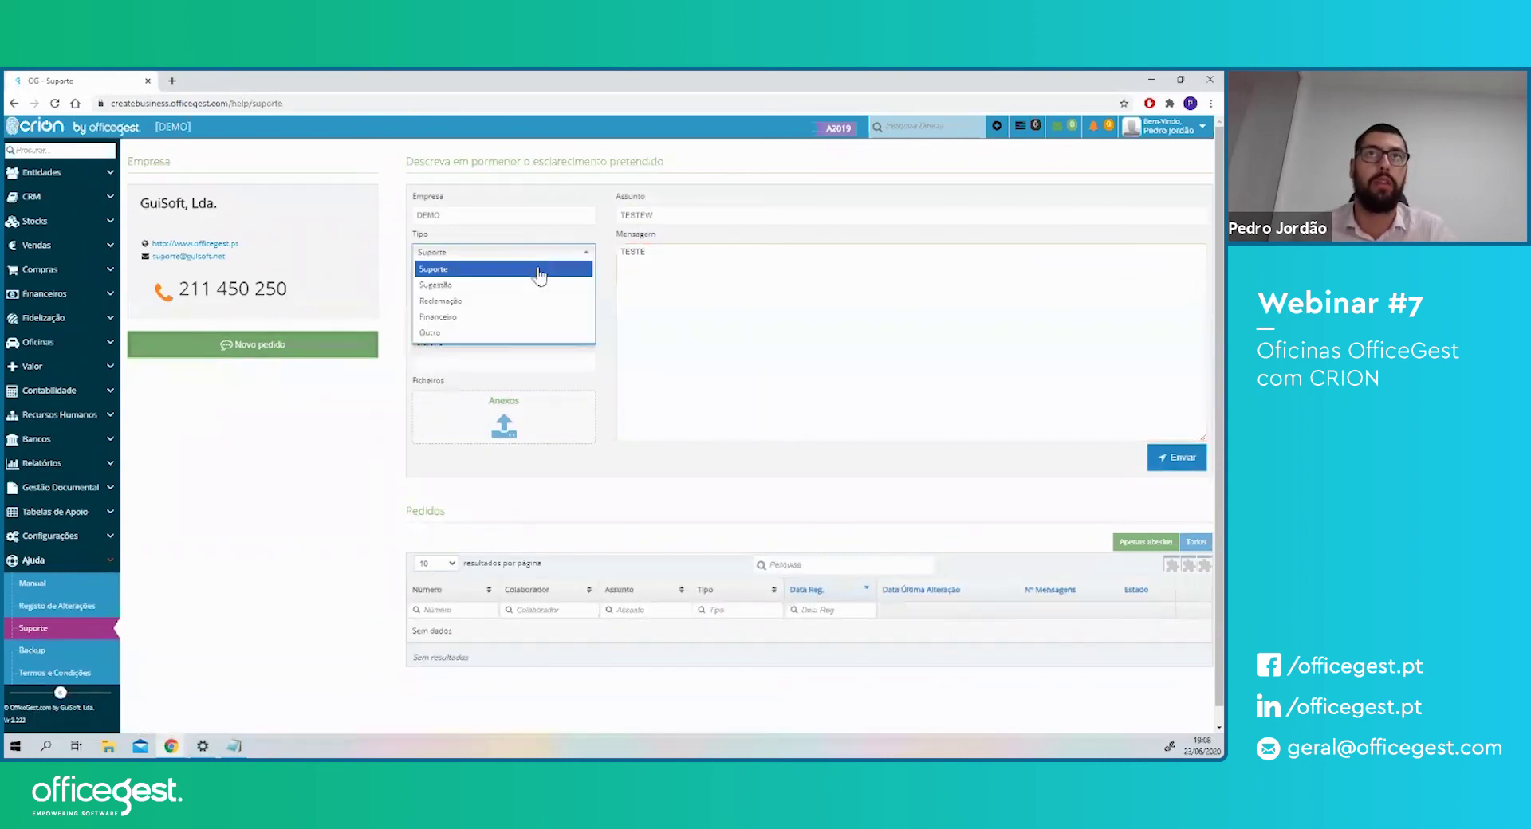
pyautogui.click(453, 271)
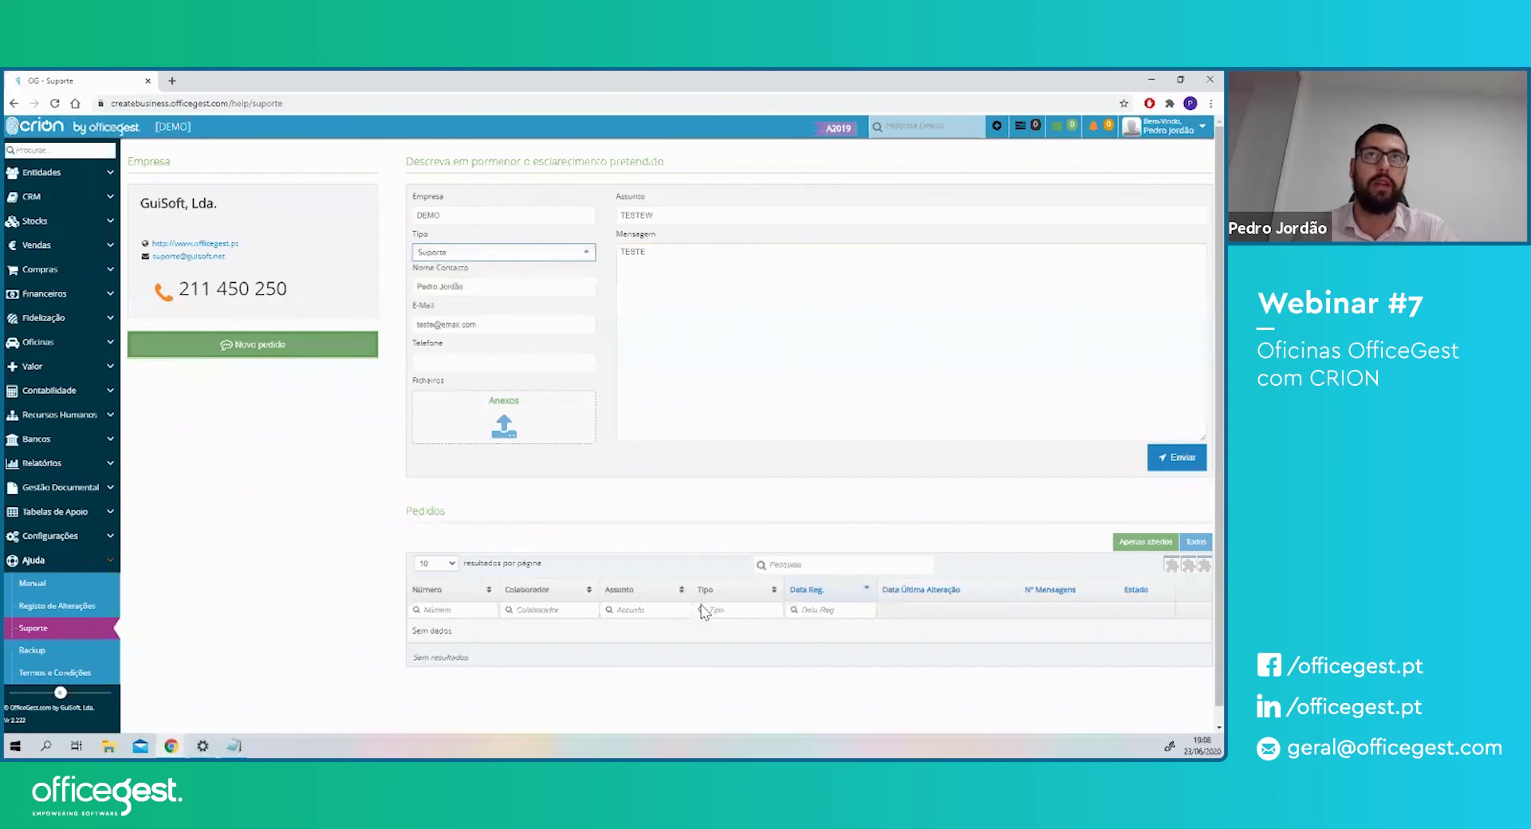
pyautogui.click(1183, 468)
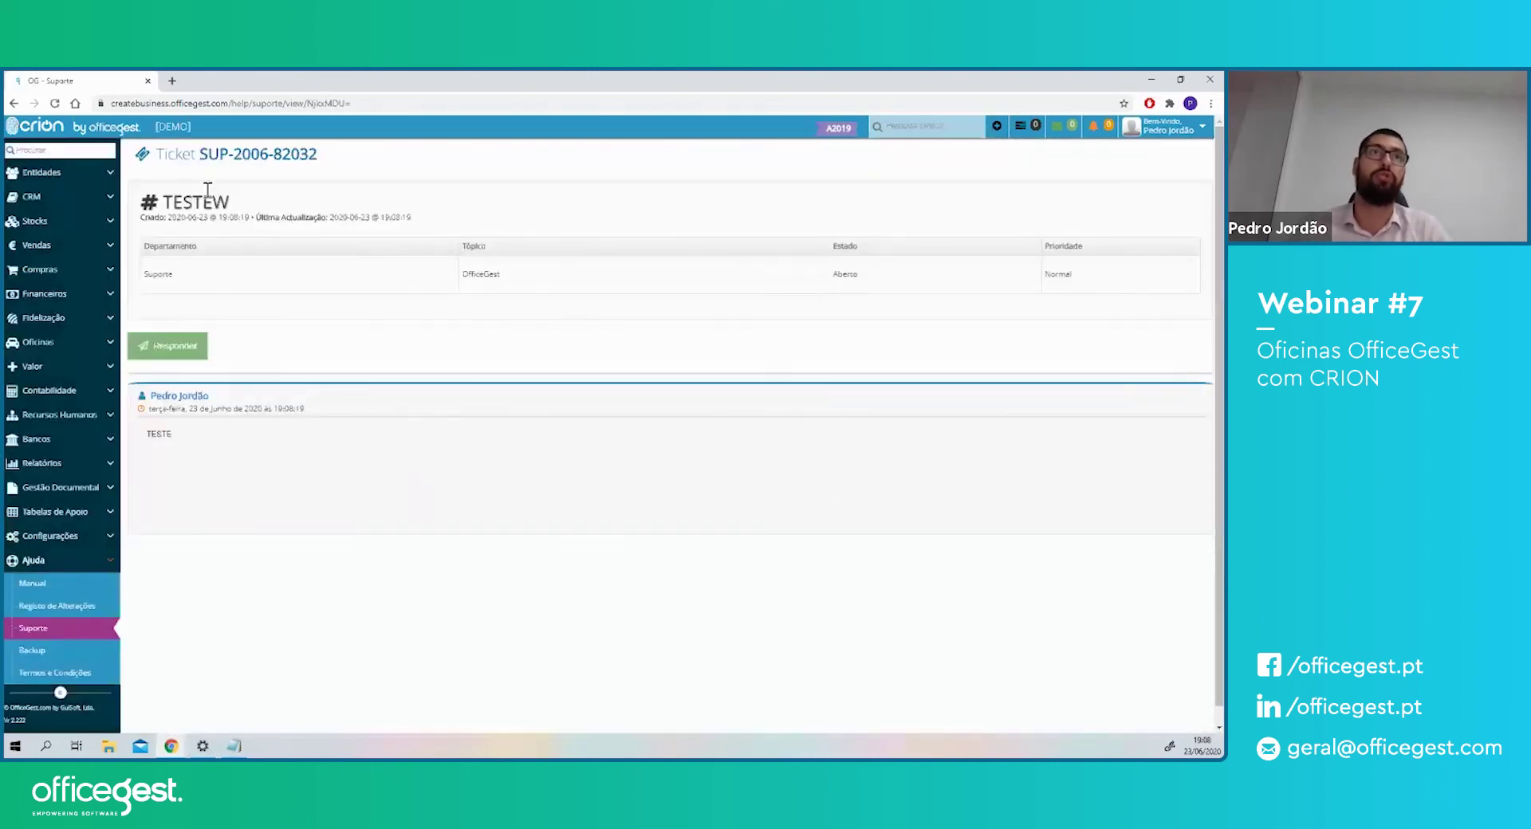
pyautogui.moveTo(220, 154); pyautogui.dragTo(296, 158)
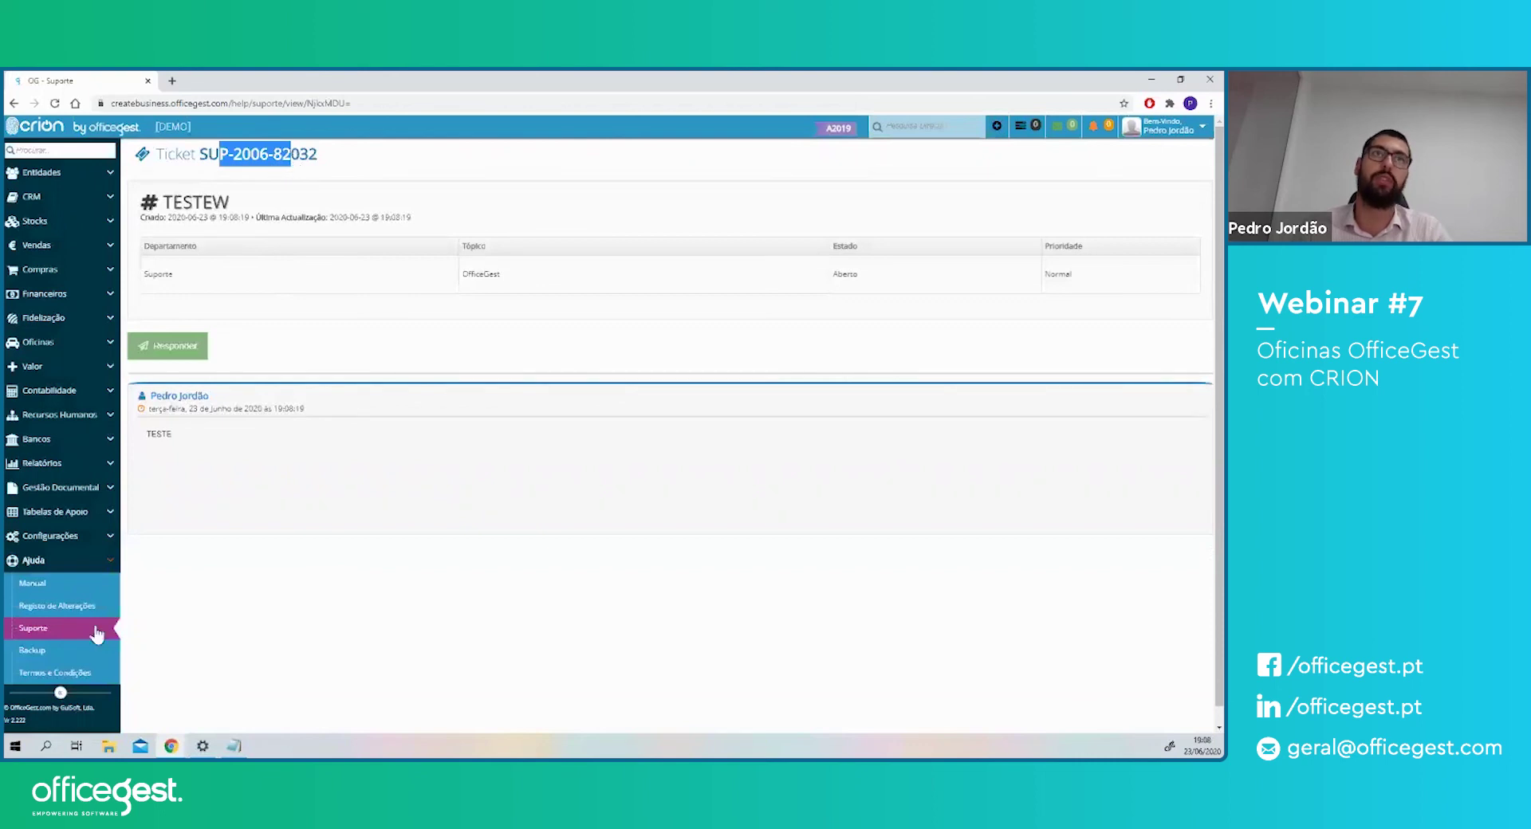
# - Review the TESTEW ticket's number, Aberto status and zero messages in Pedidos, then open it
pyautogui.click(36, 641)
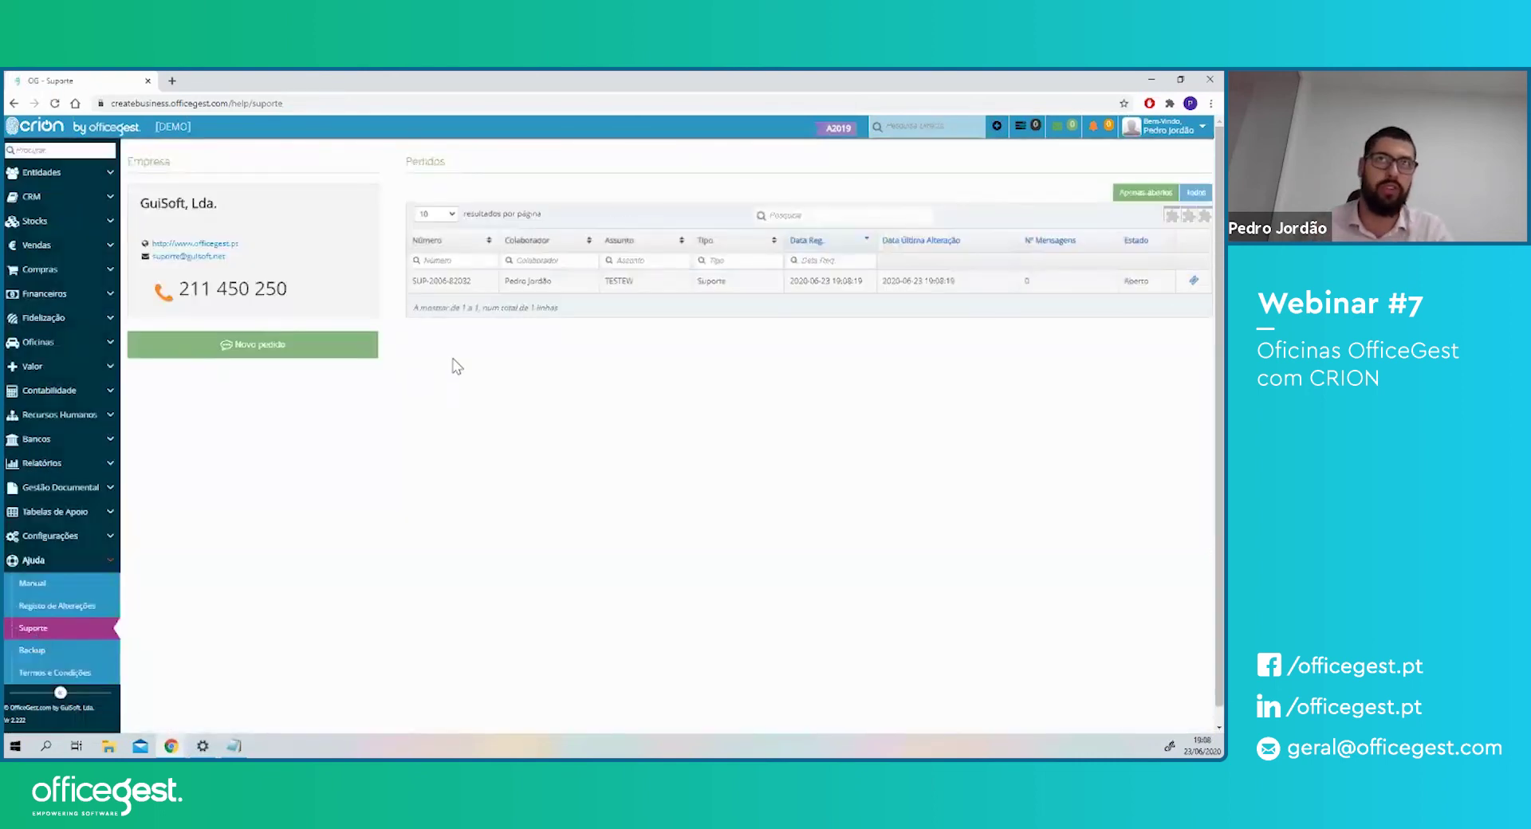
pyautogui.moveTo(421, 282); pyautogui.dragTo(463, 282)
pyautogui.doubleClick(542, 281)
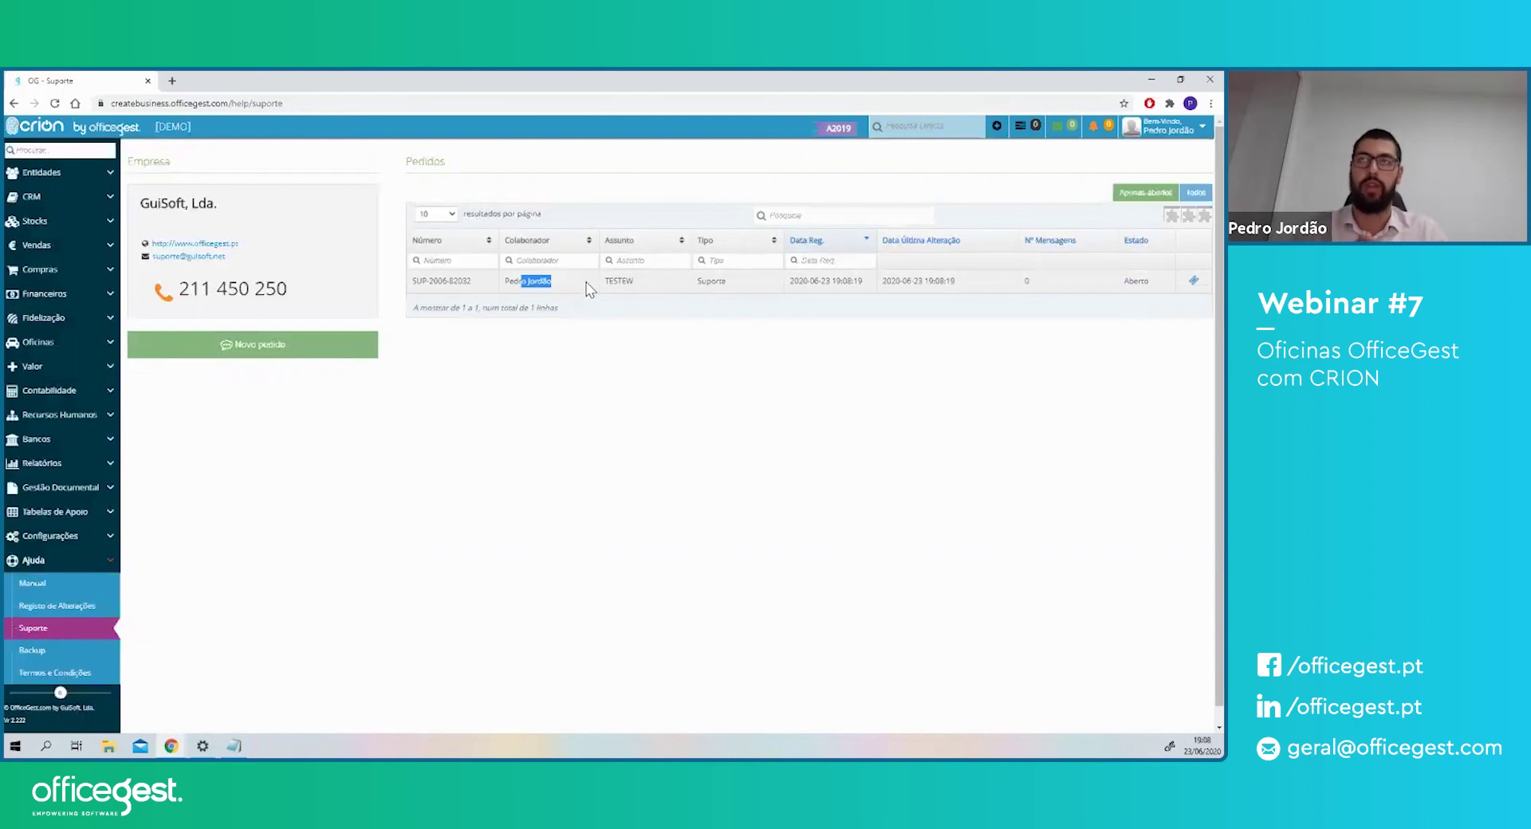
pyautogui.doubleClick(1138, 284)
pyautogui.doubleClick(1028, 281)
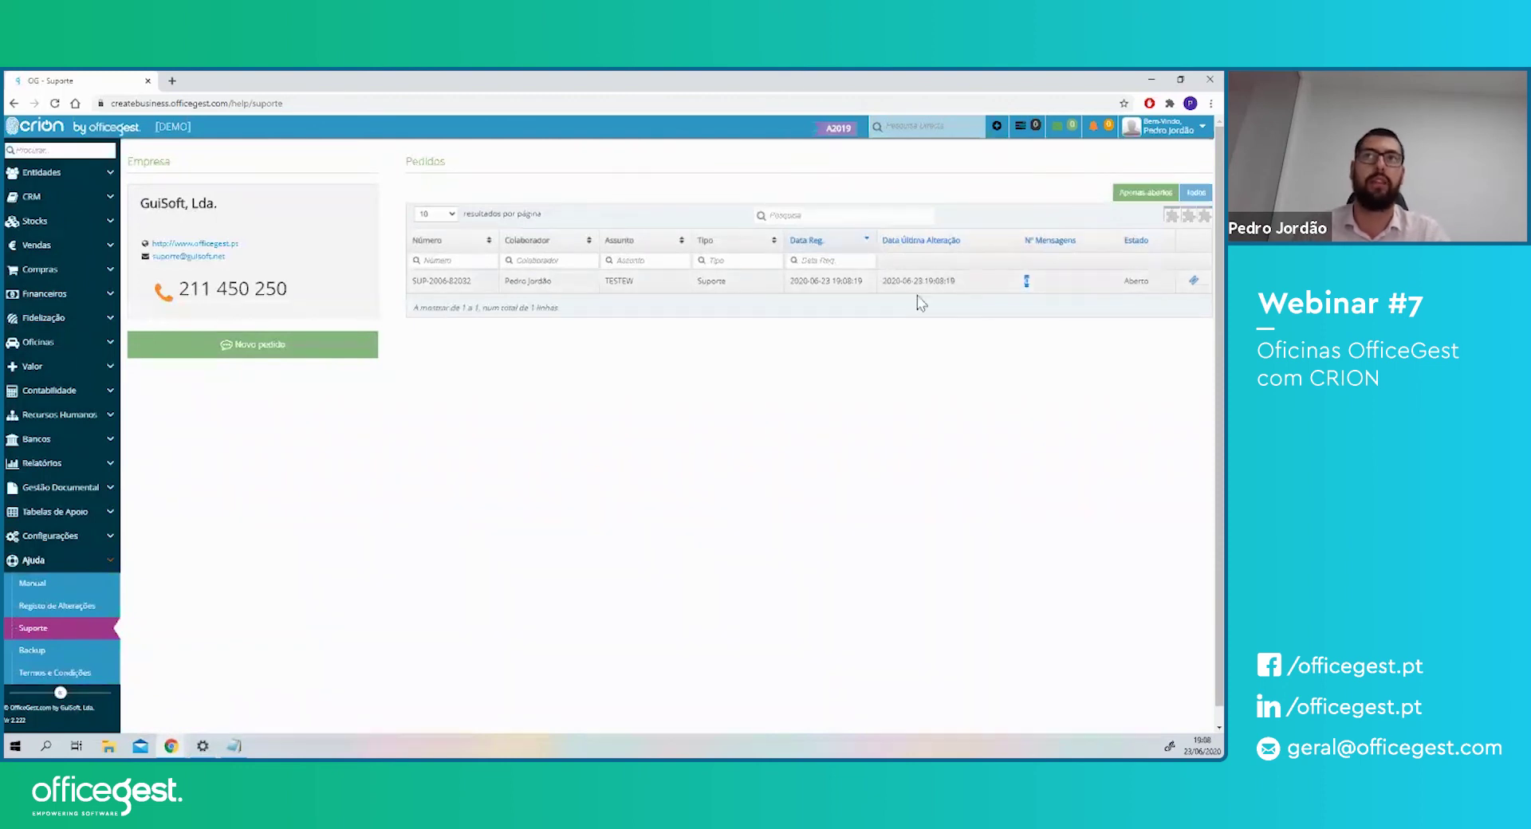
pyautogui.click(1193, 282)
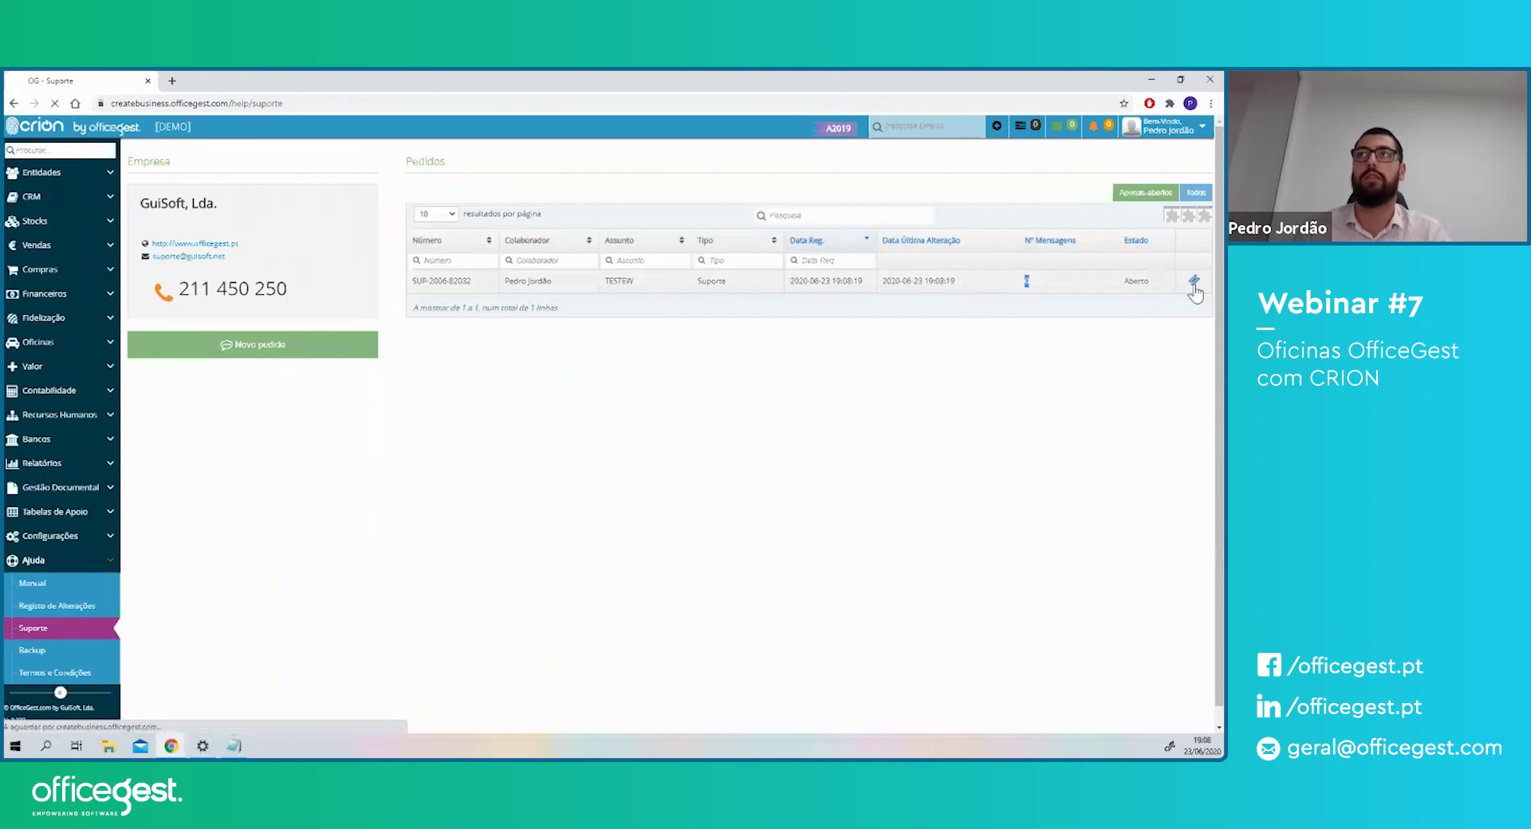